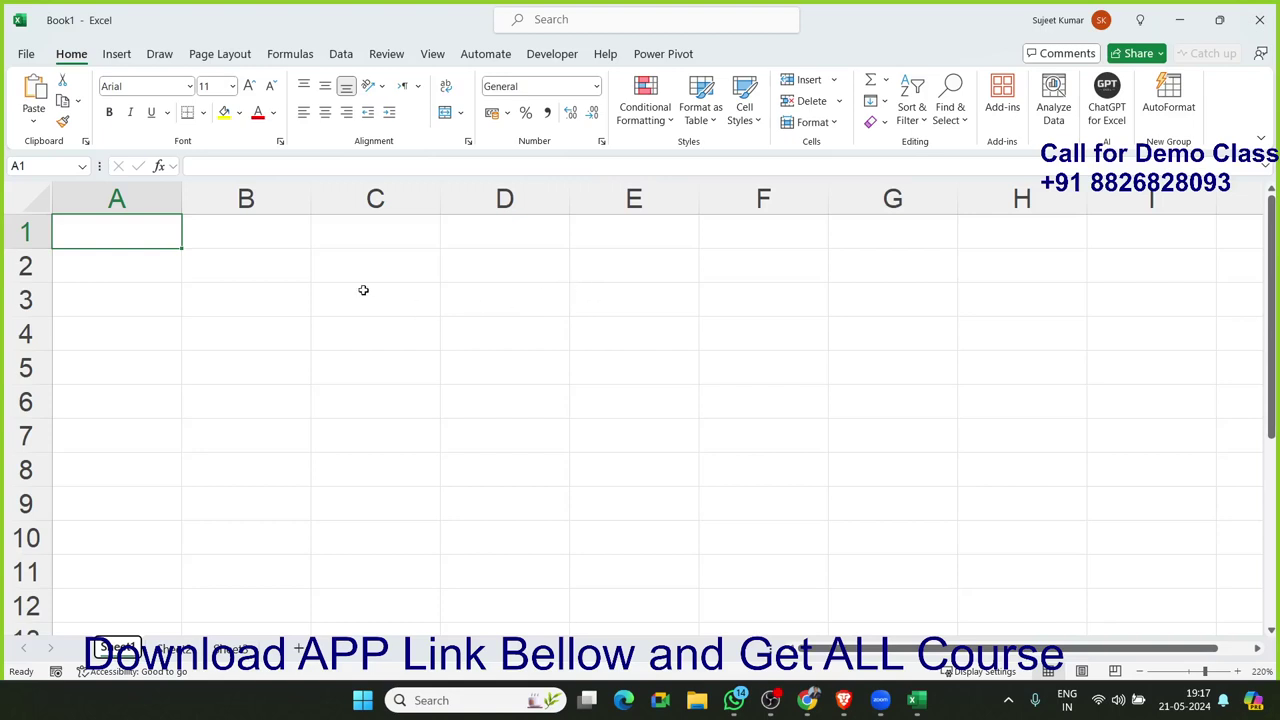
# Step: Enter 10th in cell A1
pyautogui.click(249, 266)
pyautogui.click(175, 231)
pyautogui.write('10')
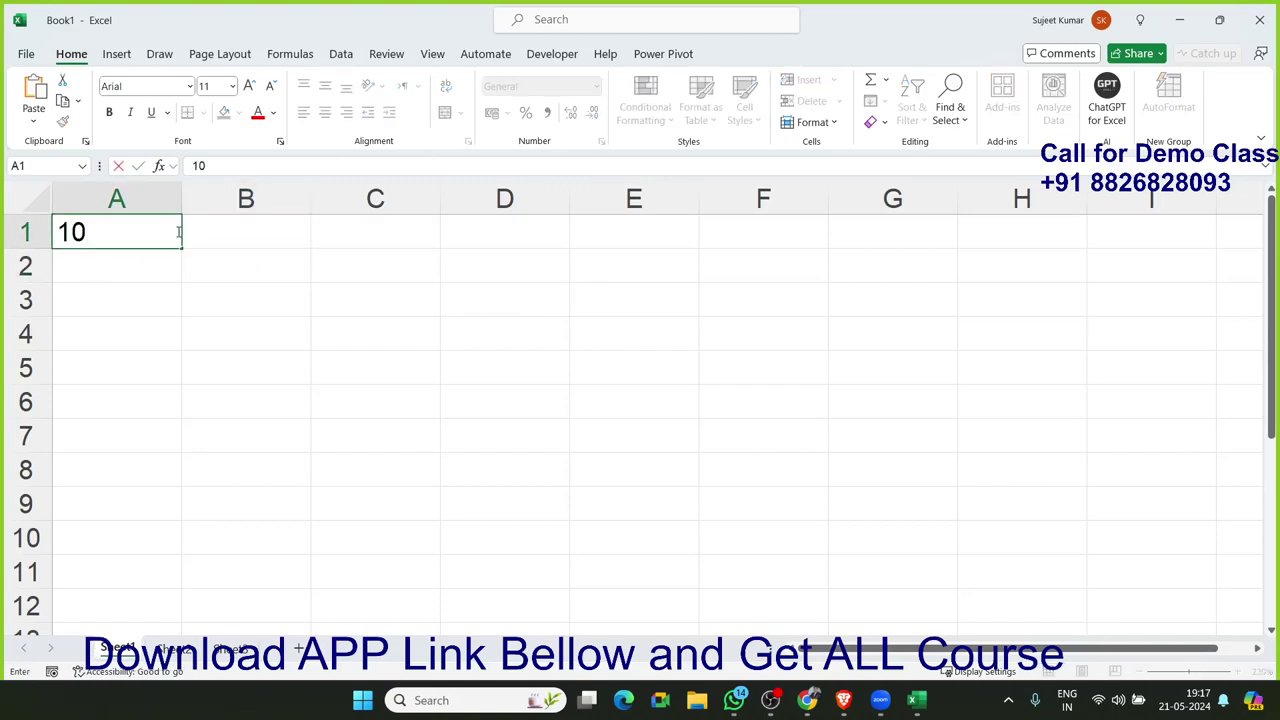
pyautogui.write('th')
pyautogui.press('Return')
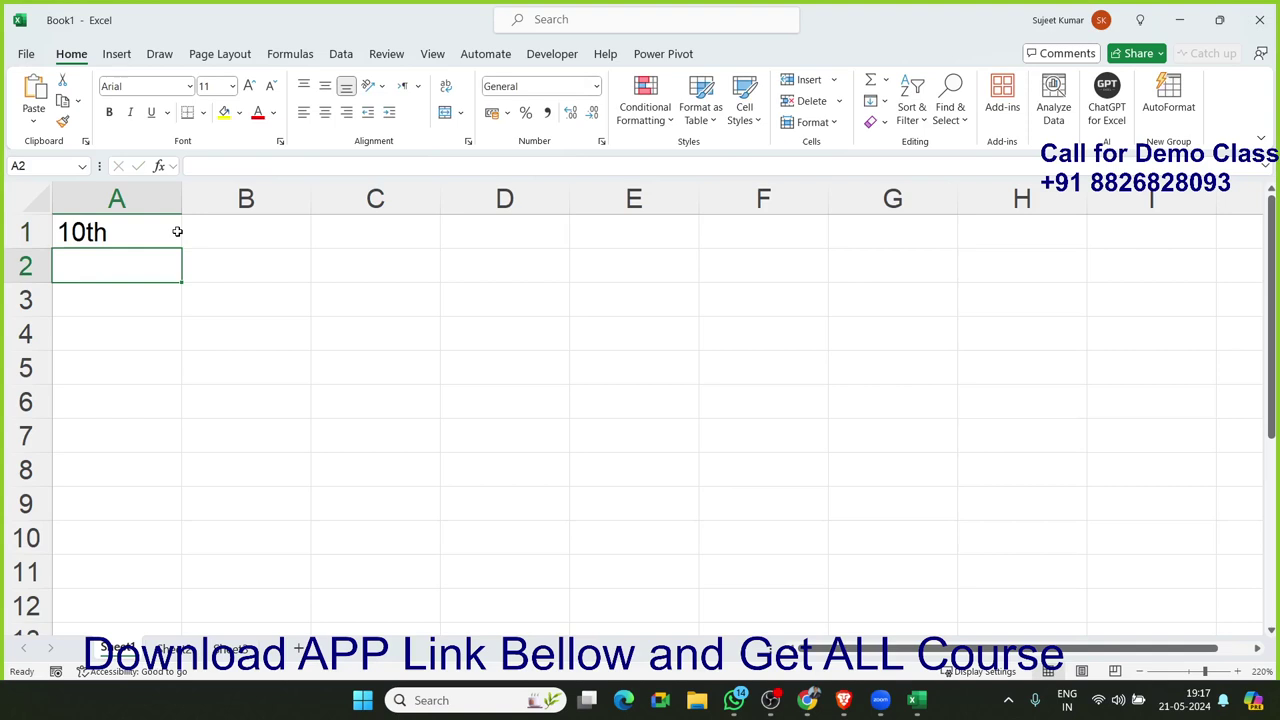
# Step: Format the 'th' in A1 as superscript via Format Cells
pyautogui.doubleClick(112, 232)
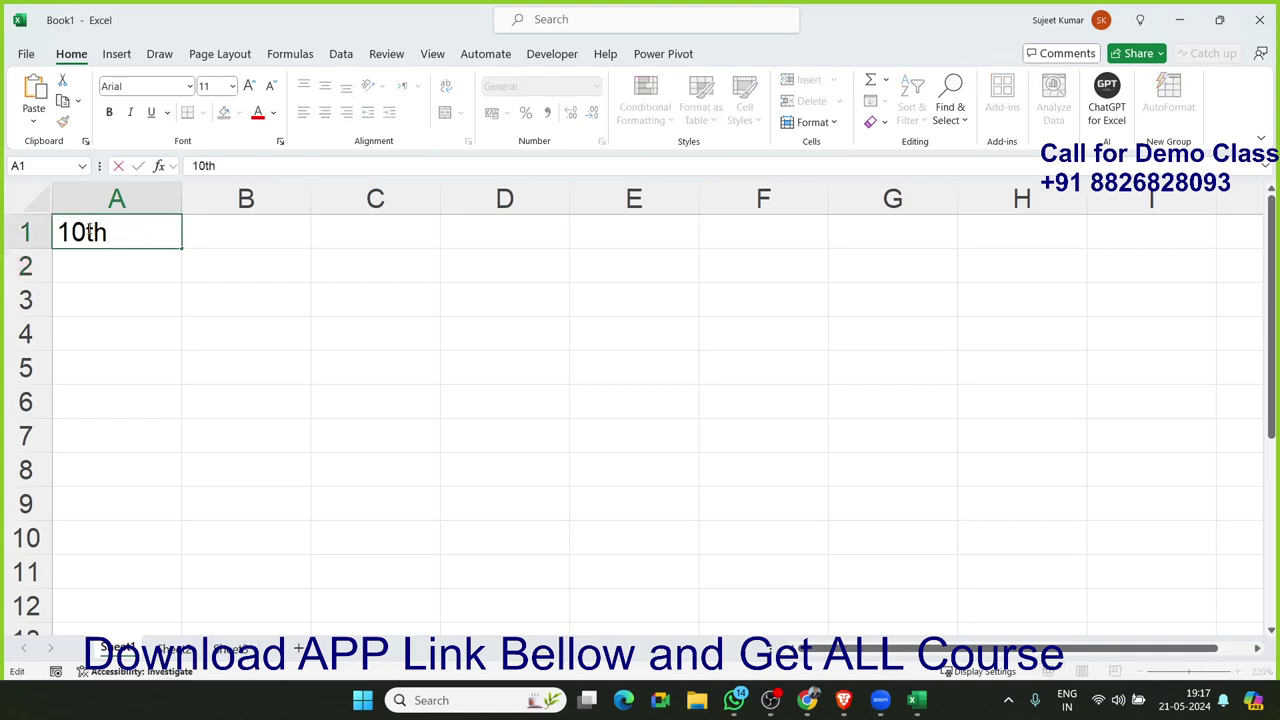
pyautogui.moveTo(88, 232); pyautogui.dragTo(108, 232)
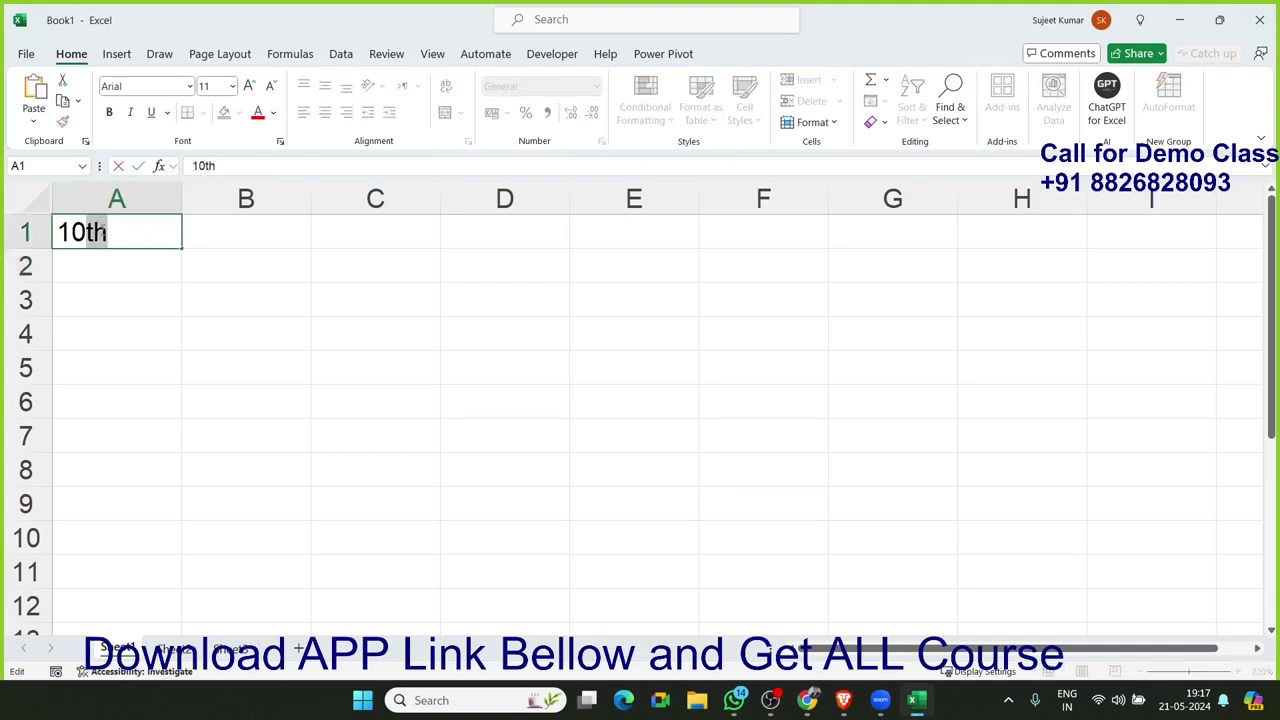
pyautogui.rightClick(103, 229)
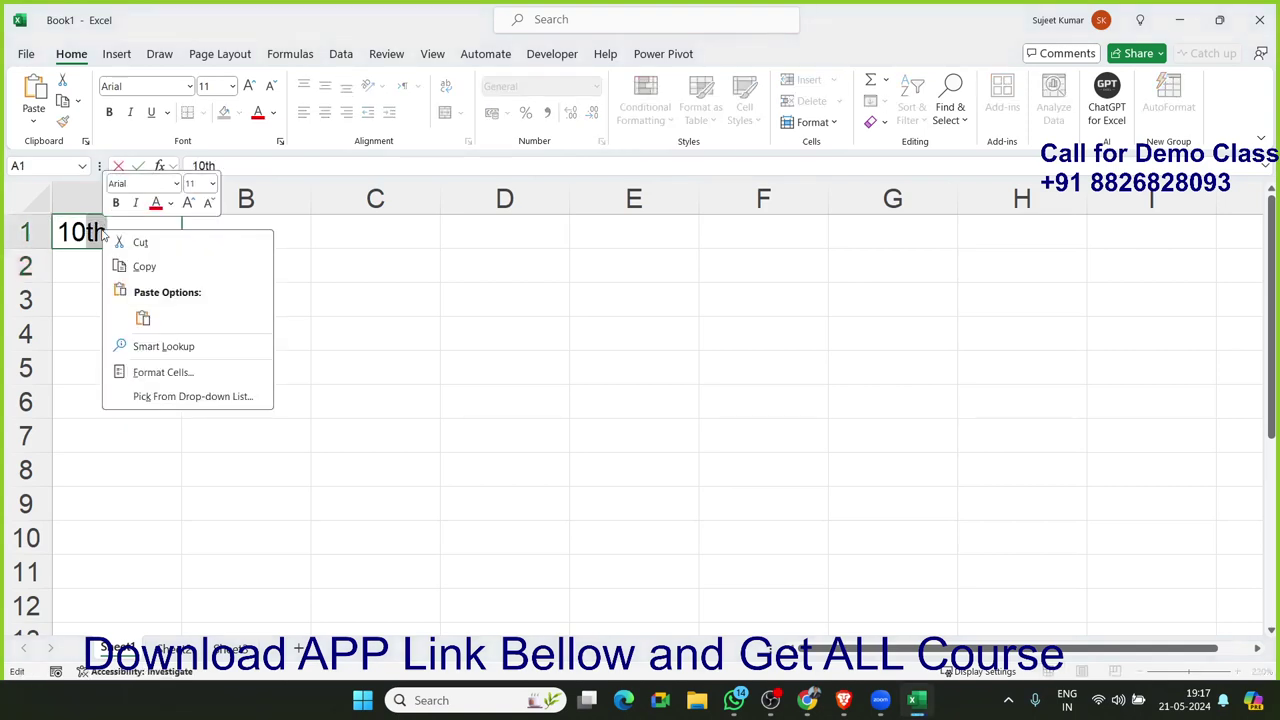
pyautogui.click(208, 372)
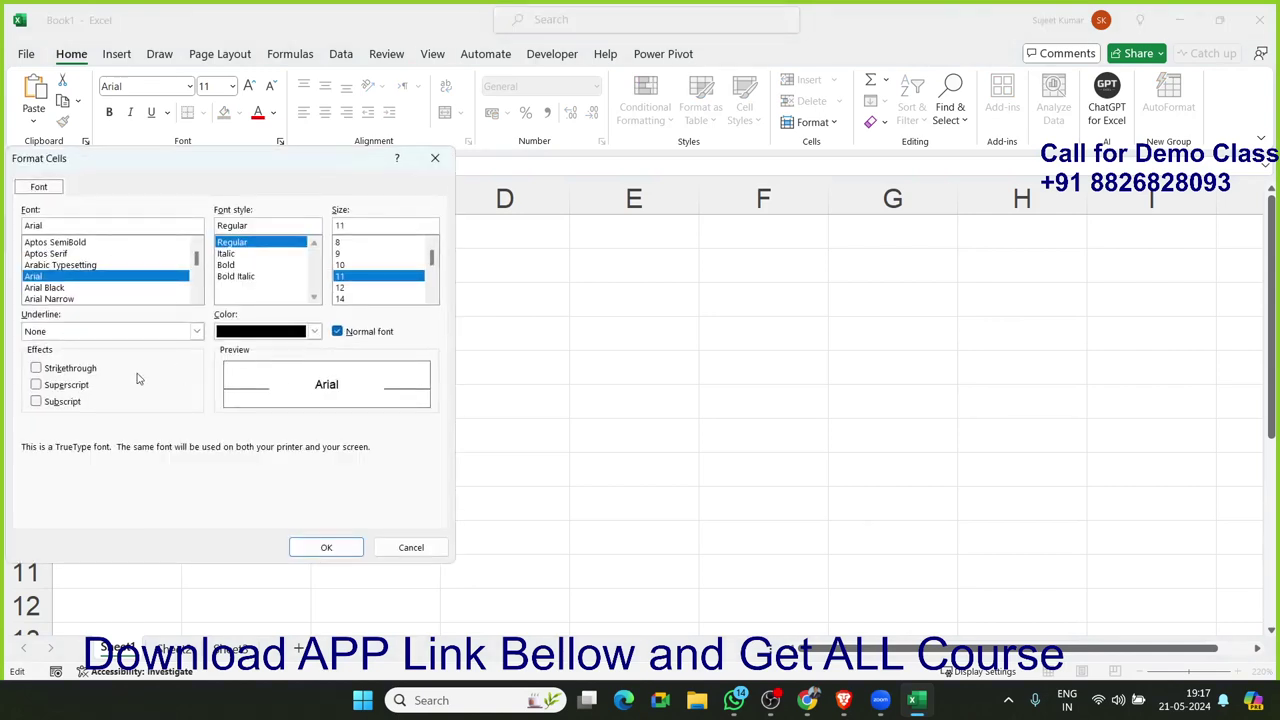
pyautogui.click(90, 386)
pyautogui.click(300, 546)
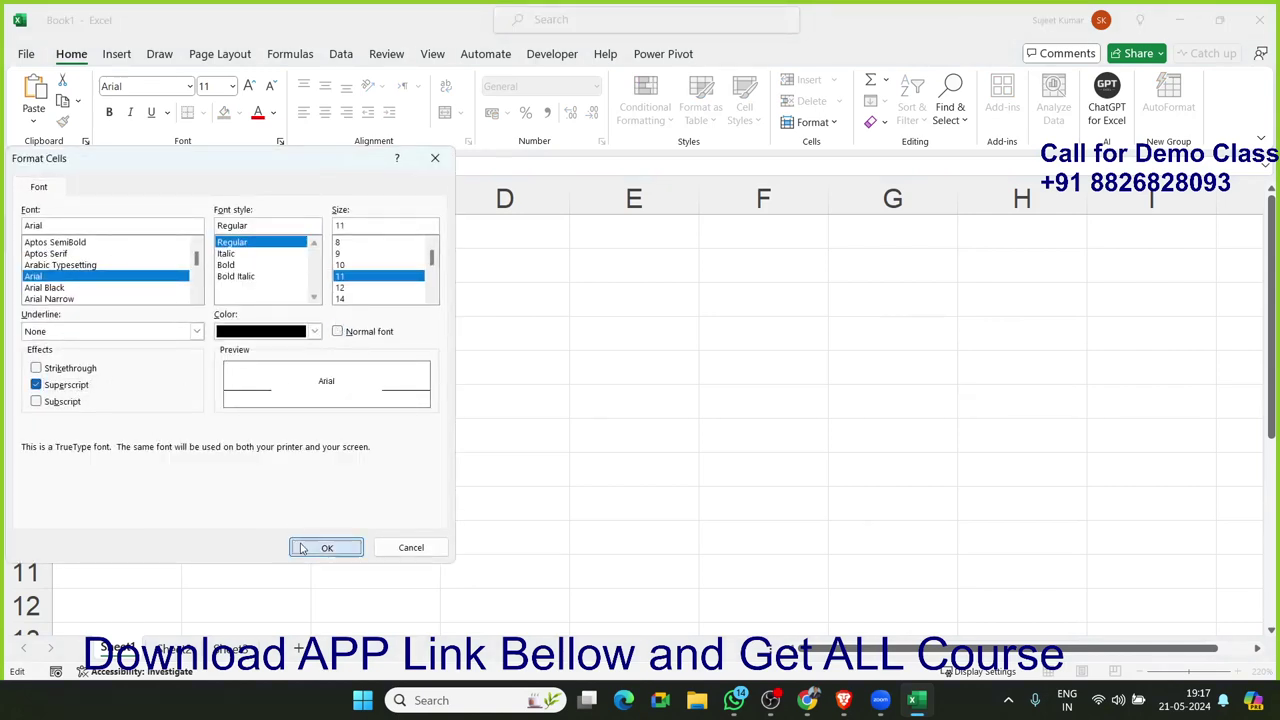
pyautogui.click(259, 429)
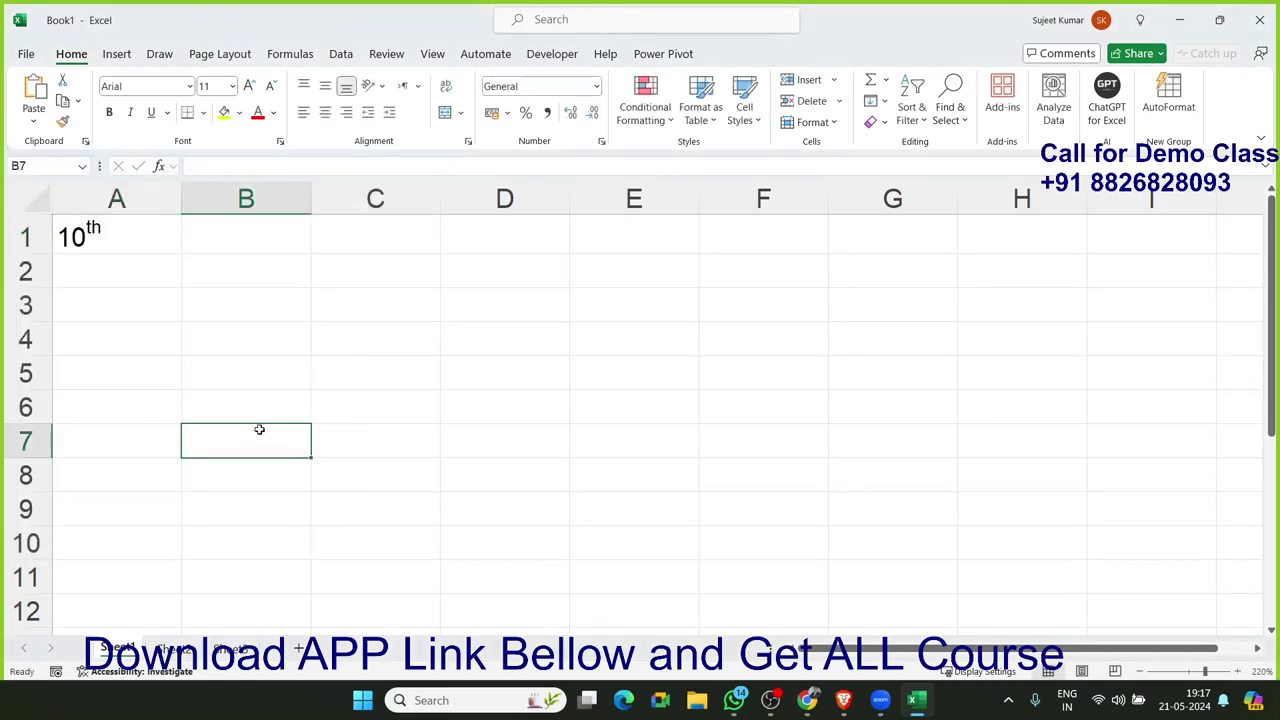
# Step: Enter 10o in cell A2
pyautogui.click(142, 264)
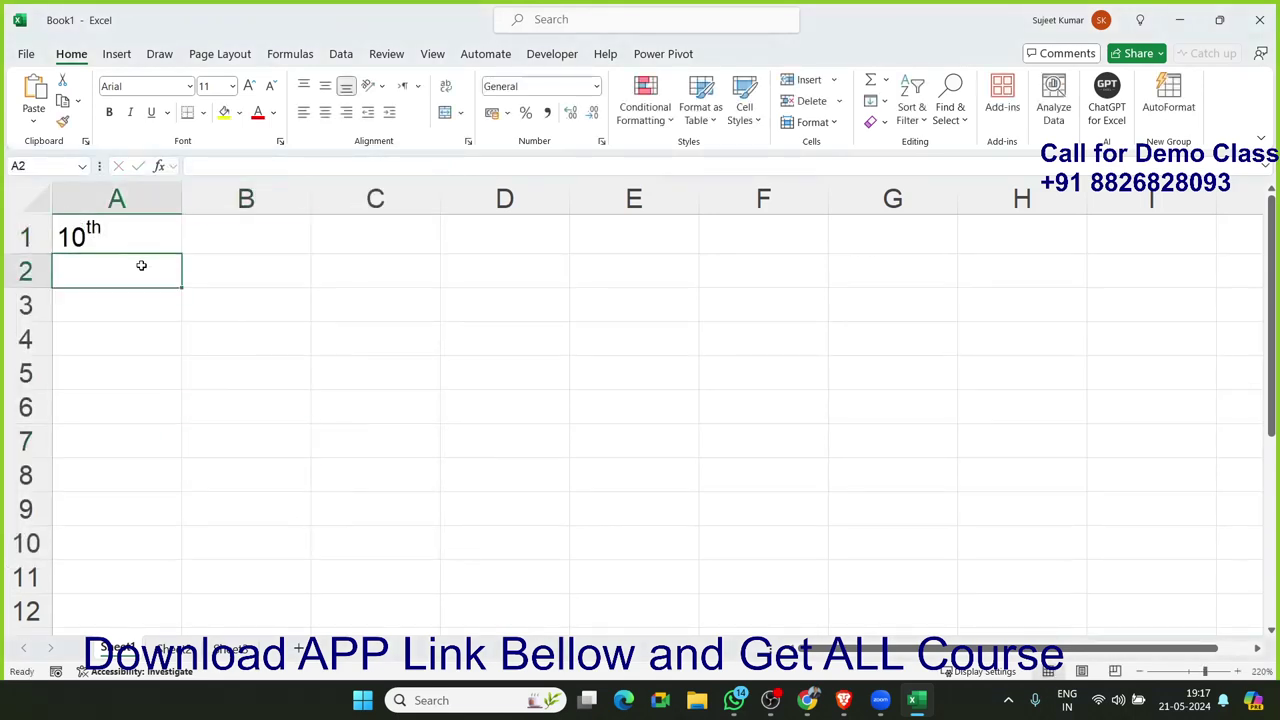
pyautogui.write('1')
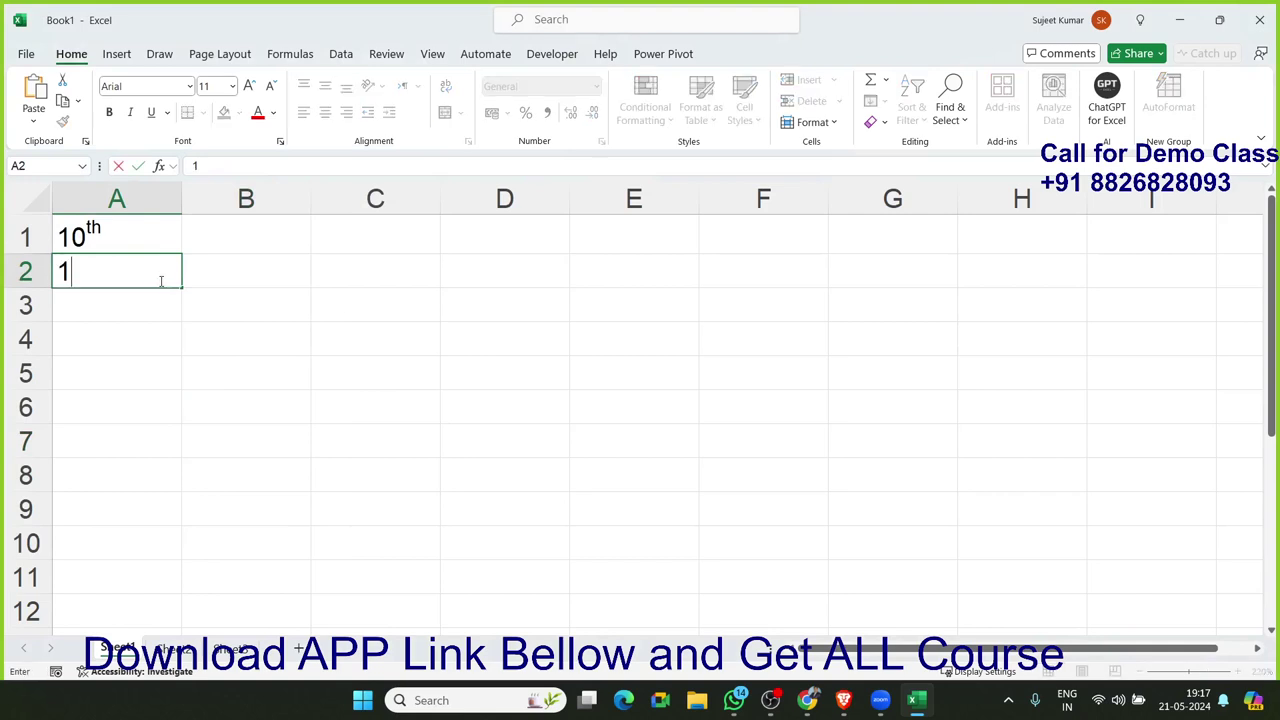
pyautogui.write('0o')
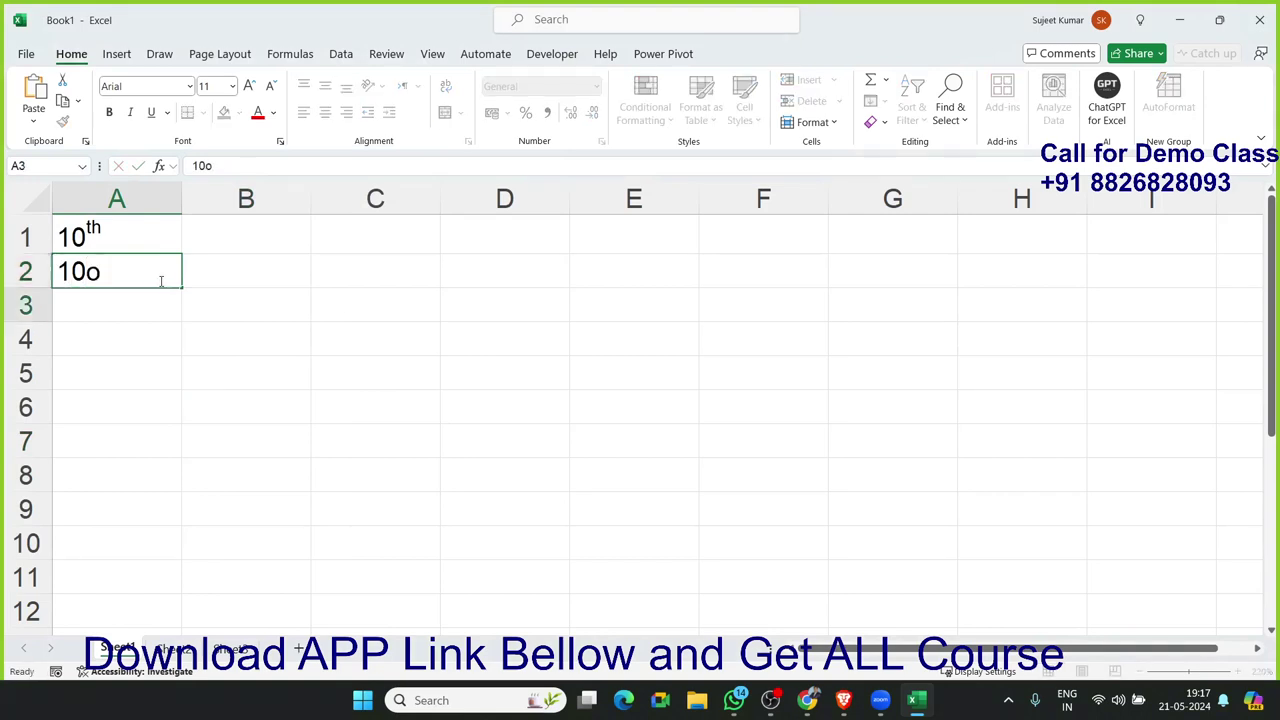
pyautogui.press('Return')
pyautogui.click(210, 265)
pyautogui.click(130, 266)
# Step: Make the 'o' in A2 superscript so it reads like a degree sign
pyautogui.doubleClick(130, 266)
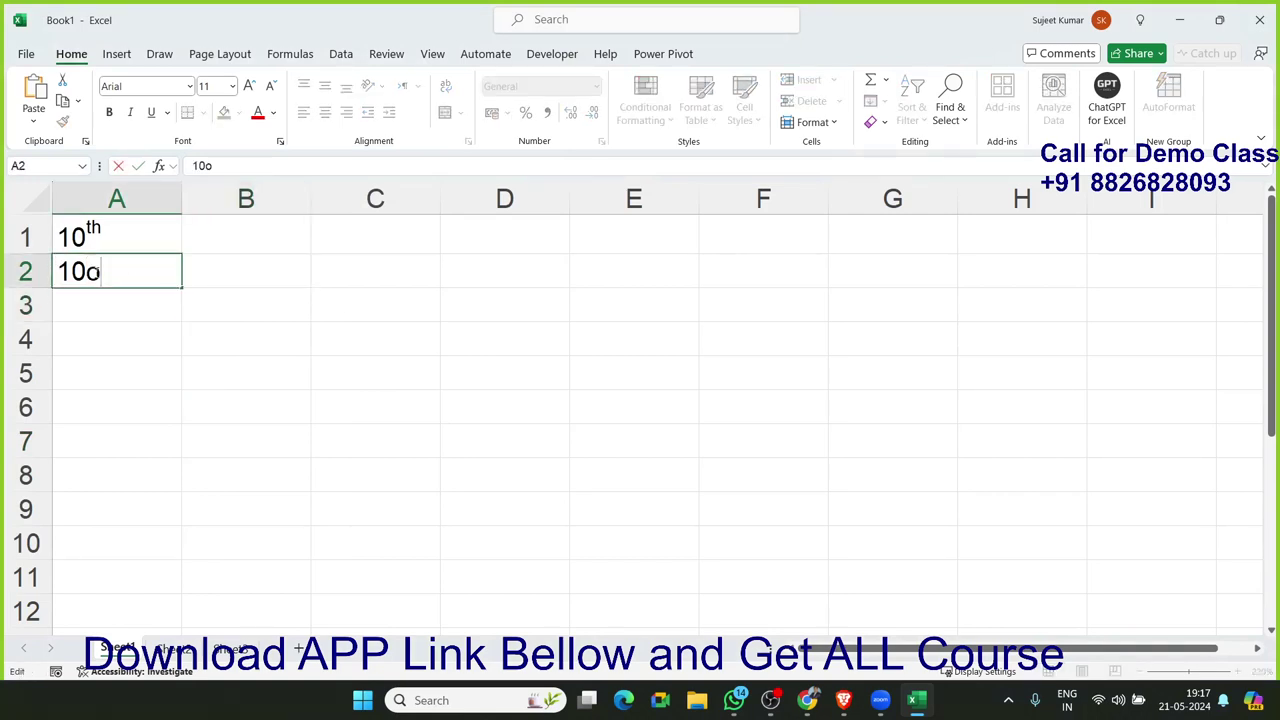
pyautogui.moveTo(86, 273); pyautogui.dragTo(101, 273)
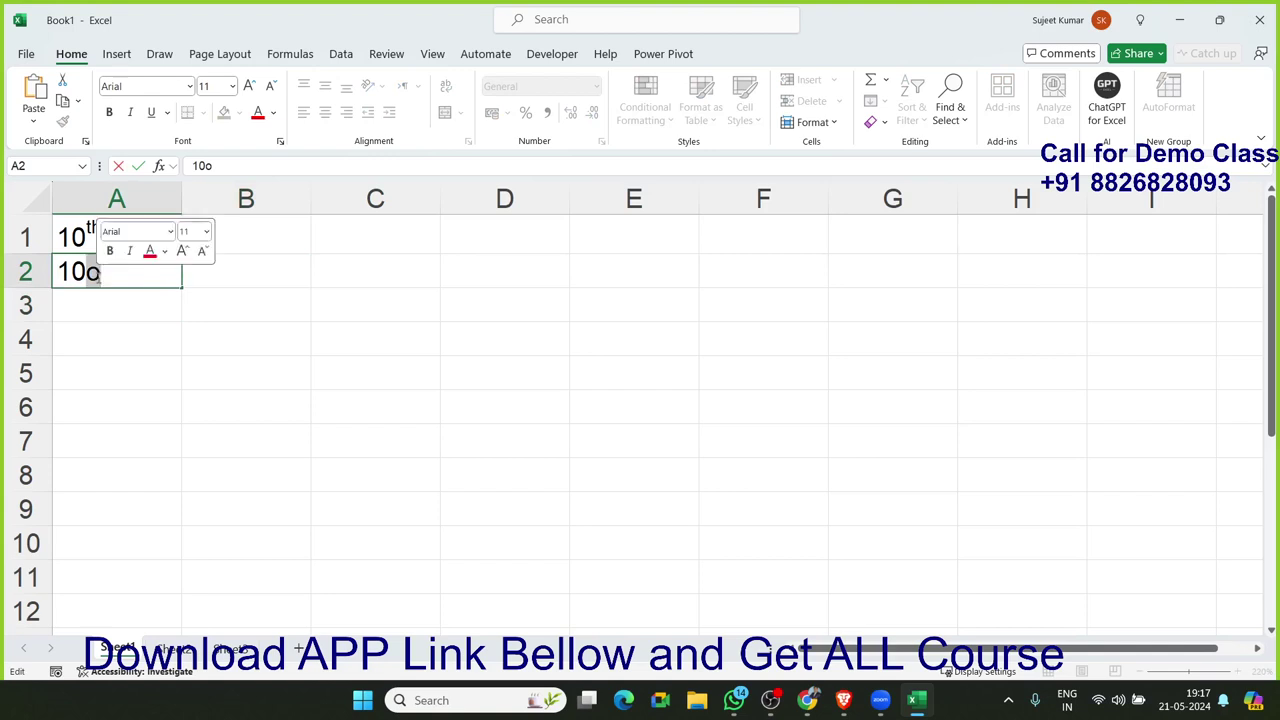
pyautogui.rightClick(103, 277)
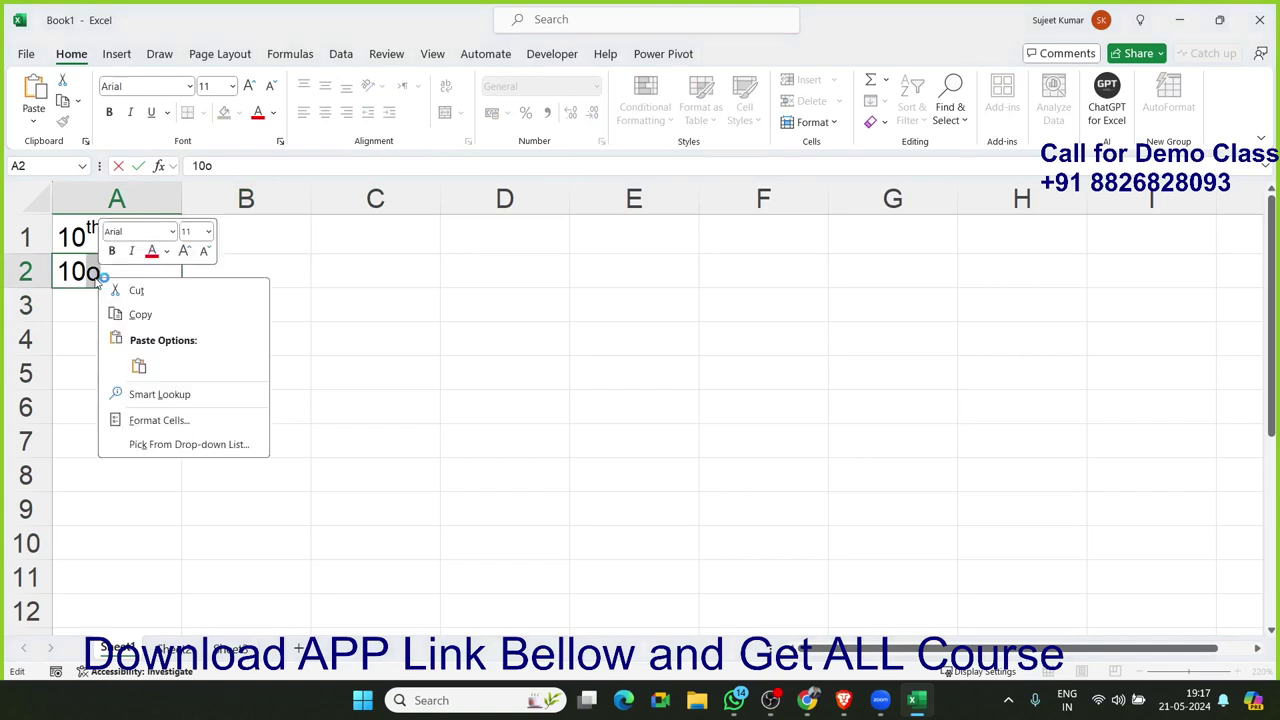
pyautogui.click(189, 422)
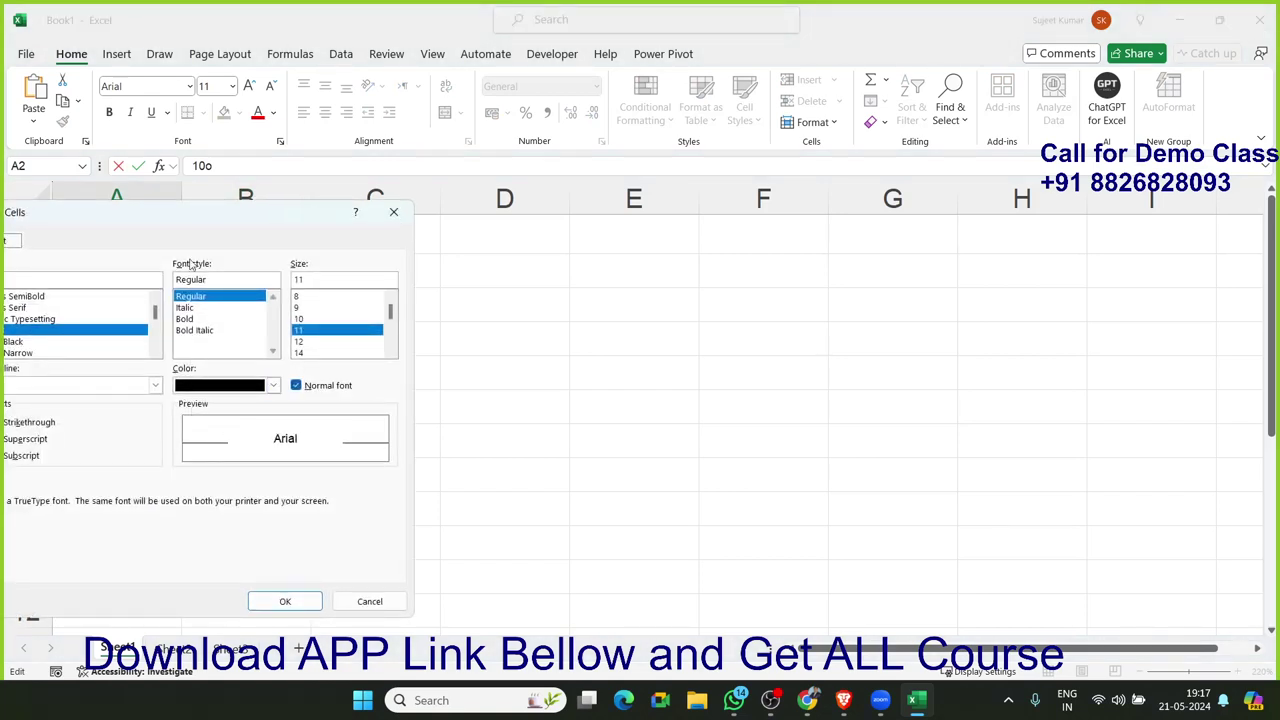
pyautogui.moveTo(197, 220); pyautogui.dragTo(424, 220)
pyautogui.click(268, 433)
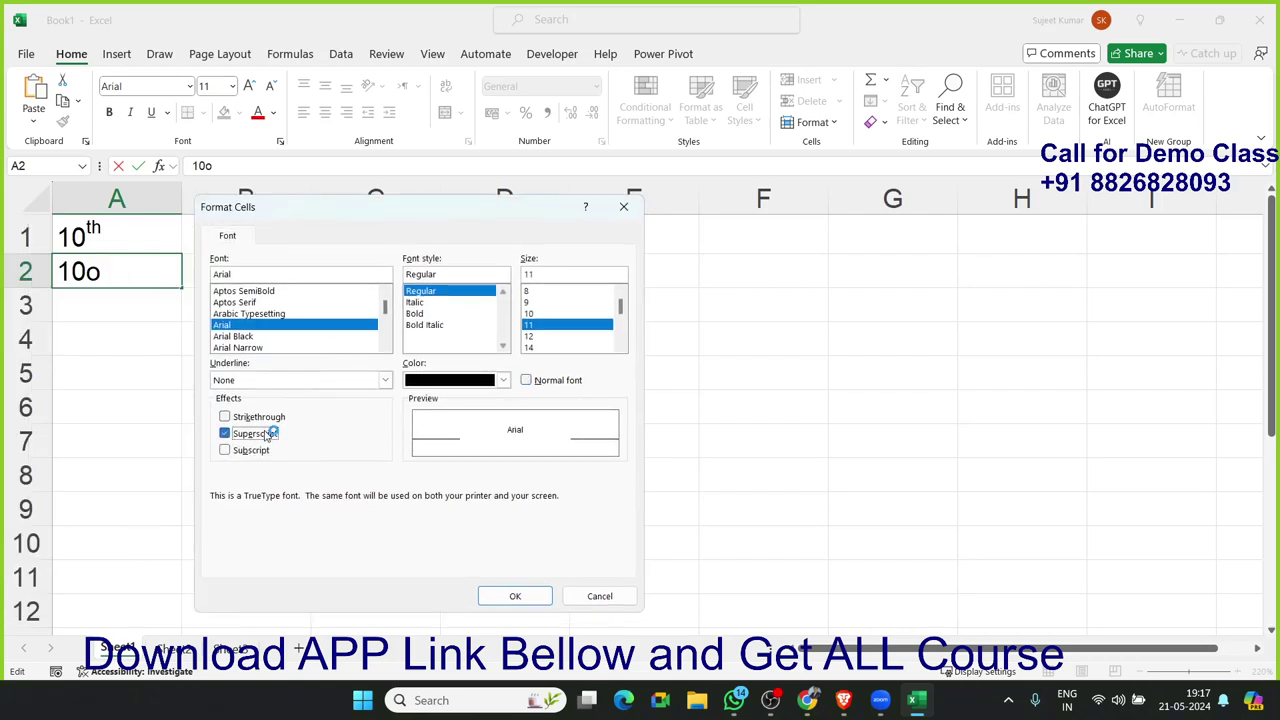
pyautogui.click(515, 596)
pyautogui.click(234, 465)
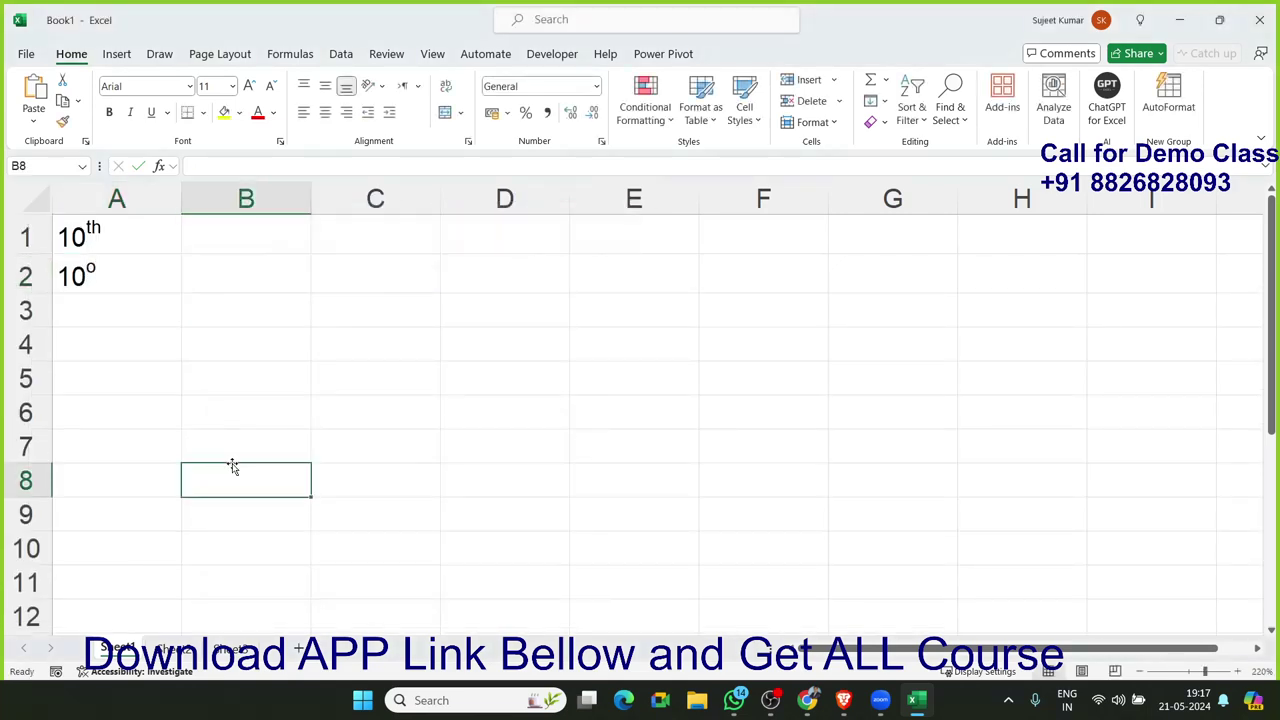
pyautogui.click(132, 314)
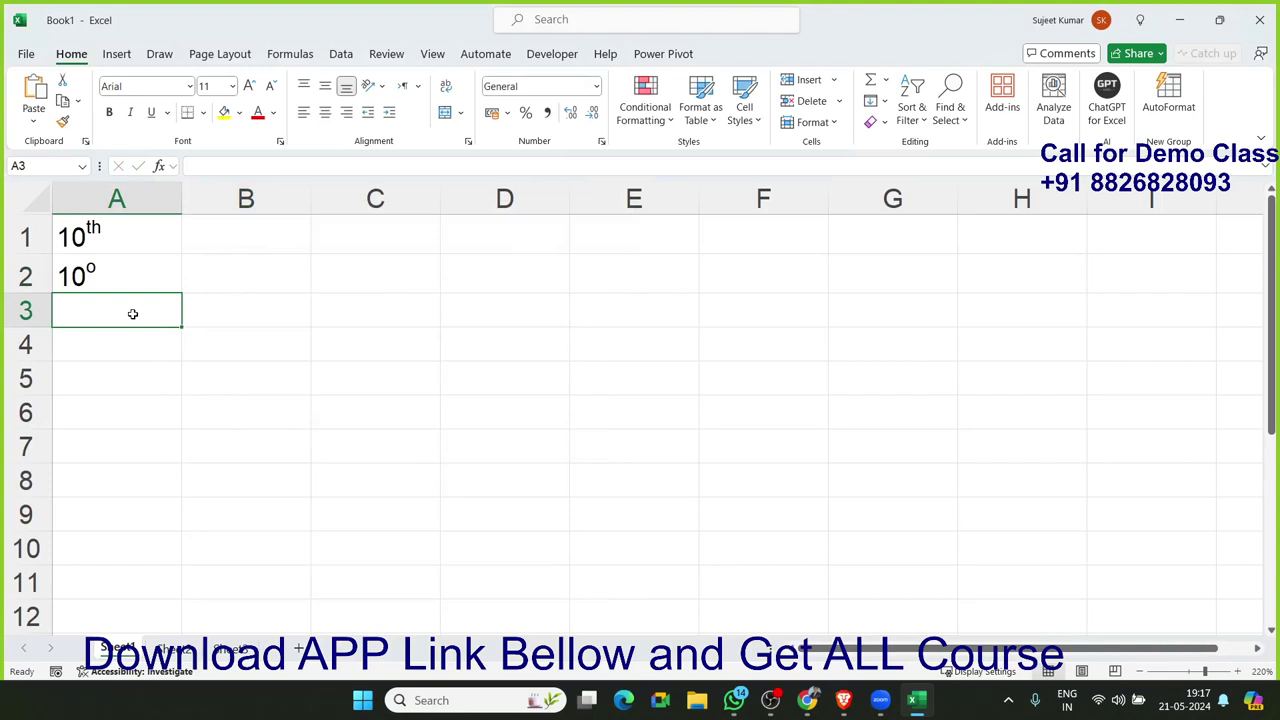
# Step: Type 102 in A3 and superscript the 2; it commits as plain number 102
pyautogui.write('102')
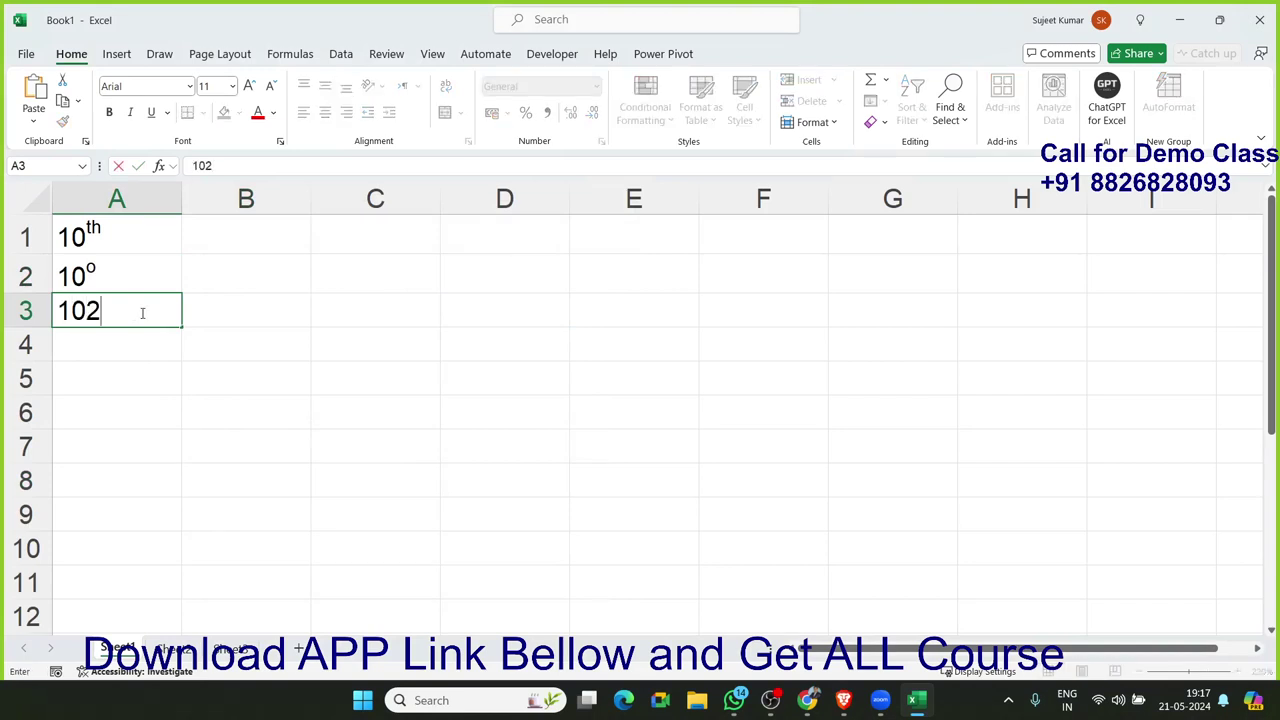
pyautogui.moveTo(87, 310); pyautogui.dragTo(103, 312)
pyautogui.rightClick(97, 312)
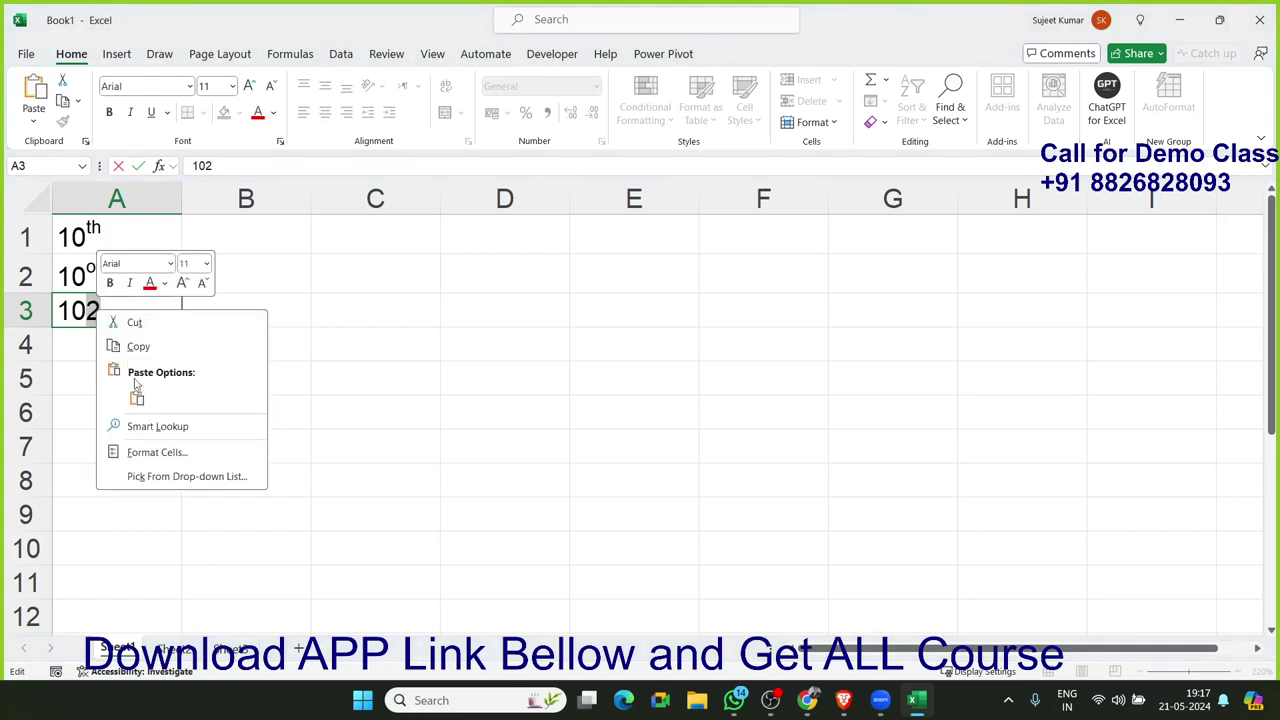
pyautogui.click(150, 455)
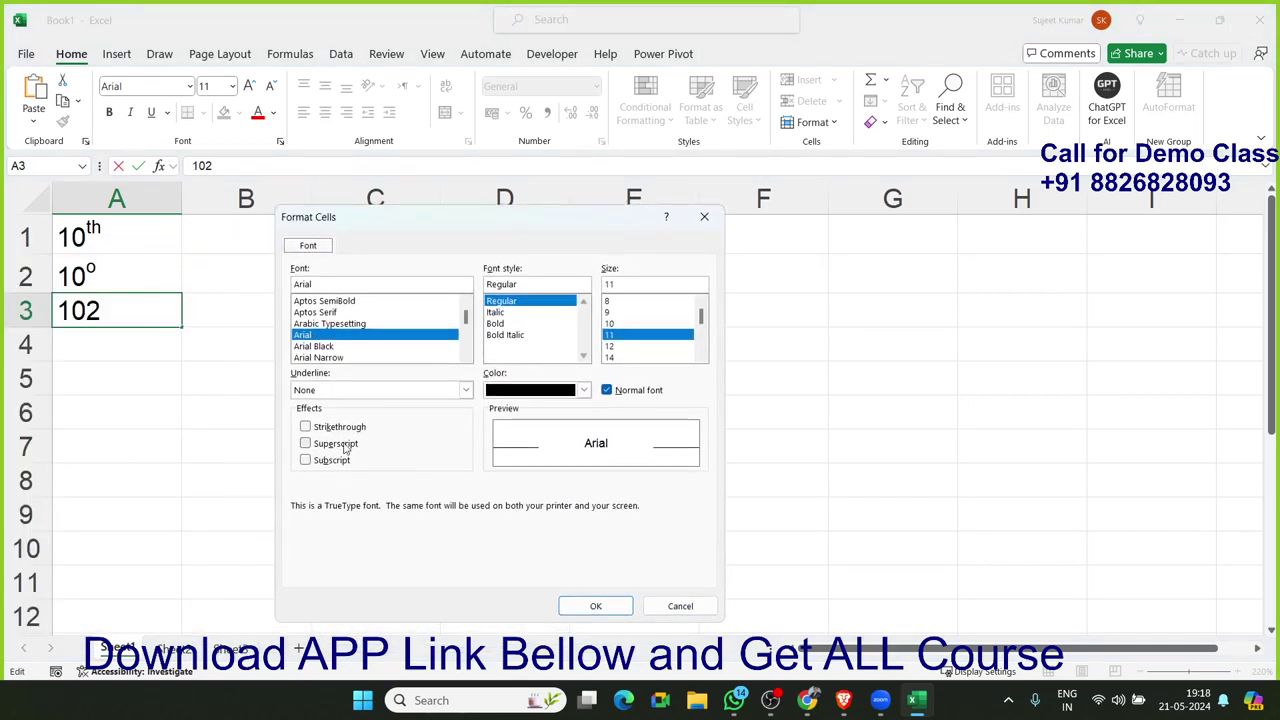
pyautogui.click(343, 446)
pyautogui.click(595, 606)
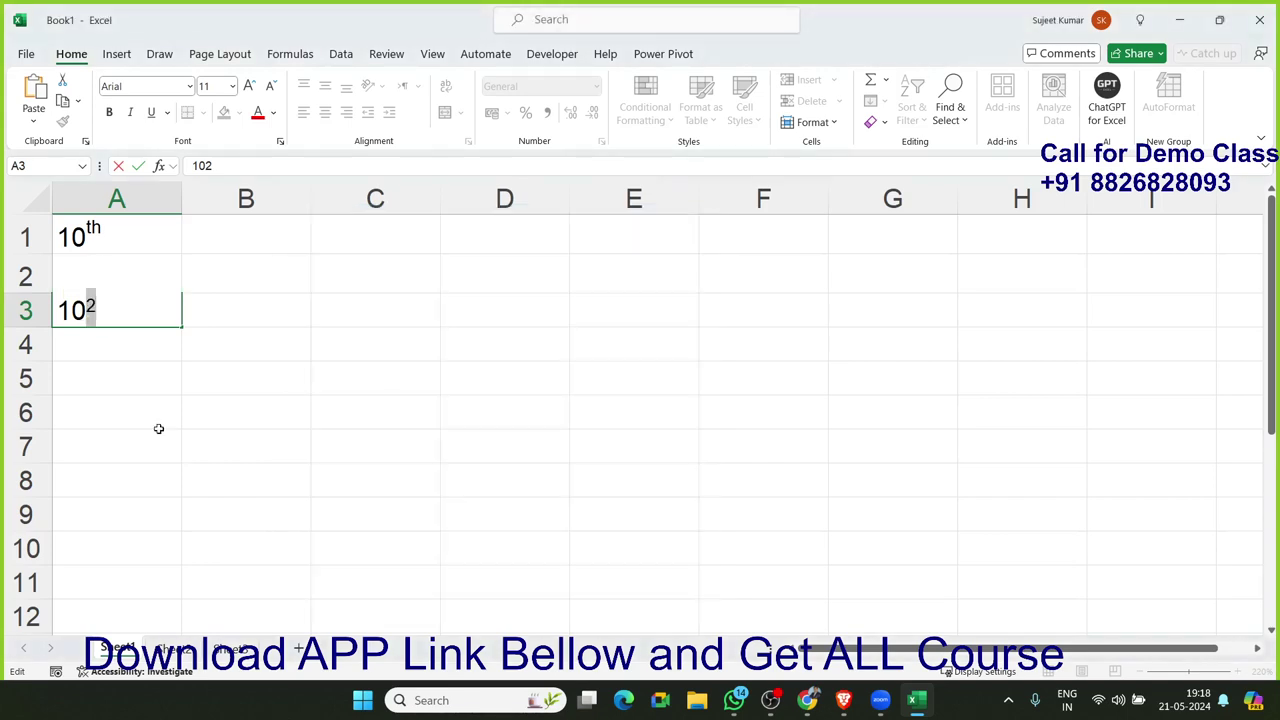
pyautogui.click(68, 341)
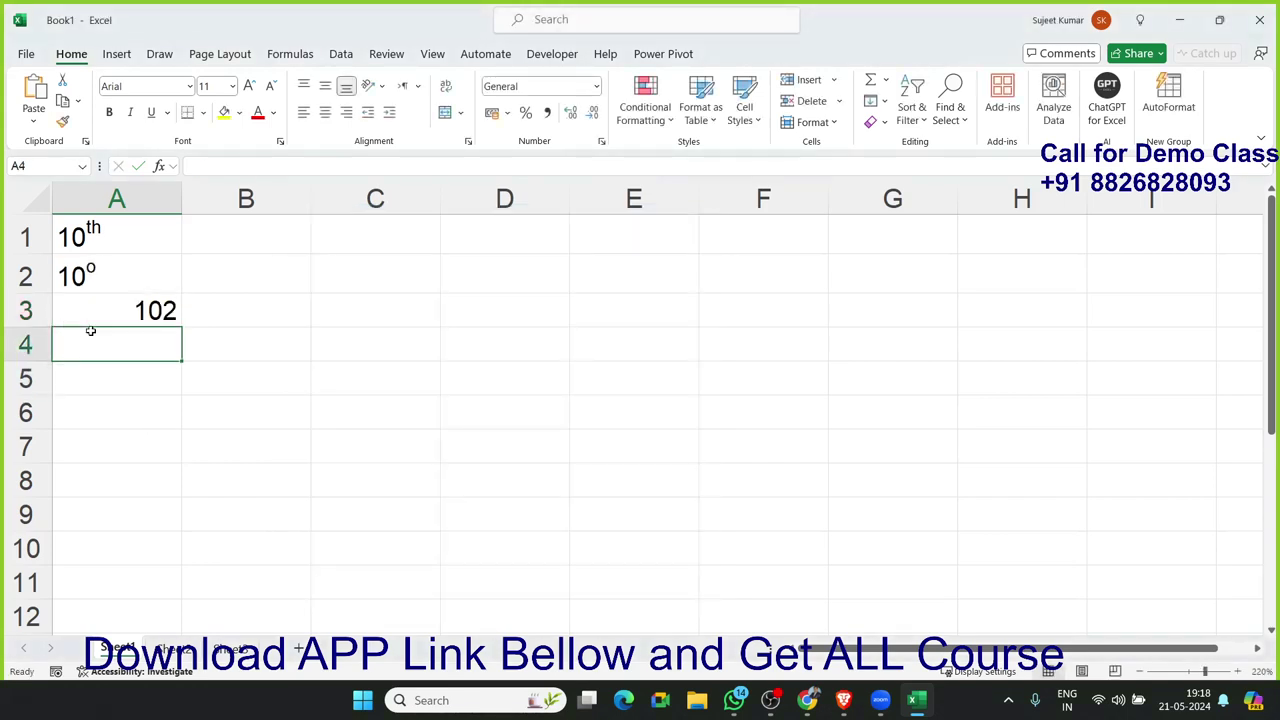
pyautogui.click(96, 320)
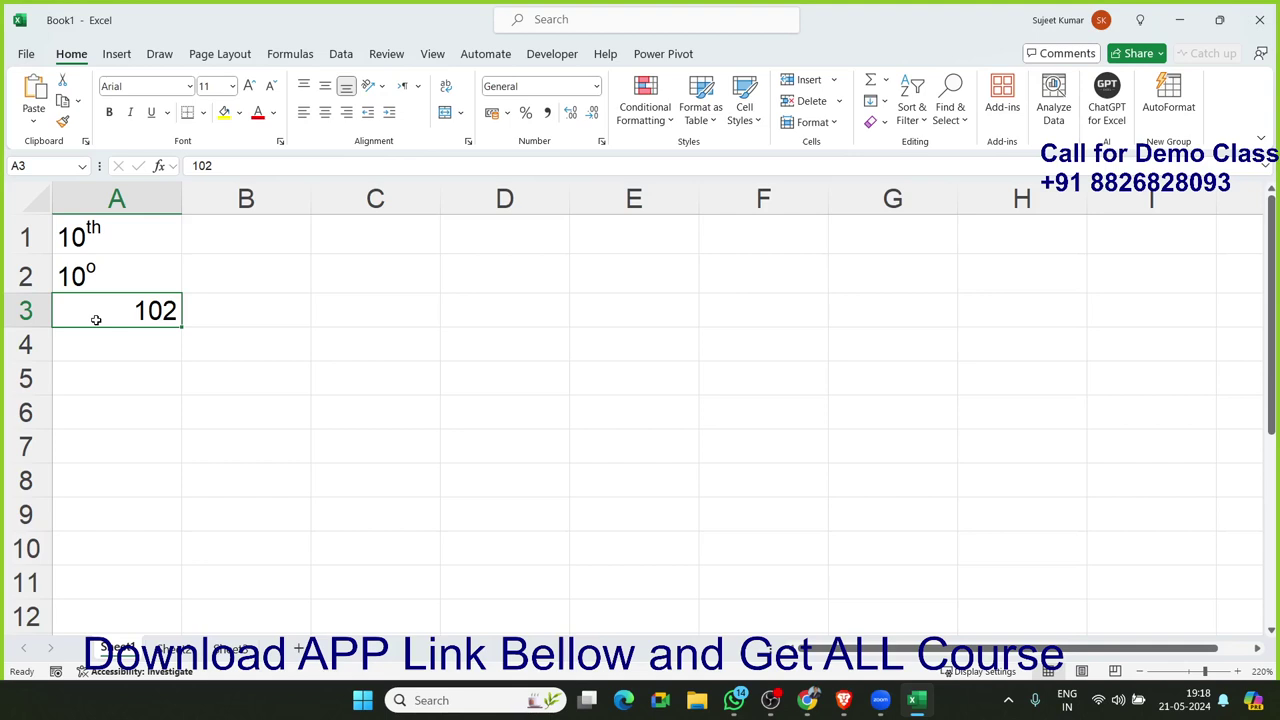
# Step: Re-enter A3 as text '102 with a leading apostrophe
pyautogui.write("'")
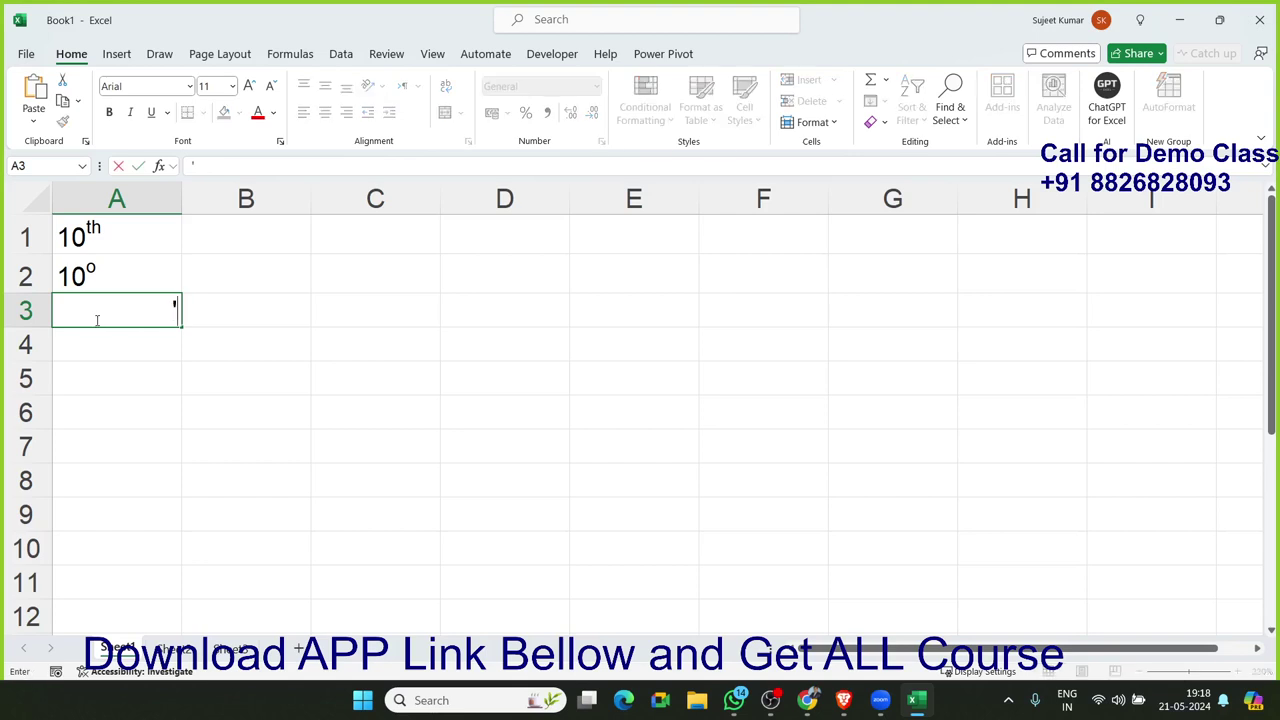
pyautogui.write('102')
pyautogui.press('Return')
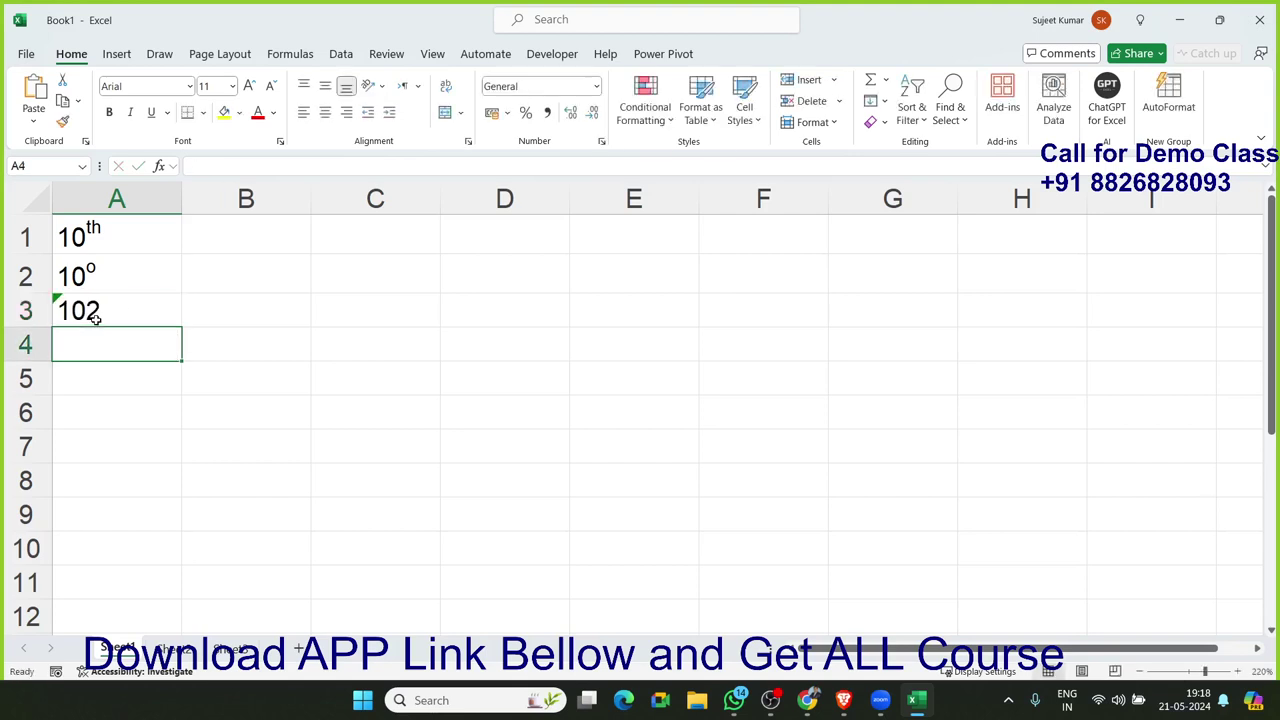
pyautogui.click(95, 316)
# Step: Format the final 2 in A3 as superscript so it shows 10²
pyautogui.doubleClick(113, 317)
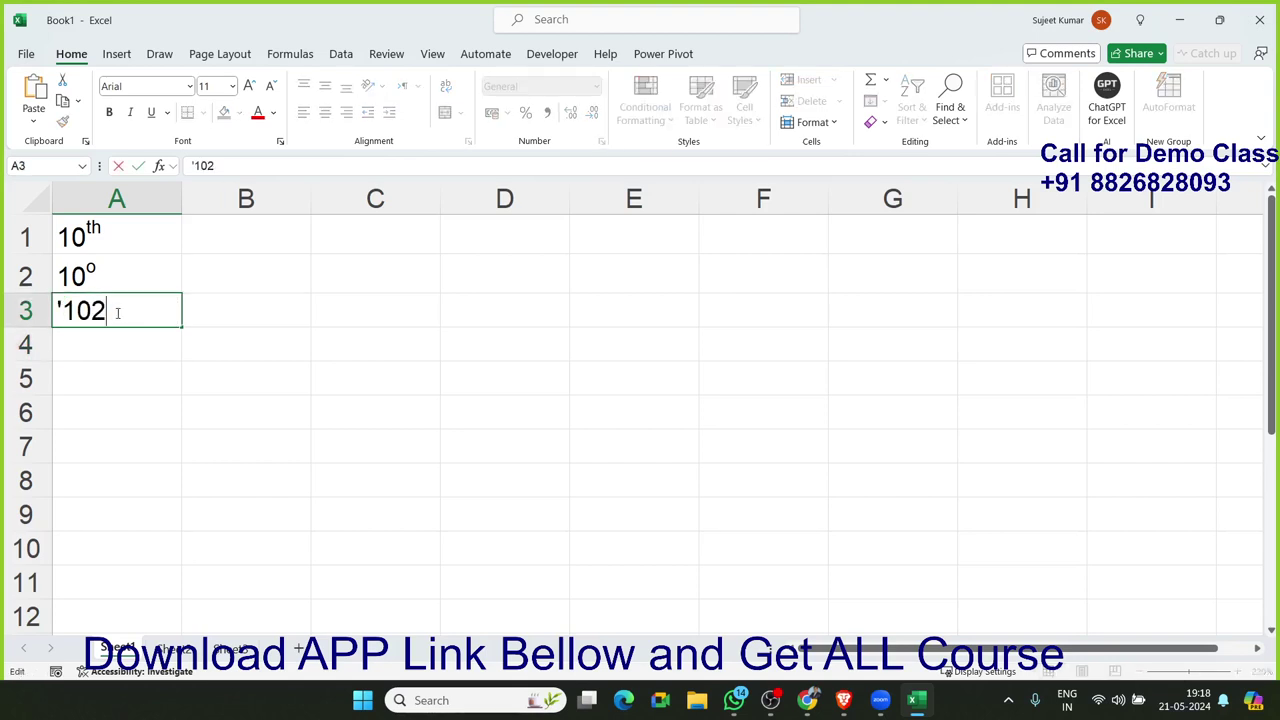
pyautogui.moveTo(106, 312); pyautogui.dragTo(92, 312)
pyautogui.rightClick(93, 310)
pyautogui.click(137, 458)
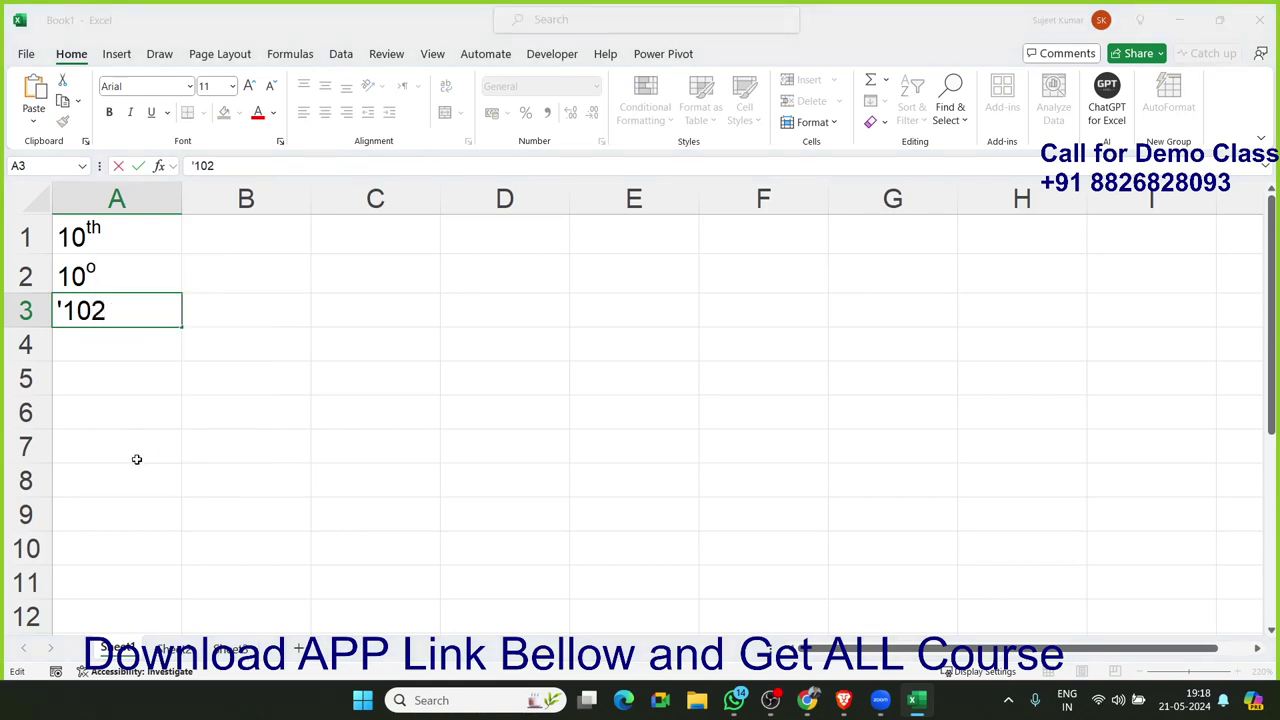
pyautogui.moveTo(170, 256); pyautogui.dragTo(527, 242)
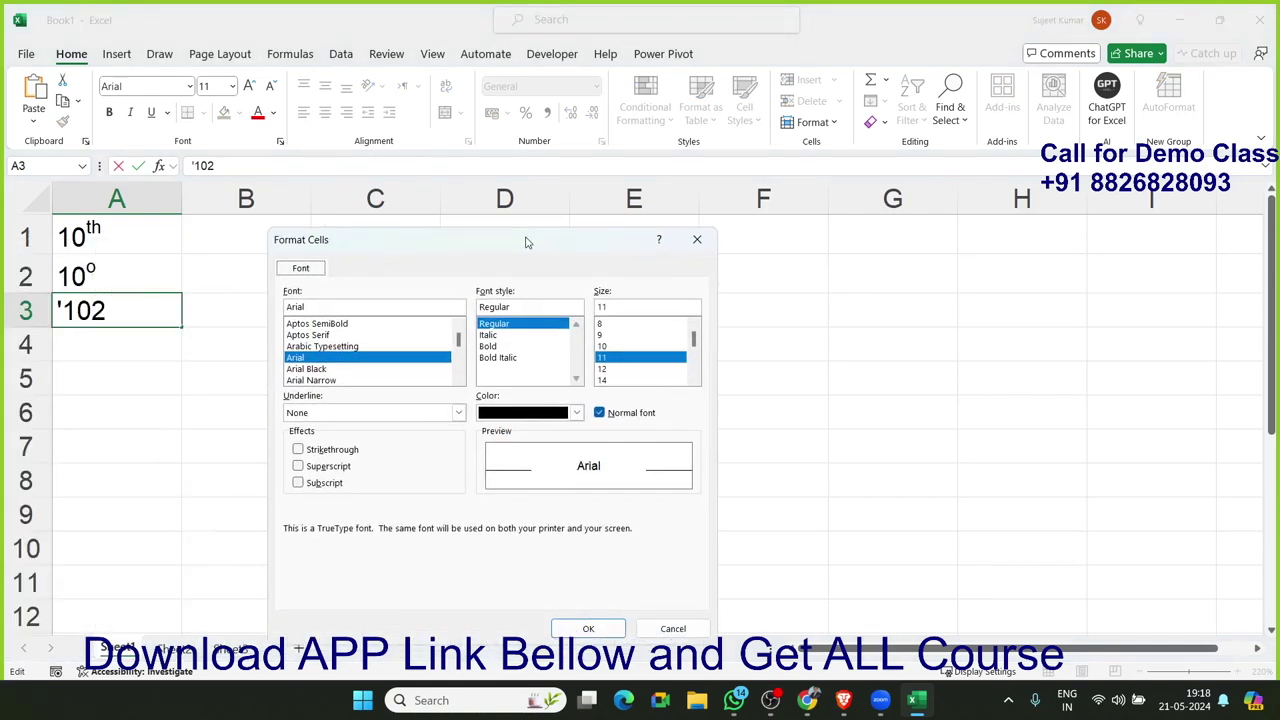
pyautogui.click(316, 467)
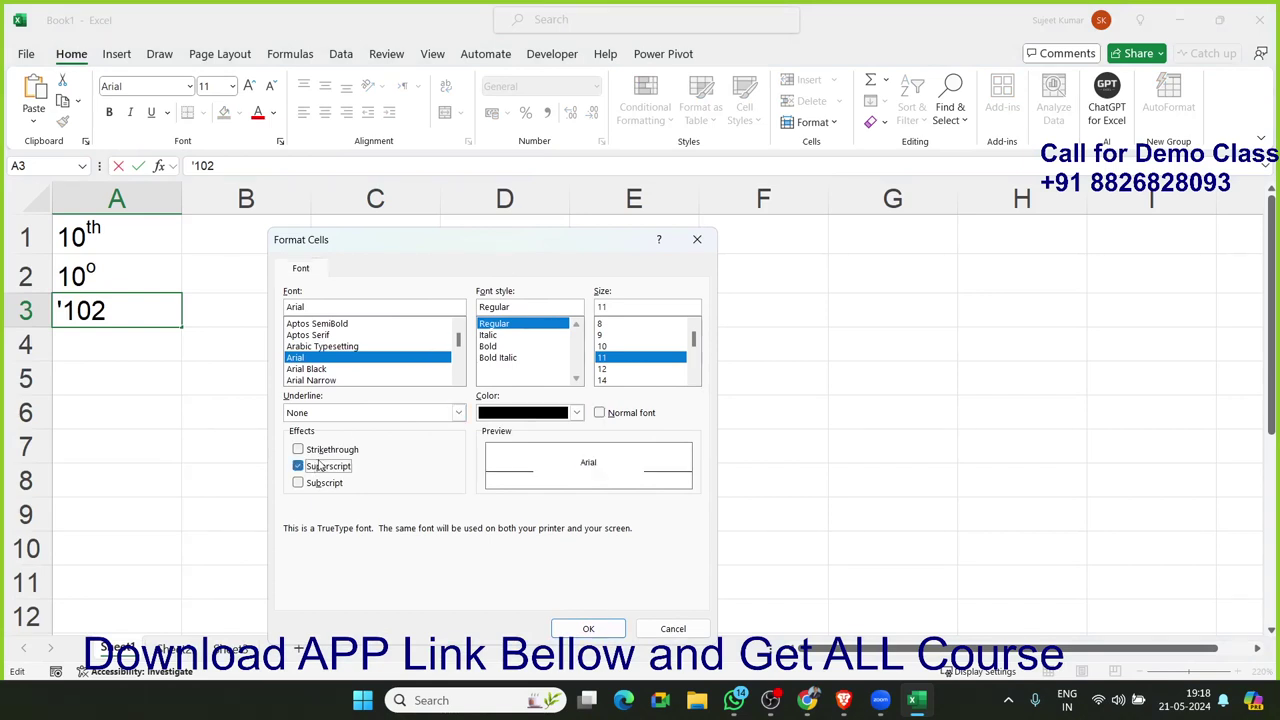
pyautogui.click(573, 629)
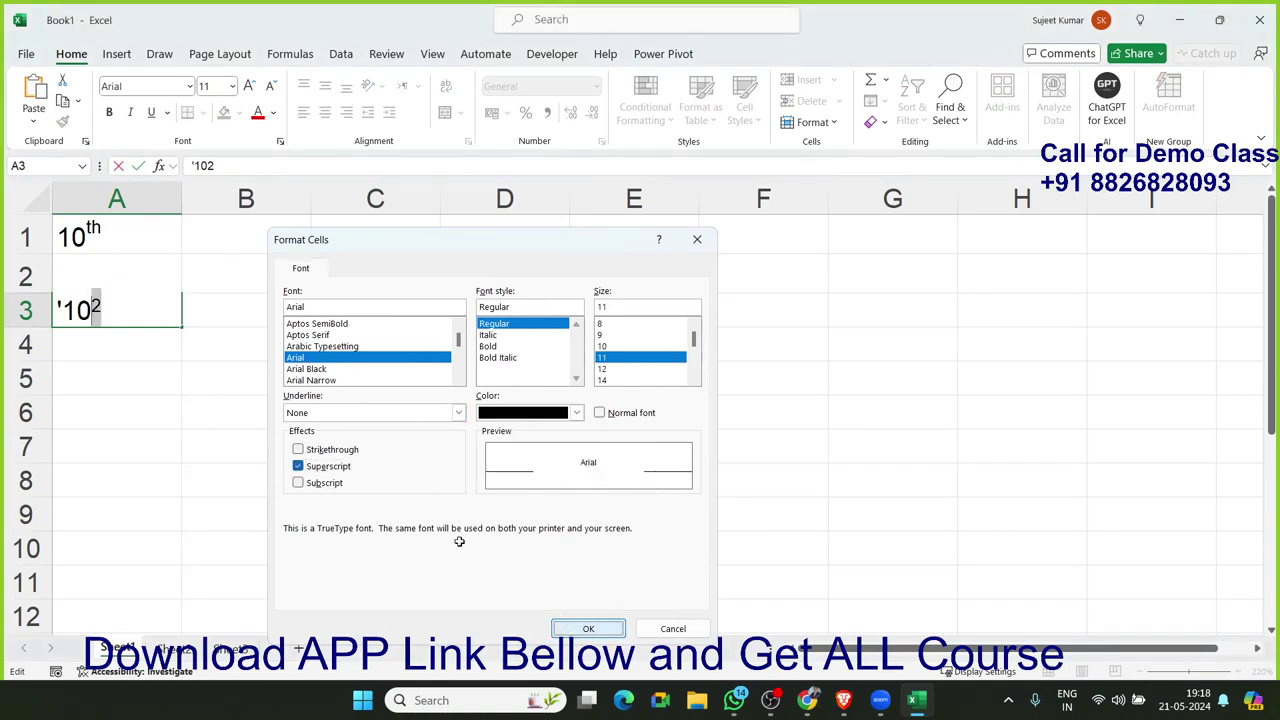
pyautogui.click(149, 414)
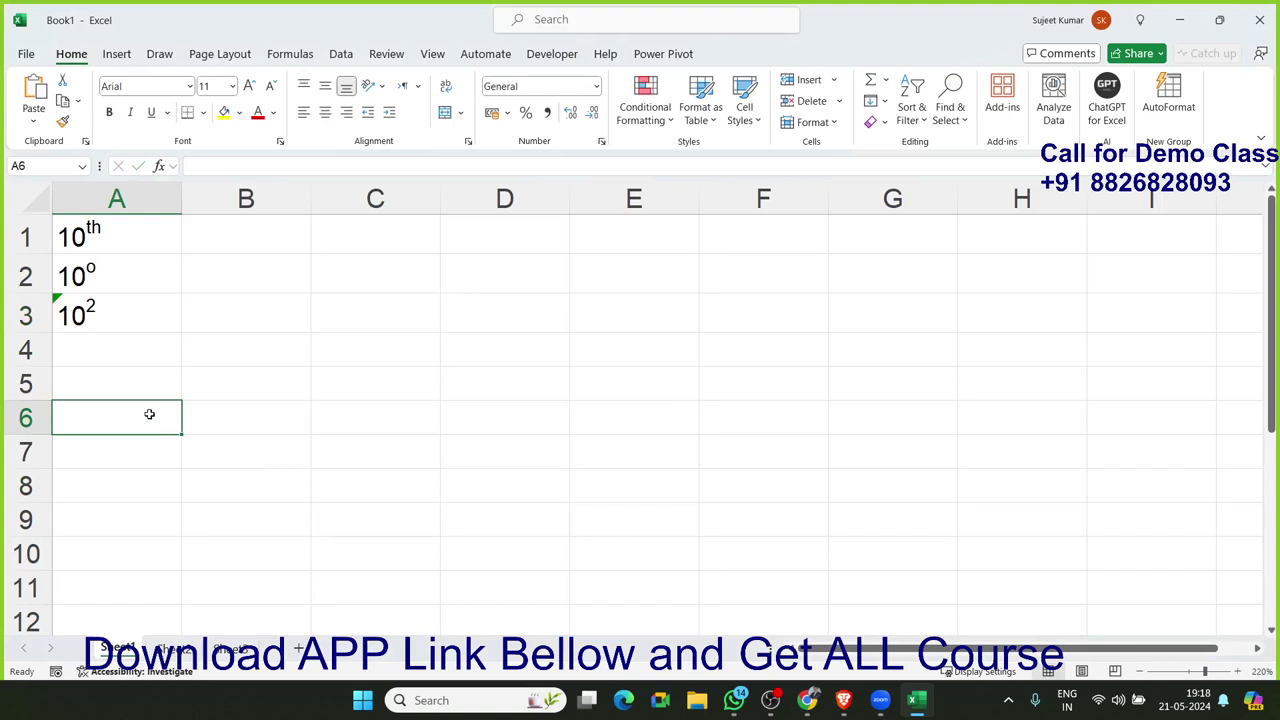
# Step: Review the column A entries and move over to cell D1
pyautogui.click(130, 350)
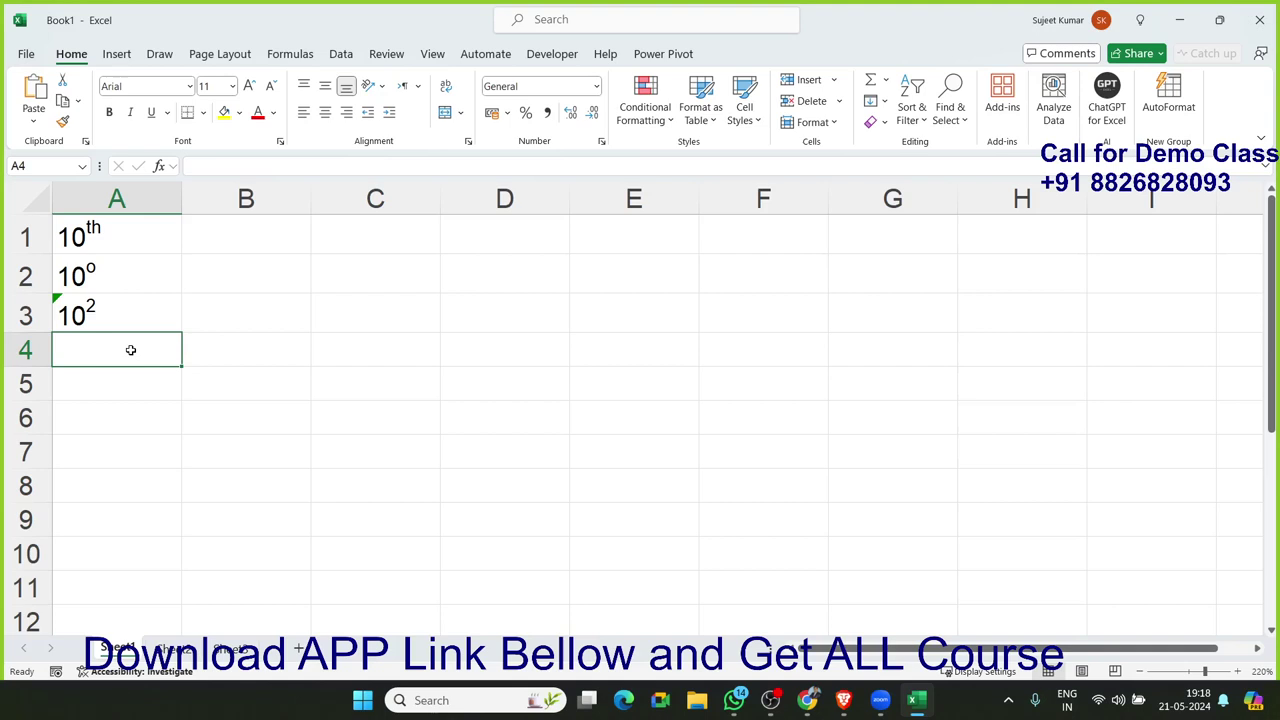
pyautogui.press('Up')
pyautogui.press('Up')
pyautogui.press('Up')
pyautogui.press('Down')
pyautogui.press('Down')
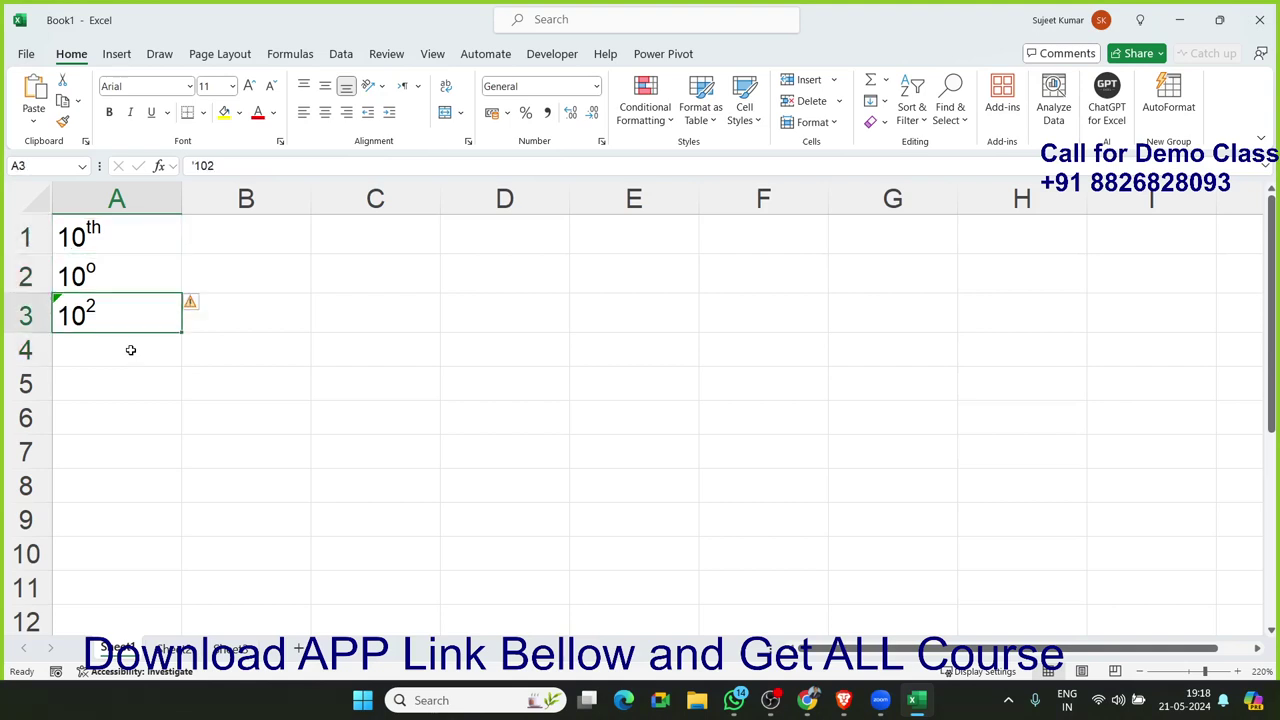
pyautogui.press('Down')
pyautogui.press('Right')
pyautogui.press('Right')
pyautogui.press('Right')
pyautogui.press('Up')
pyautogui.press('Up')
pyautogui.press('Up')
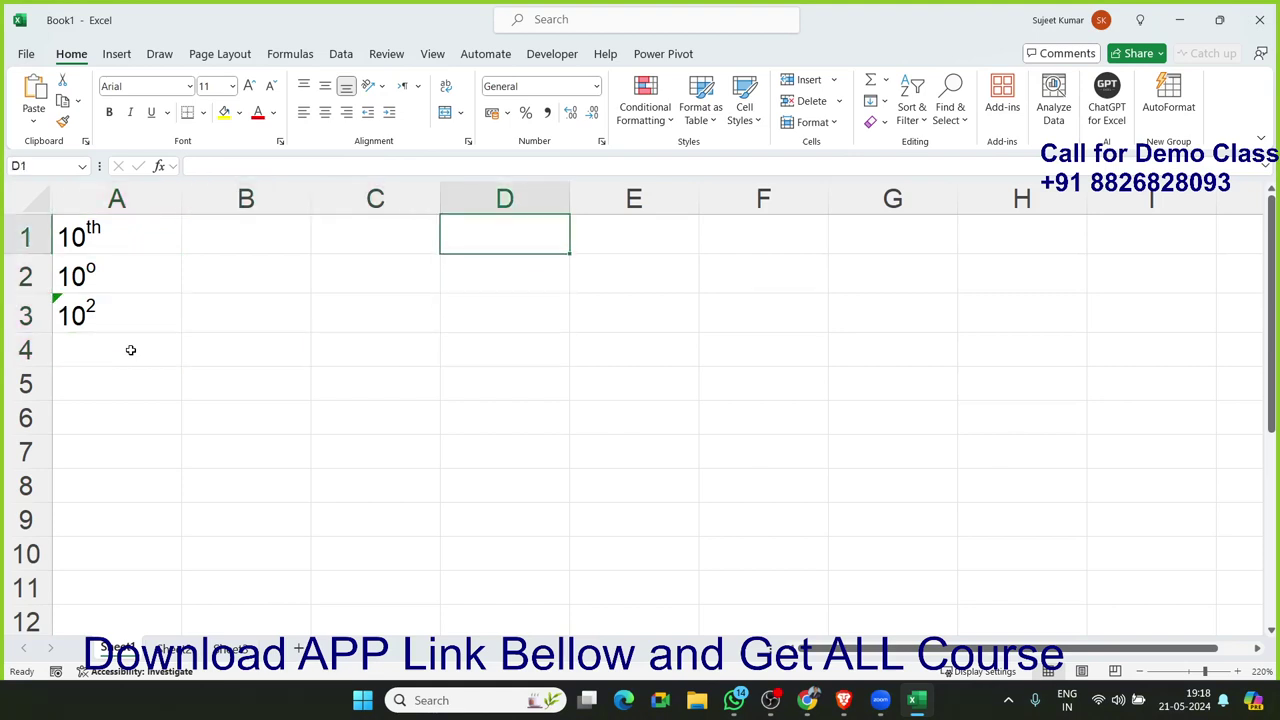
# Step: Enter 10, 20, 30, 60, 45, 80, 60, 25 and 63 down D1:D9
pyautogui.write('10')
pyautogui.press('Return')
pyautogui.write('20')
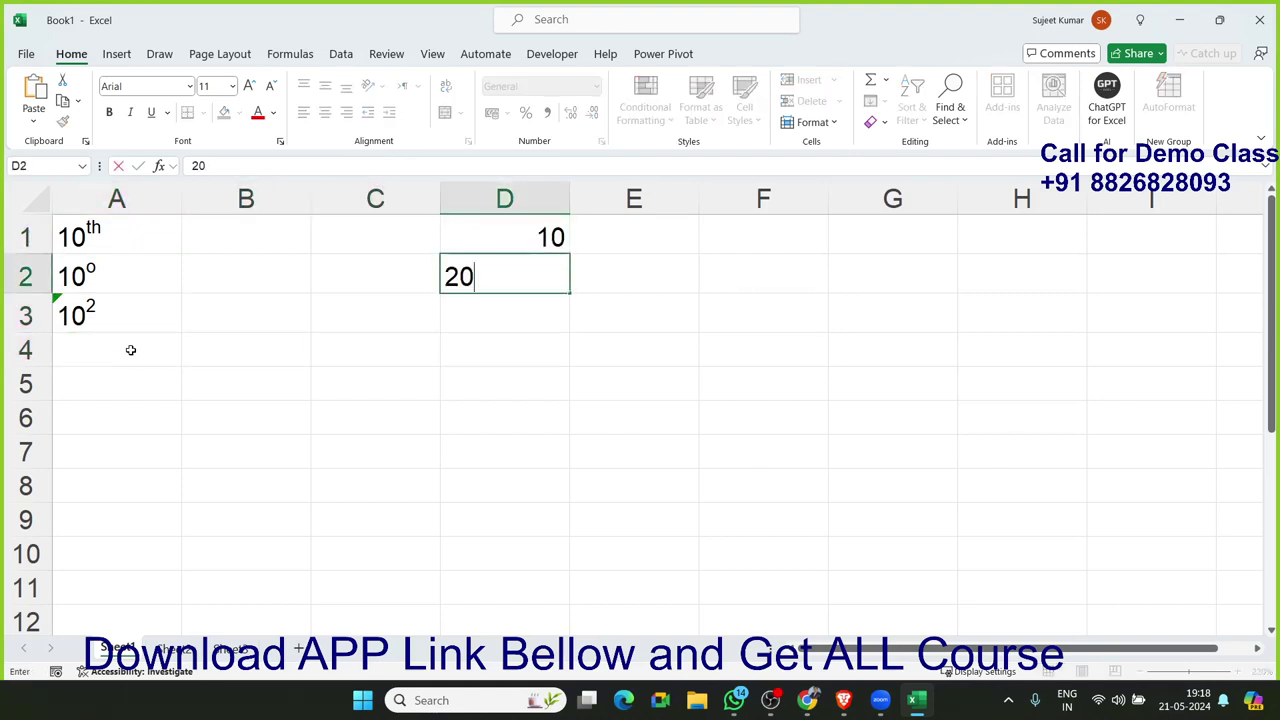
pyautogui.press('Return')
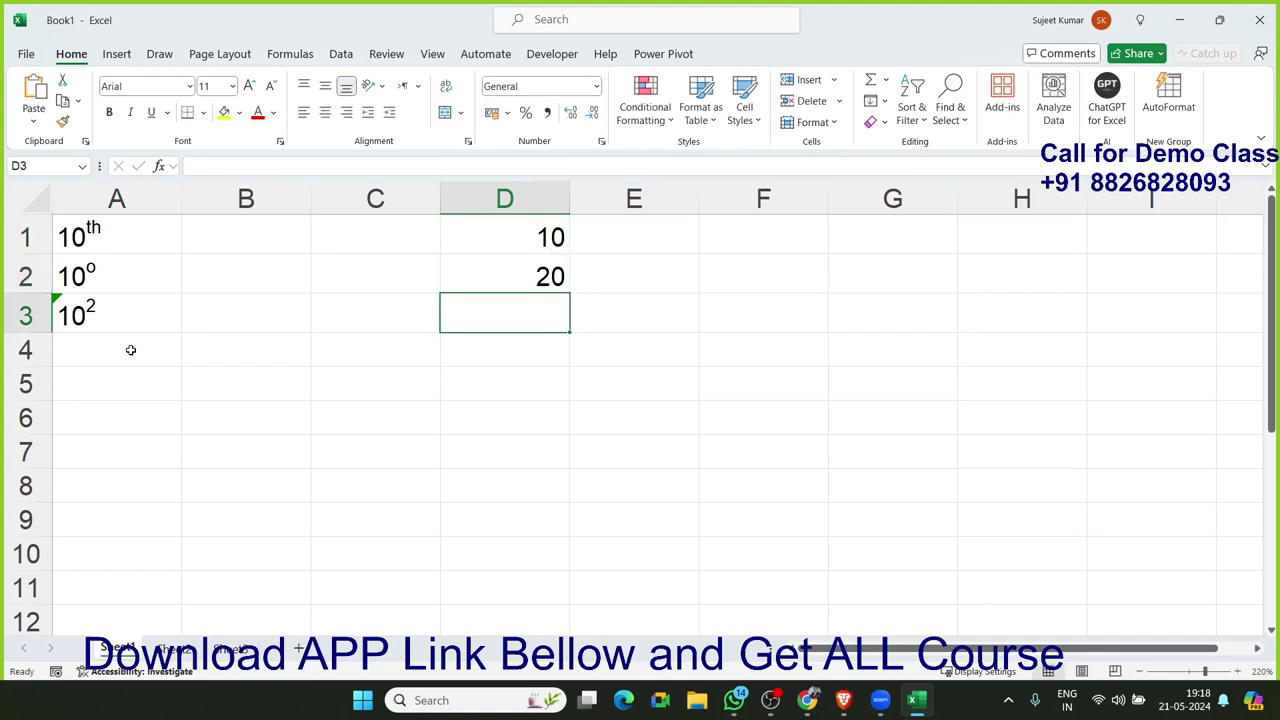
pyautogui.write('30')
pyautogui.press('Return')
pyautogui.write('60')
pyautogui.press('Return')
pyautogui.write('45')
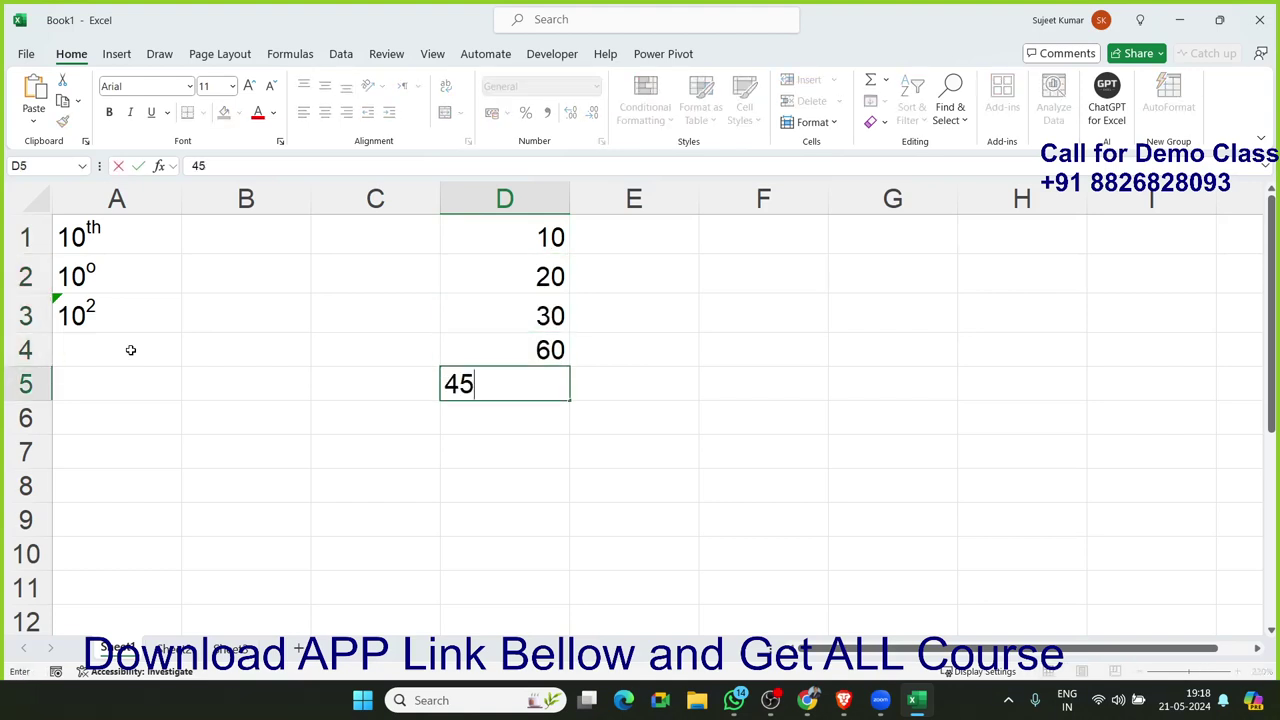
pyautogui.press('Return')
pyautogui.write('80')
pyautogui.press('Return')
pyautogui.write('60')
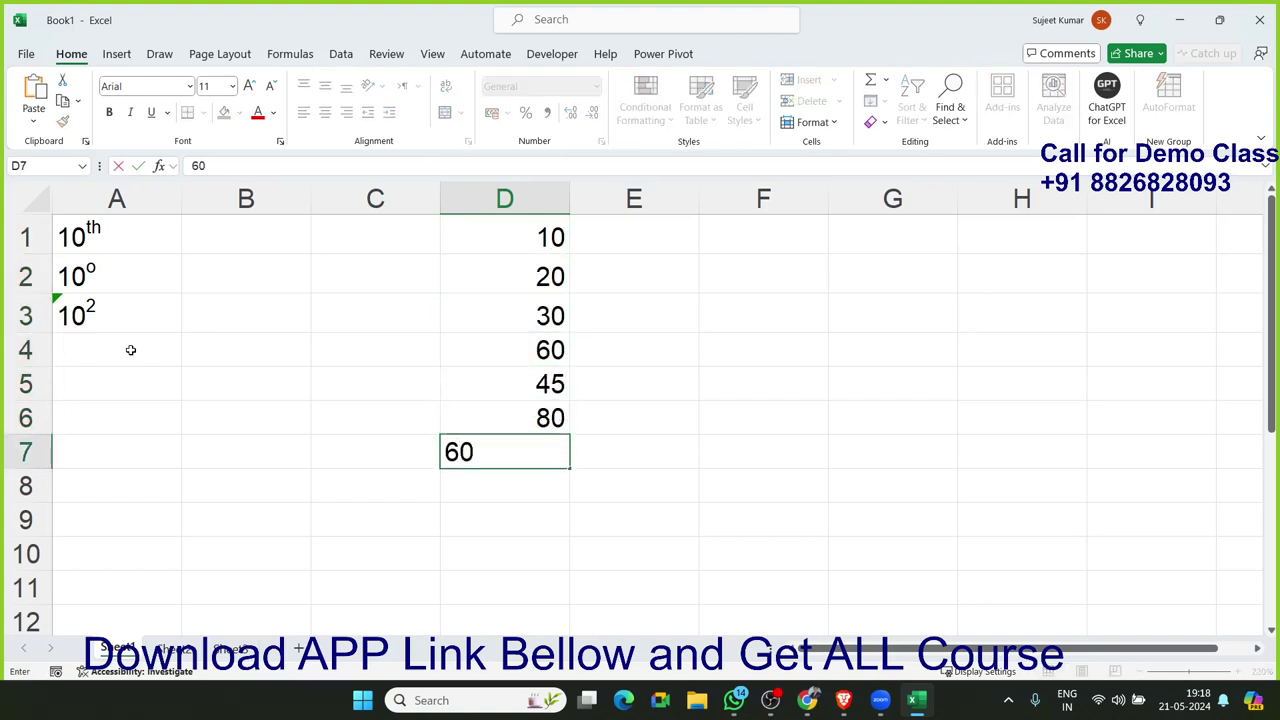
pyautogui.press('Return')
pyautogui.write('25')
pyautogui.press('Return')
pyautogui.write('63')
pyautogui.press('Return')
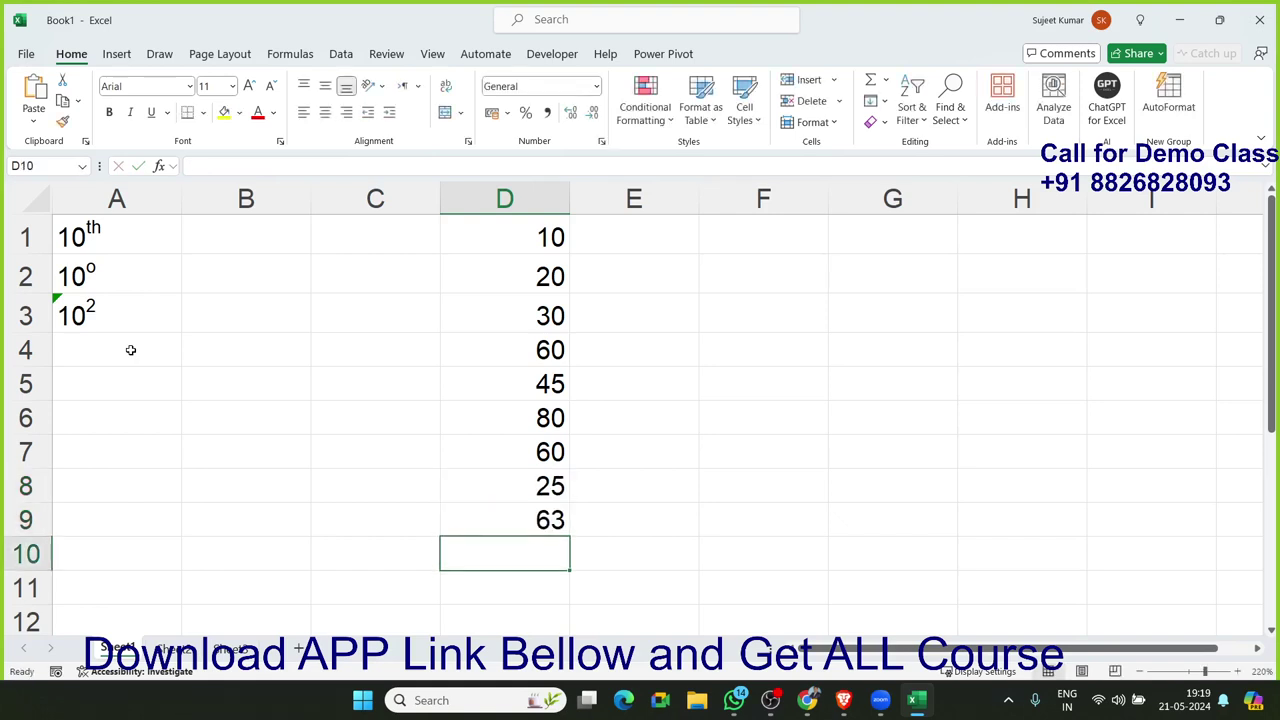
# Step: Select the lower numbers in column D up to D5, then pick cell D2
pyautogui.press('Up')
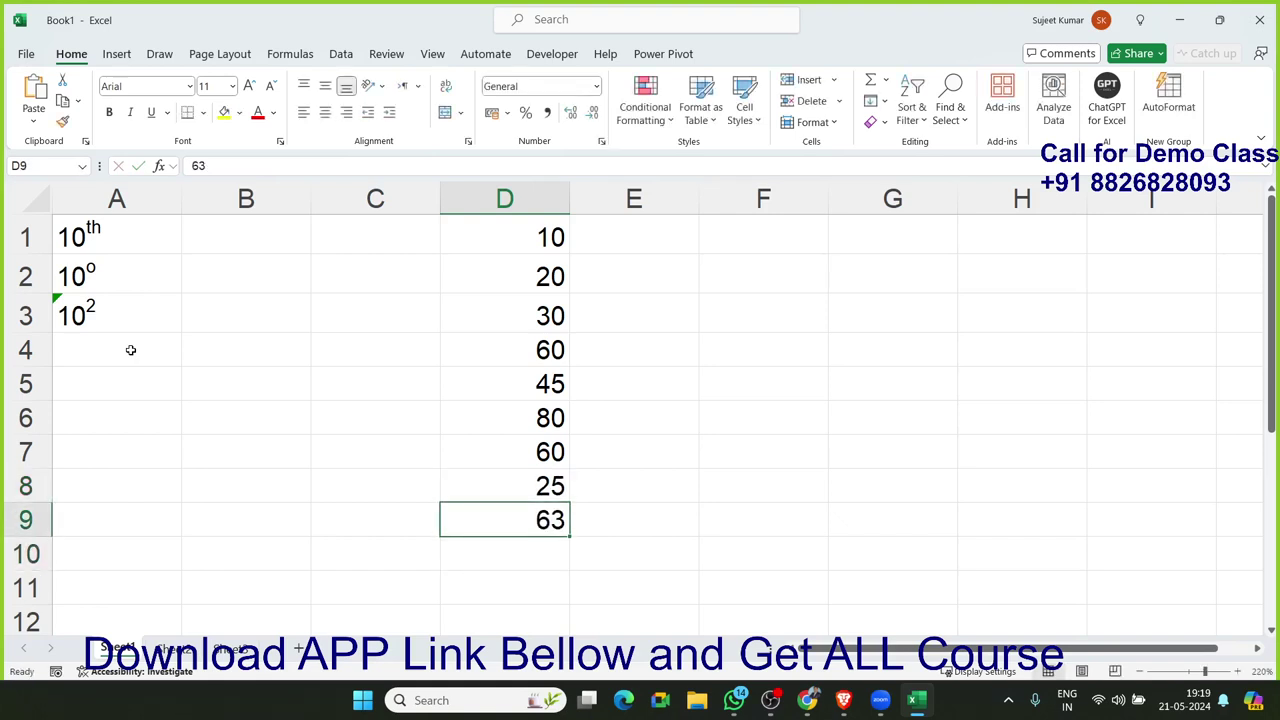
pyautogui.hotkey('shift', 'Up')
pyautogui.hotkey('shift', 'Up')
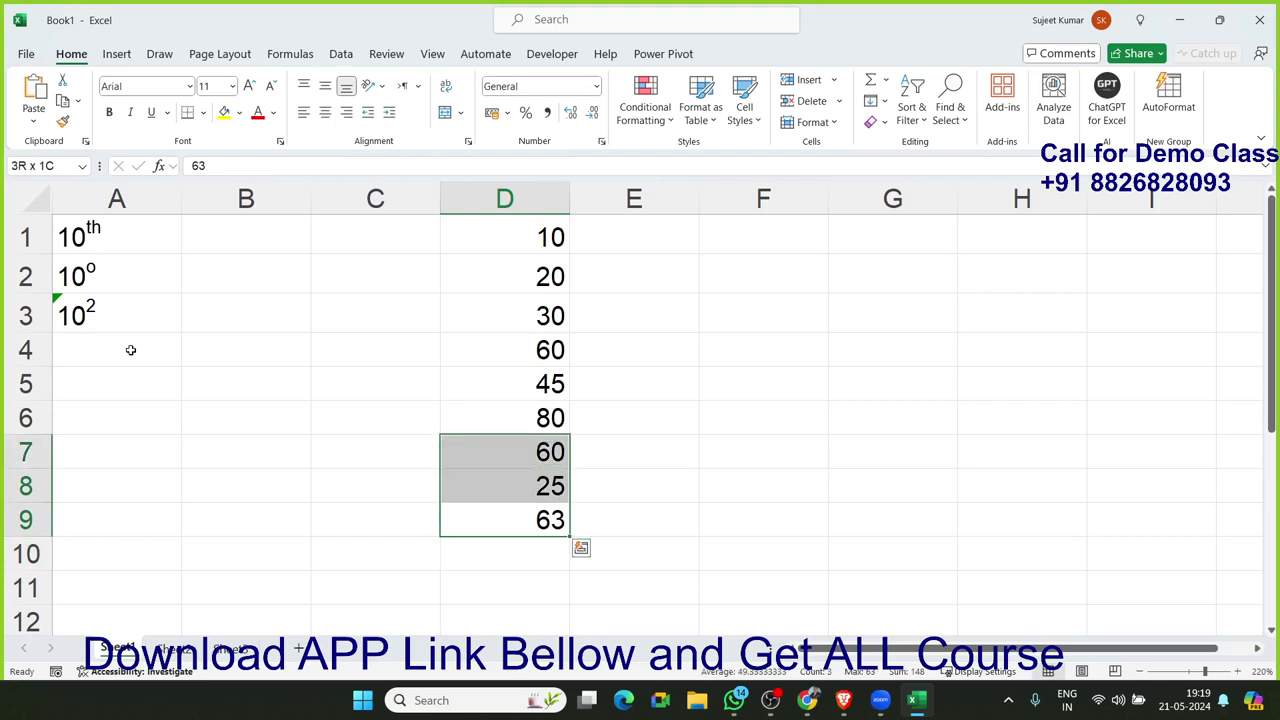
pyautogui.hotkey('shift', 'Up')
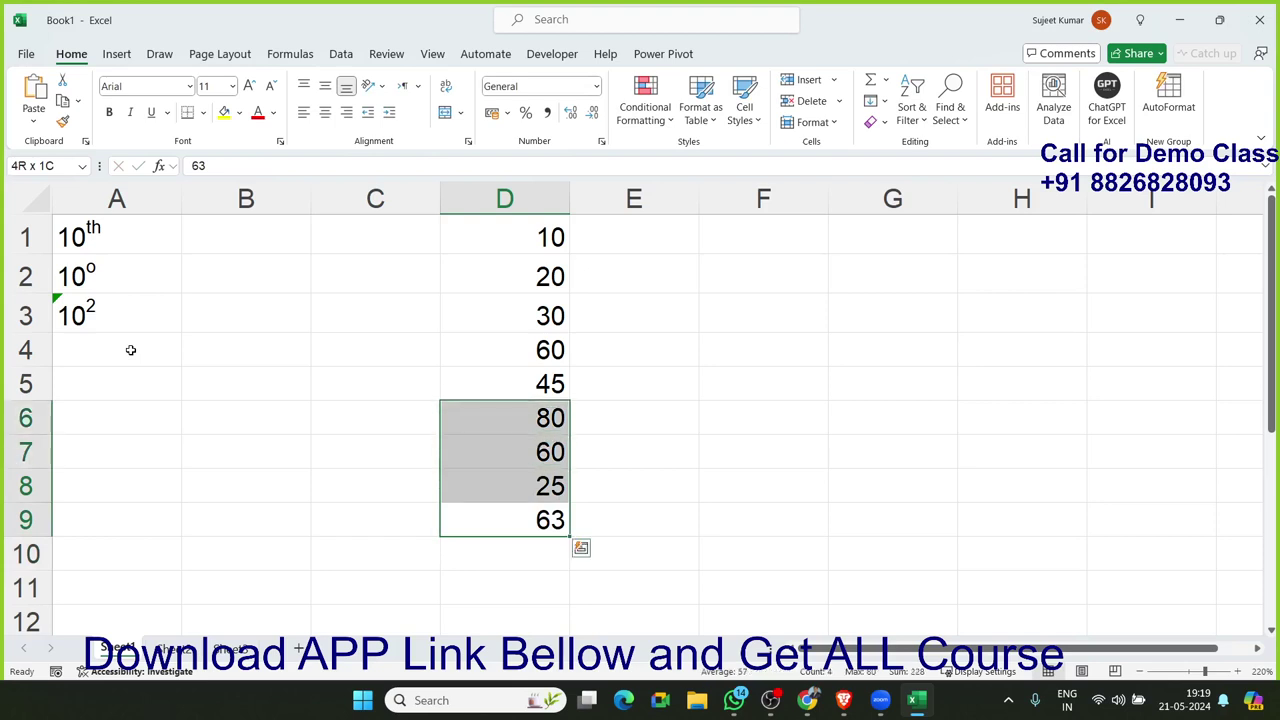
pyautogui.hotkey('shift', 'Up')
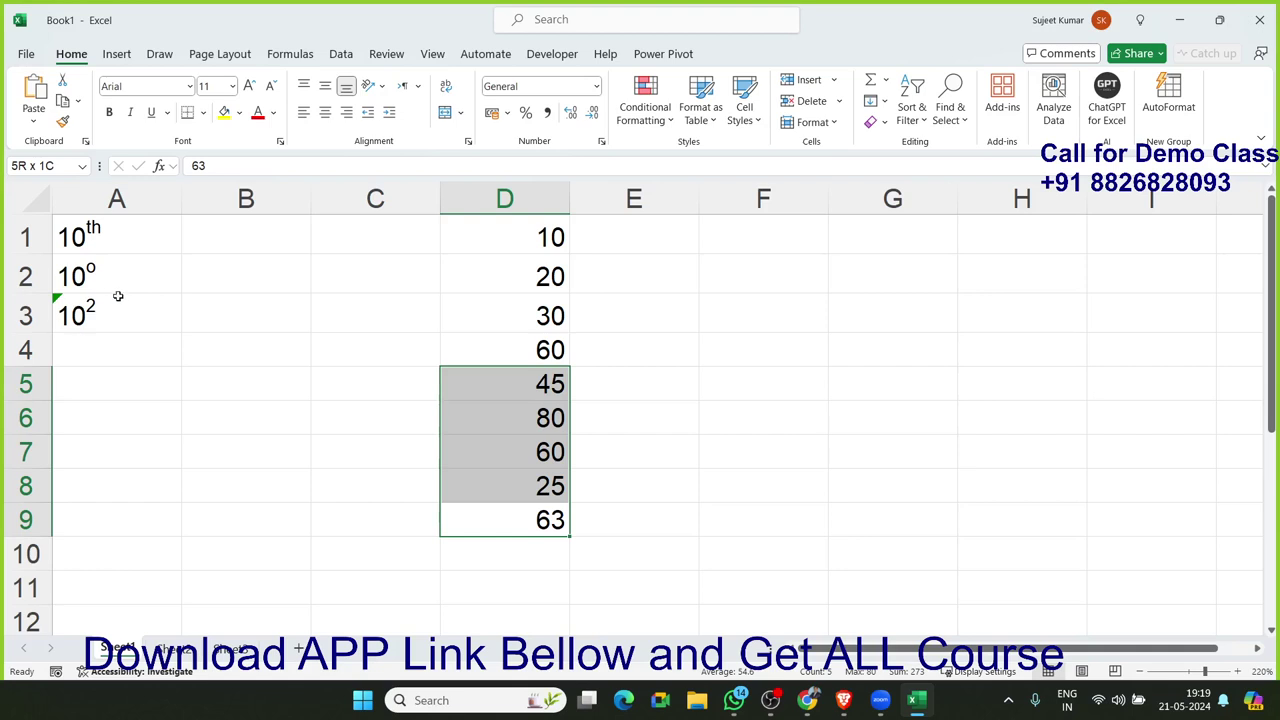
pyautogui.click(542, 262)
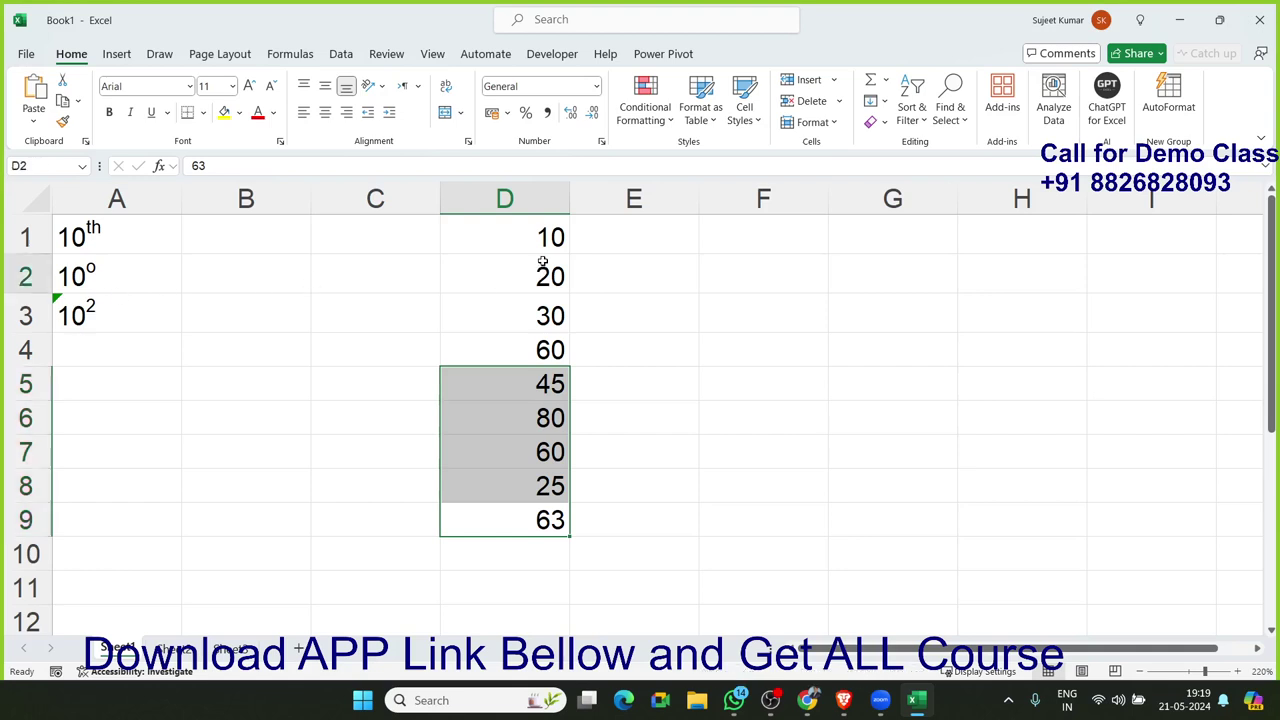
# Step: Autofit column D and undo a trial 'o' added to D1, leaving plain 10
pyautogui.doubleClick(570, 199)
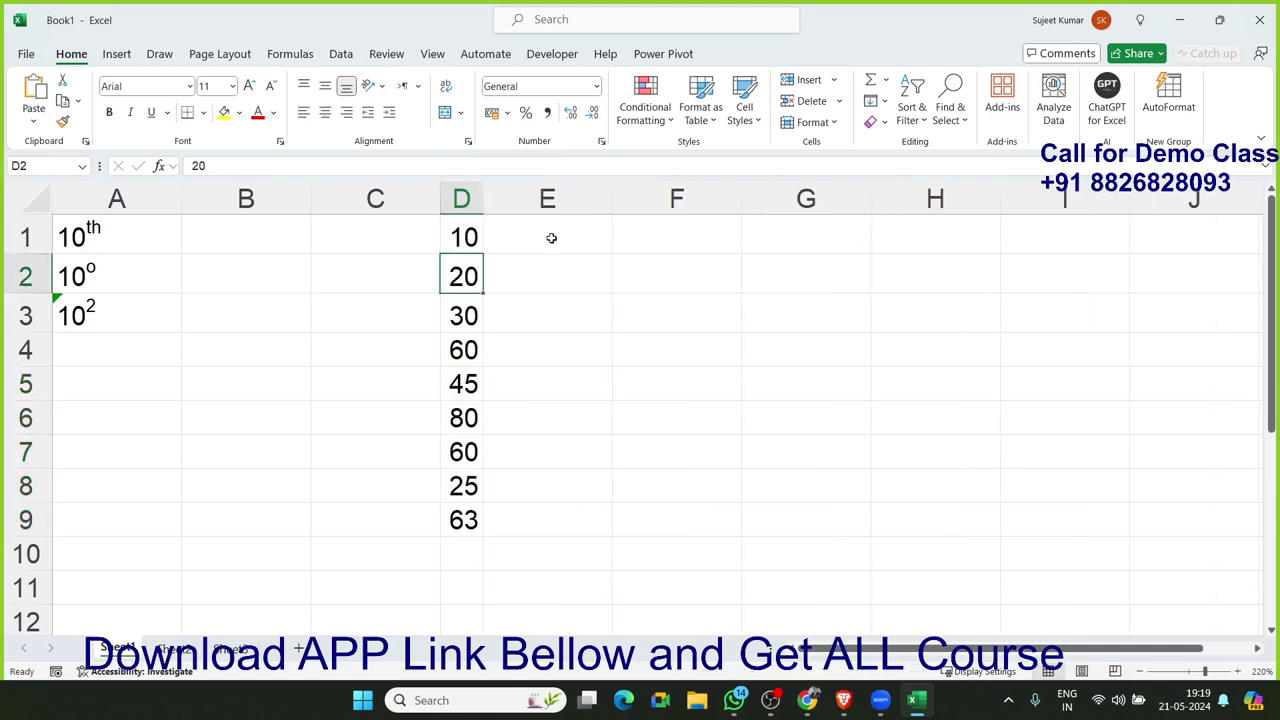
pyautogui.doubleClick(481, 233)
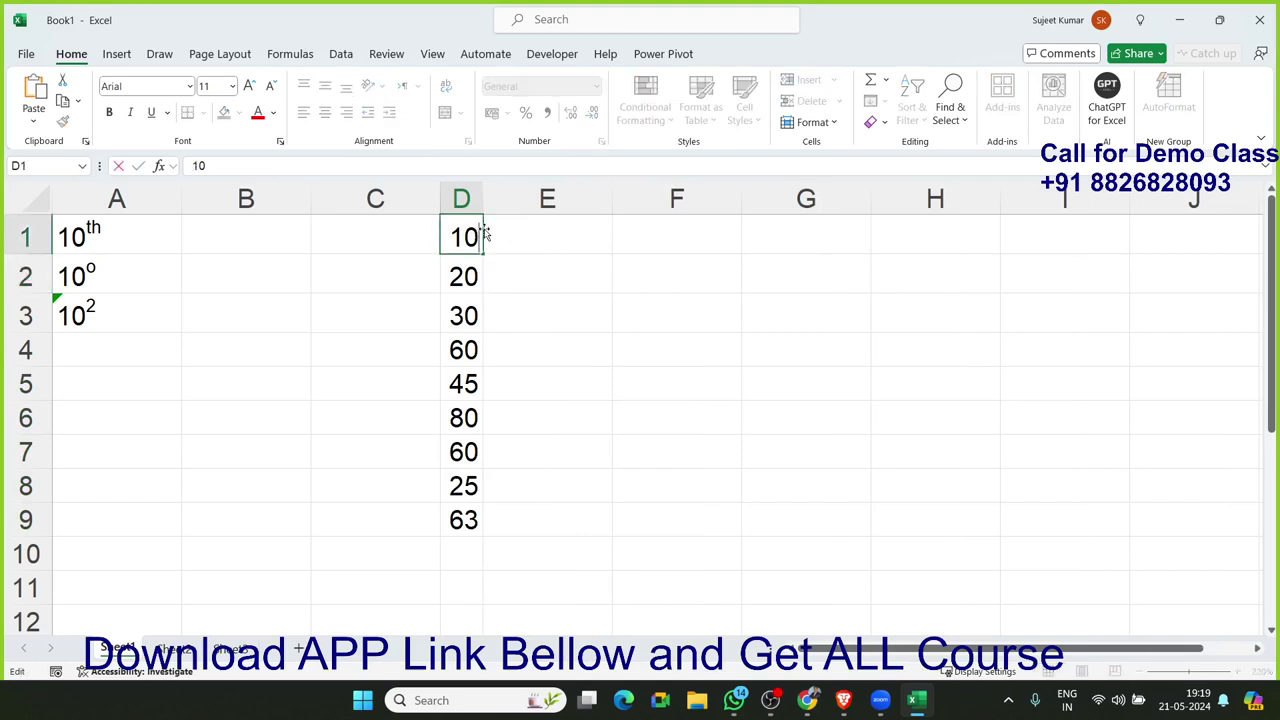
pyautogui.write('o')
pyautogui.press('Return')
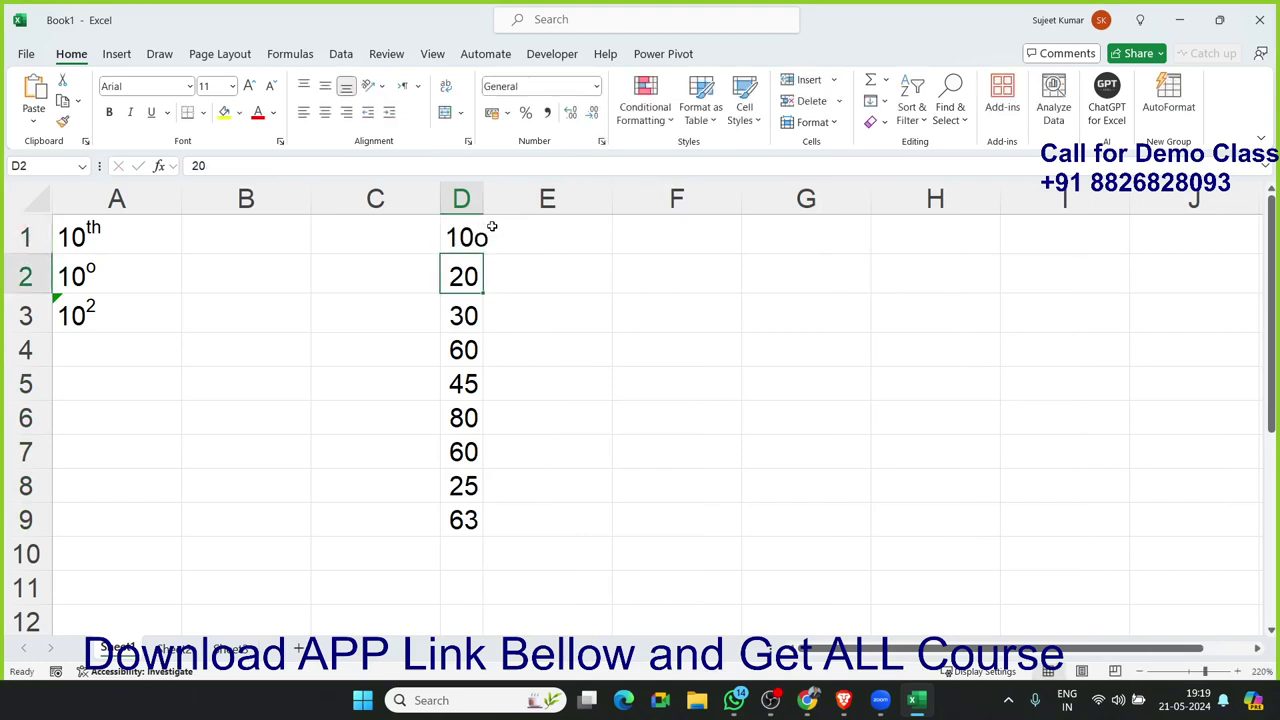
pyautogui.doubleClick(483, 199)
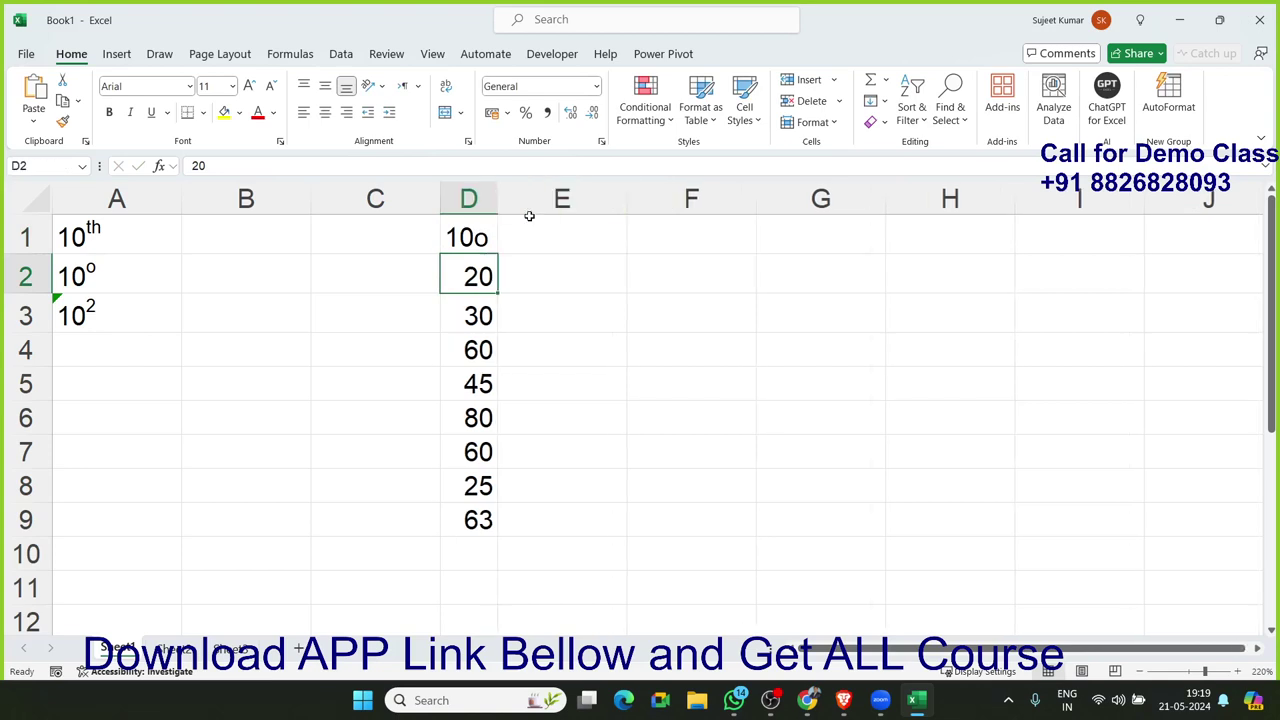
pyautogui.doubleClick(482, 238)
pyautogui.moveTo(484, 238); pyautogui.dragTo(474, 237)
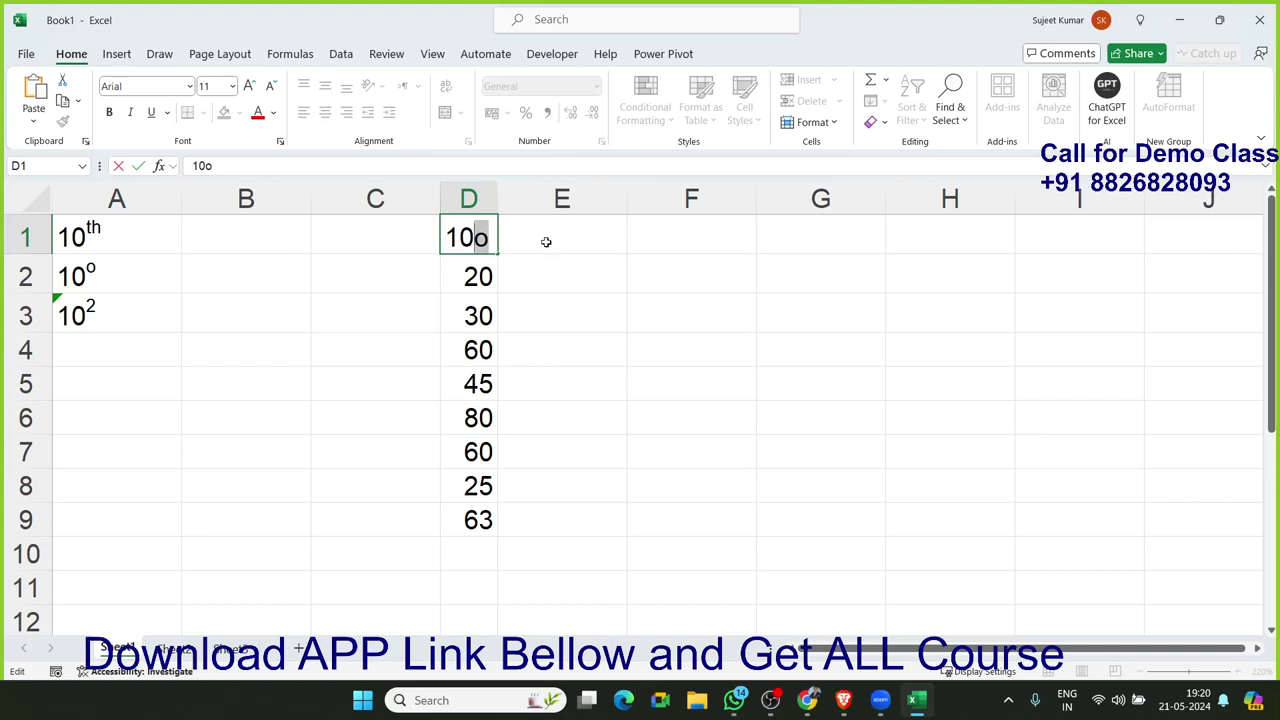
pyautogui.press('Escape')
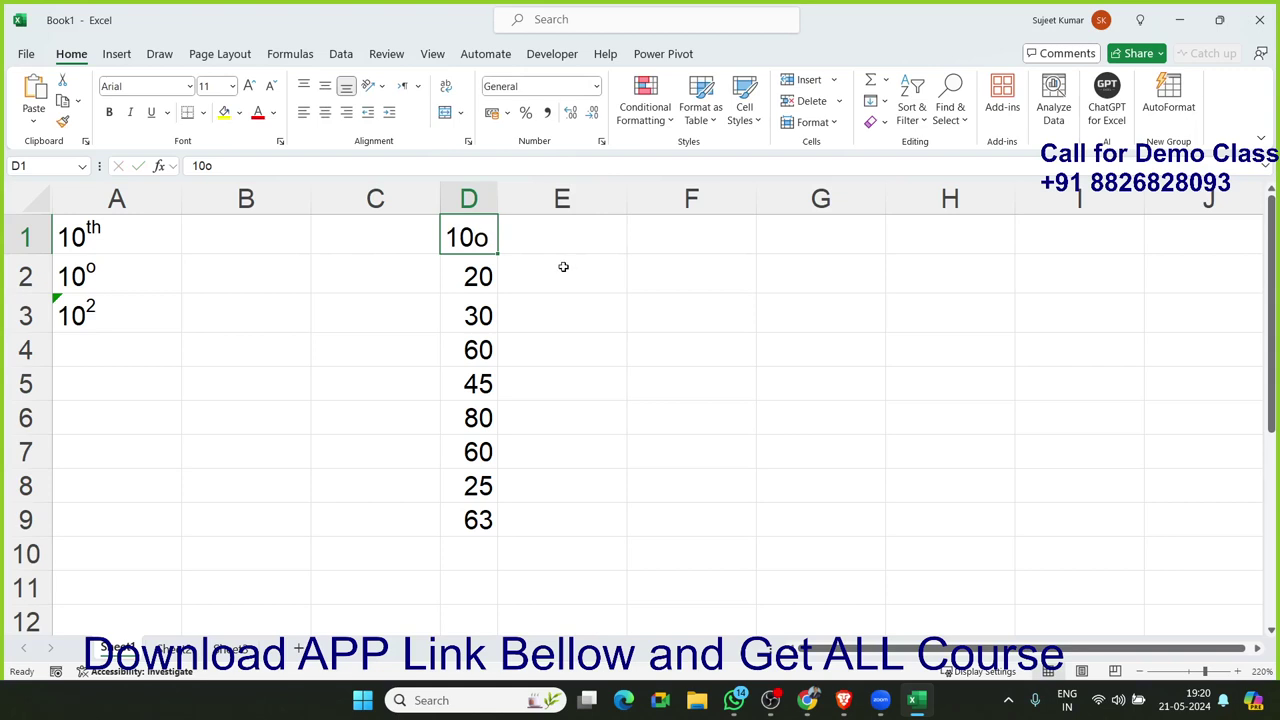
pyautogui.press('Return')
pyautogui.hotkey('ctrl', 'z')
# Step: Type o in E1 and fill it down through E9
pyautogui.click(507, 236)
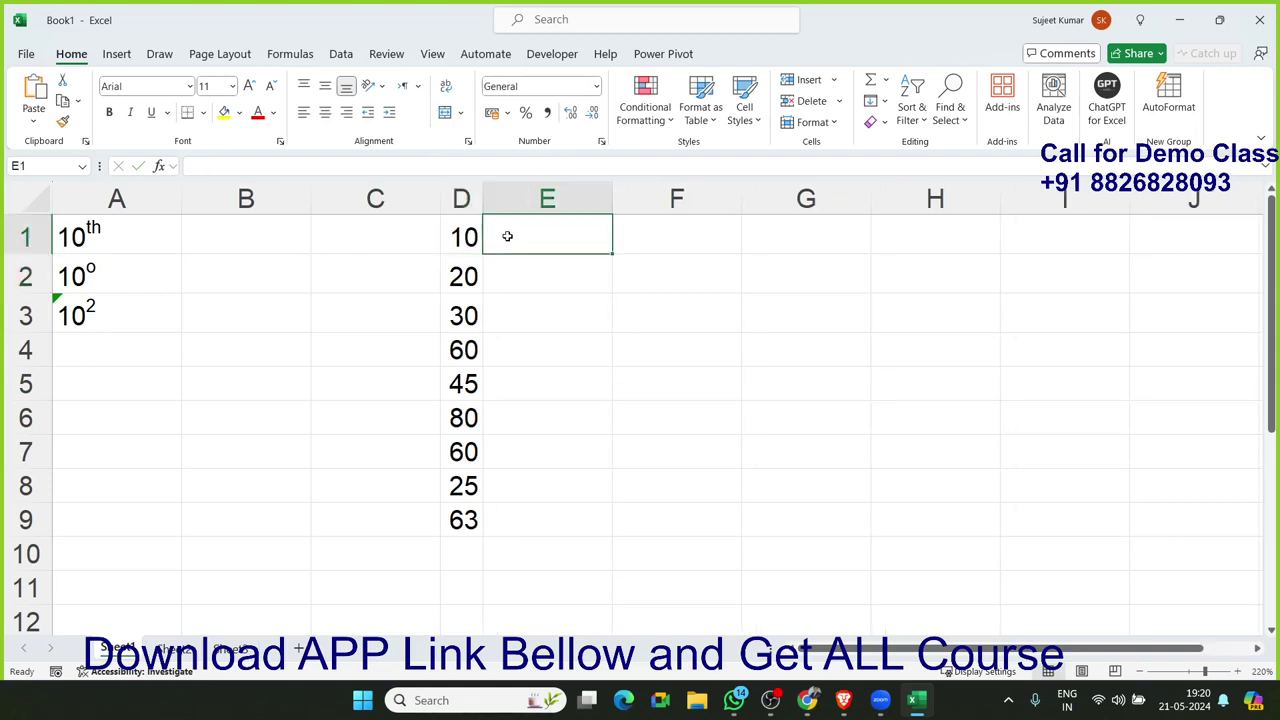
pyautogui.write('o')
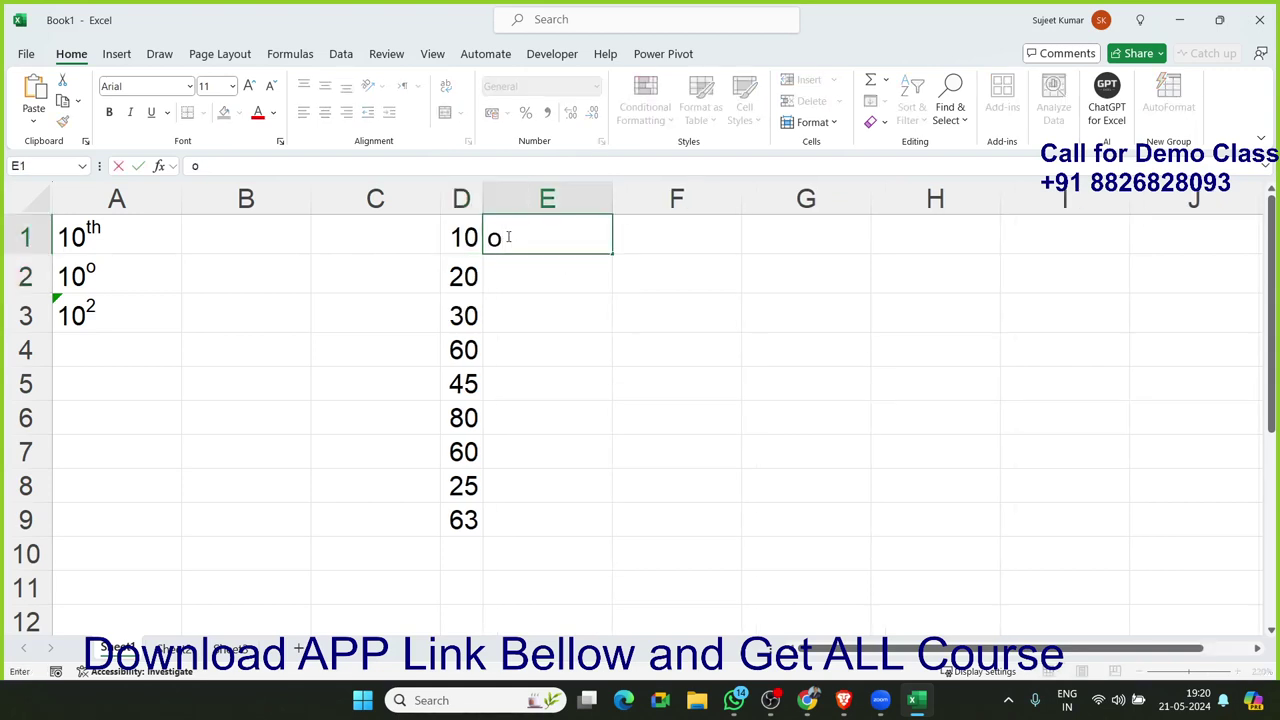
pyautogui.press('Left')
pyautogui.hotkey('ctrl', 'Down')
pyautogui.press('Right')
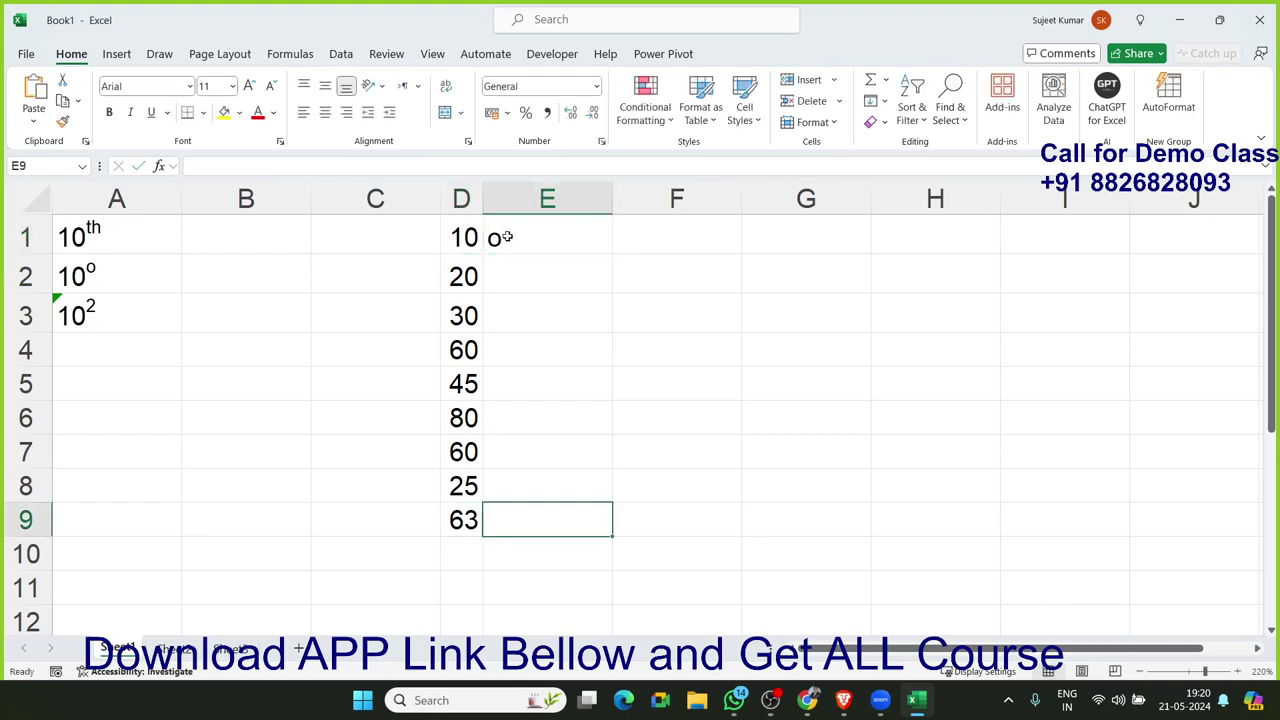
pyautogui.hotkey('ctrl', 'shift', 'Up')
pyautogui.hotkey('ctrl', 'd')
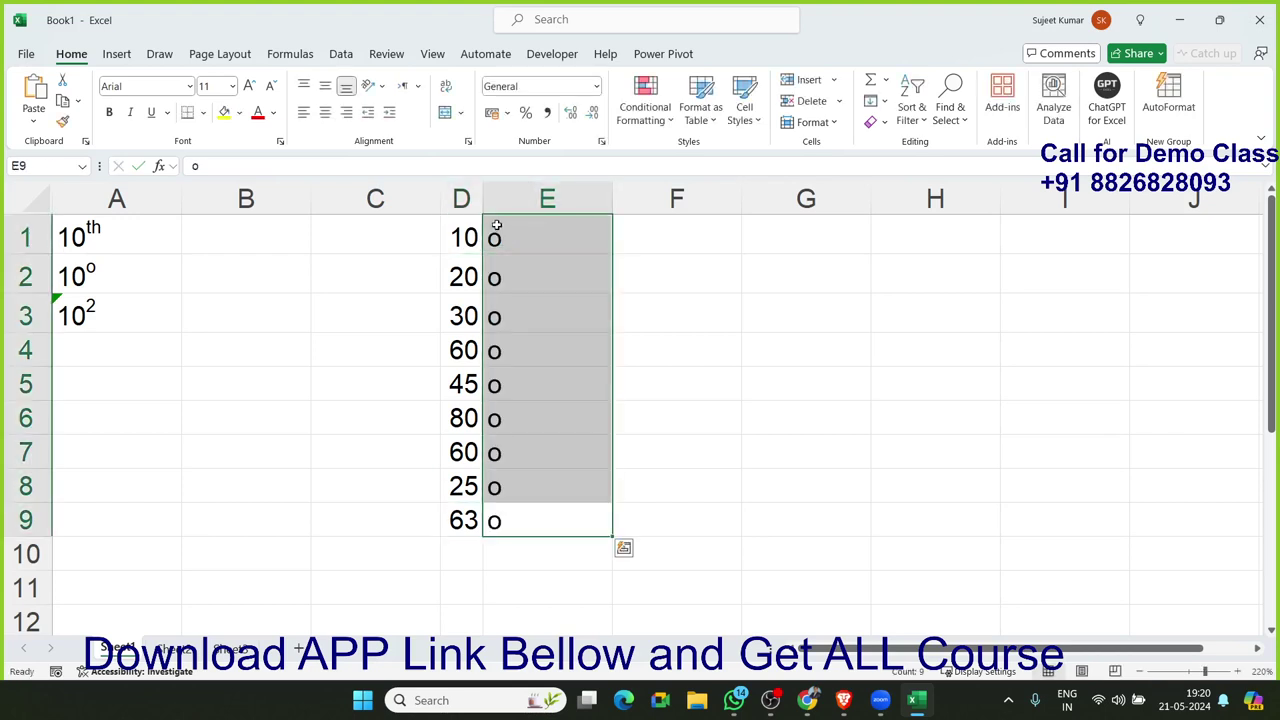
# Step: Format the o marks in E1:E9 as superscript
pyautogui.rightClick(535, 247)
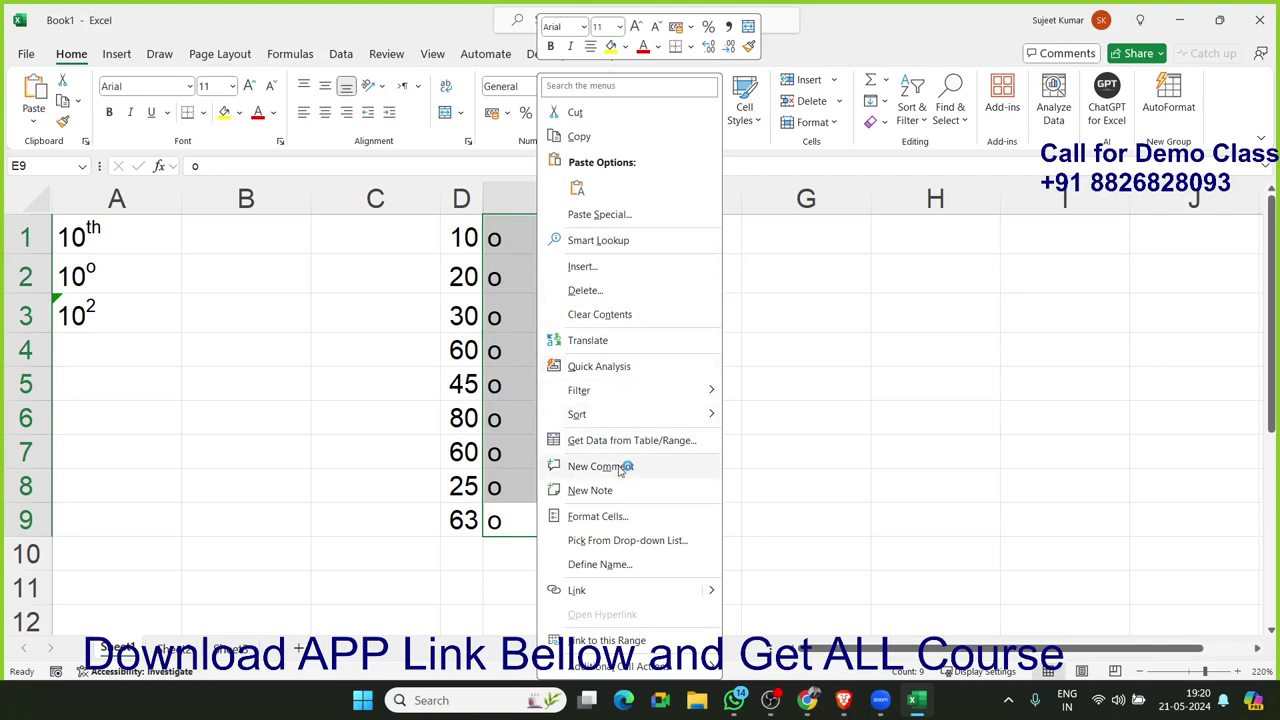
pyautogui.click(610, 516)
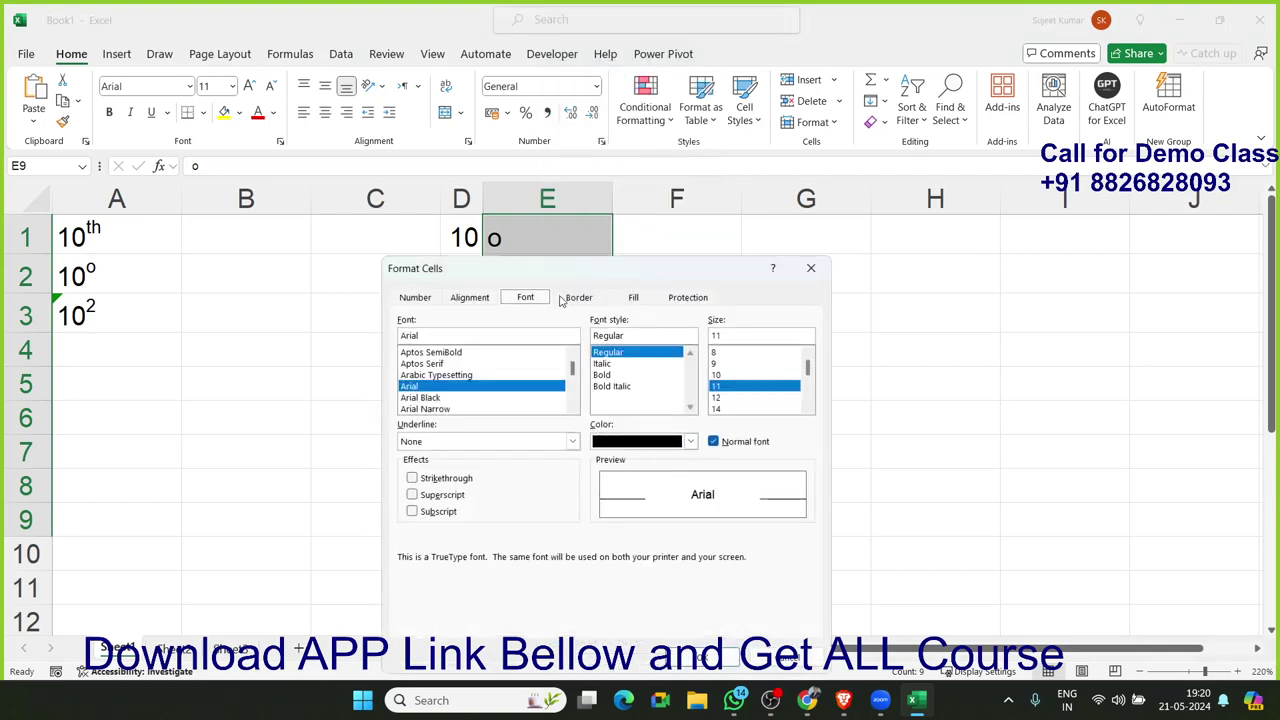
pyautogui.moveTo(560, 273); pyautogui.dragTo(799, 204)
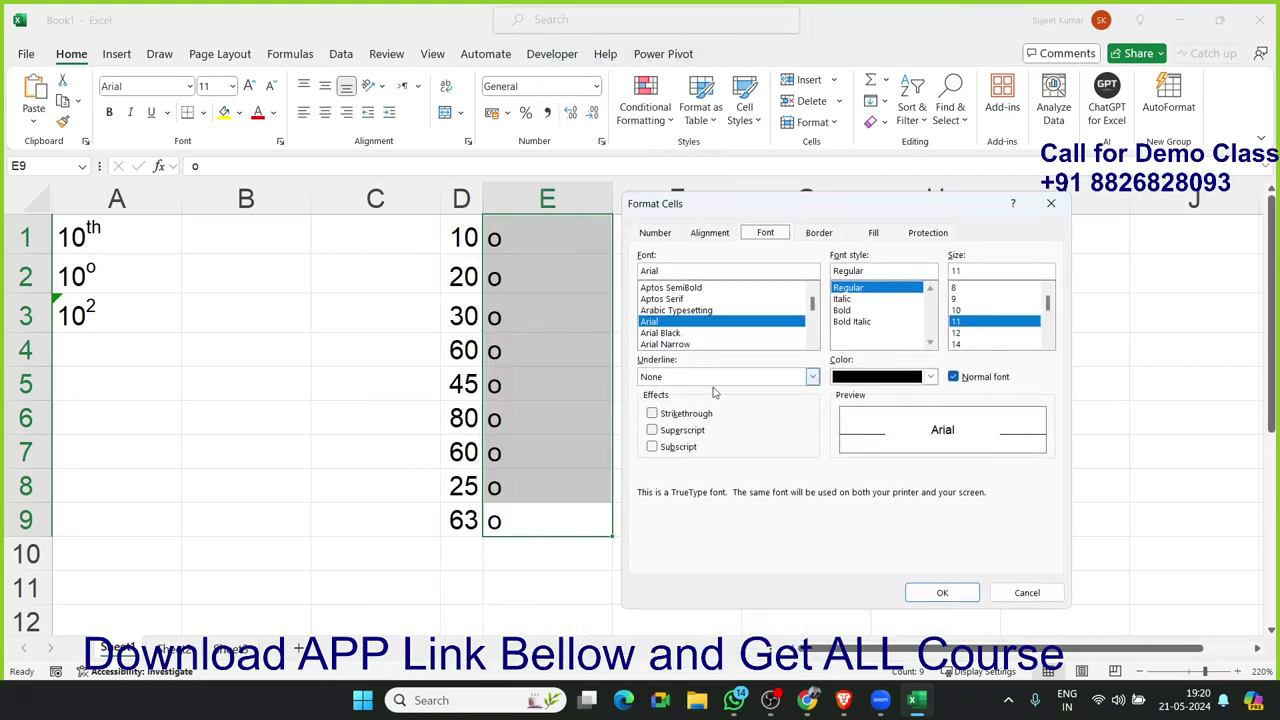
pyautogui.click(665, 432)
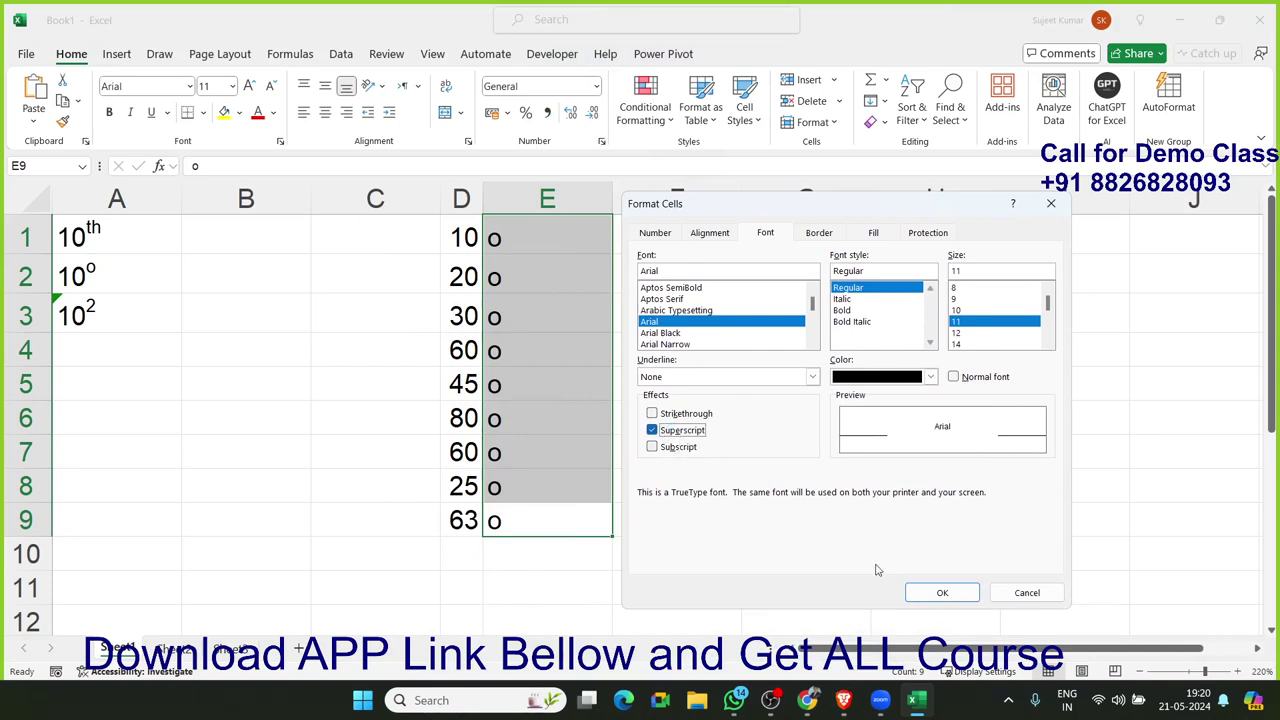
pyautogui.click(937, 592)
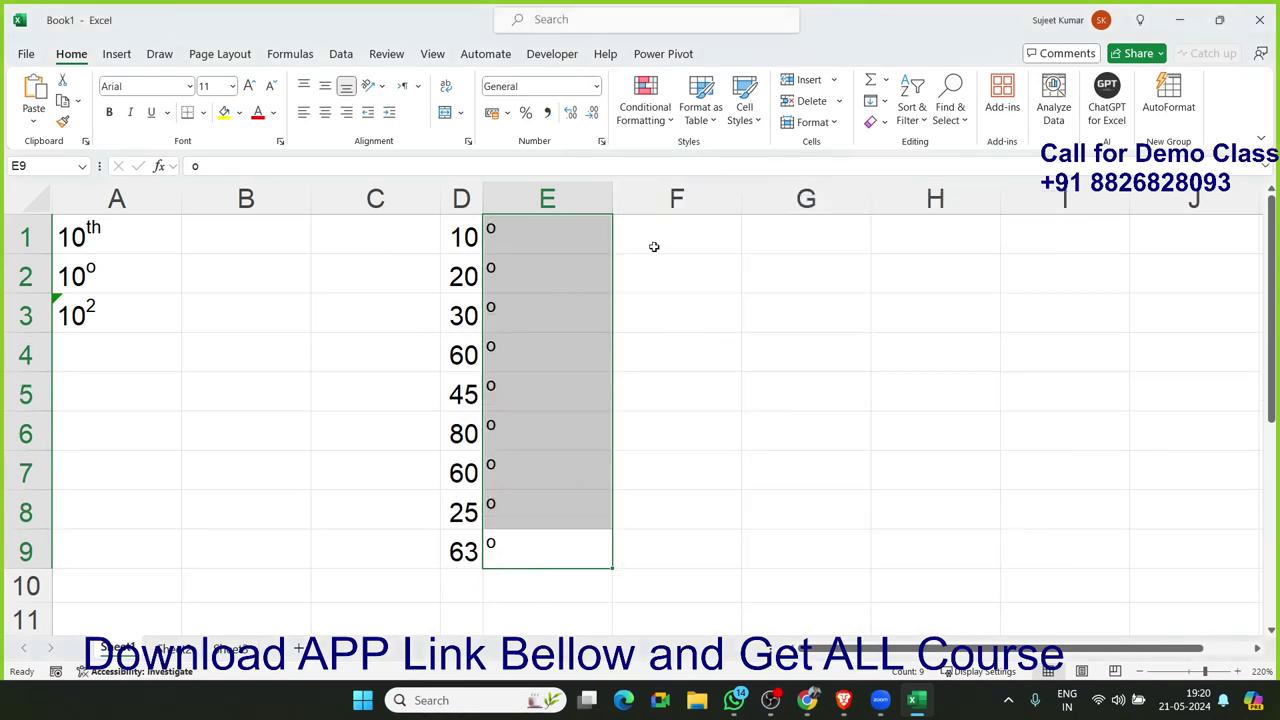
# Step: Autofit column E, top-align its marks, and give D1:E9 an outline border with inside lines
pyautogui.doubleClick(611, 205)
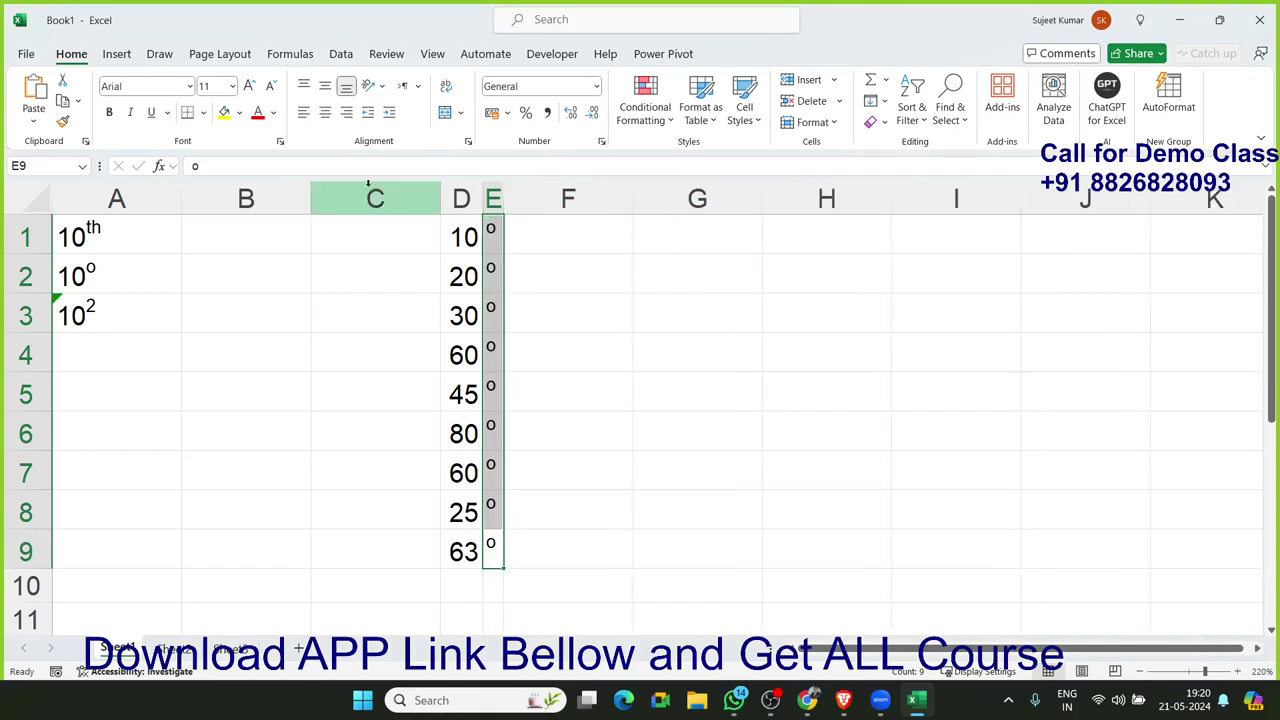
pyautogui.click(303, 86)
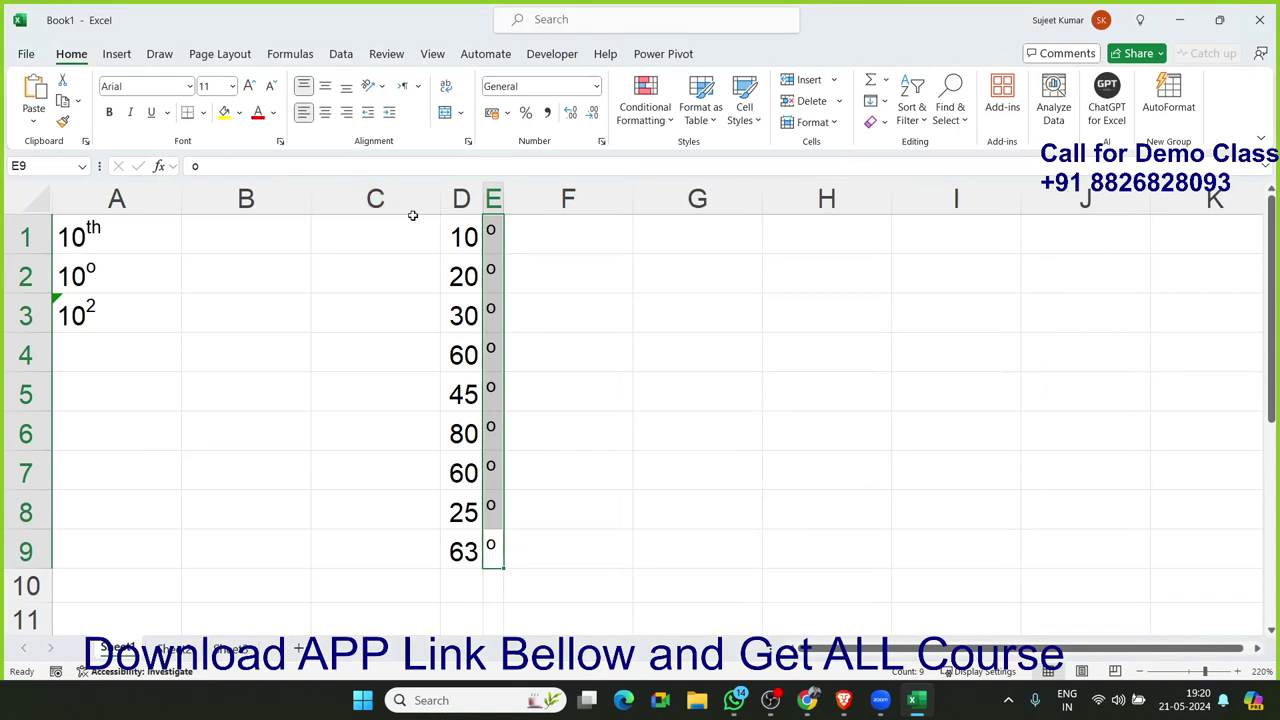
pyautogui.moveTo(460, 236); pyautogui.dragTo(491, 545)
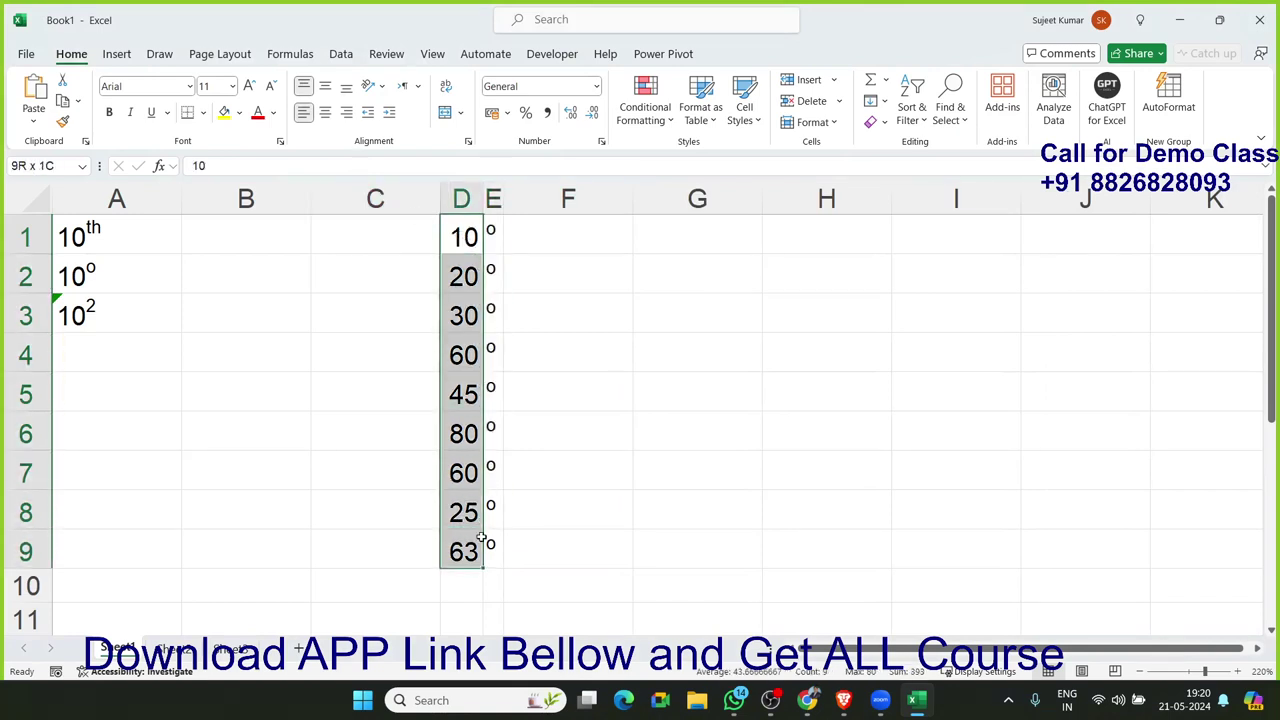
pyautogui.rightClick(492, 548)
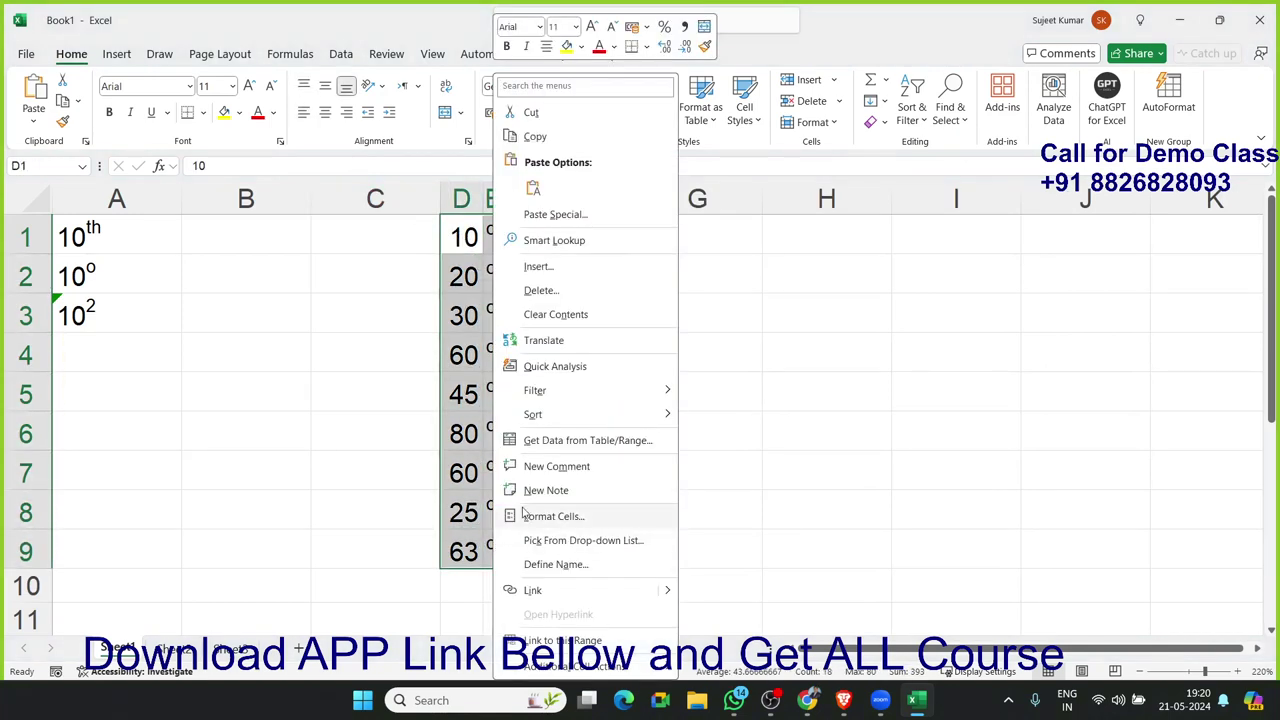
pyautogui.click(537, 517)
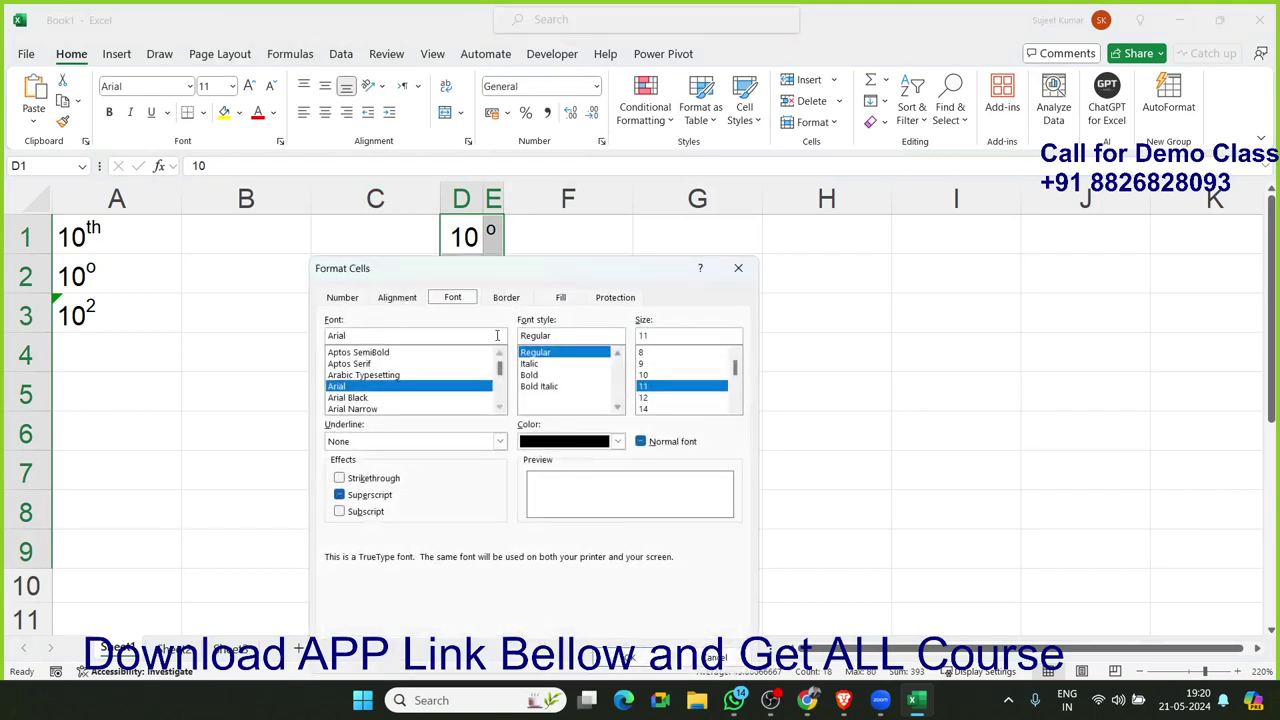
pyautogui.click(498, 302)
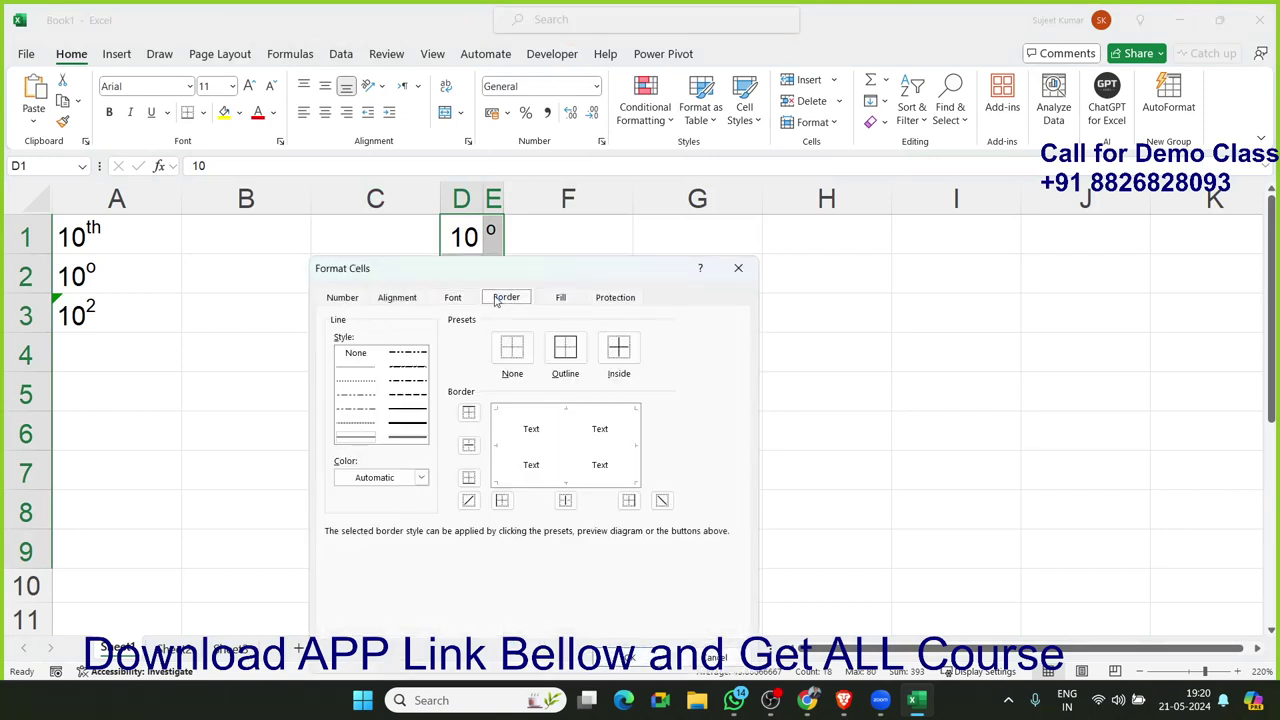
pyautogui.click(565, 350)
pyautogui.click(404, 411)
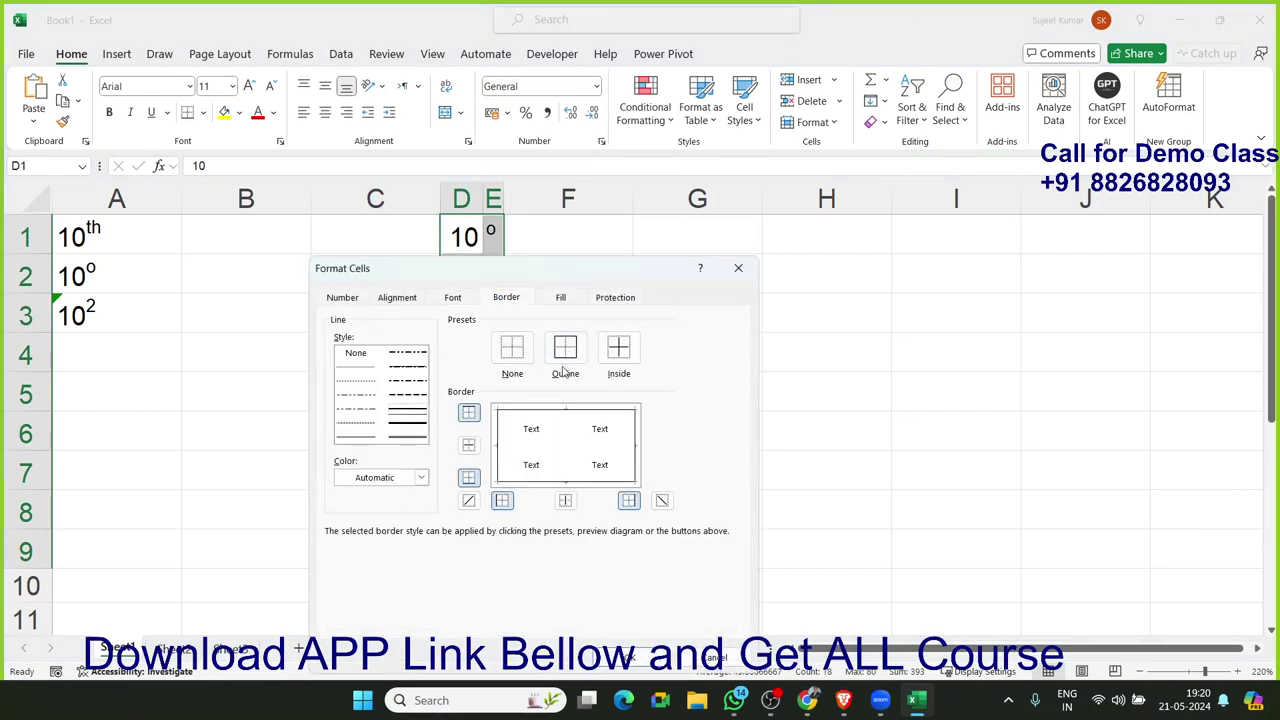
pyautogui.click(615, 350)
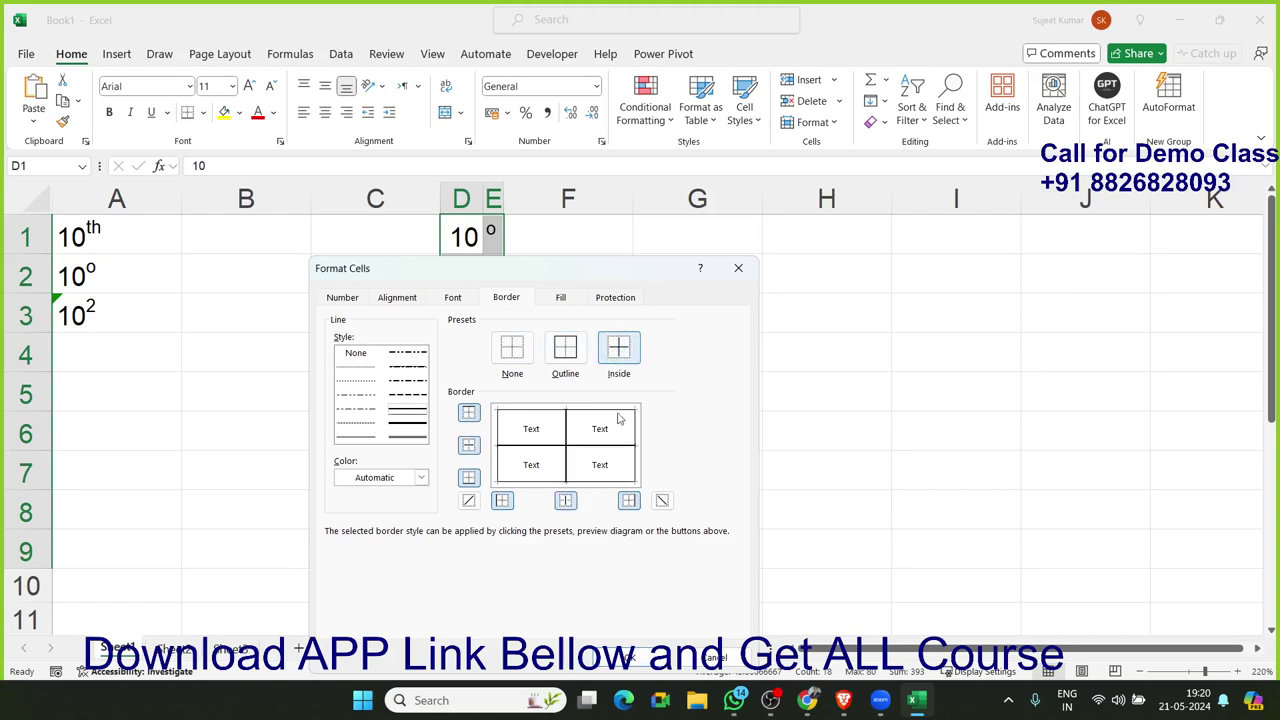
pyautogui.click(595, 445)
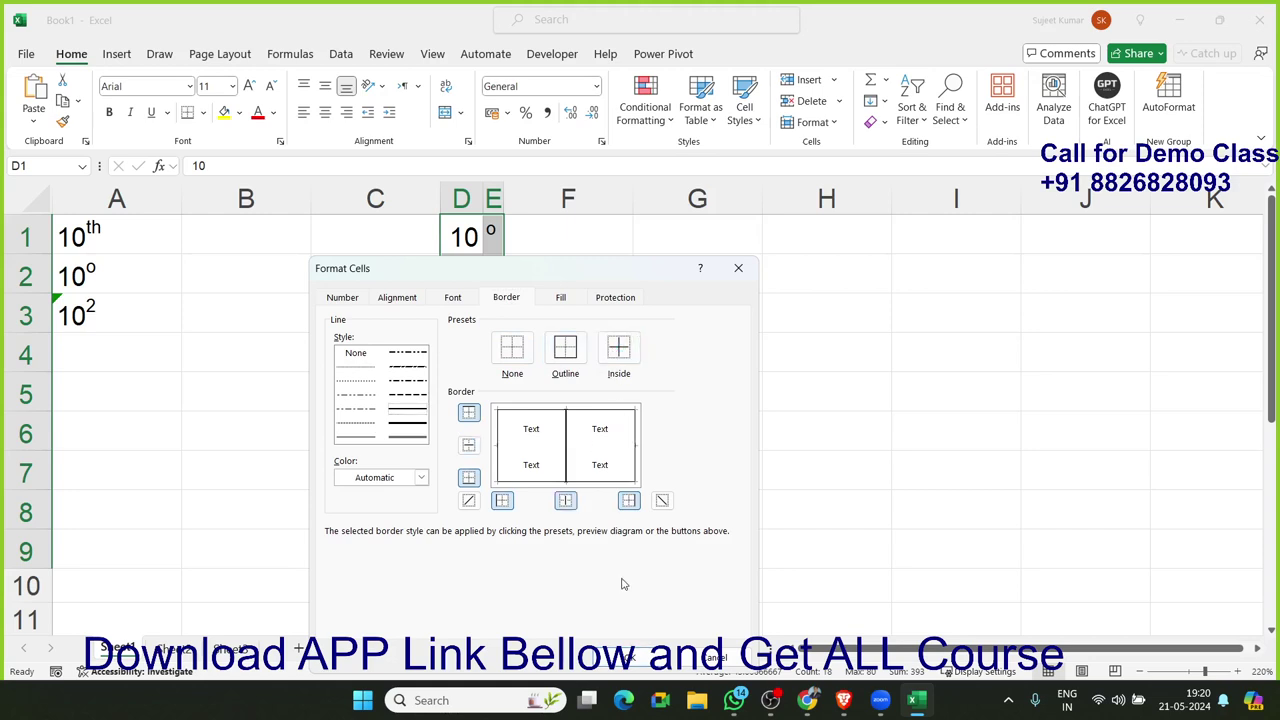
pyautogui.click(627, 657)
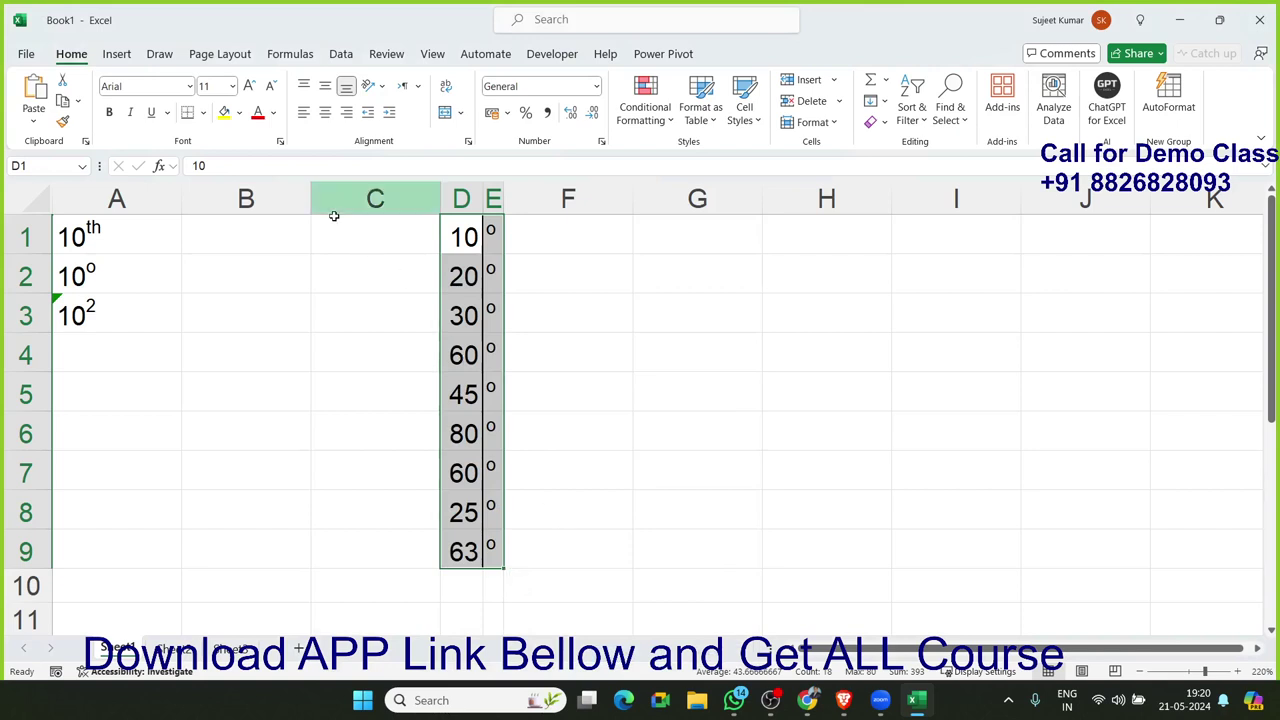
# Step: Apply white fill, then revise D1:E9 borders to horizontal row lines with no D–E divider
pyautogui.click(238, 113)
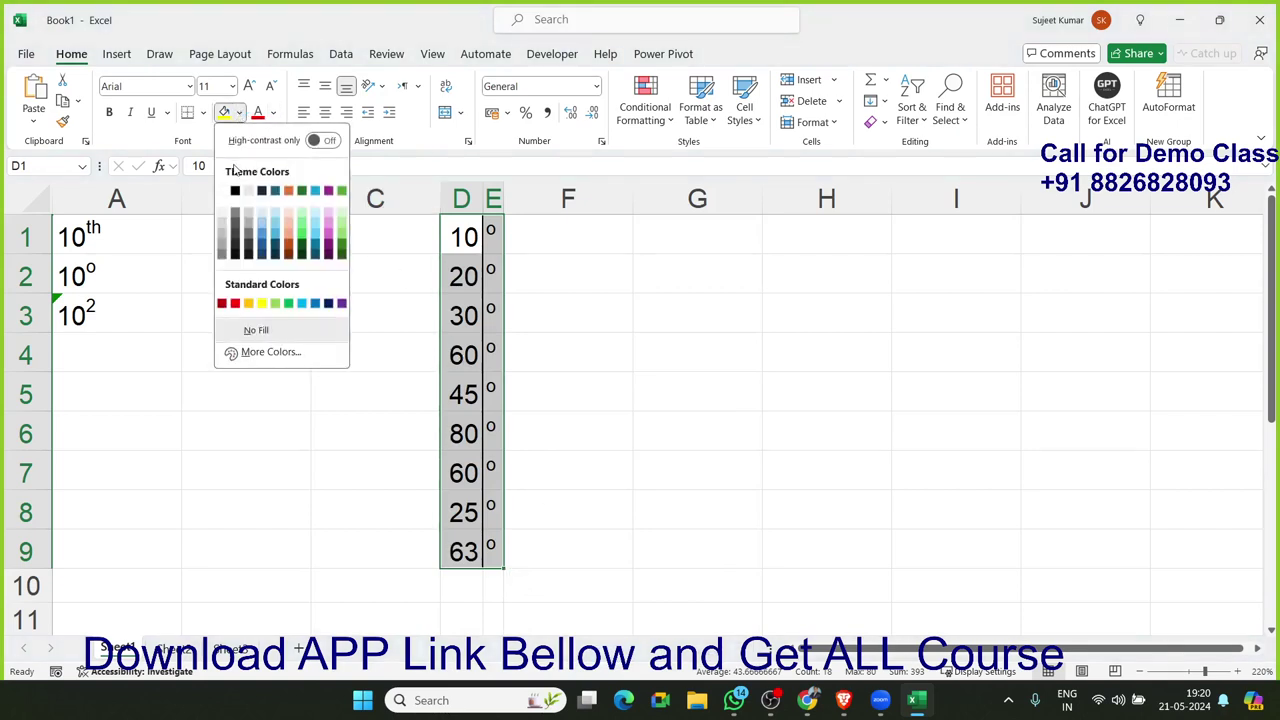
pyautogui.click(222, 190)
pyautogui.click(258, 283)
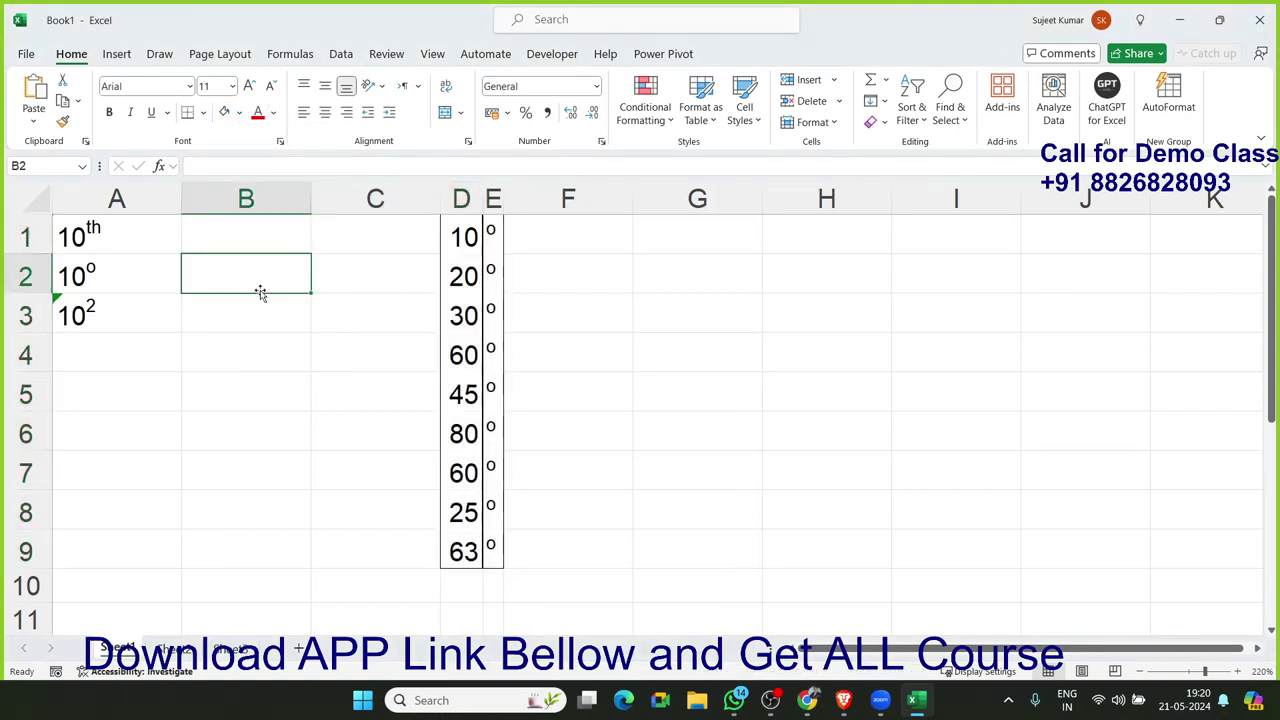
pyautogui.hotkey('ctrl', 'z')
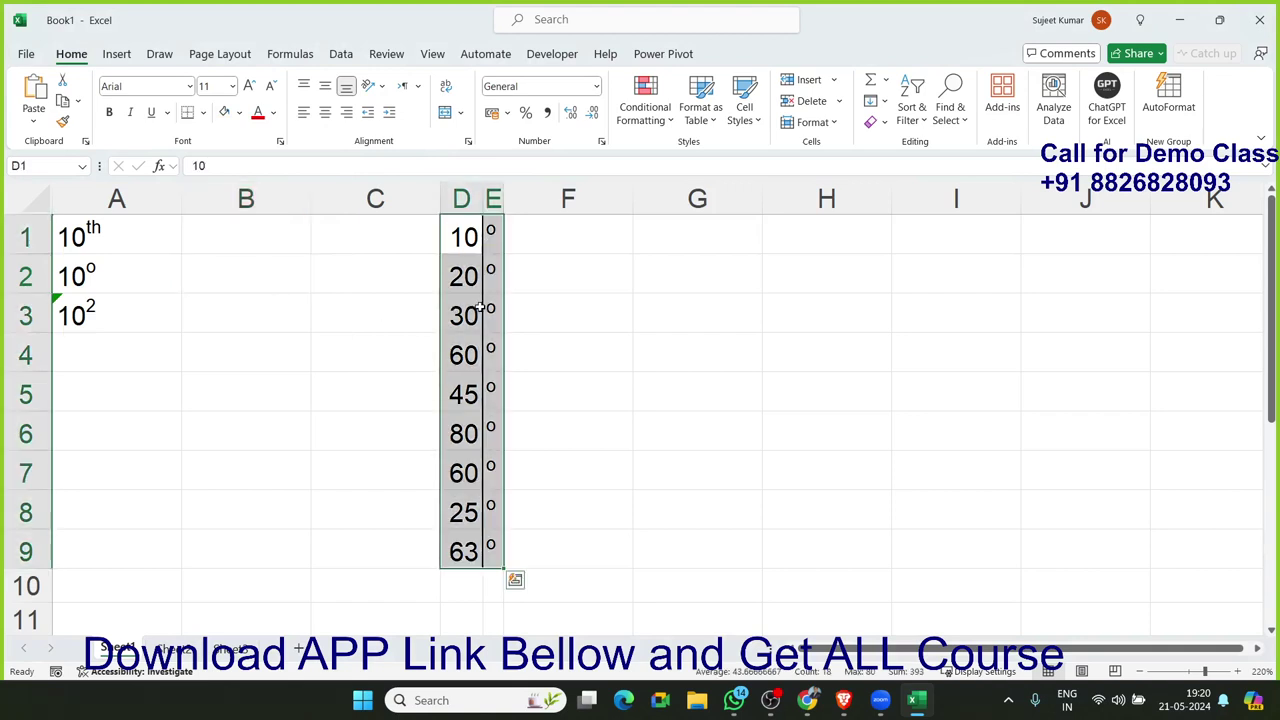
pyautogui.rightClick(482, 313)
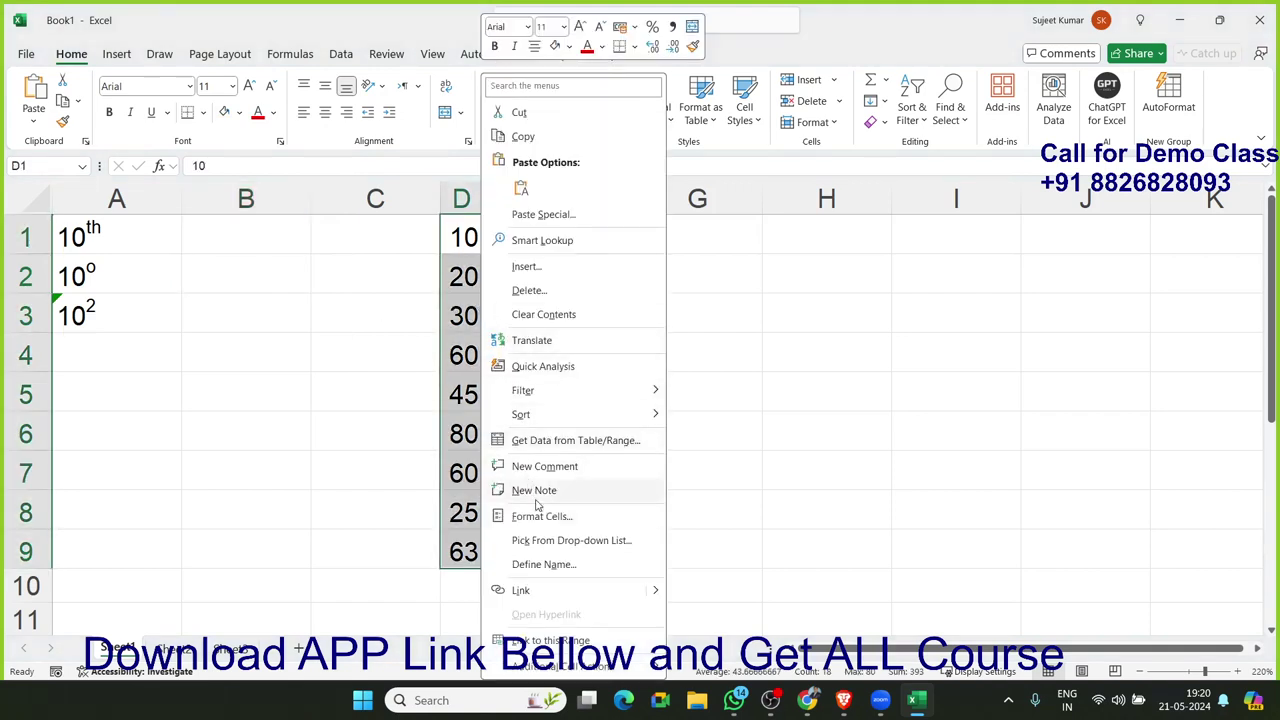
pyautogui.click(543, 518)
pyautogui.click(557, 447)
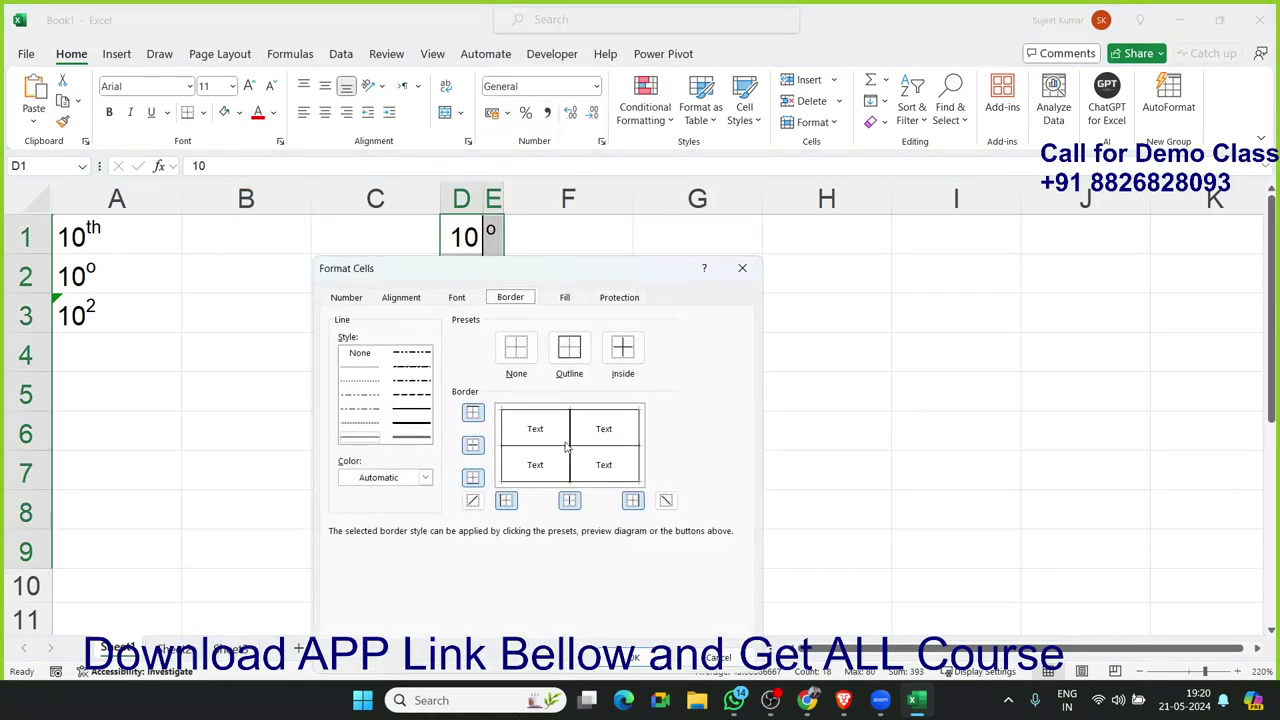
pyautogui.click(567, 430)
pyautogui.click(570, 428)
pyautogui.click(639, 656)
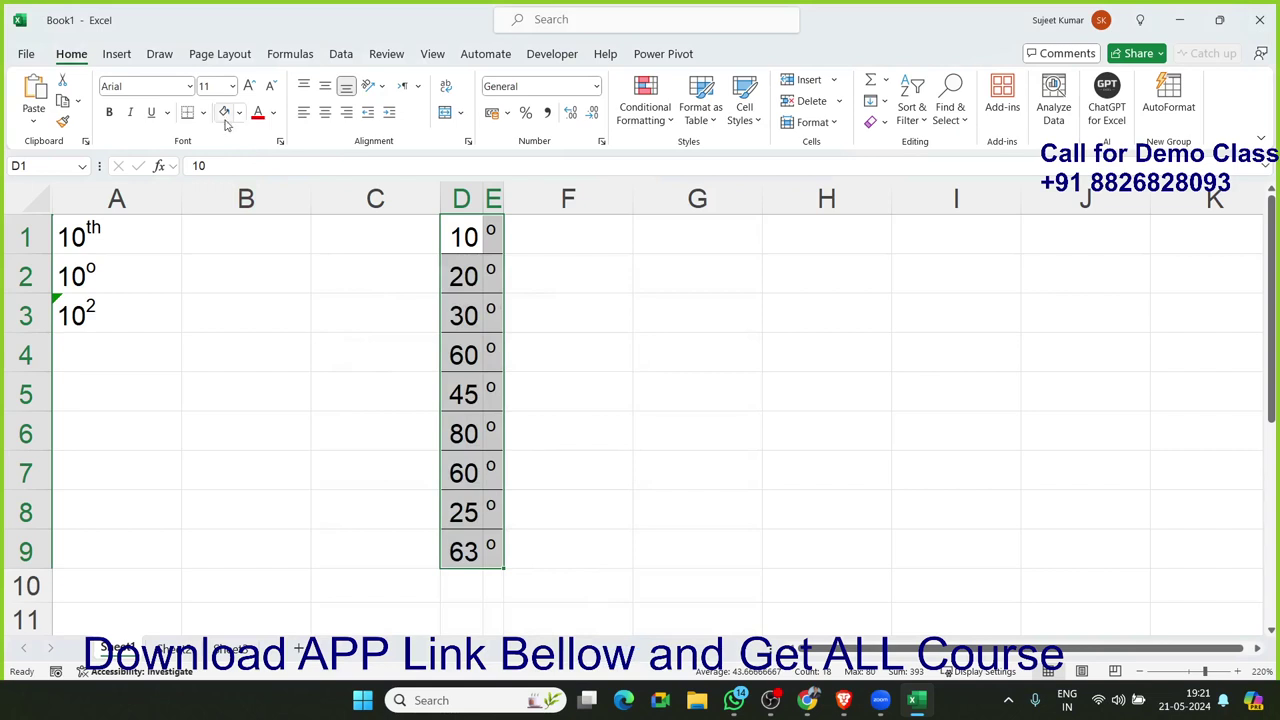
pyautogui.click(712, 370)
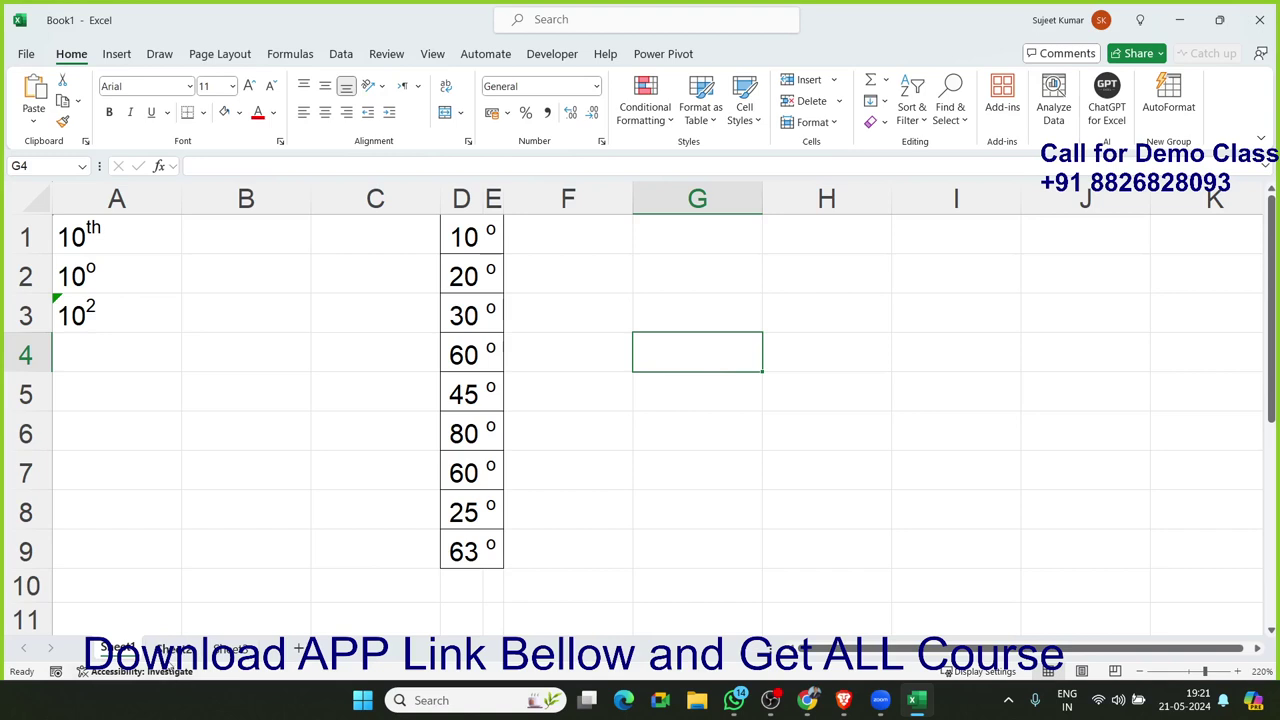
# Step: Switch to the blank Sheet2 and select a cell there
pyautogui.click(170, 652)
pyautogui.click(349, 363)
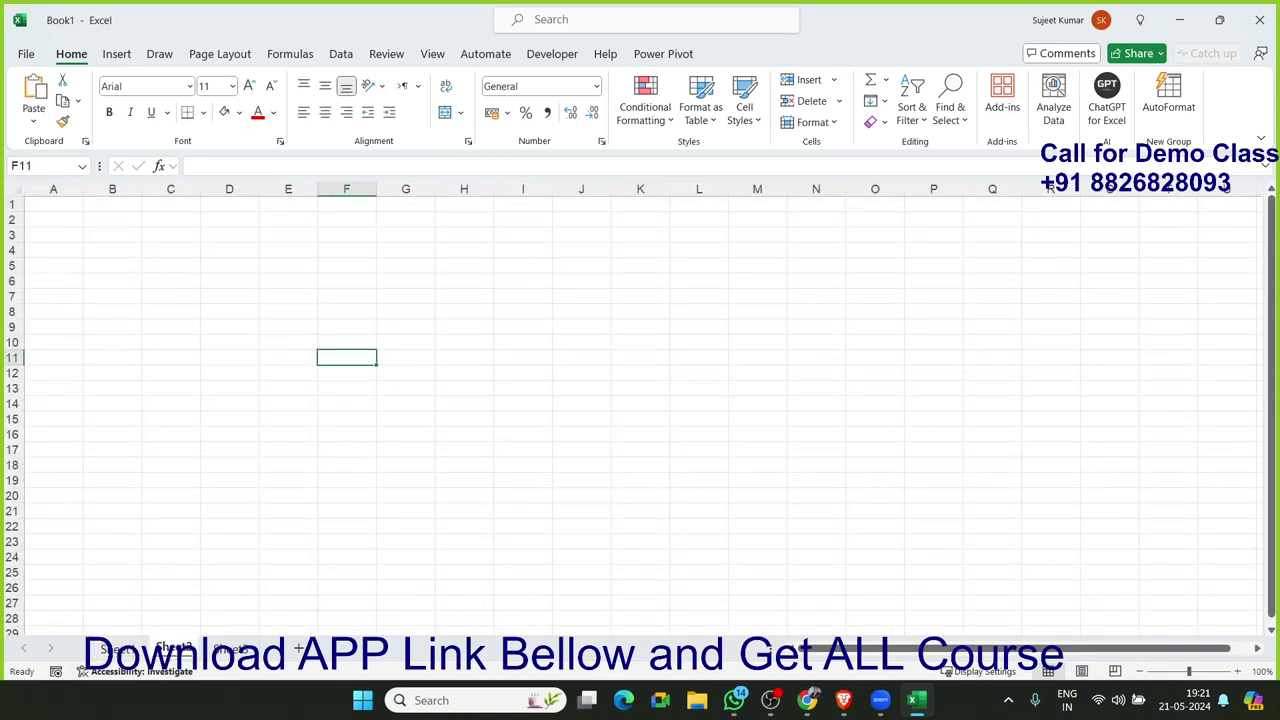
# Step: Merge D4:P10 and paste the four lines of task text copied from Chrome into it
pyautogui.click(807, 700)
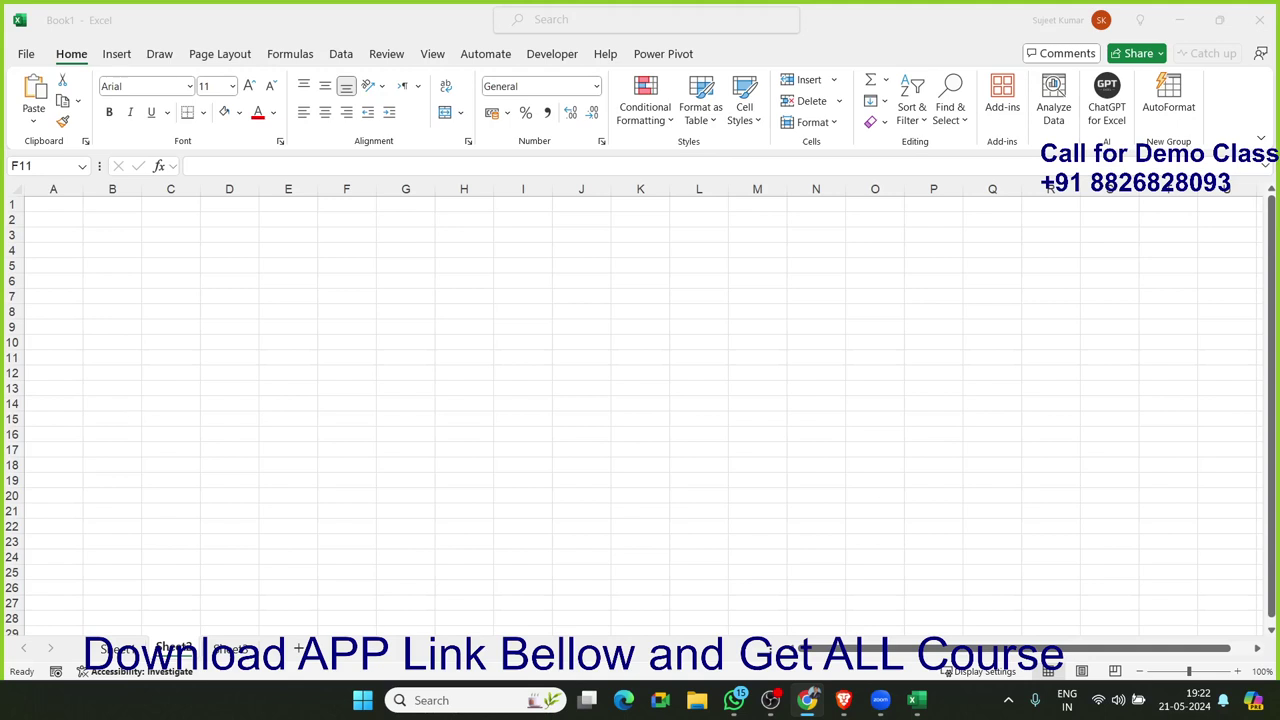
pyautogui.click(222, 253)
pyautogui.write('Need to verify and maintain the customer data and records in Excel Sheets Interact with customers over mail to get the missing details and update in the Excel Sheet Handle the customer claims data and cross check with customer bank account details. Maintain a proper record of customer payouts and cross check with finance team.')
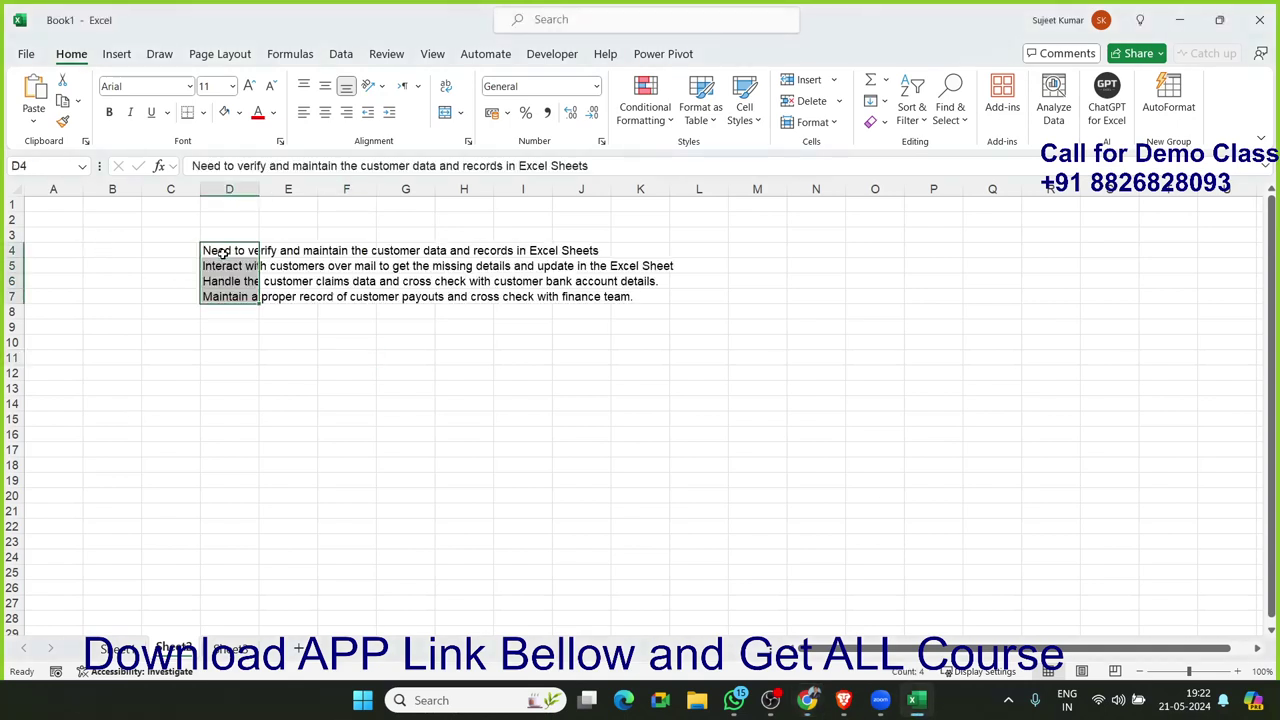
pyautogui.hotkey('ctrl', 'z')
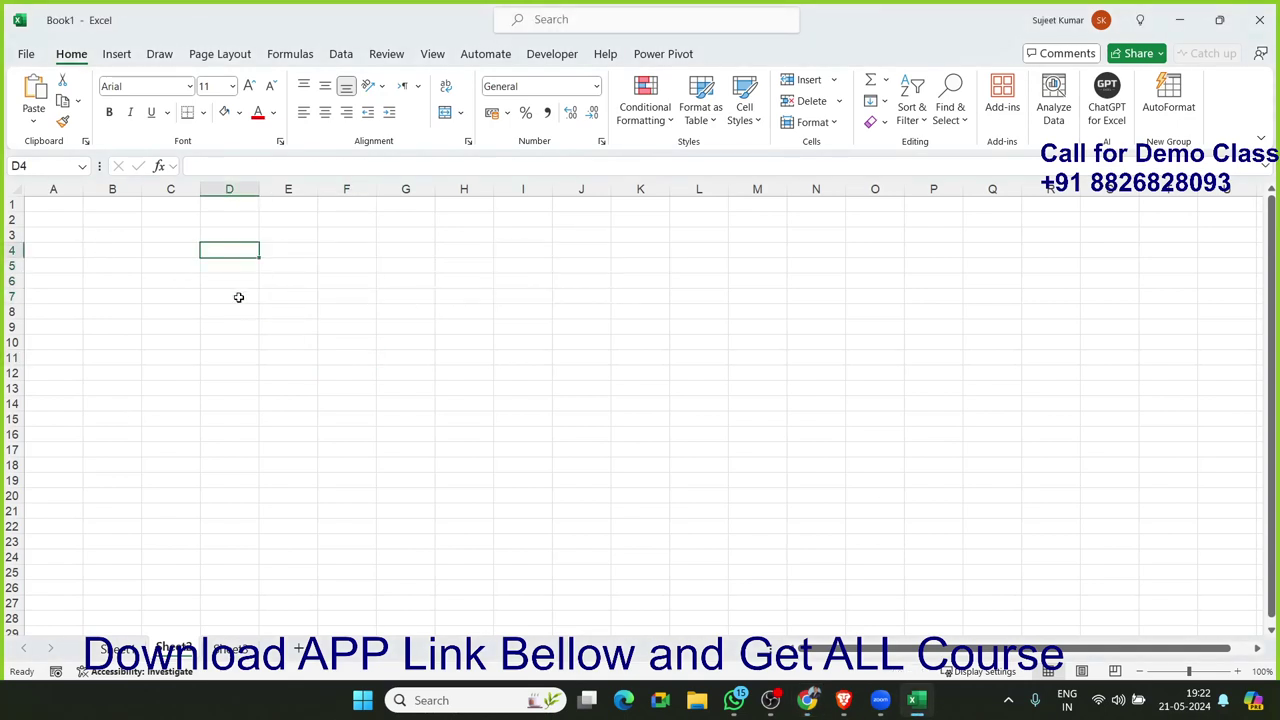
pyautogui.moveTo(234, 250); pyautogui.dragTo(910, 341)
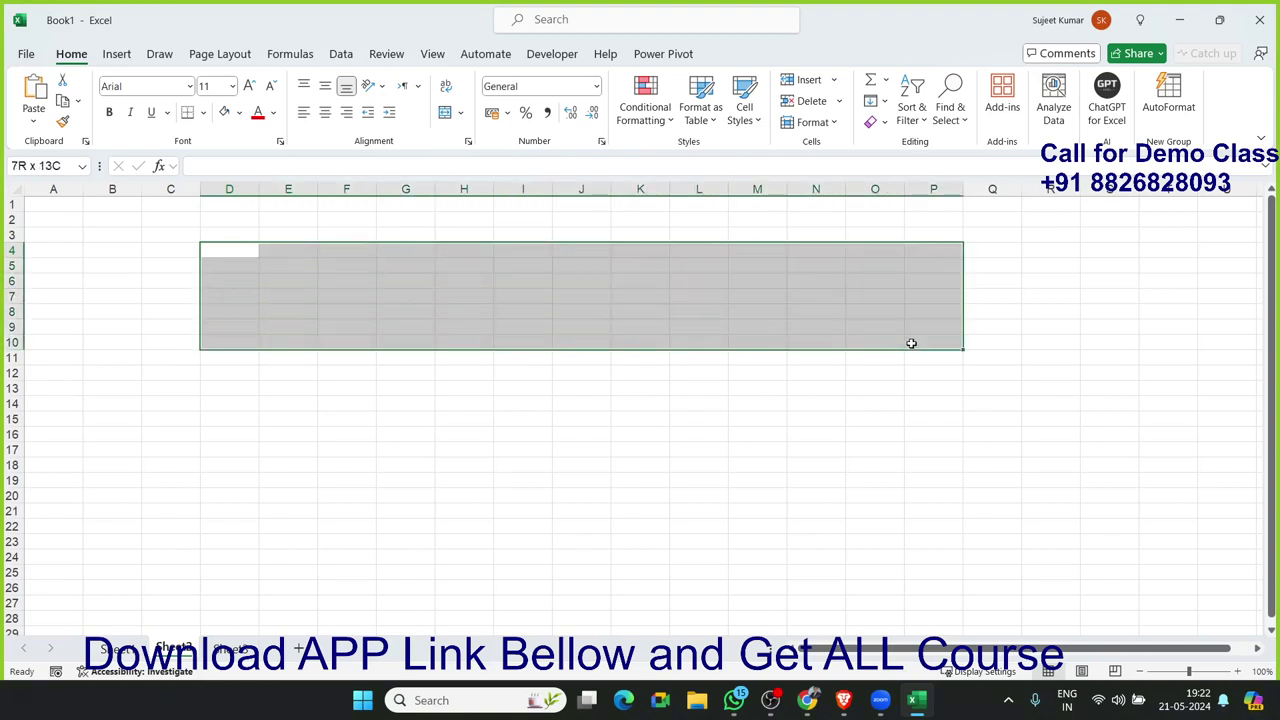
pyautogui.click(445, 112)
pyautogui.doubleClick(448, 268)
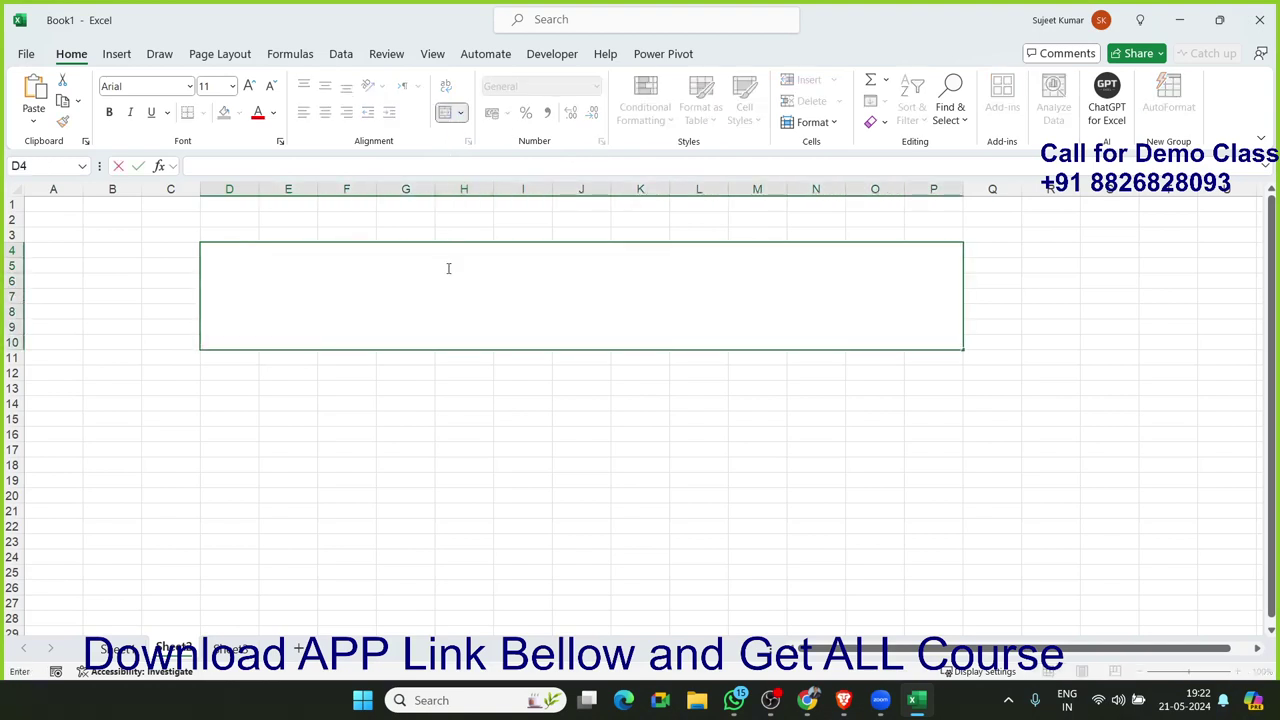
pyautogui.write('Need to verify and maintain the customer data and records in Excel Sheets Interact with customers over mail to get the missing details and update in the Excel Sheet Handle the customer claims data and cross check with customer bank account details. Maintain a proper record of customer payouts and cross check with finance team.')
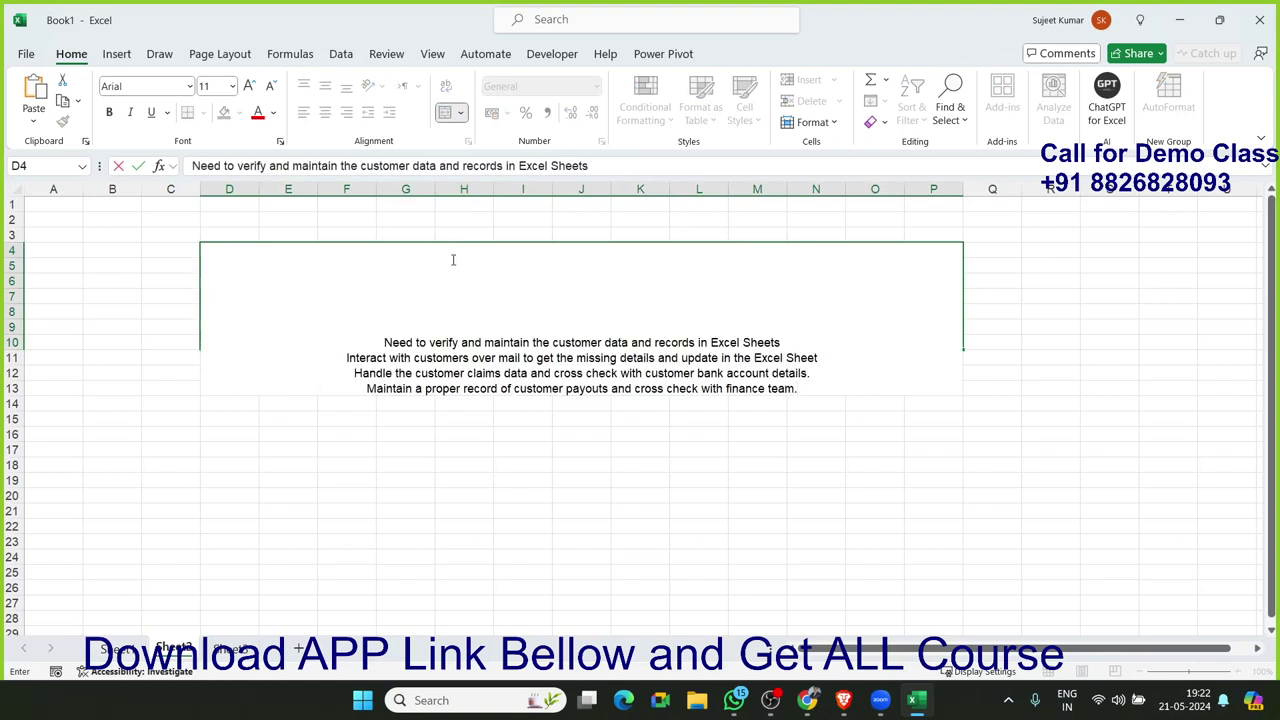
pyautogui.press('Return')
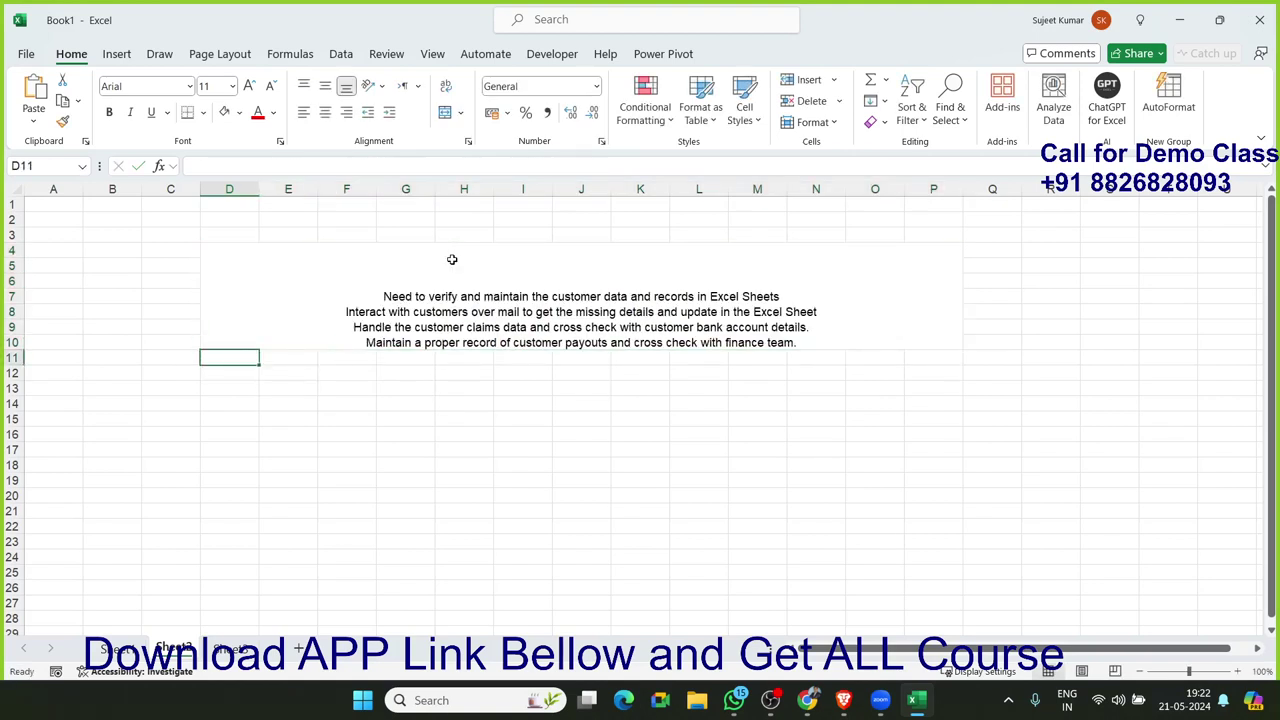
# Step: Left-align and middle-align the merged text, keeping Wrap Text on
pyautogui.click(452, 259)
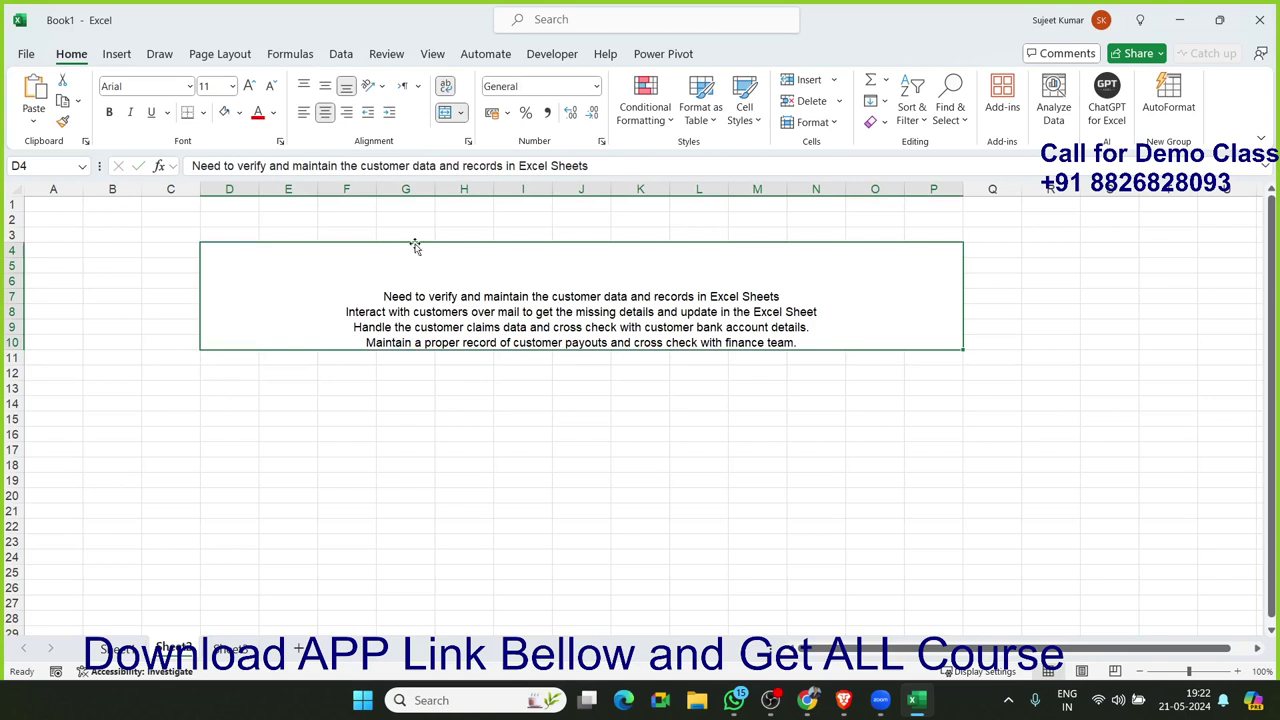
pyautogui.click(304, 112)
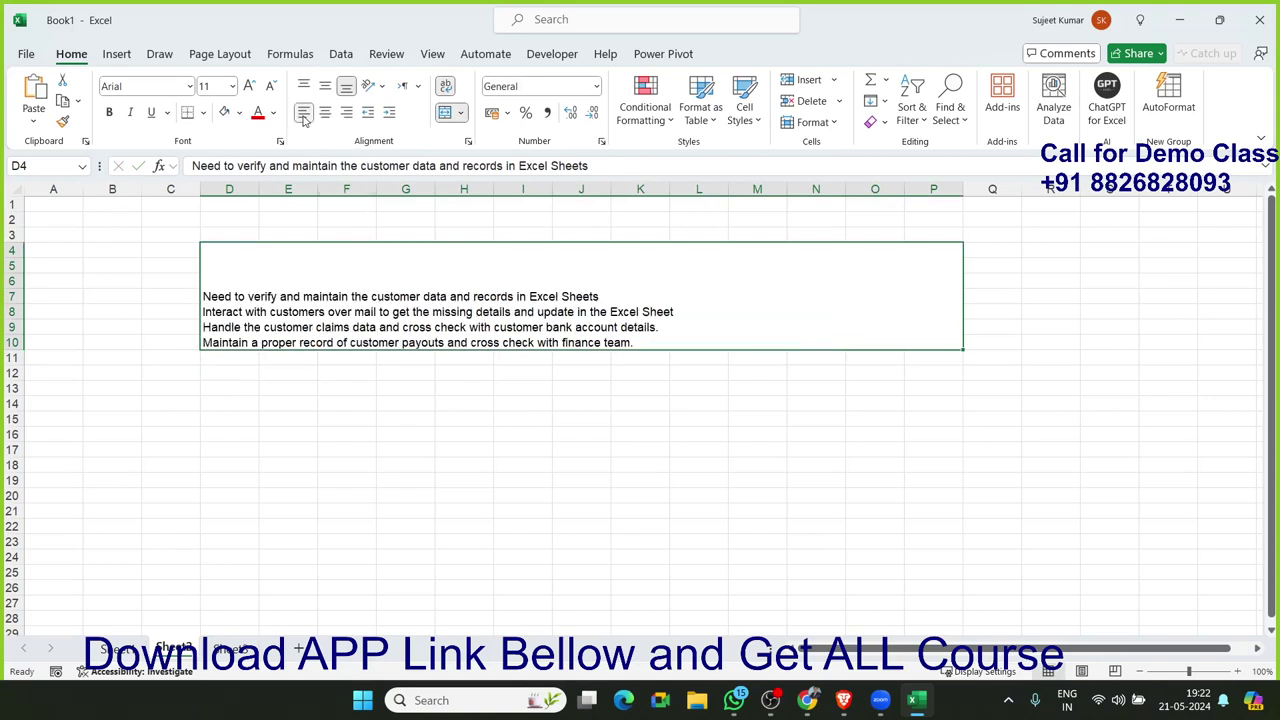
pyautogui.click(328, 90)
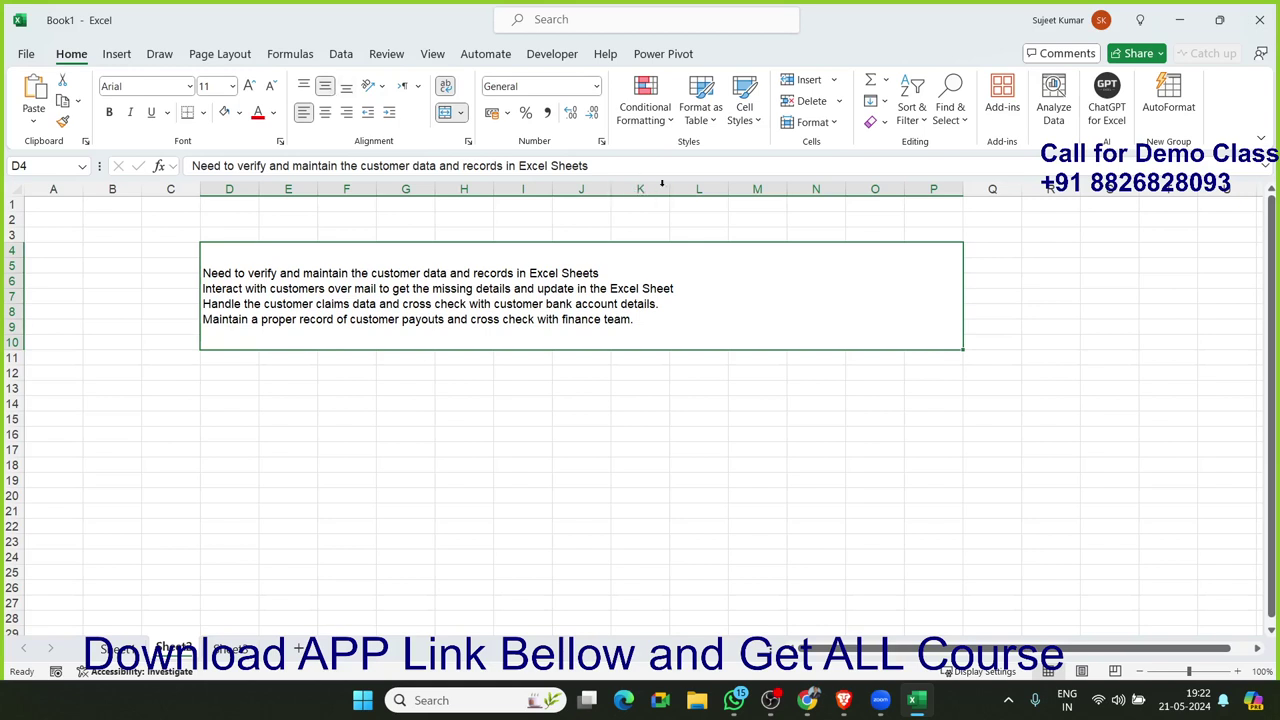
pyautogui.click(447, 88)
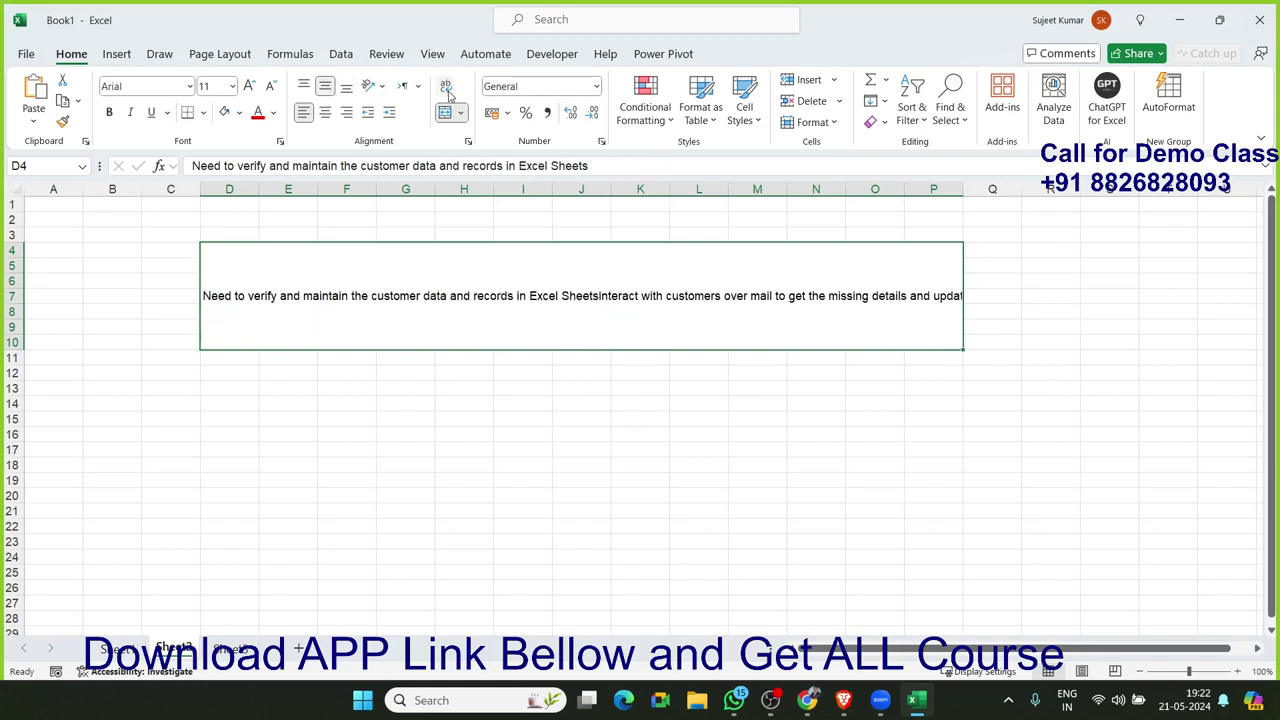
pyautogui.click(448, 90)
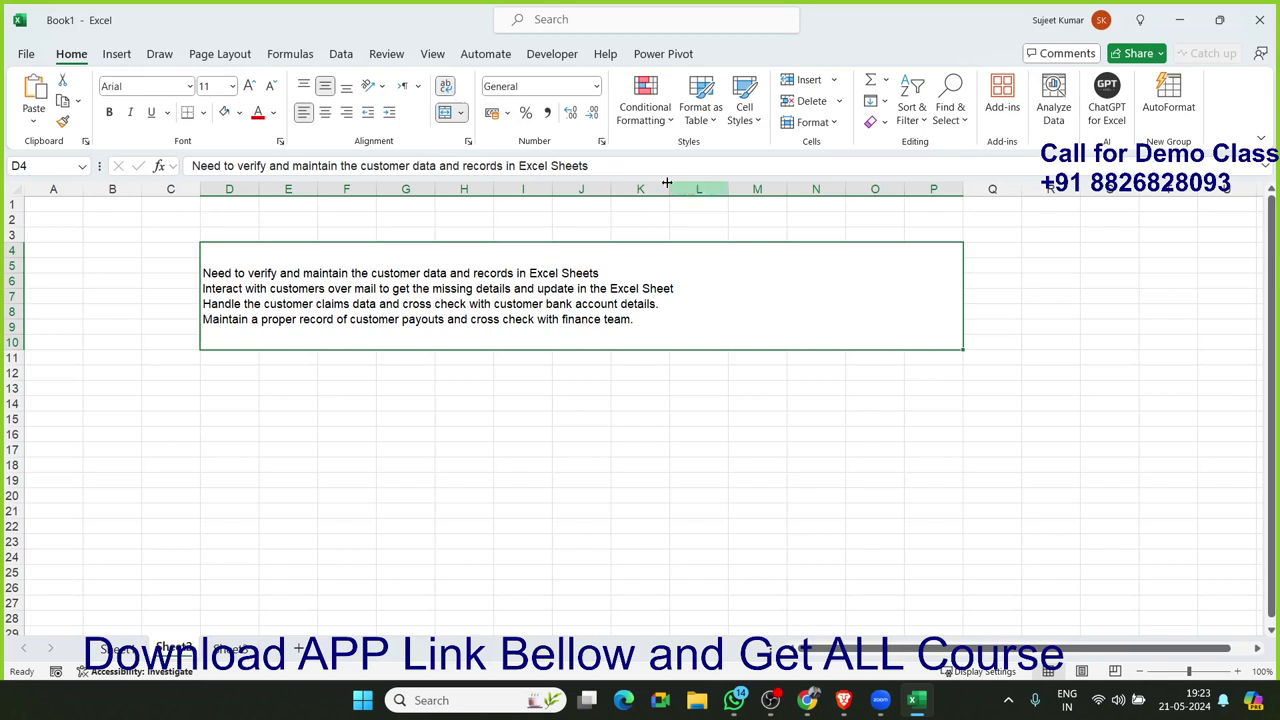
# Step: Select 'customer bank account' in the merged block's third line and colour it red
pyautogui.doubleClick(490, 308)
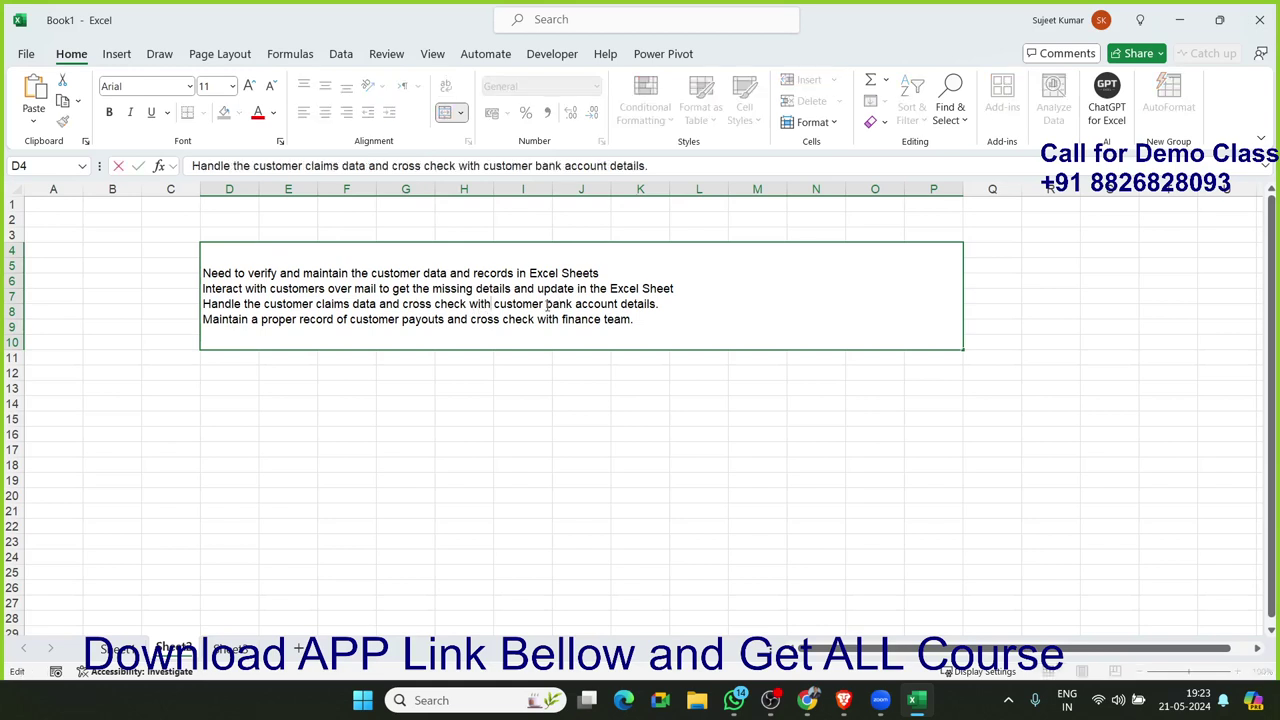
pyautogui.moveTo(494, 304); pyautogui.dragTo(544, 307)
pyautogui.moveTo(544, 307); pyautogui.dragTo(620, 305)
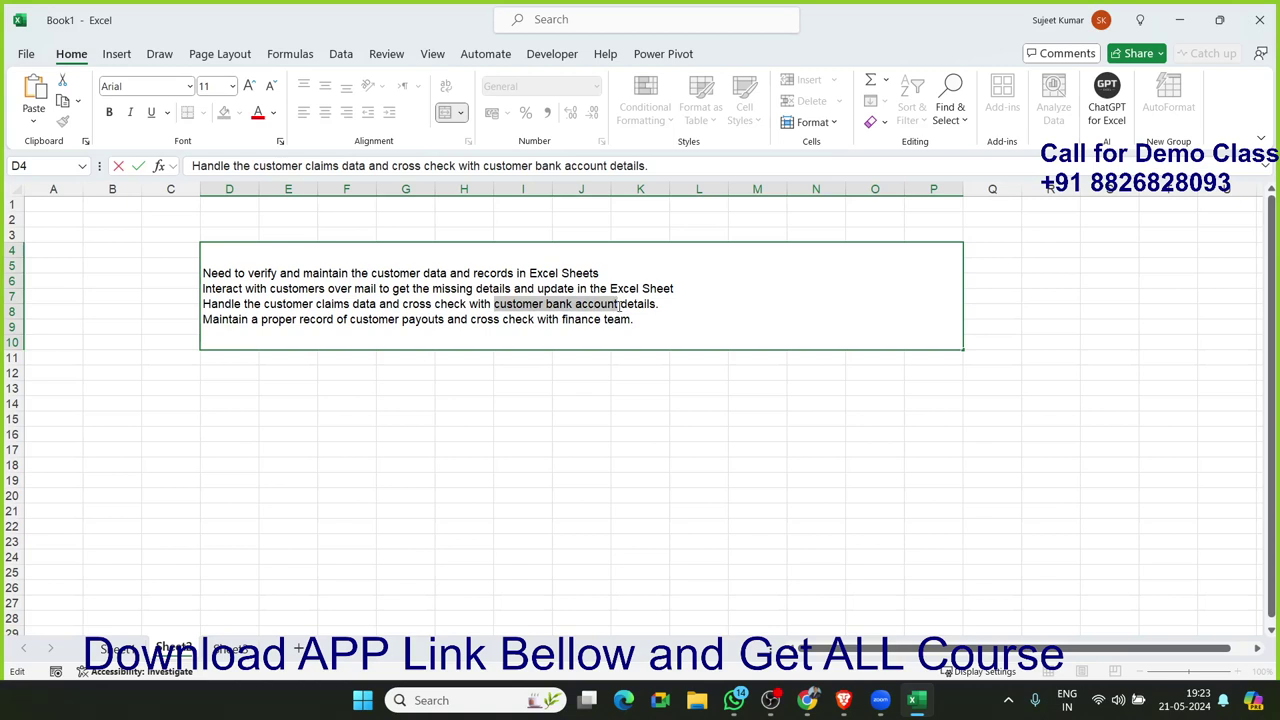
pyautogui.click(257, 113)
# Step: Apply strikethrough to the selected words through Format Cells
pyautogui.rightClick(499, 299)
pyautogui.rightClick(499, 299)
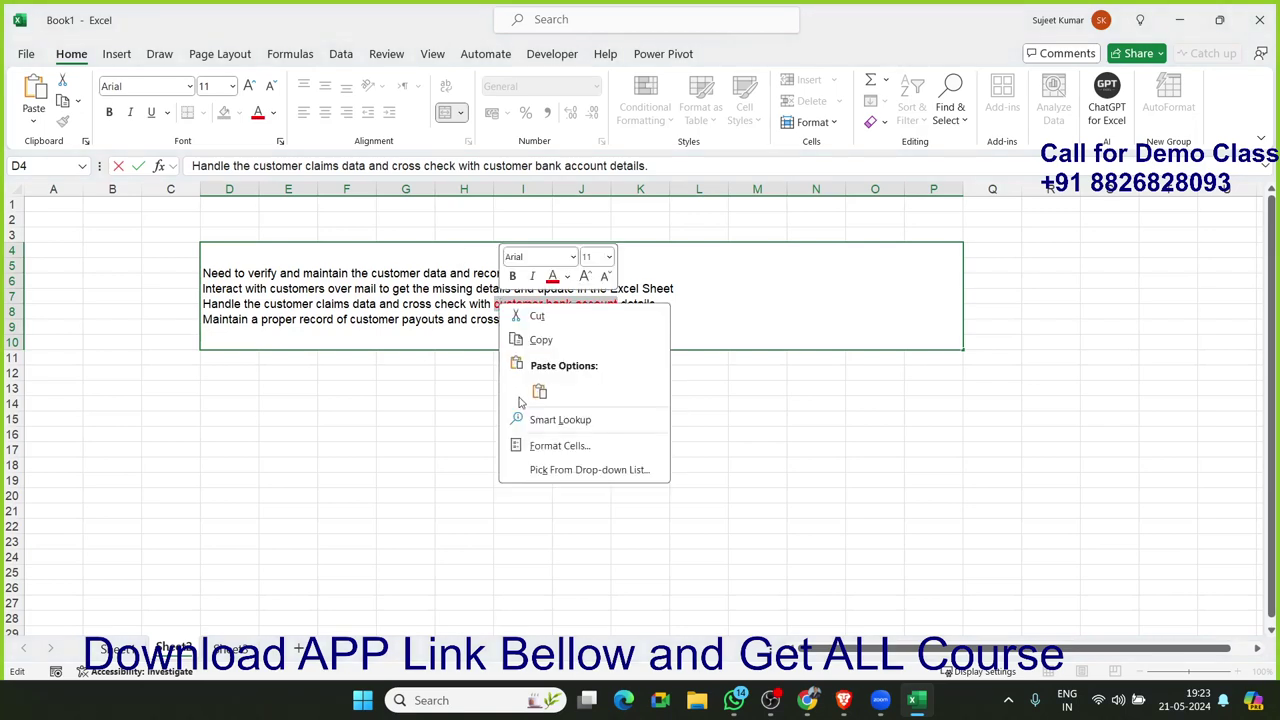
pyautogui.click(545, 445)
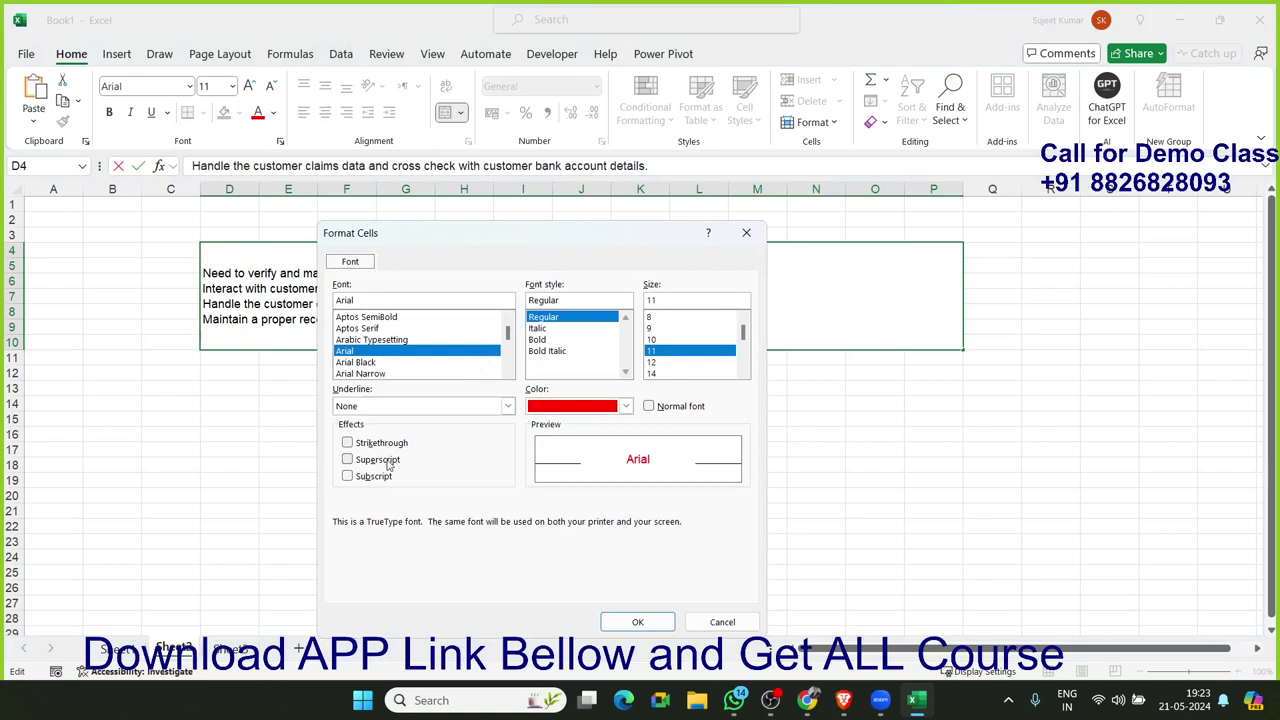
pyautogui.click(389, 462)
pyautogui.click(389, 462)
pyautogui.click(390, 443)
pyautogui.click(625, 623)
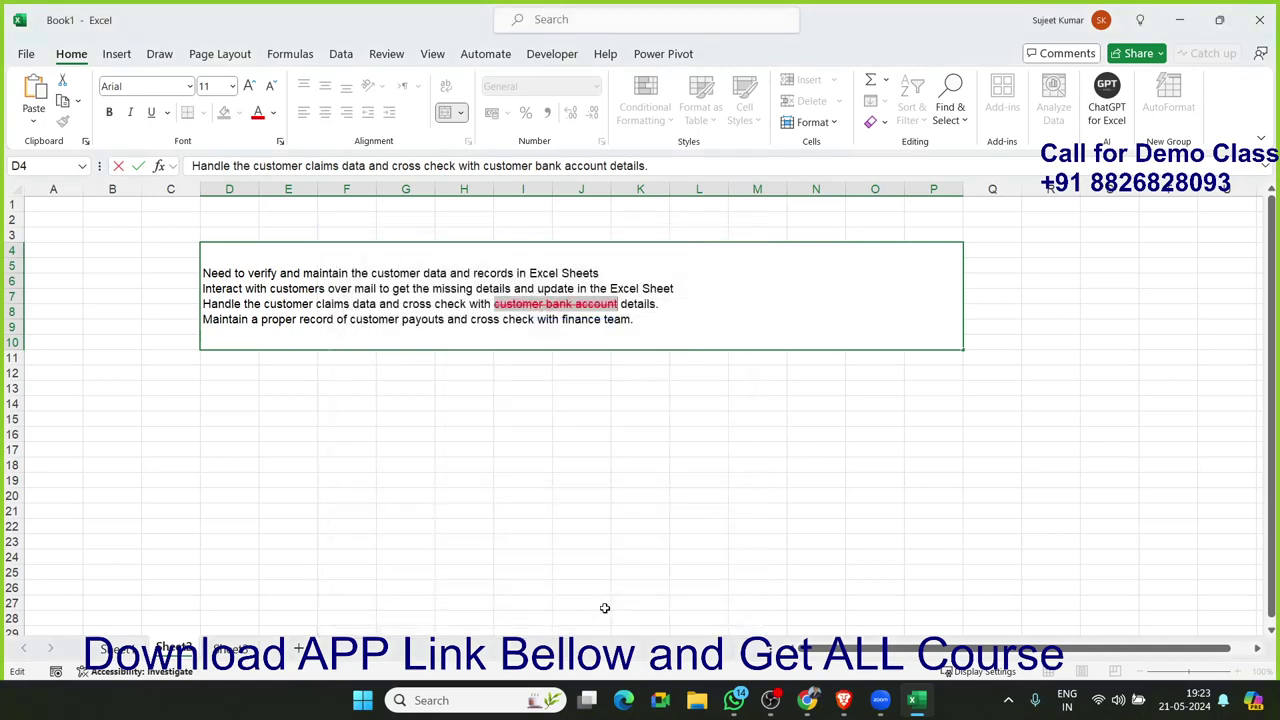
pyautogui.click(516, 547)
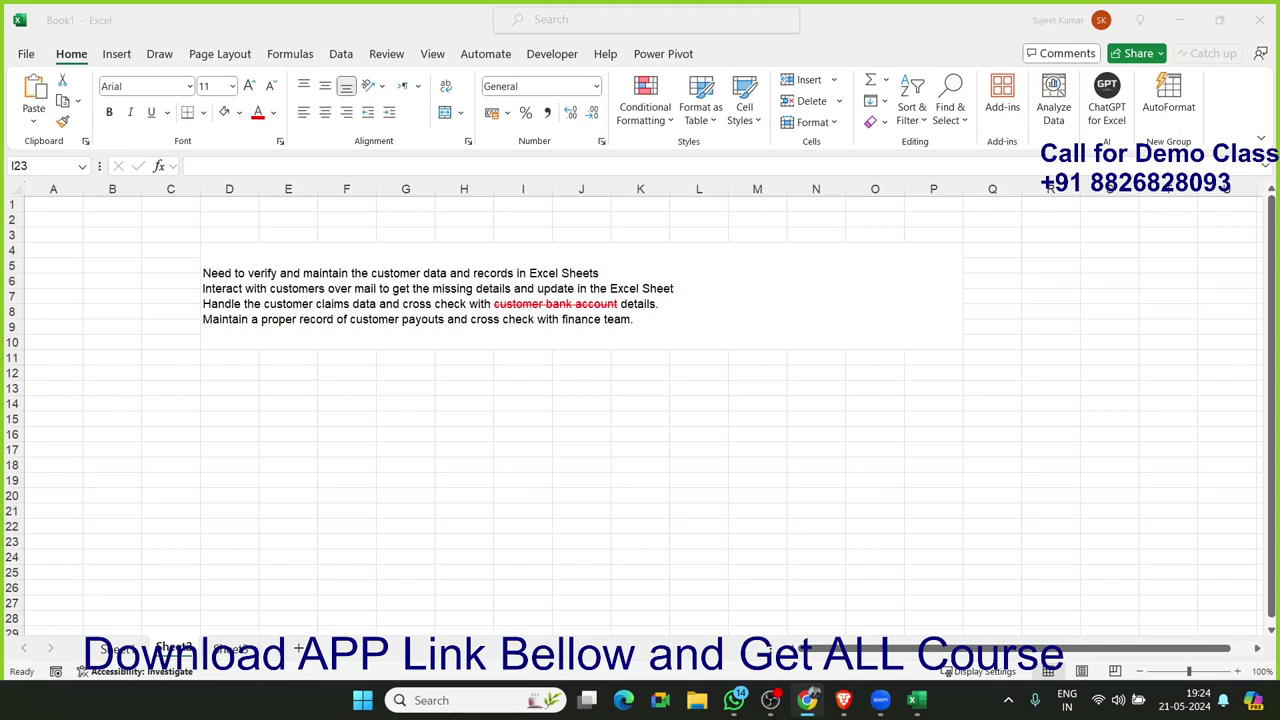
# Step: On Sheet3, enter 85, 25, 6 and 32 down B2:B5
pyautogui.click(227, 646)
pyautogui.keyDown('ctrl'); pyautogui.scroll(1, 223, 403); pyautogui.keyUp('ctrl')
pyautogui.keyDown('ctrl'); pyautogui.scroll(2, 224, 395); pyautogui.keyUp('ctrl')
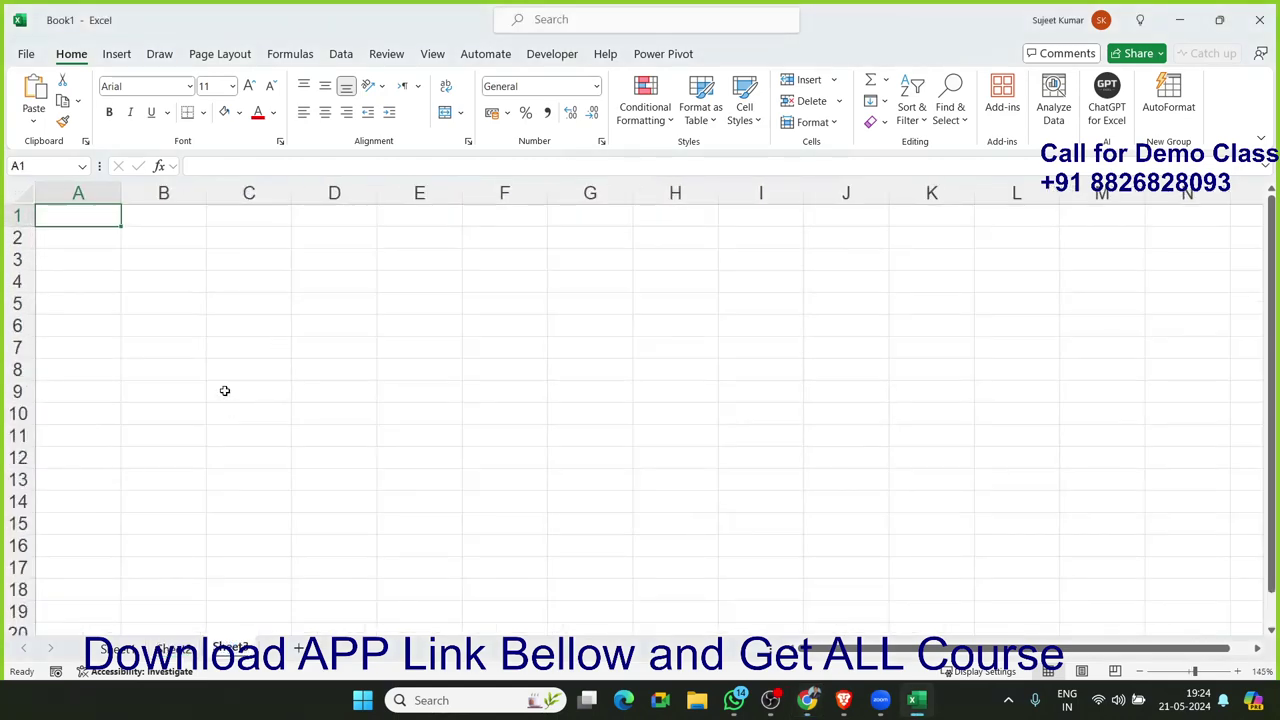
pyautogui.click(175, 236)
pyautogui.doubleClick(176, 245)
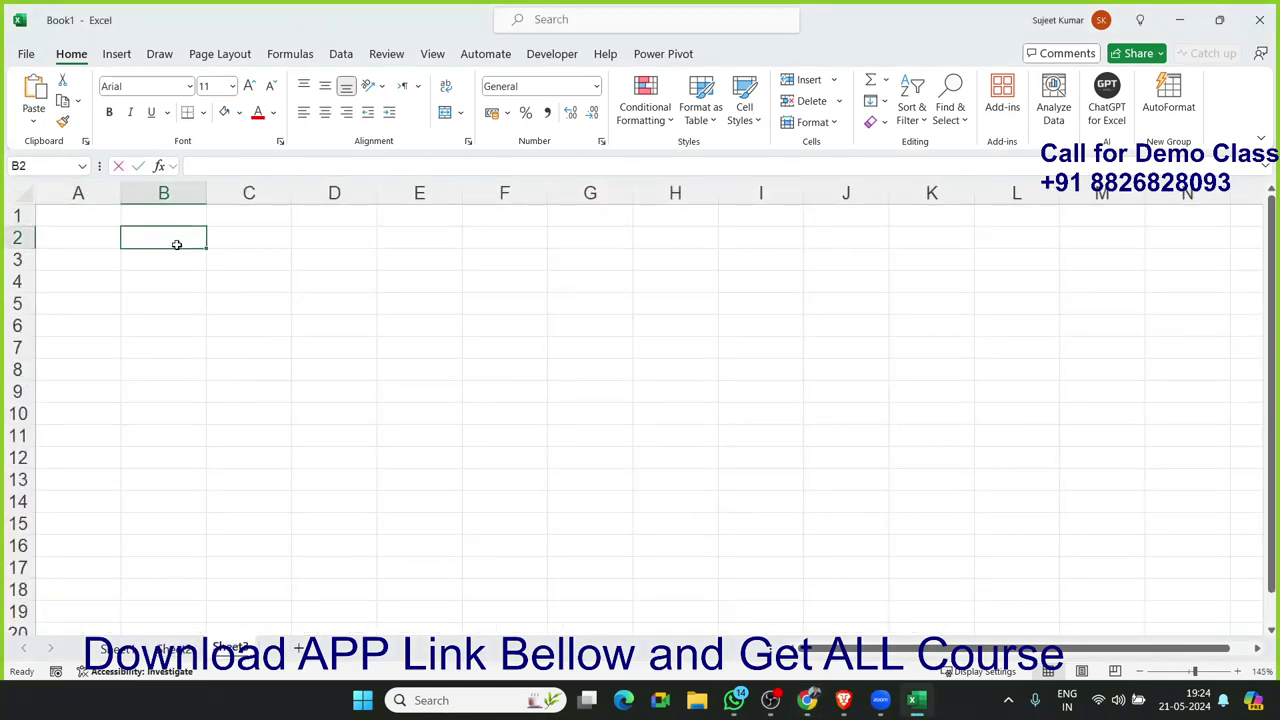
pyautogui.write('85')
pyautogui.press('Return')
pyautogui.write('25')
pyautogui.press('Return')
pyautogui.write('6')
pyautogui.press('Return')
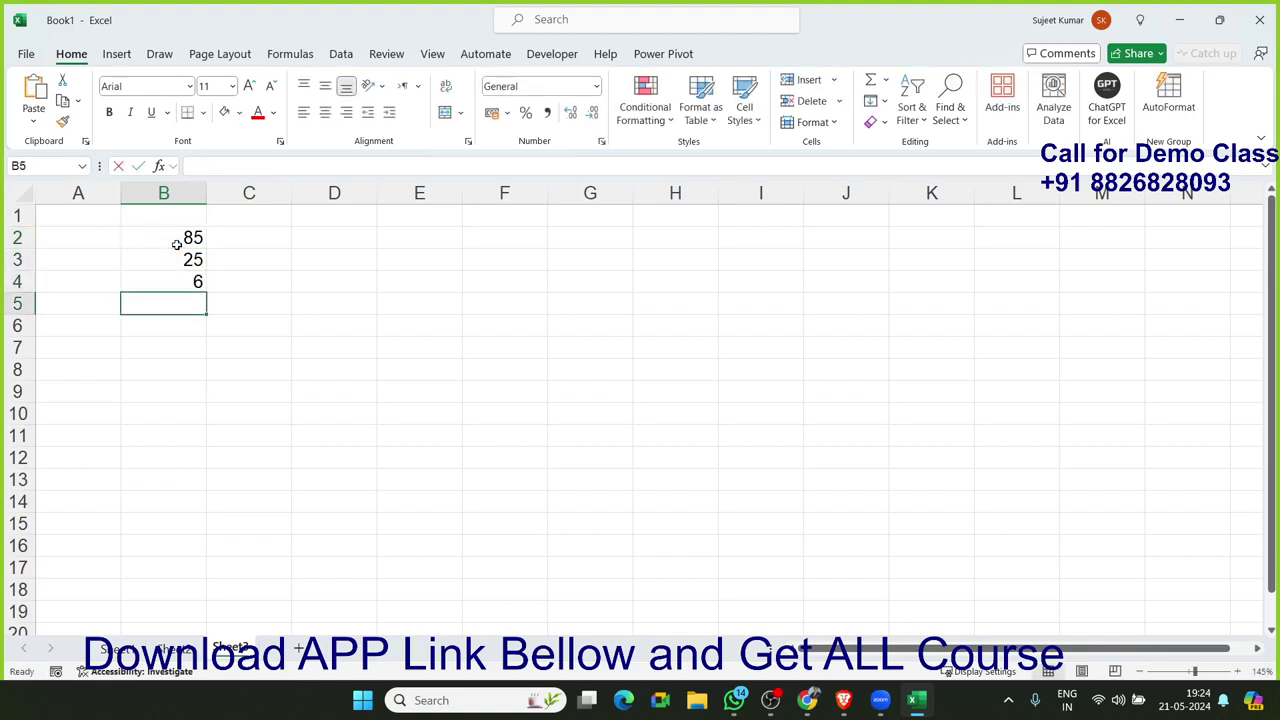
pyautogui.write('32')
pyautogui.press('Return')
# Step: Enter 52, 25, 62, 62 and 5 in B6:B10, then narrow column B
pyautogui.write('52')
pyautogui.press('Return')
pyautogui.write('25')
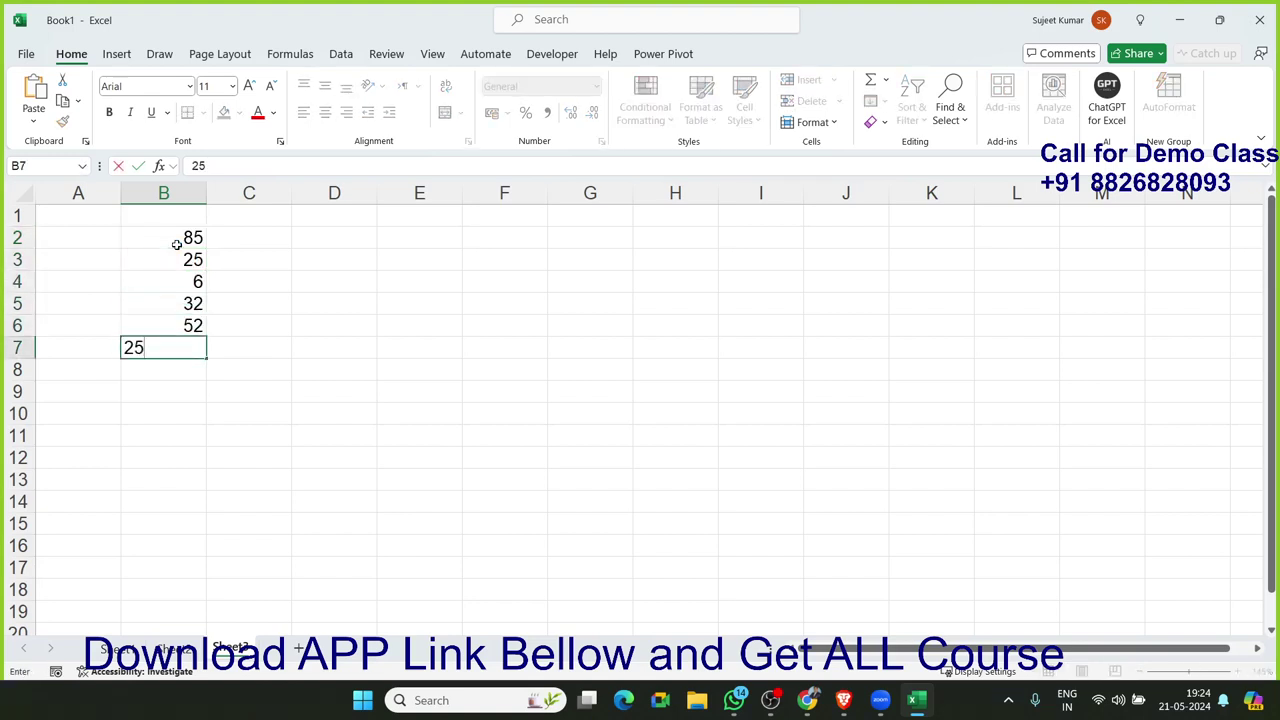
pyautogui.press('Return')
pyautogui.write('62')
pyautogui.press('Return')
pyautogui.write('62')
pyautogui.press('Return')
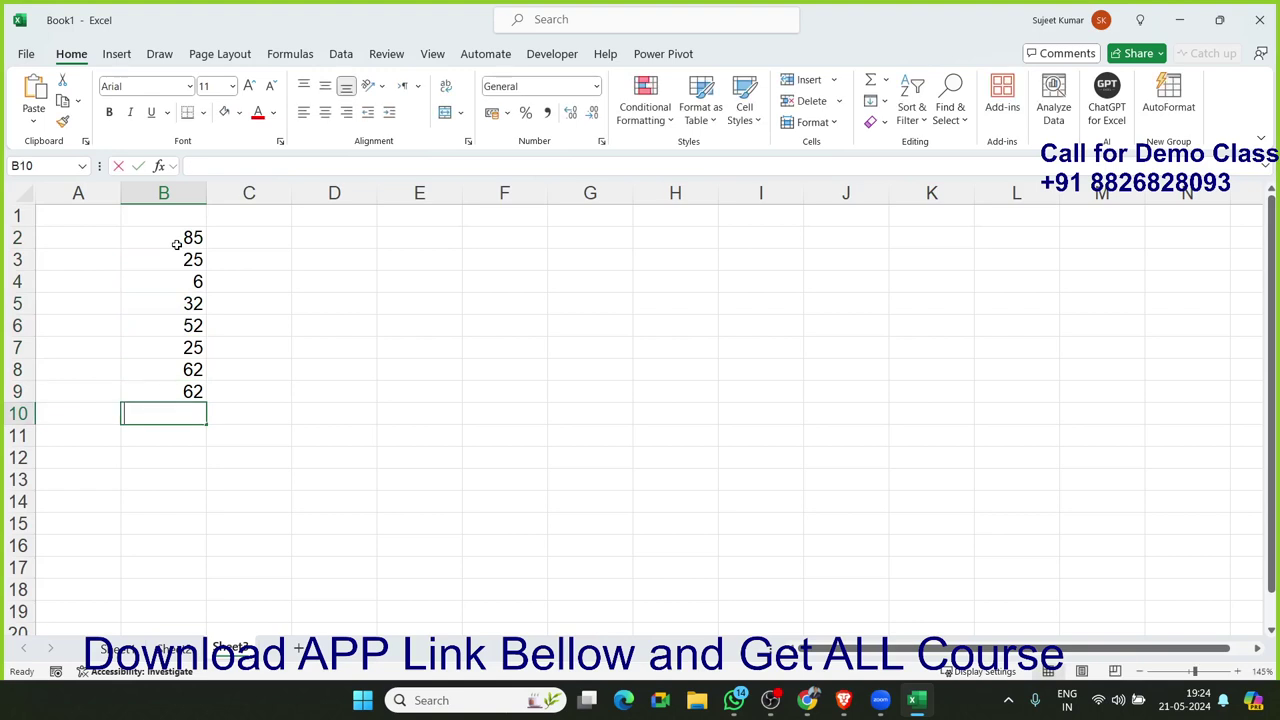
pyautogui.write('5')
pyautogui.press('Return')
pyautogui.moveTo(207, 192); pyautogui.dragTo(157, 193)
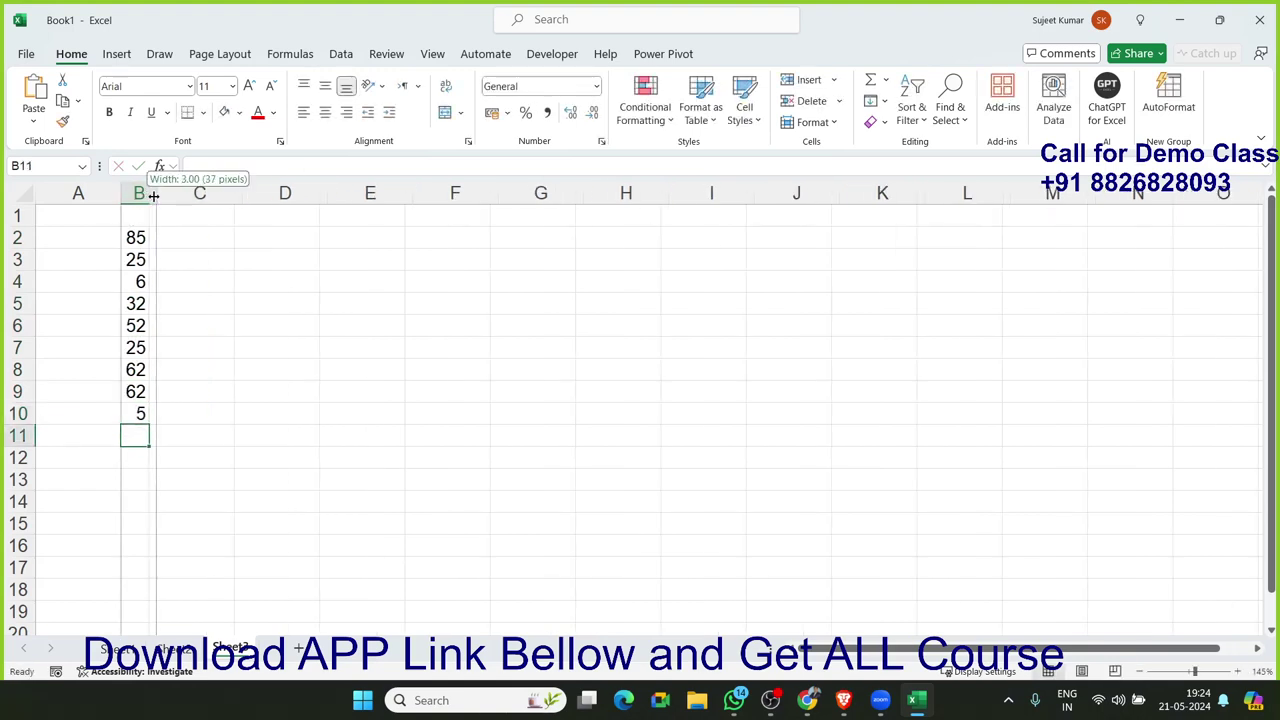
pyautogui.click(142, 264)
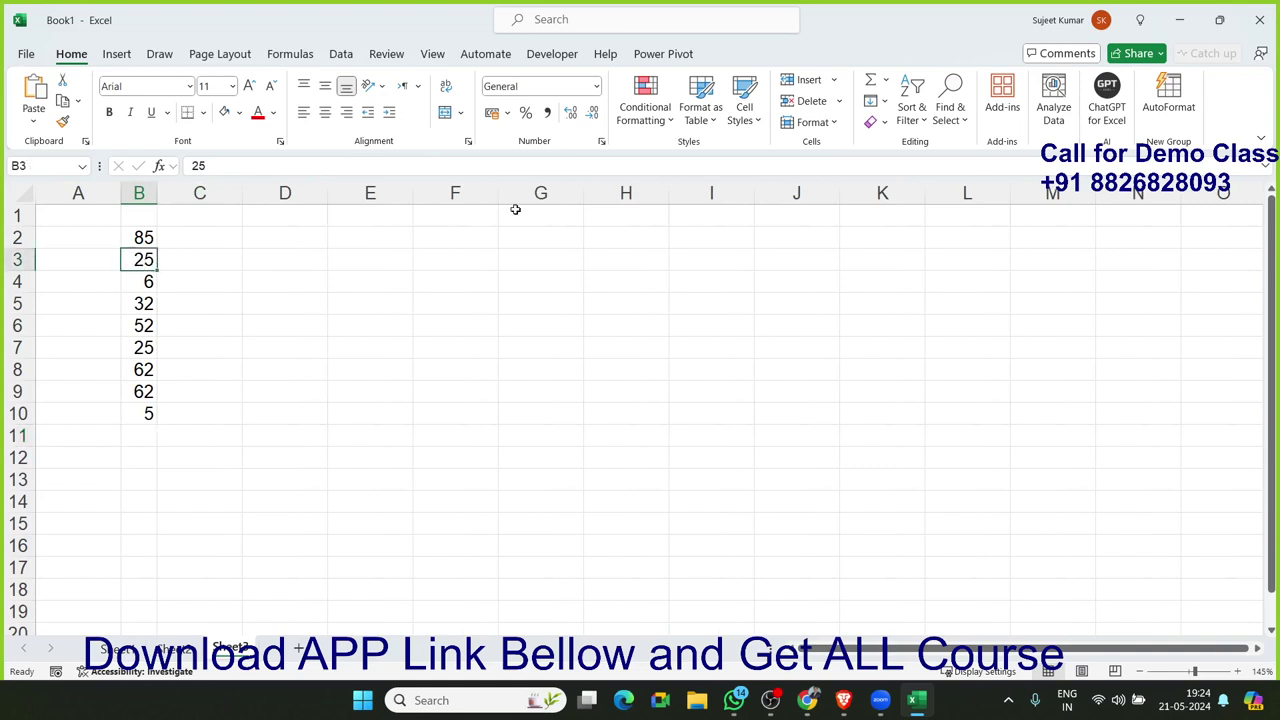
# Step: Give B3 a red X border using both diagonal lines
pyautogui.click(601, 141)
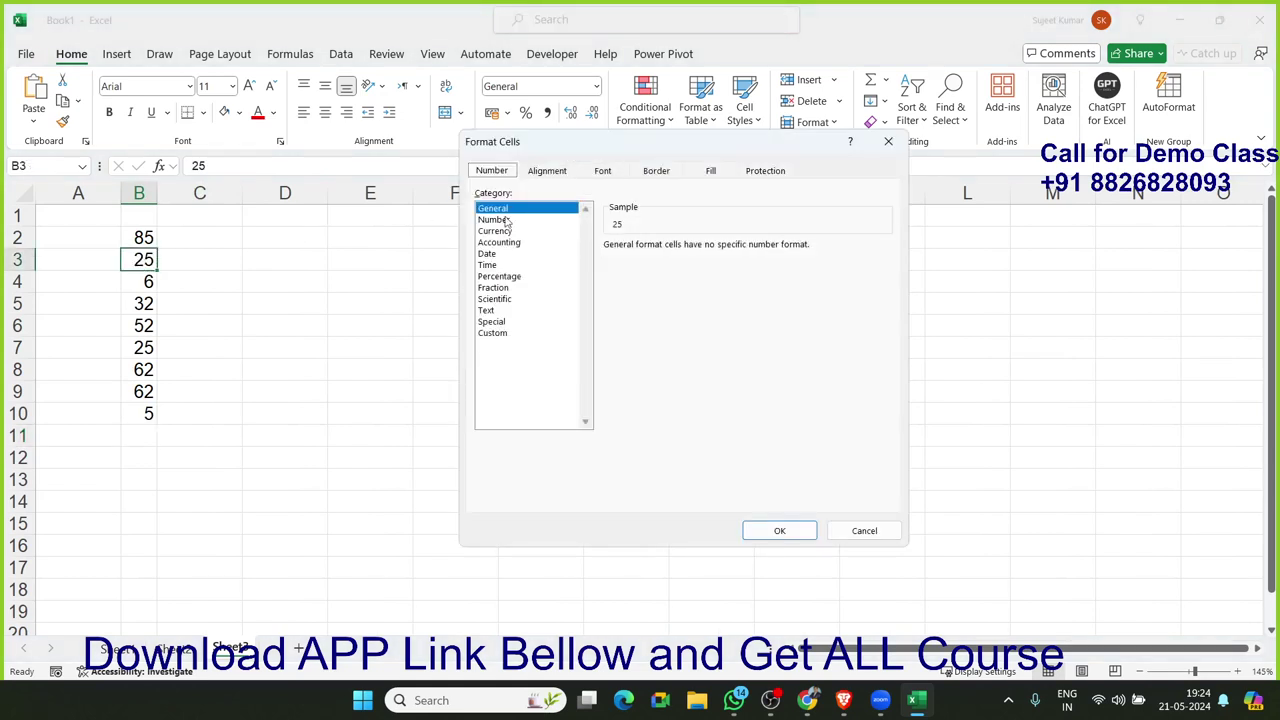
pyautogui.click(636, 176)
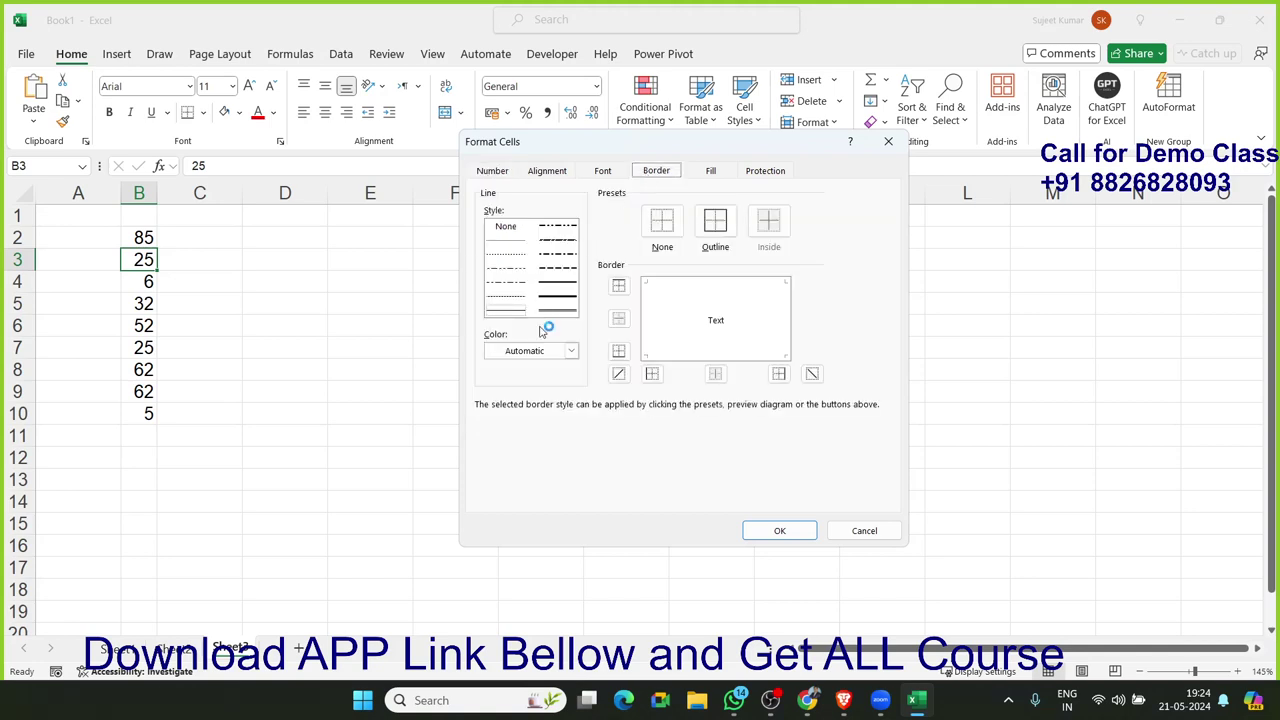
pyautogui.click(571, 350)
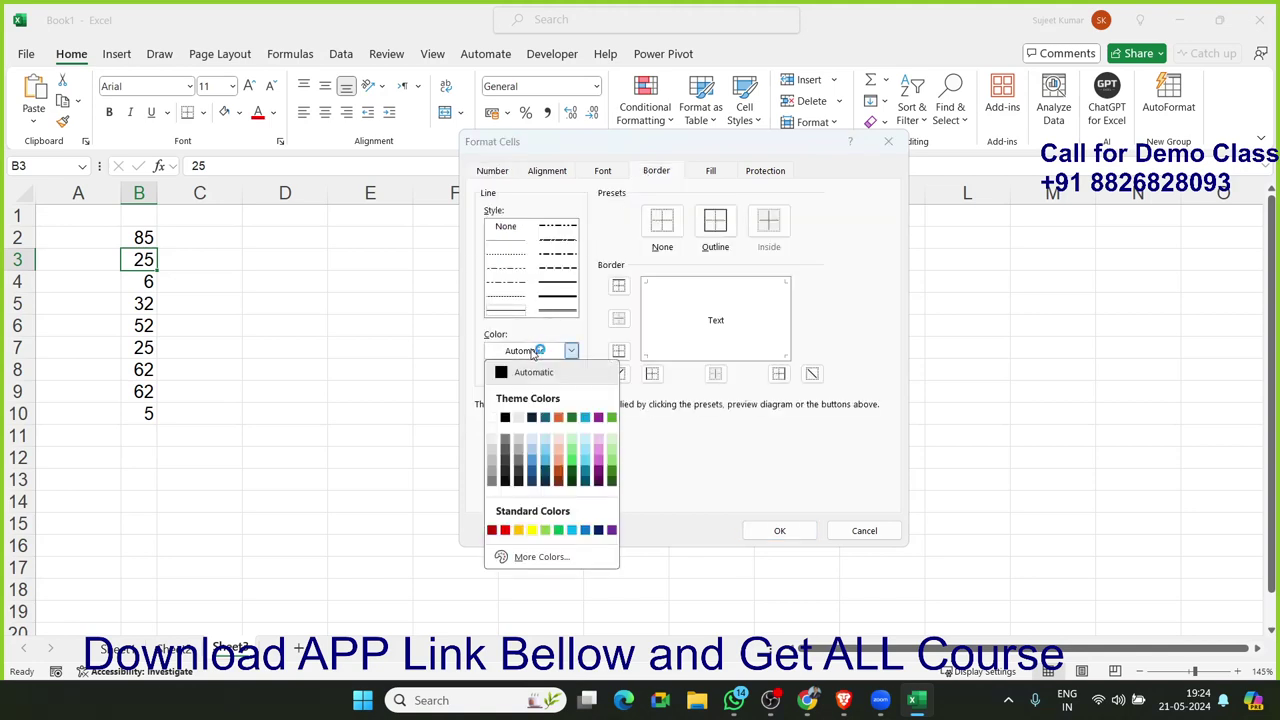
pyautogui.click(507, 530)
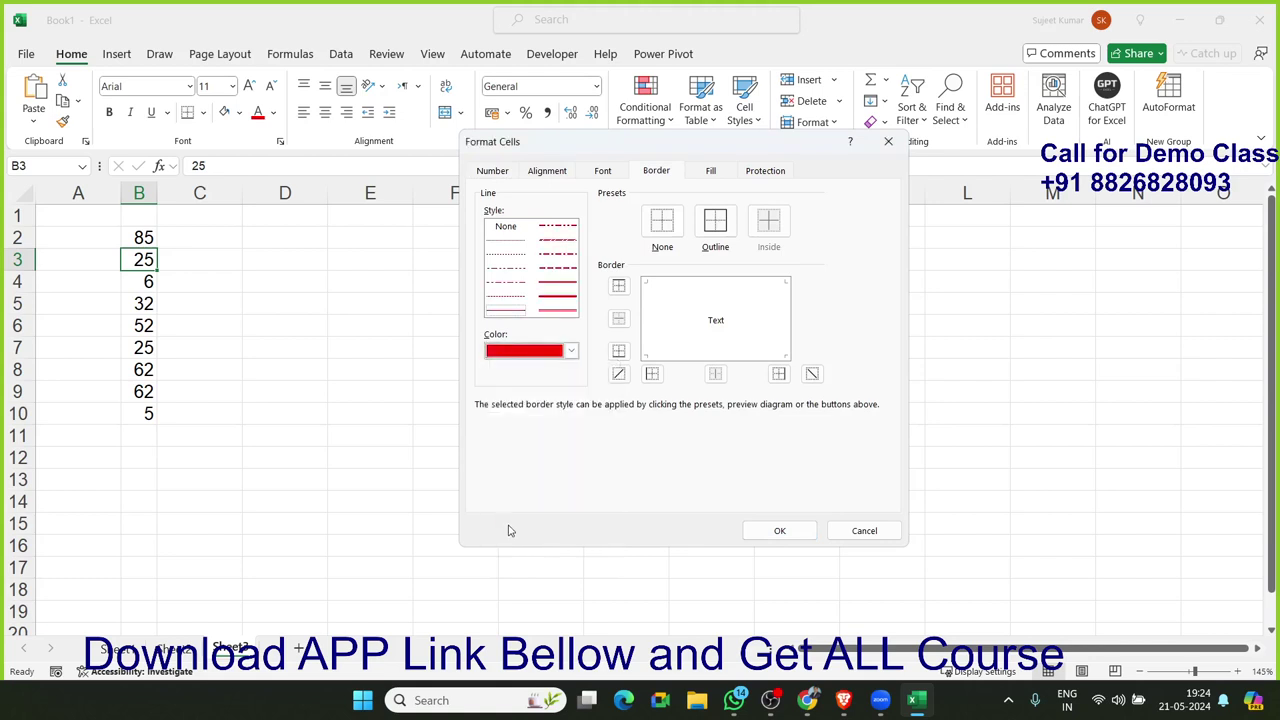
pyautogui.click(555, 287)
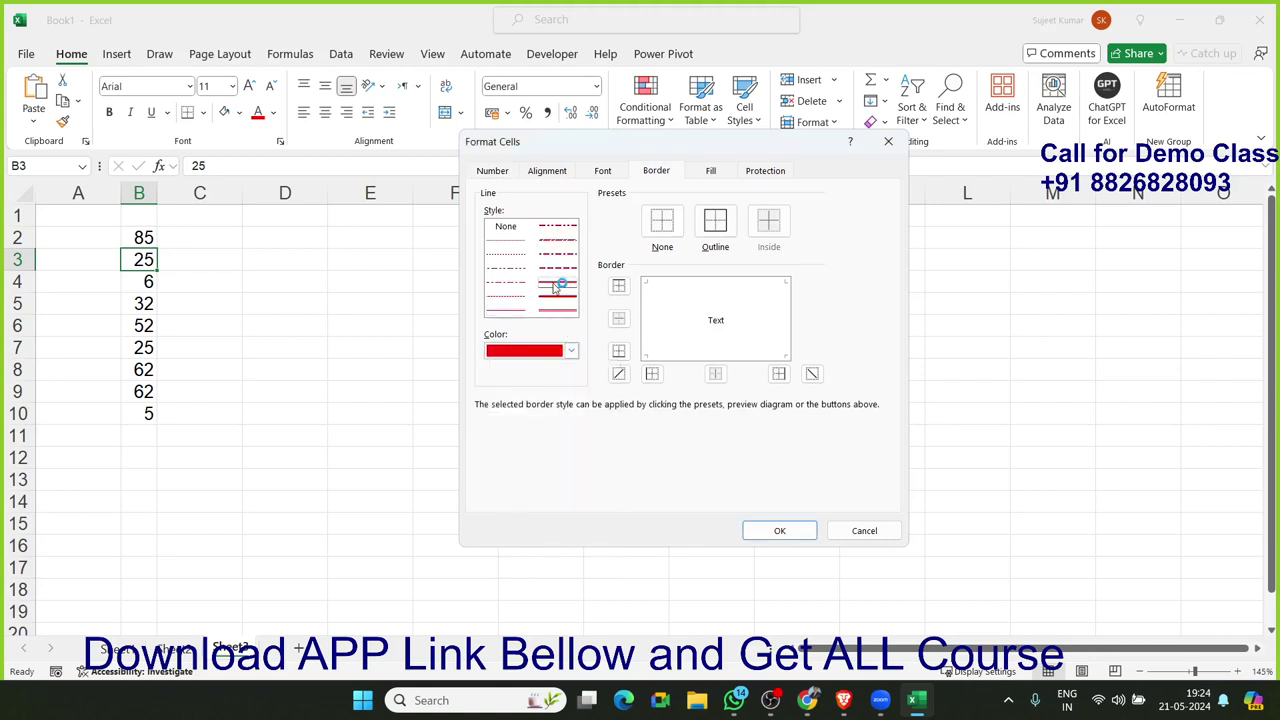
pyautogui.click(618, 373)
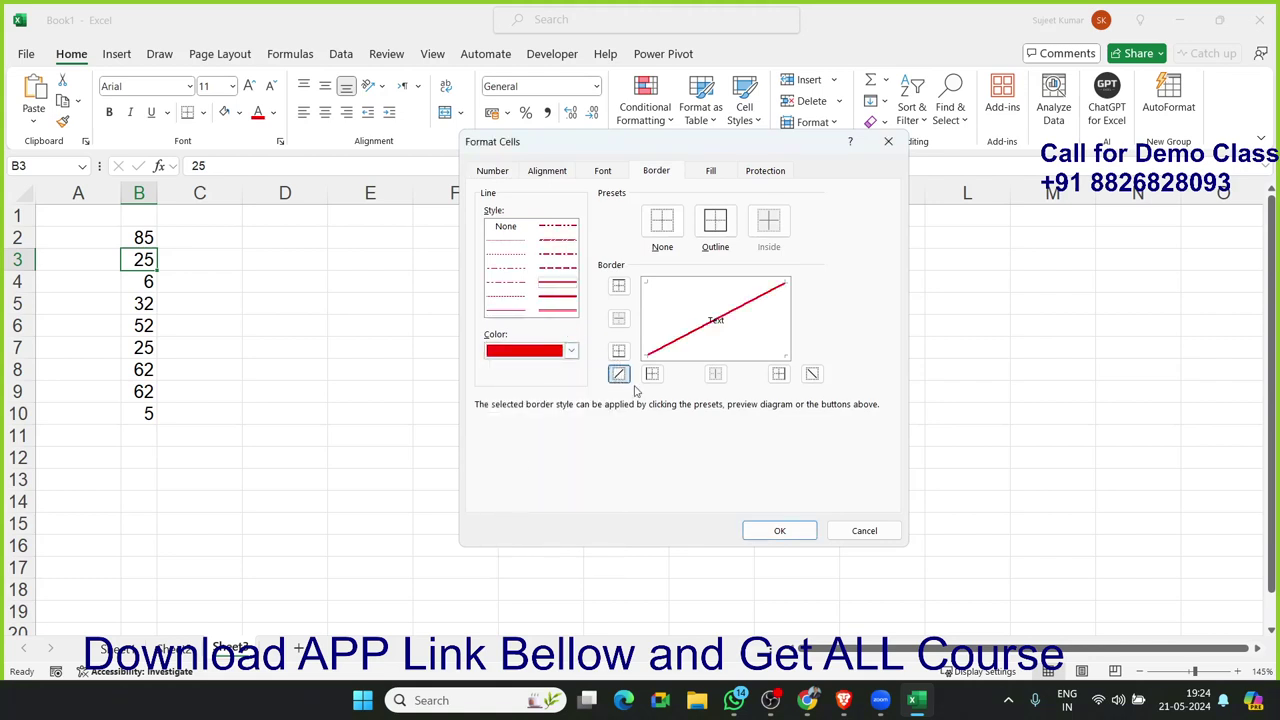
pyautogui.click(811, 374)
pyautogui.click(780, 531)
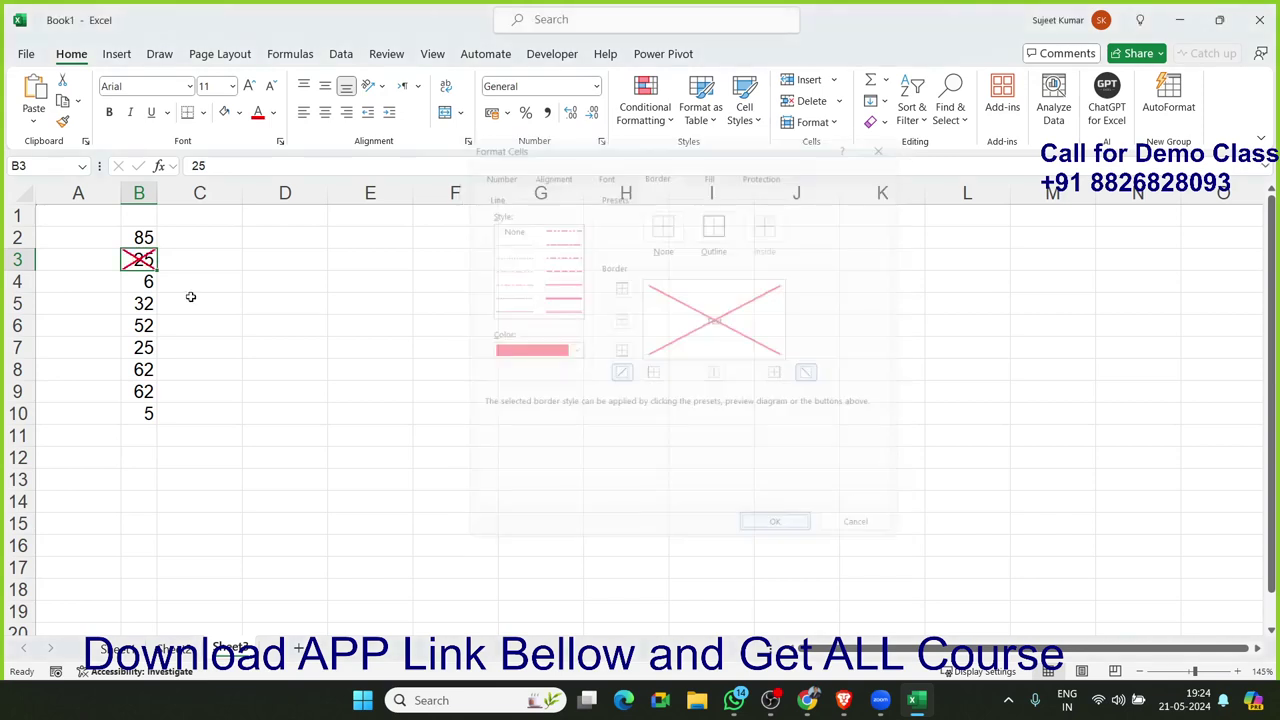
# Step: Repeat the red X border on B6 with F4
pyautogui.click(136, 322)
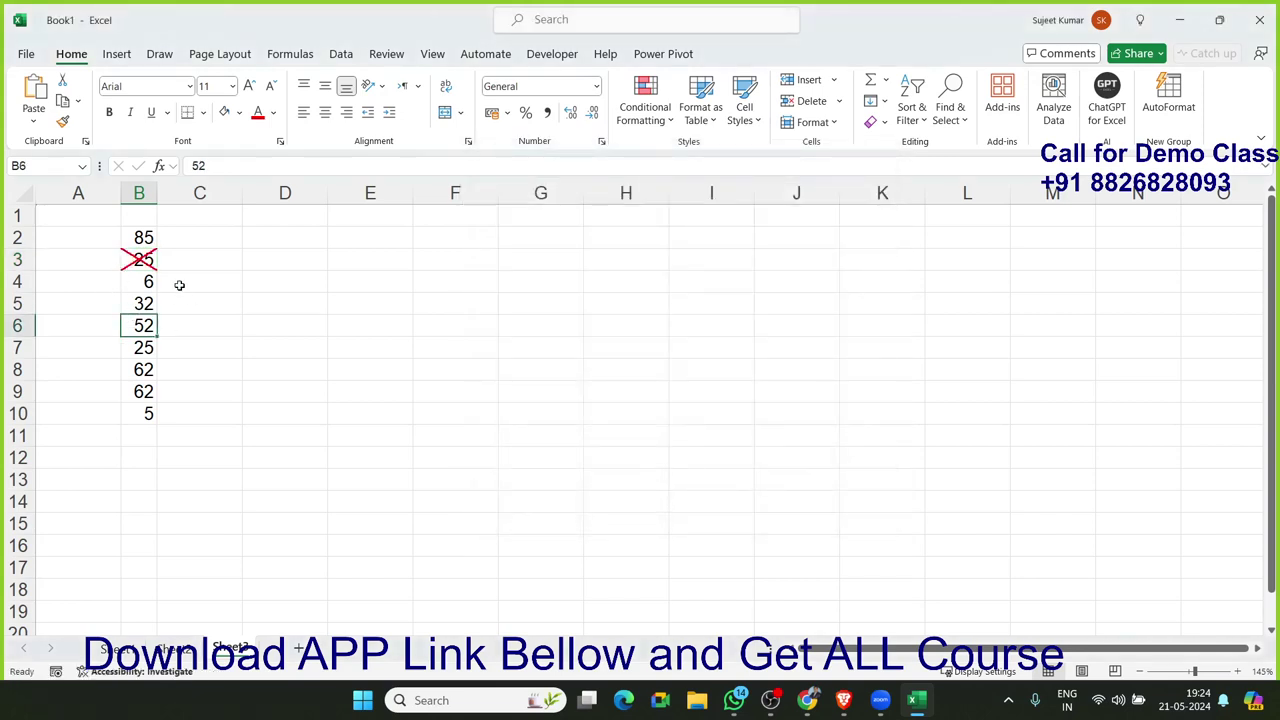
pyautogui.press('F4')
pyautogui.click(807, 700)
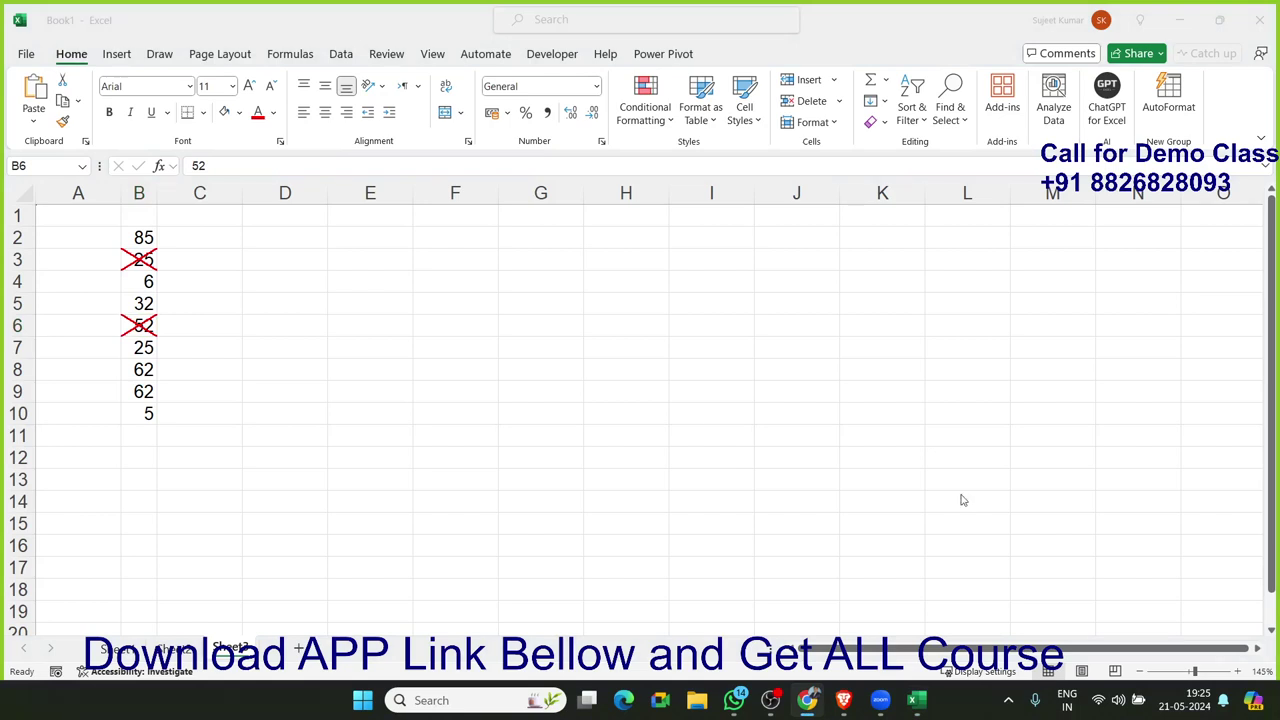
# Step: Give B8 a light green double-line diagonal-up border
pyautogui.click(626, 482)
pyautogui.click(150, 369)
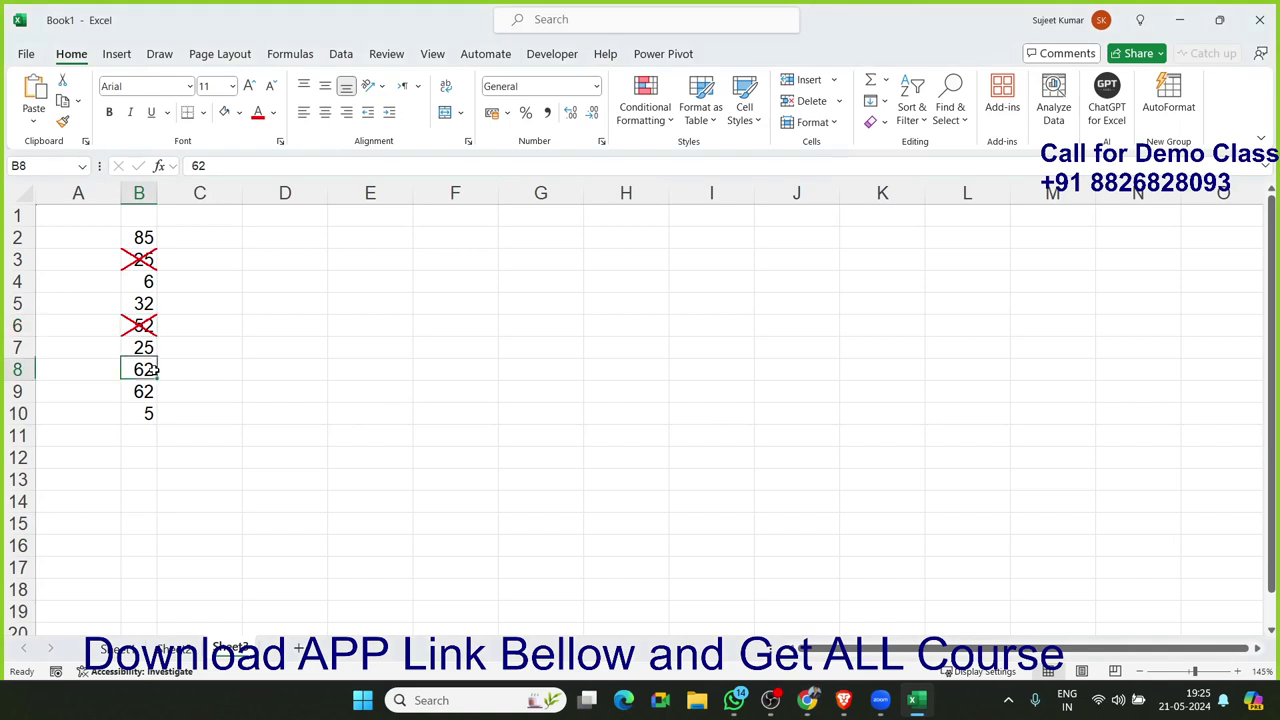
pyautogui.click(601, 141)
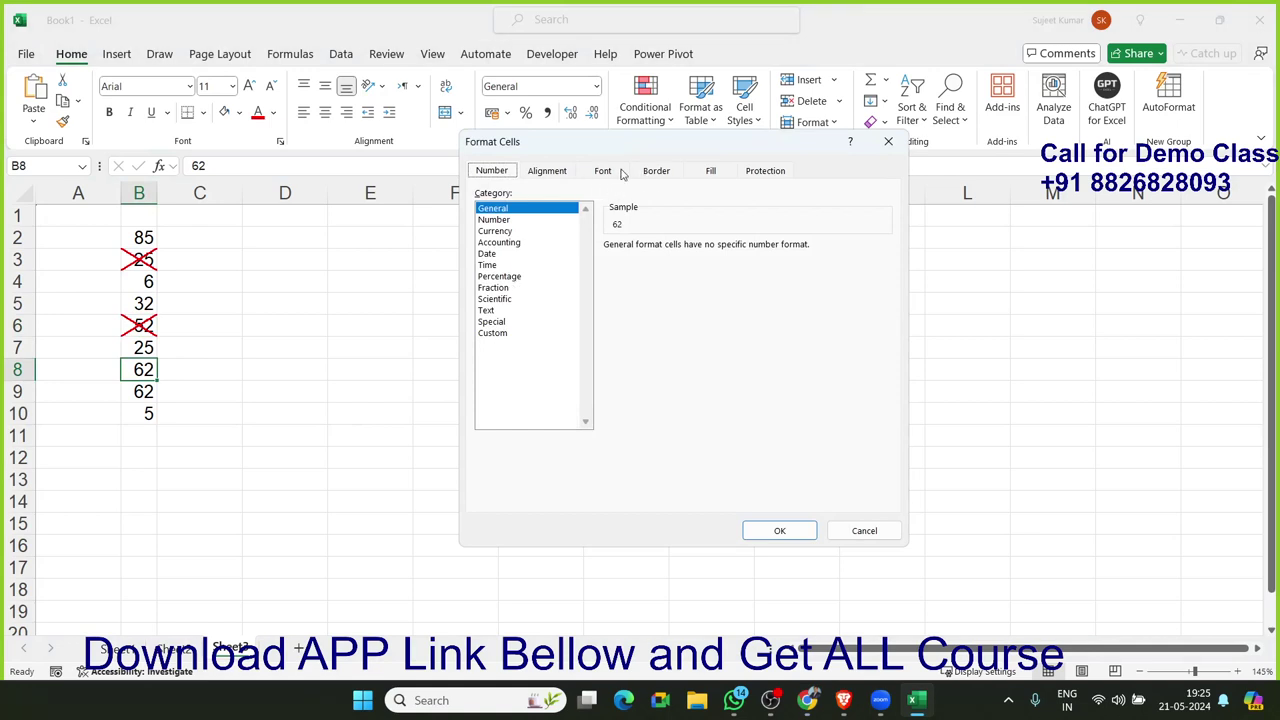
pyautogui.click(652, 172)
pyautogui.click(543, 350)
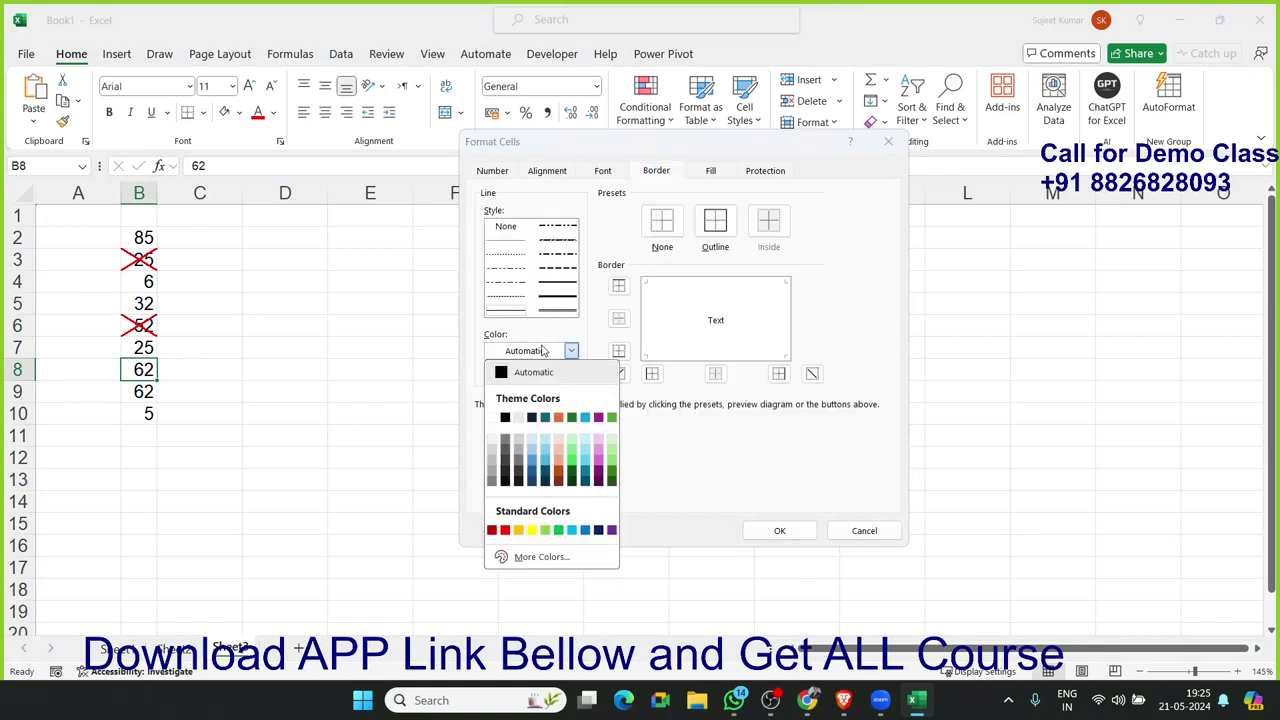
pyautogui.click(548, 529)
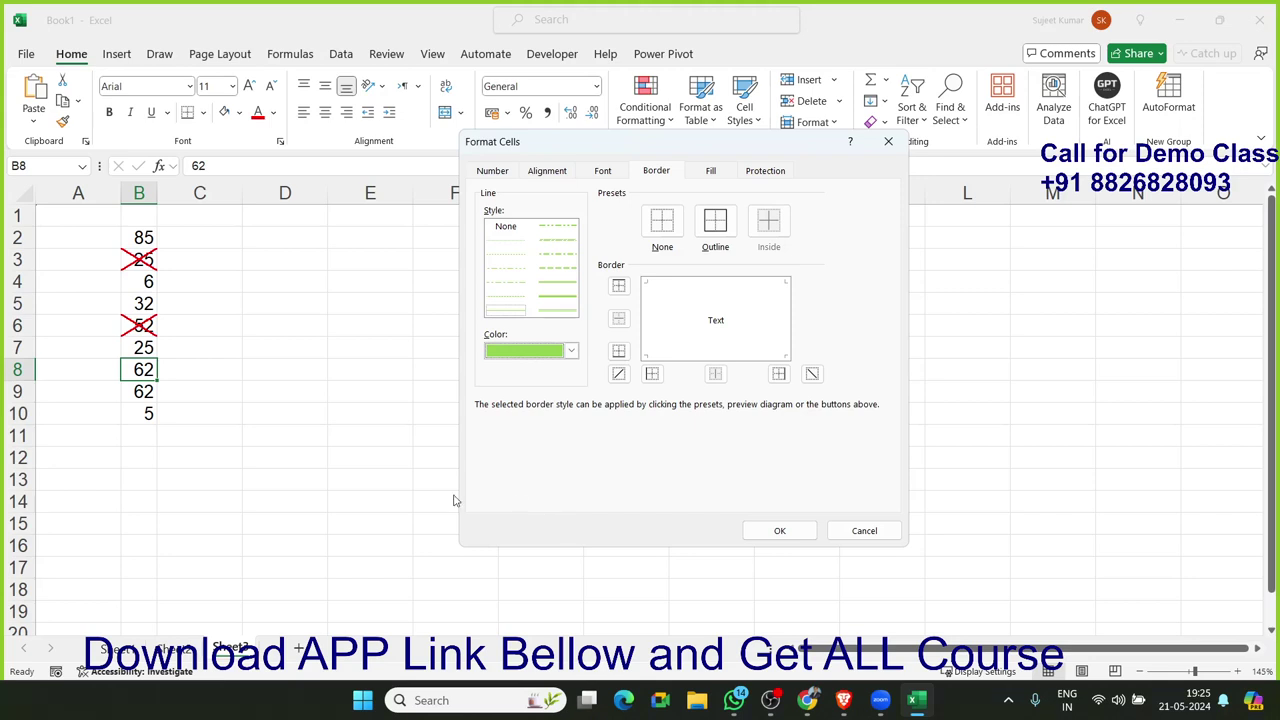
pyautogui.click(558, 300)
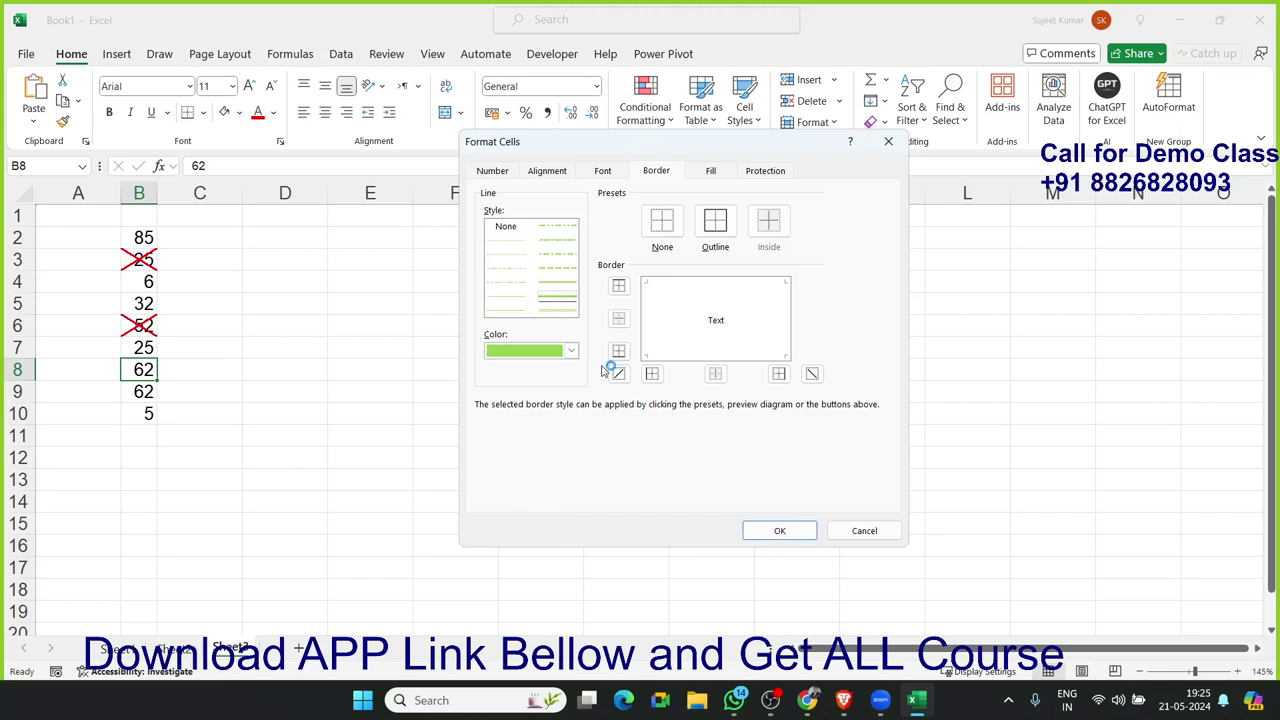
pyautogui.click(651, 375)
pyautogui.click(624, 375)
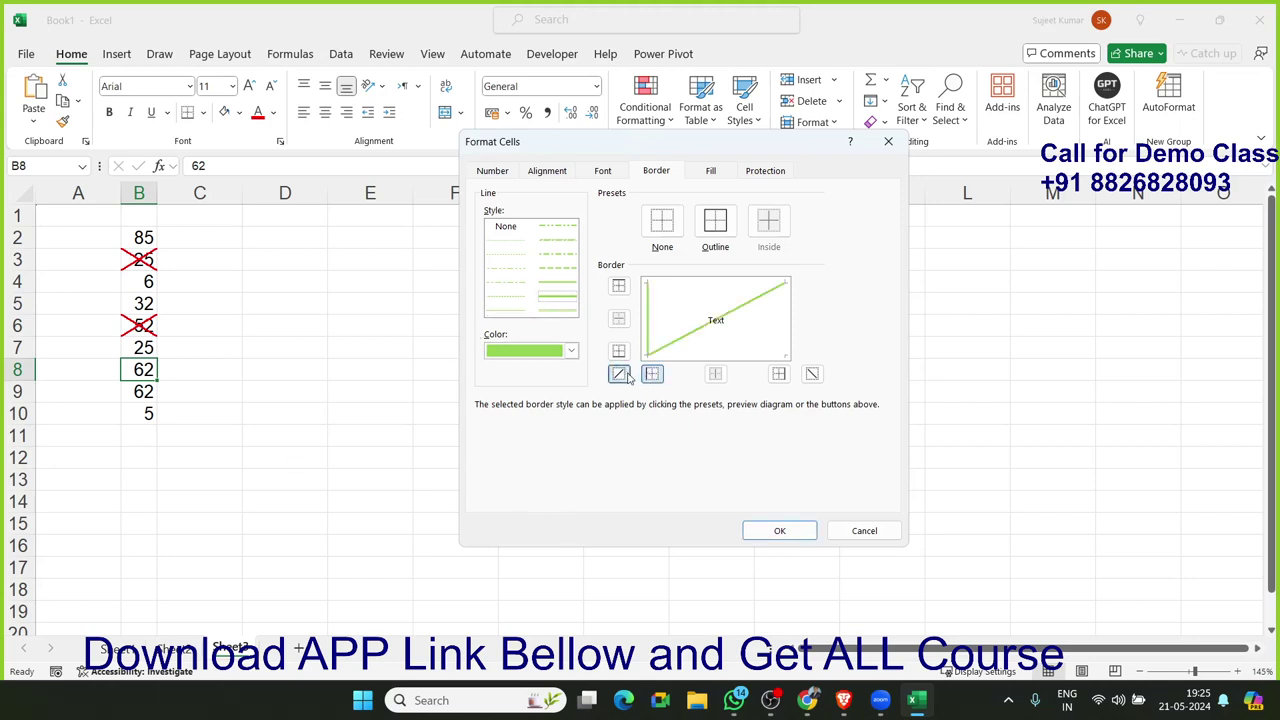
pyautogui.click(779, 531)
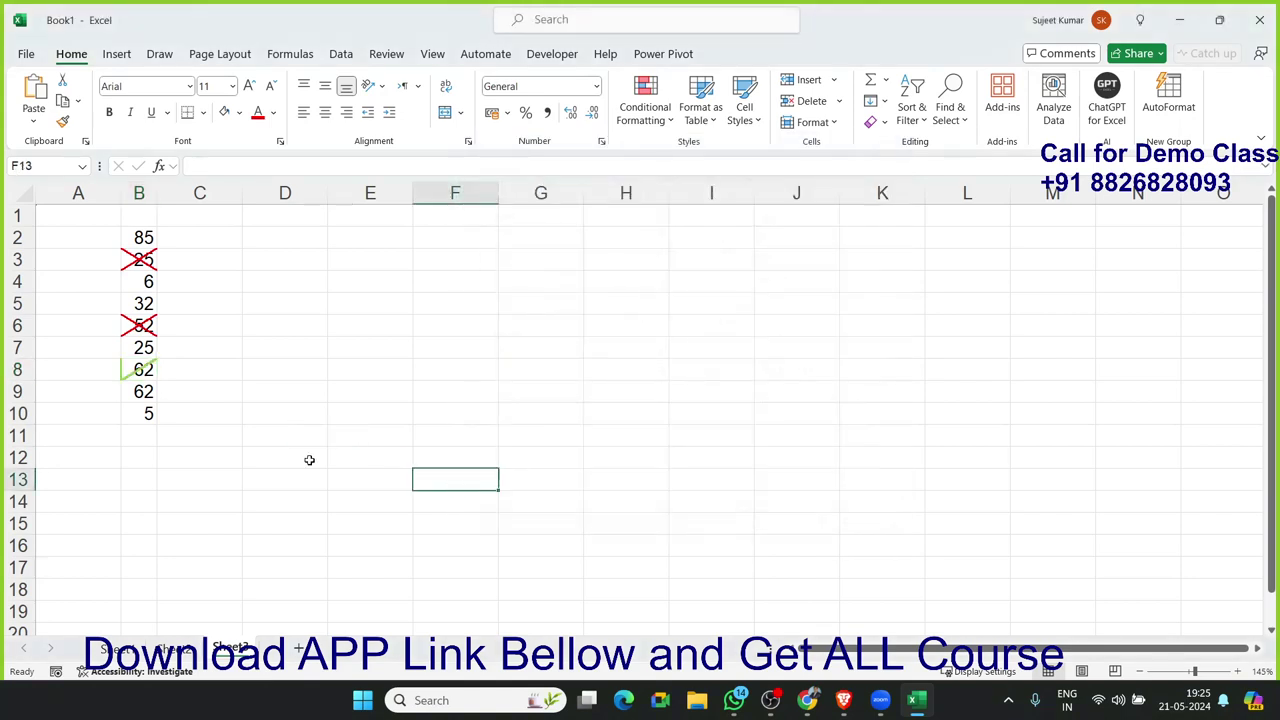
# Step: Repeat the green diagonal border on B10, B4 and B2 with F4
pyautogui.click(146, 413)
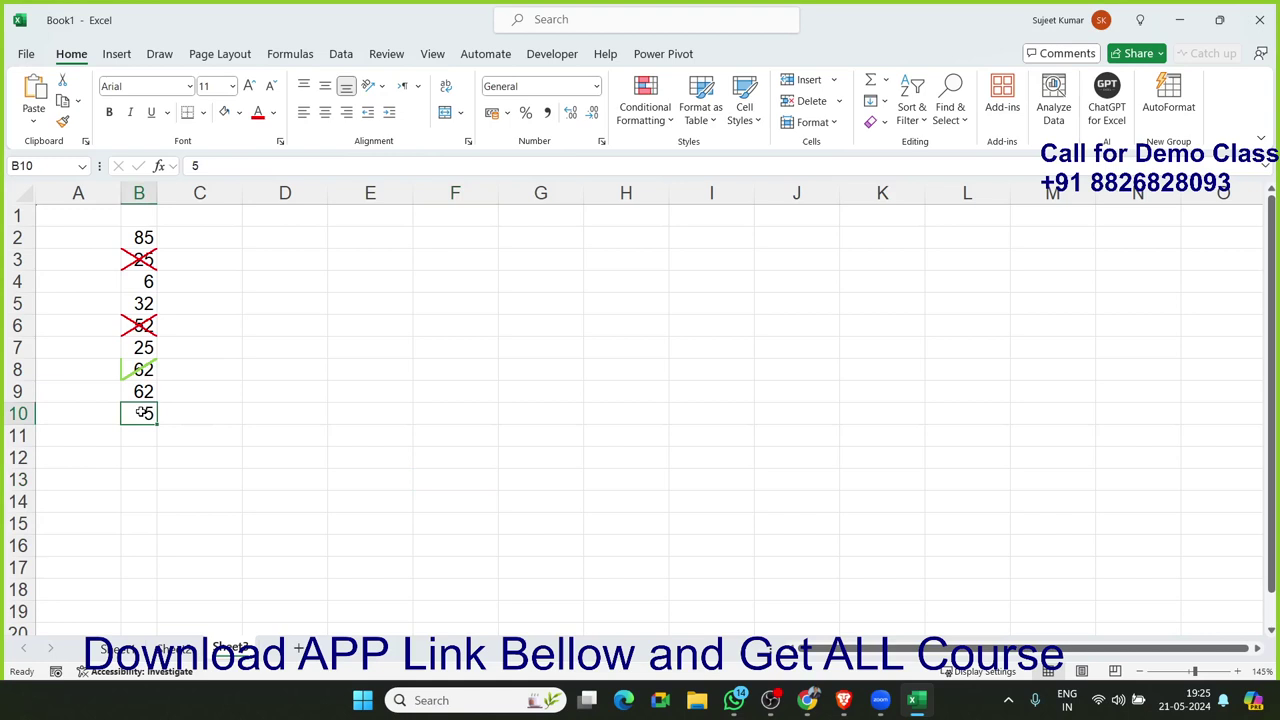
pyautogui.press('F4')
pyautogui.click(133, 289)
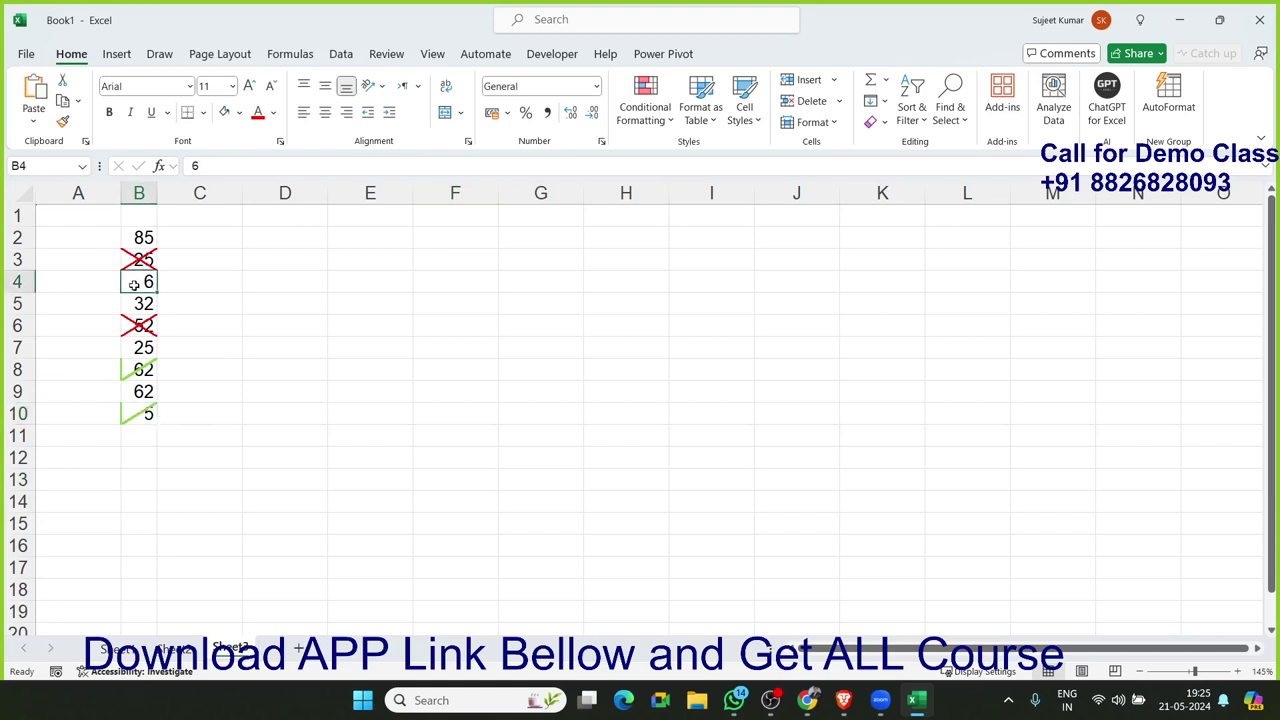
pyautogui.press('F4')
pyautogui.click(194, 337)
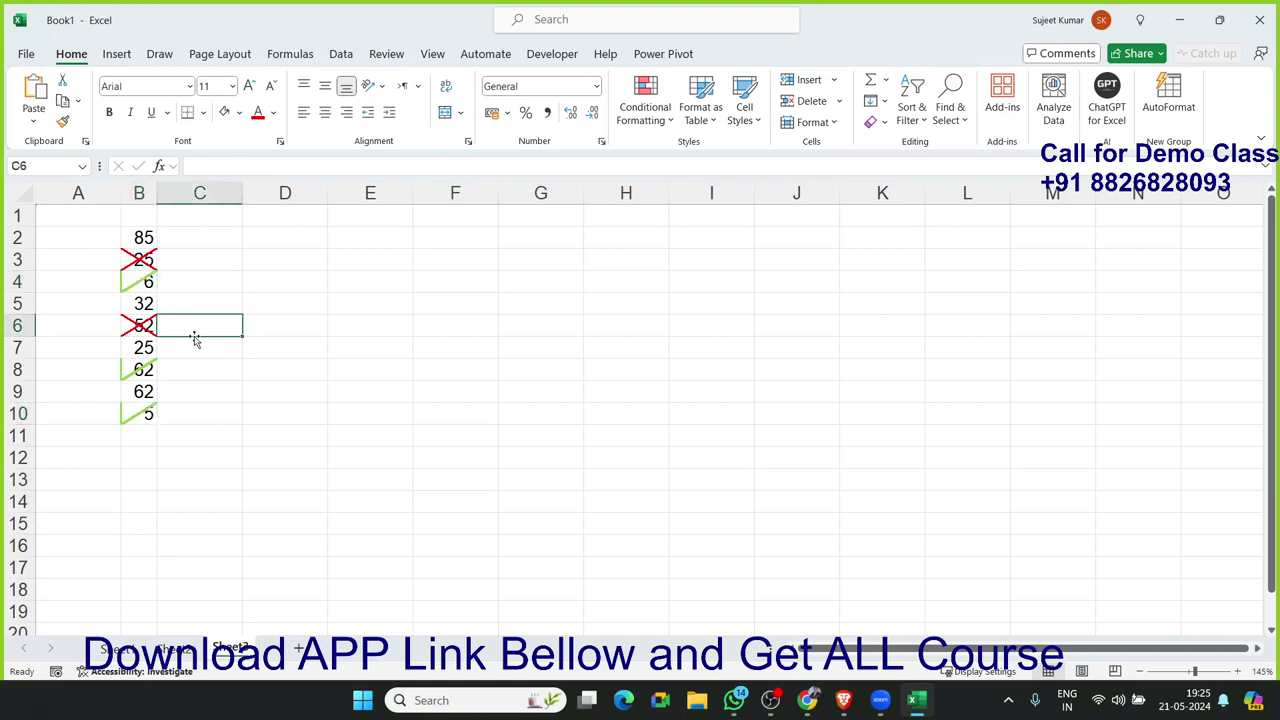
pyautogui.click(150, 243)
pyautogui.press('F4')
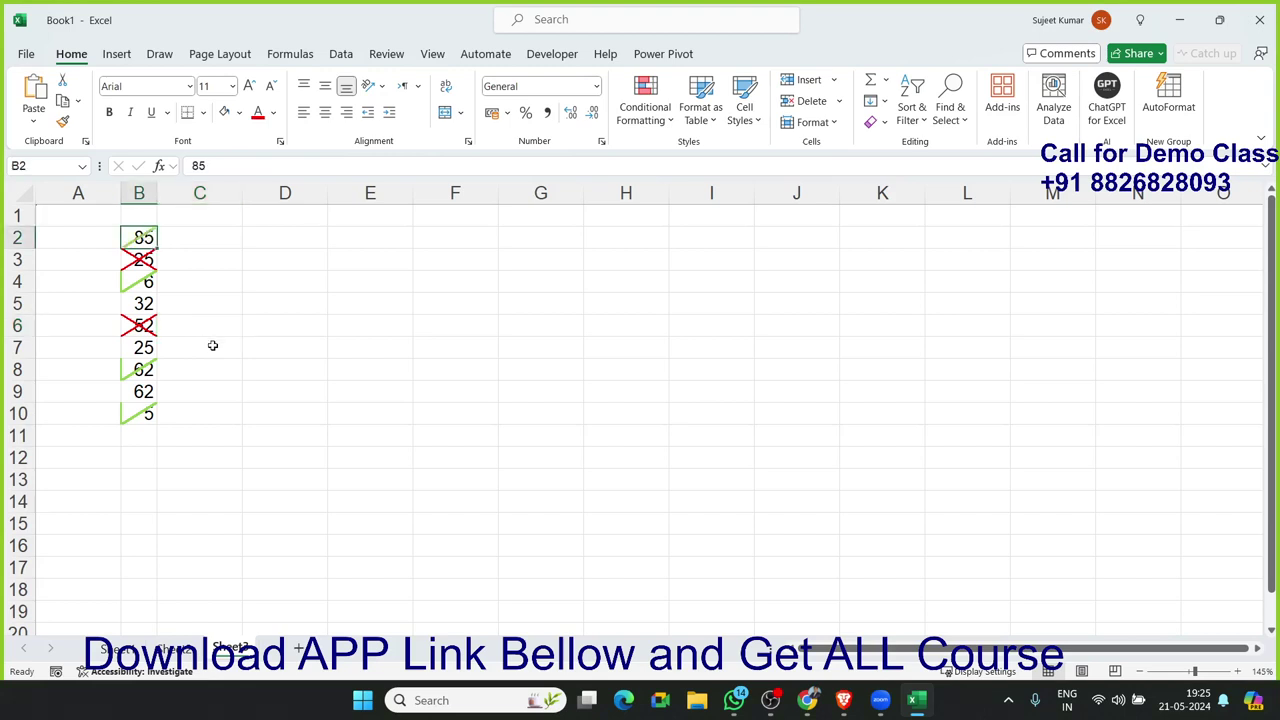
pyautogui.click(213, 346)
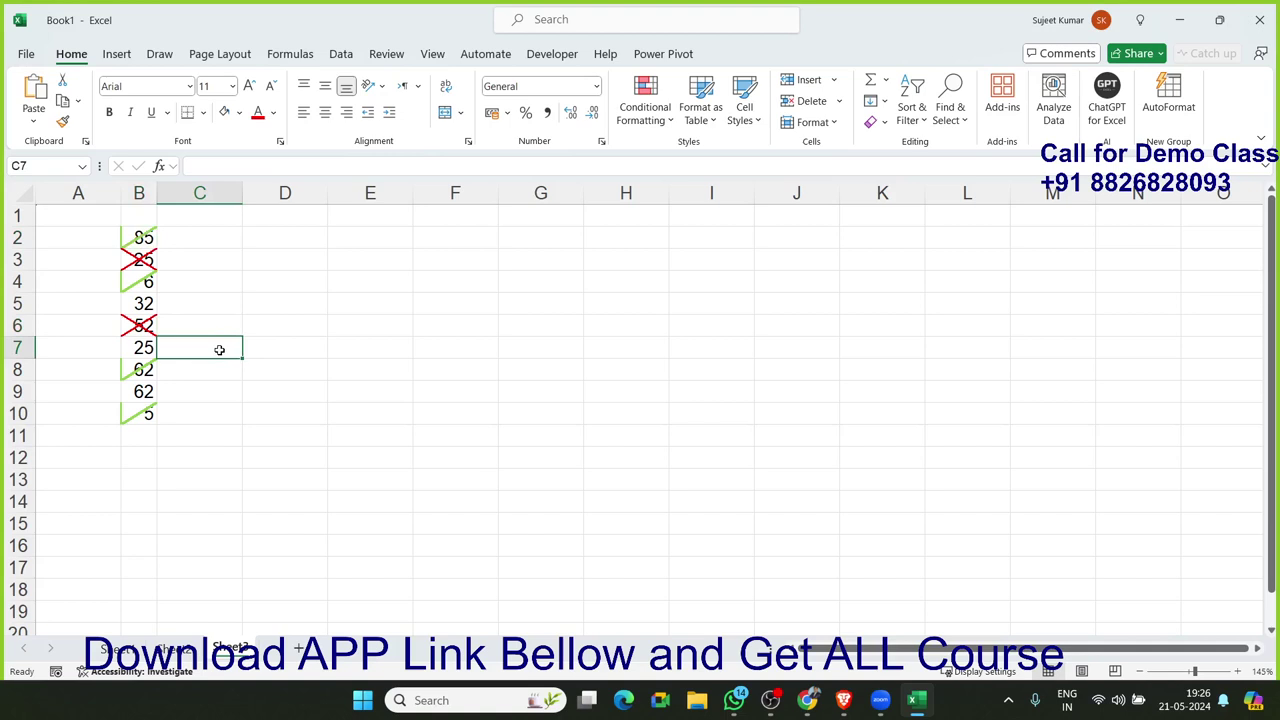
pyautogui.click(250, 300)
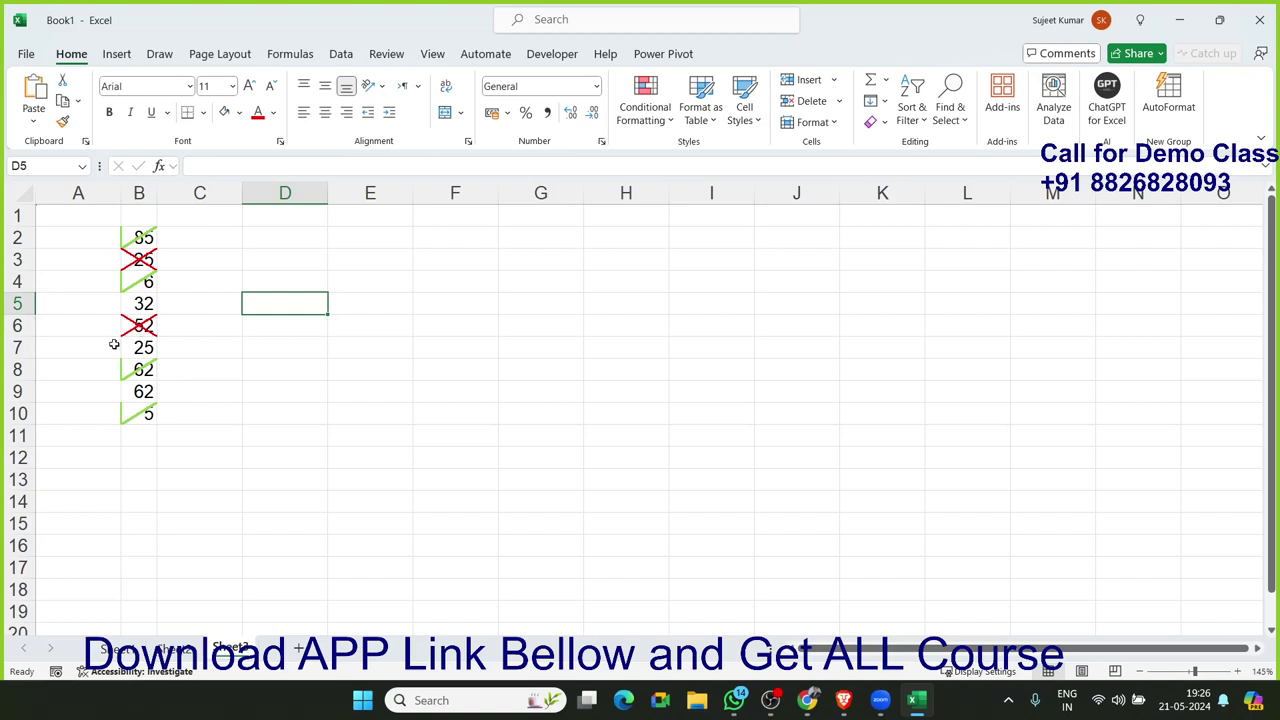
pyautogui.click(126, 241)
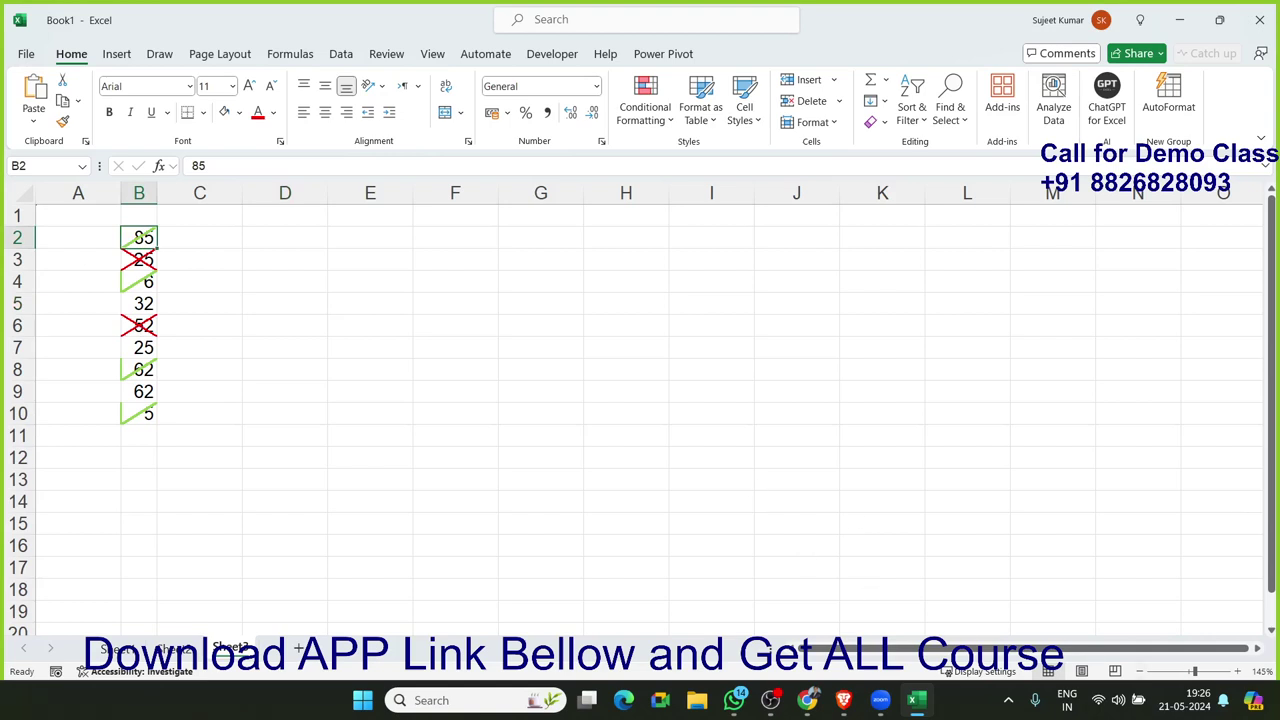
pyautogui.click(807, 700)
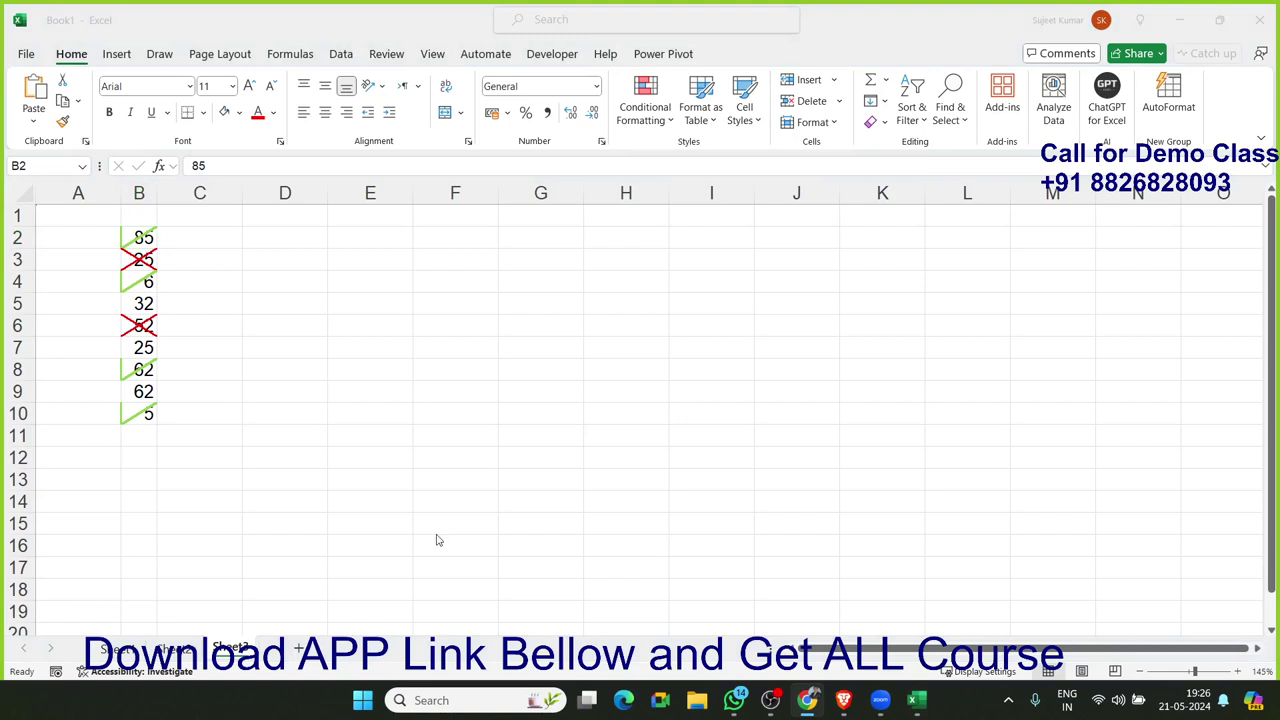
# Step: Type P in C3 and O in C4
pyautogui.click(198, 253)
pyautogui.write('P')
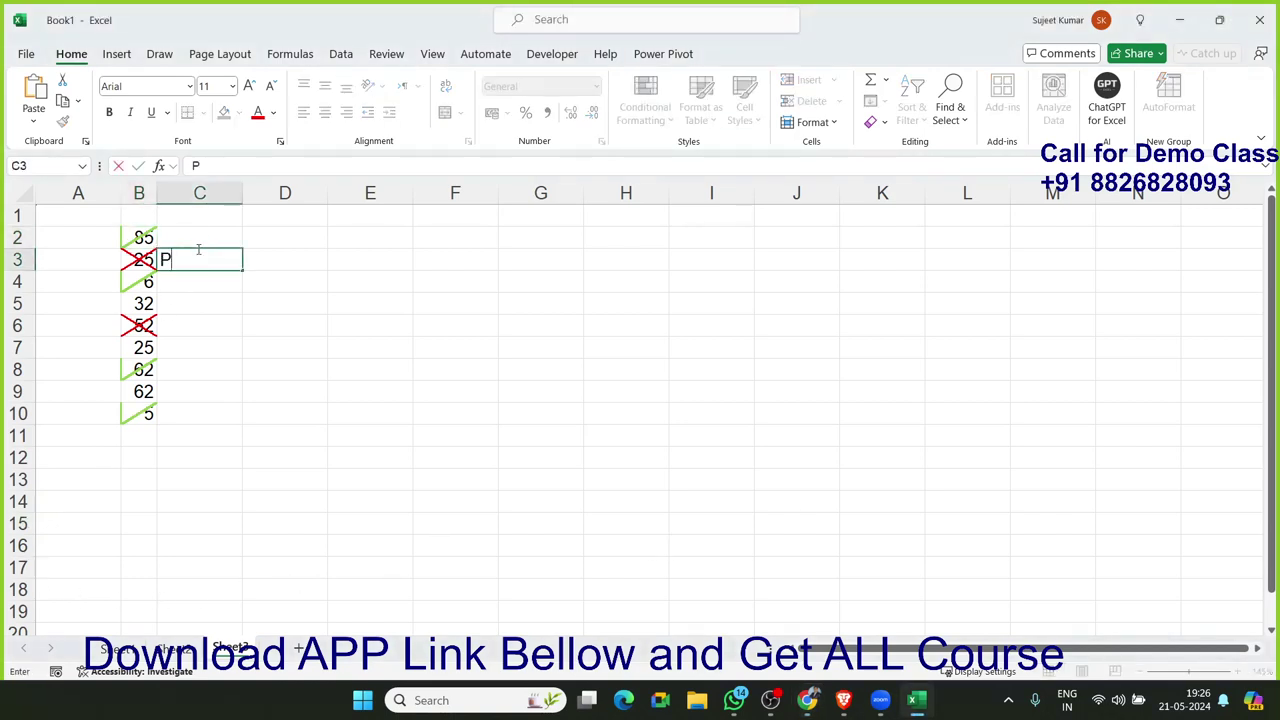
pyautogui.press('Return')
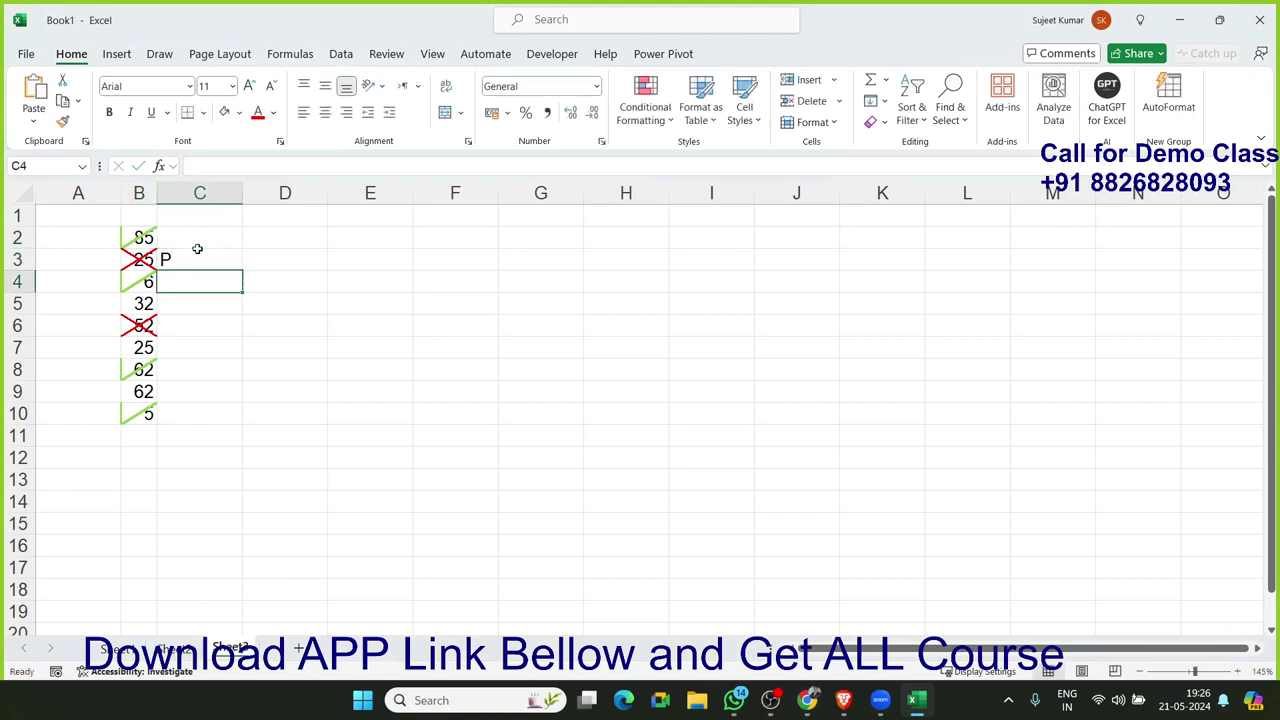
pyautogui.write('O')
# Step: Set C3:C4 to the Wingdings 2 font so they show a tick and a cross
pyautogui.keyDown('shift'); pyautogui.click(197, 248); pyautogui.keyUp('shift')
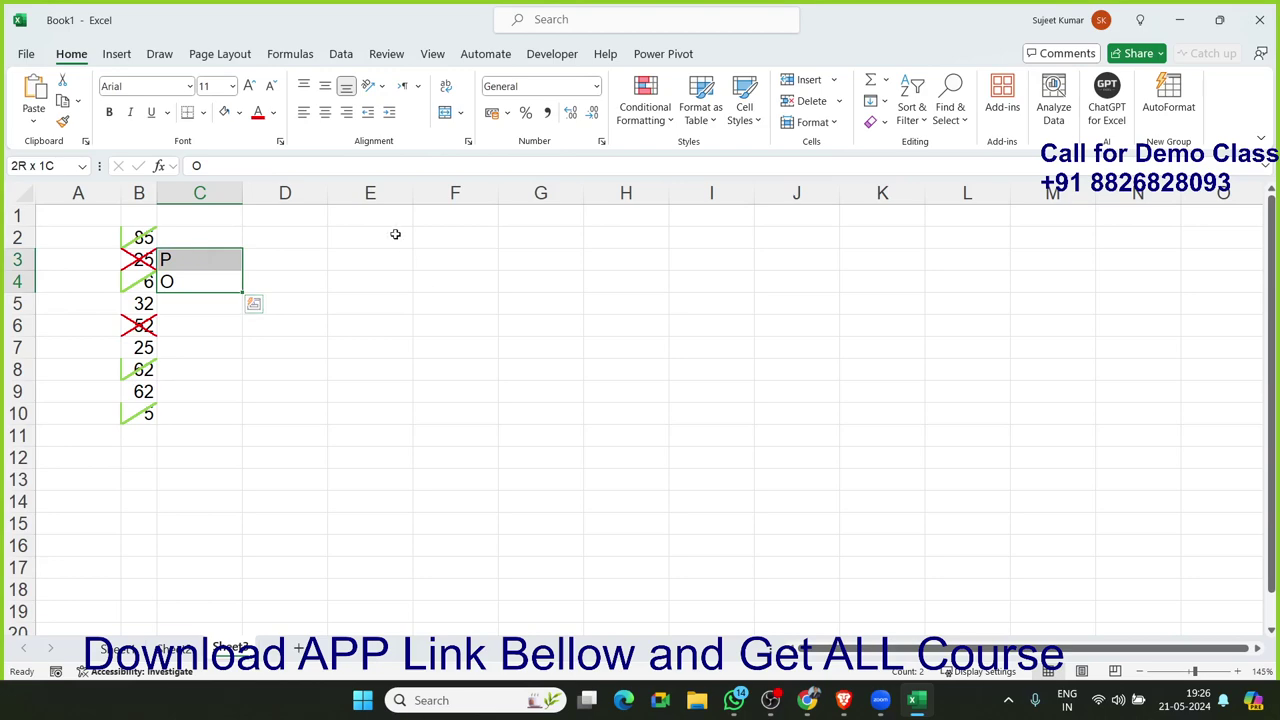
pyautogui.click(189, 86)
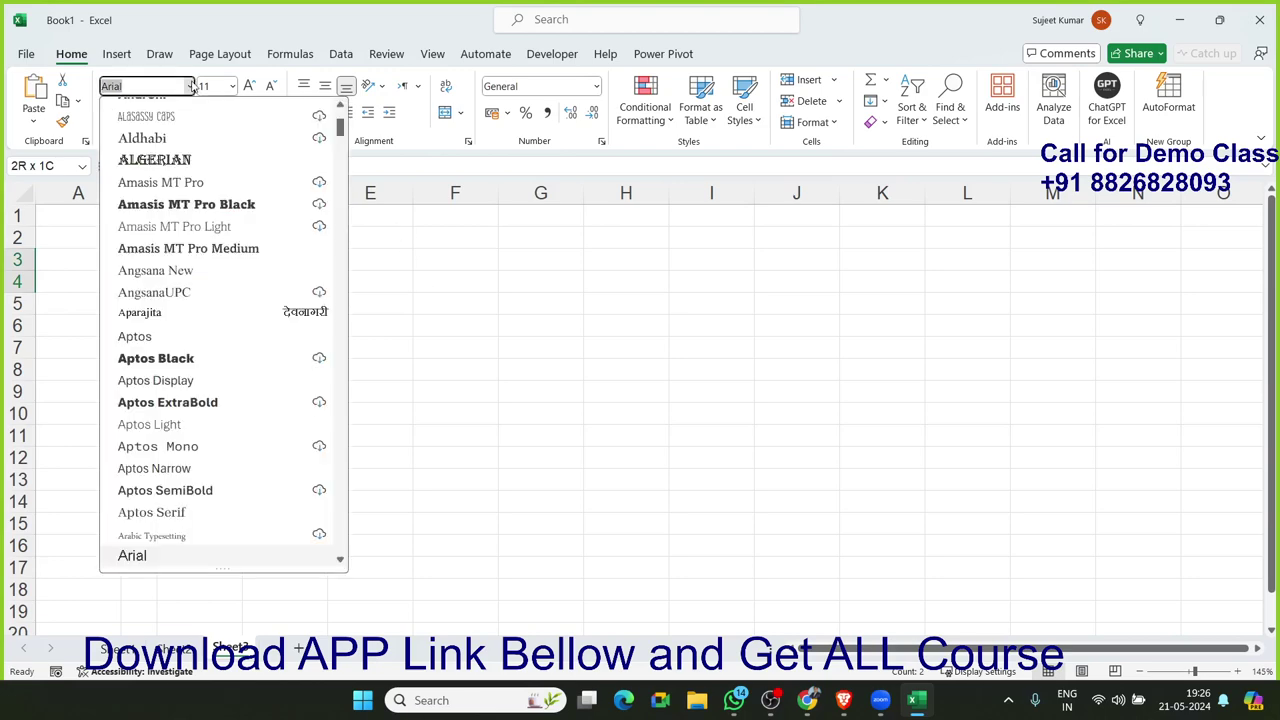
pyautogui.scroll(-3, 231, 405)
pyautogui.scroll(-4, 230, 407)
pyautogui.scroll(-4, 229, 440)
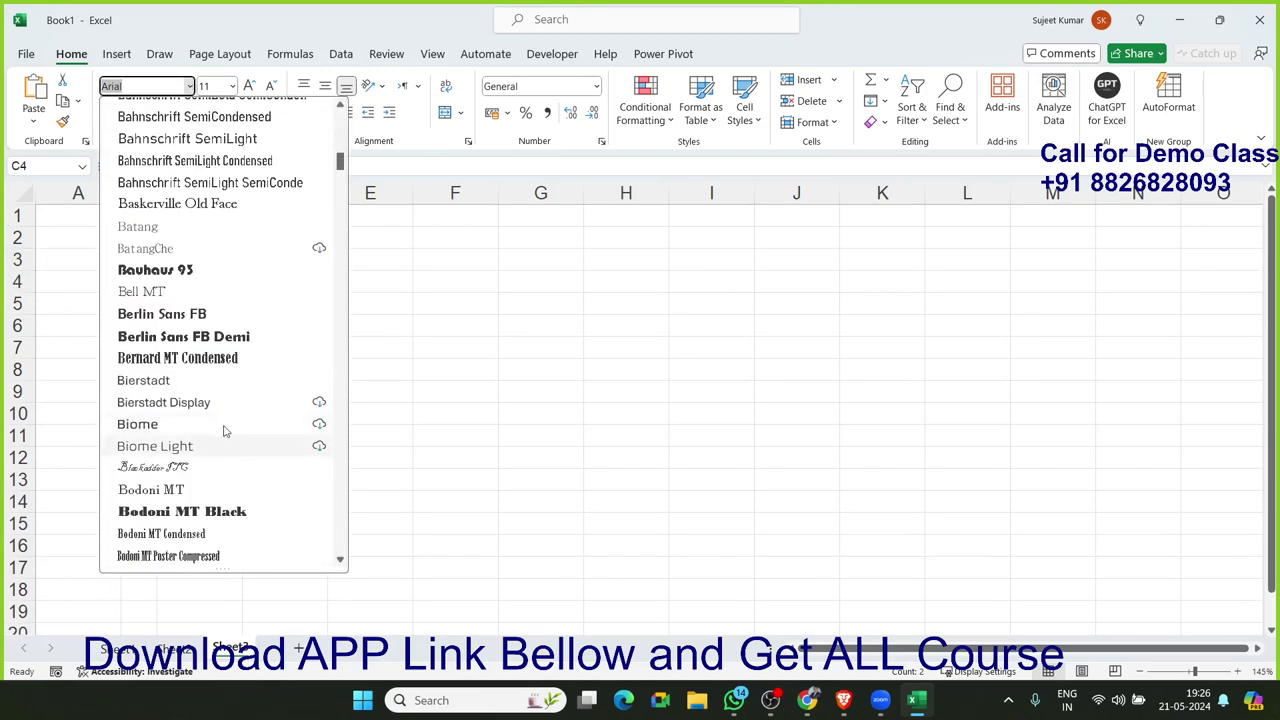
pyautogui.scroll(-4, 227, 450)
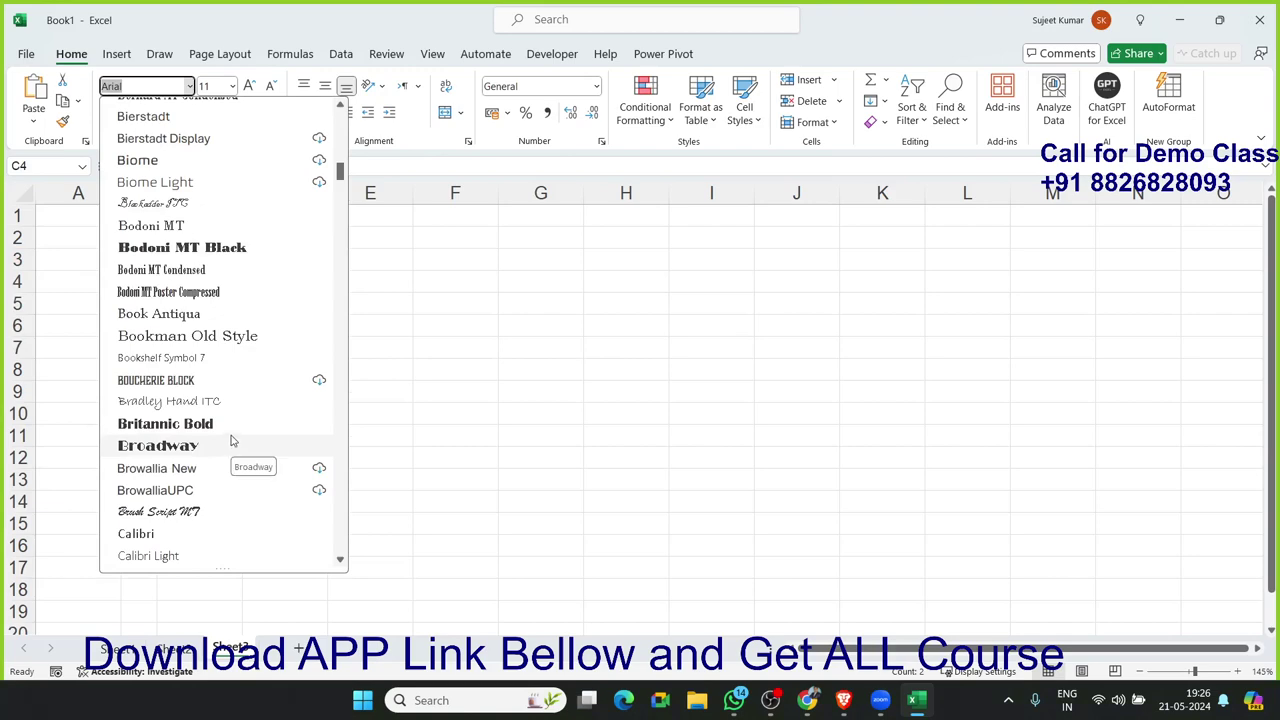
pyautogui.scroll(-2, 230, 300)
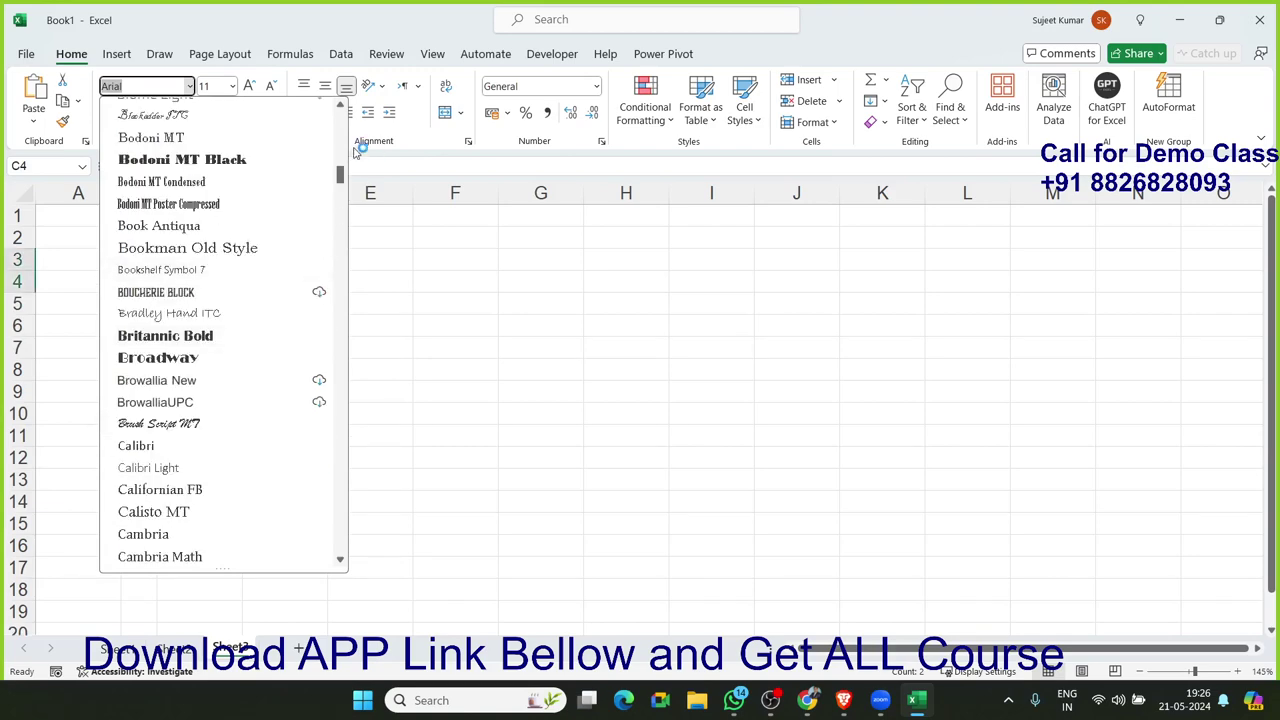
pyautogui.moveTo(341, 174); pyautogui.dragTo(340, 545)
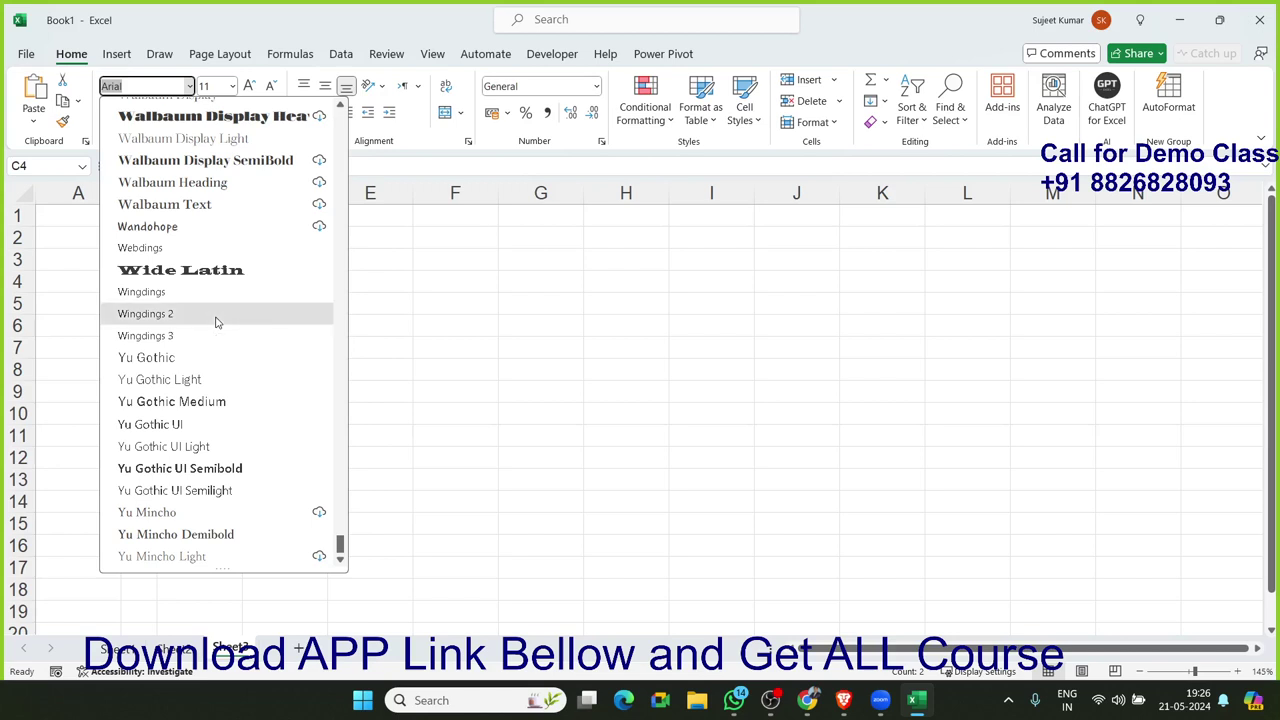
pyautogui.click(216, 318)
pyautogui.click(215, 317)
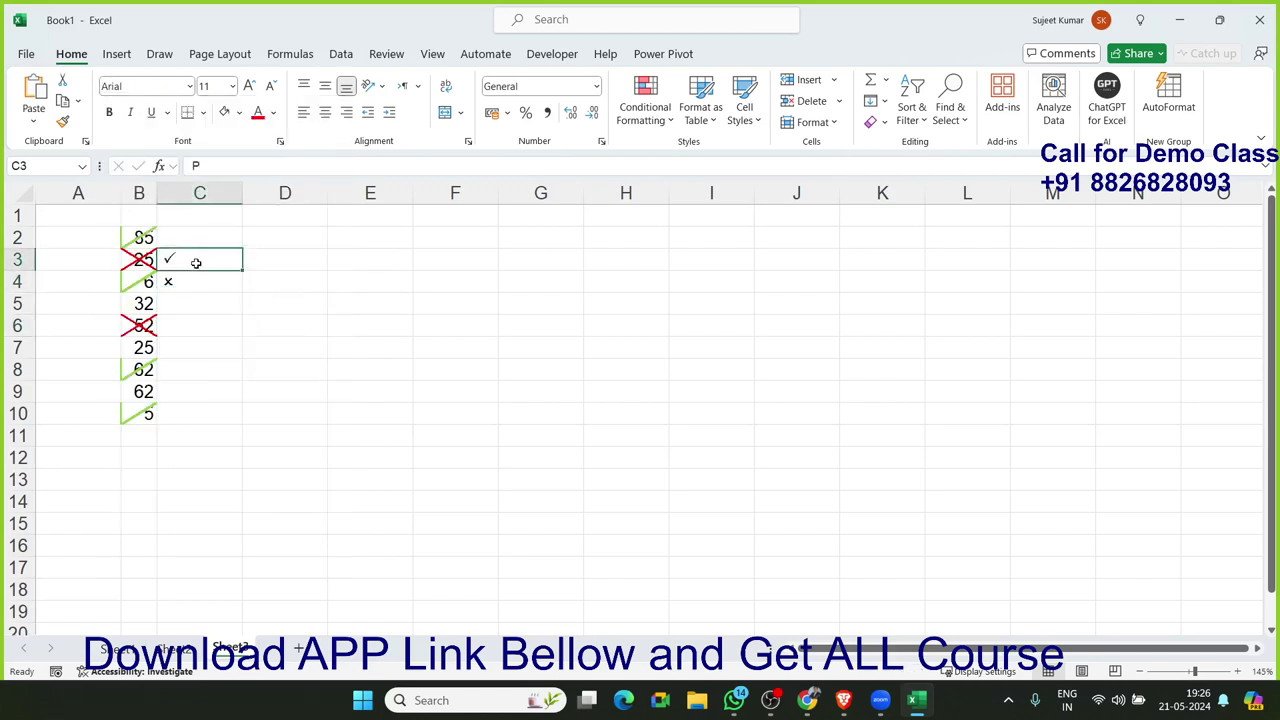
# Step: Fill the tick/cross pattern down to C10 and copy C3's tick up into C2
pyautogui.moveTo(197, 260); pyautogui.dragTo(241, 430)
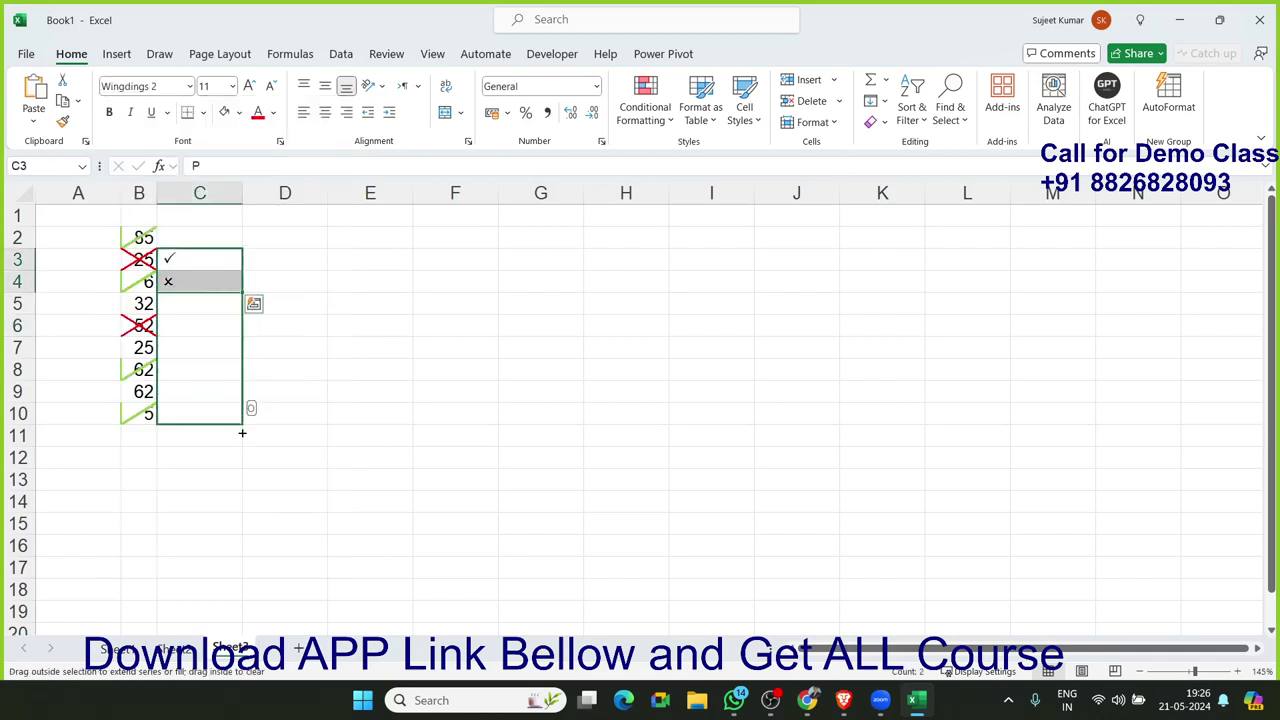
pyautogui.click(206, 400)
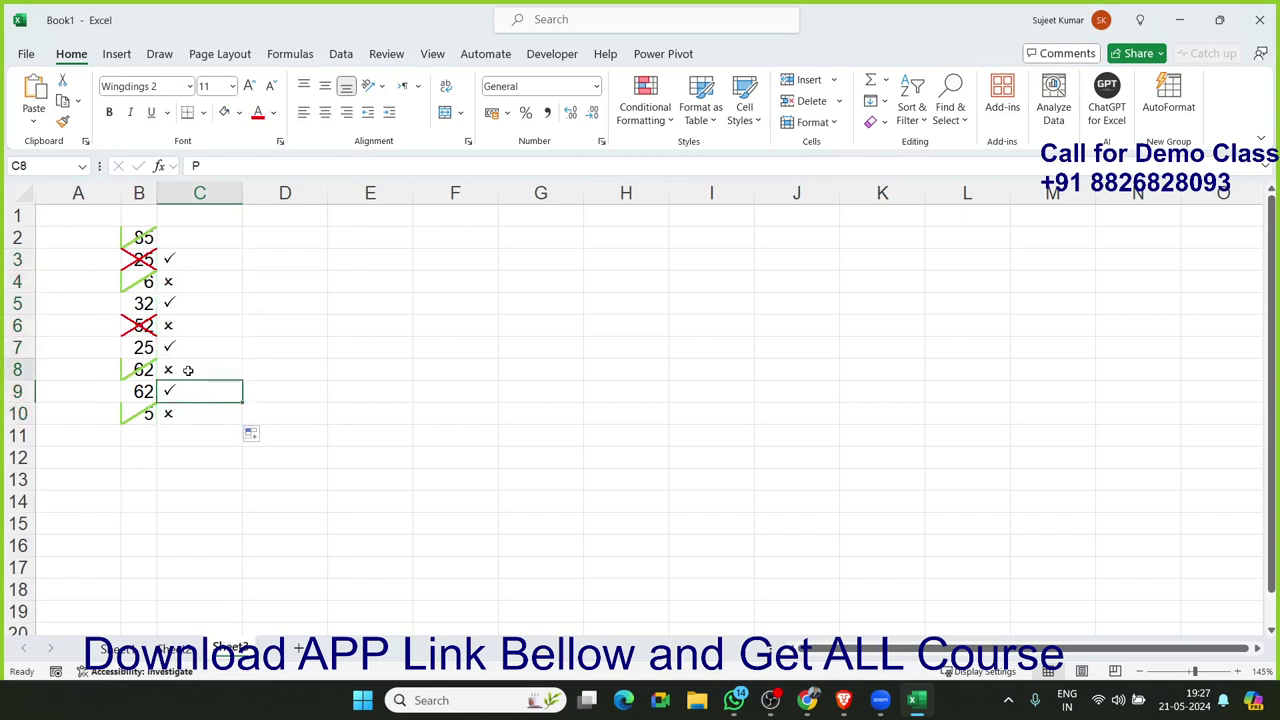
pyautogui.click(188, 370)
pyautogui.click(181, 343)
pyautogui.click(170, 302)
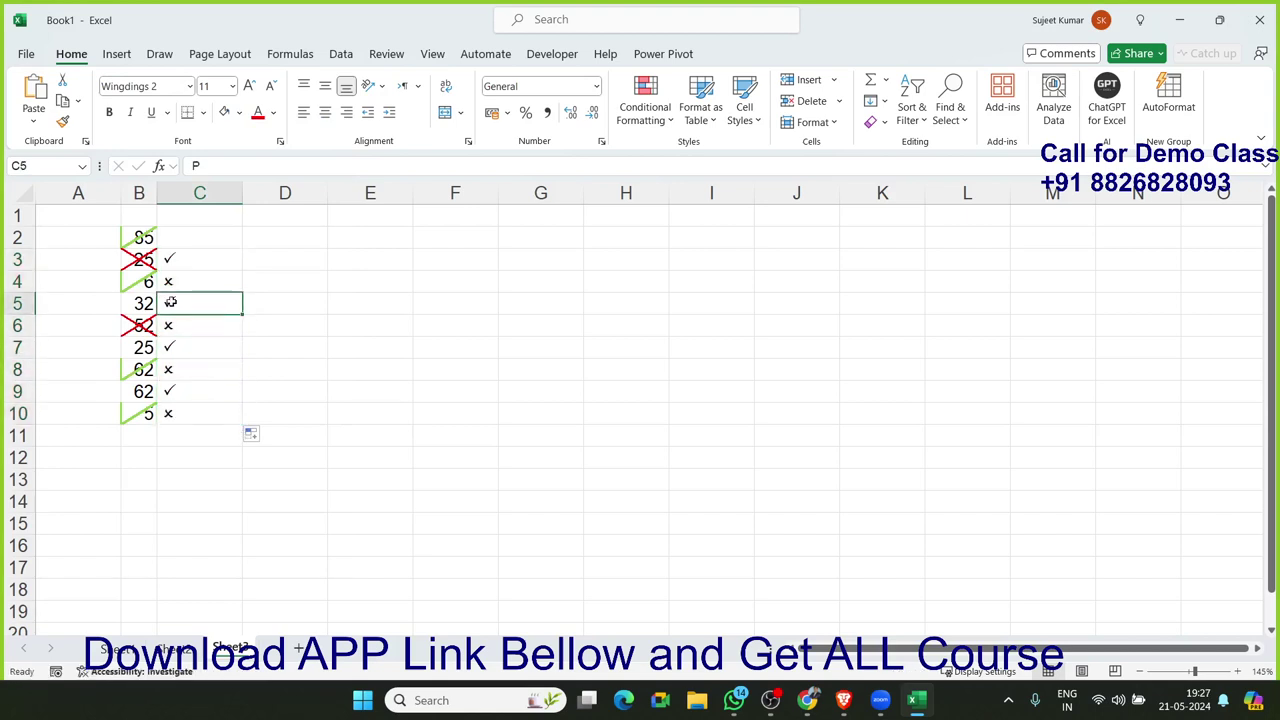
pyautogui.click(171, 282)
pyautogui.click(171, 260)
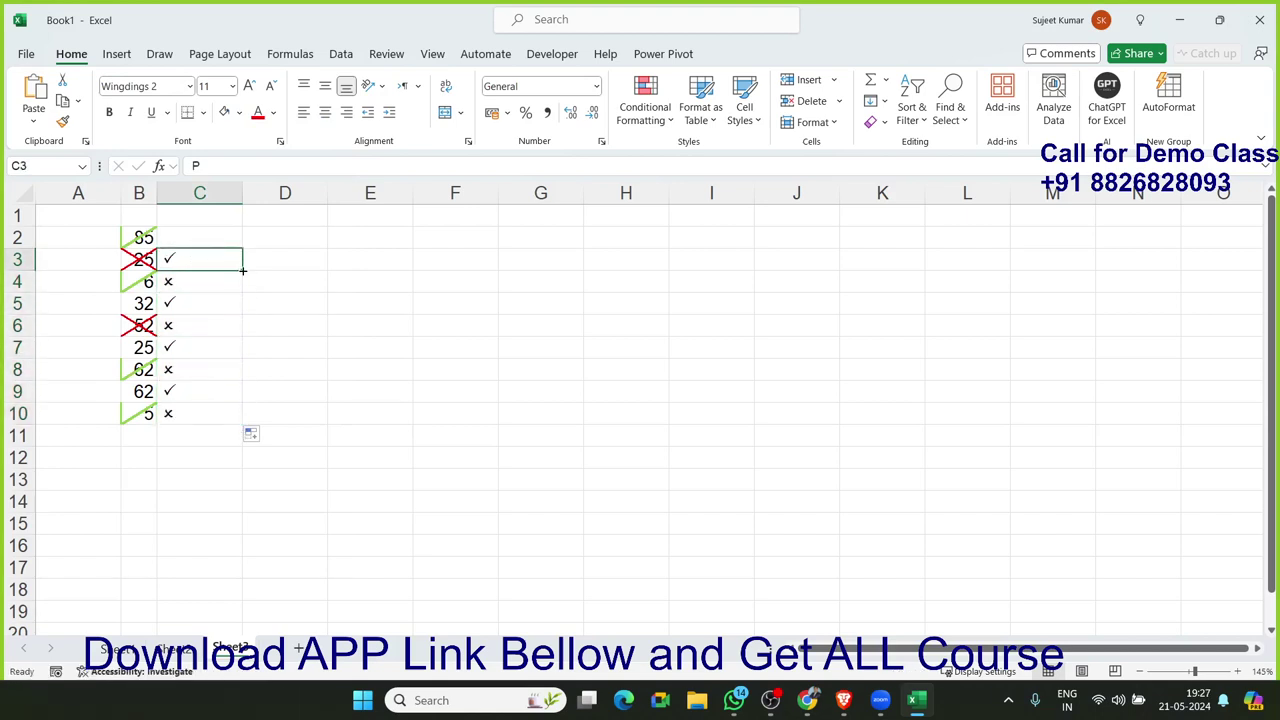
pyautogui.moveTo(242, 270); pyautogui.dragTo(232, 234)
pyautogui.click(229, 237)
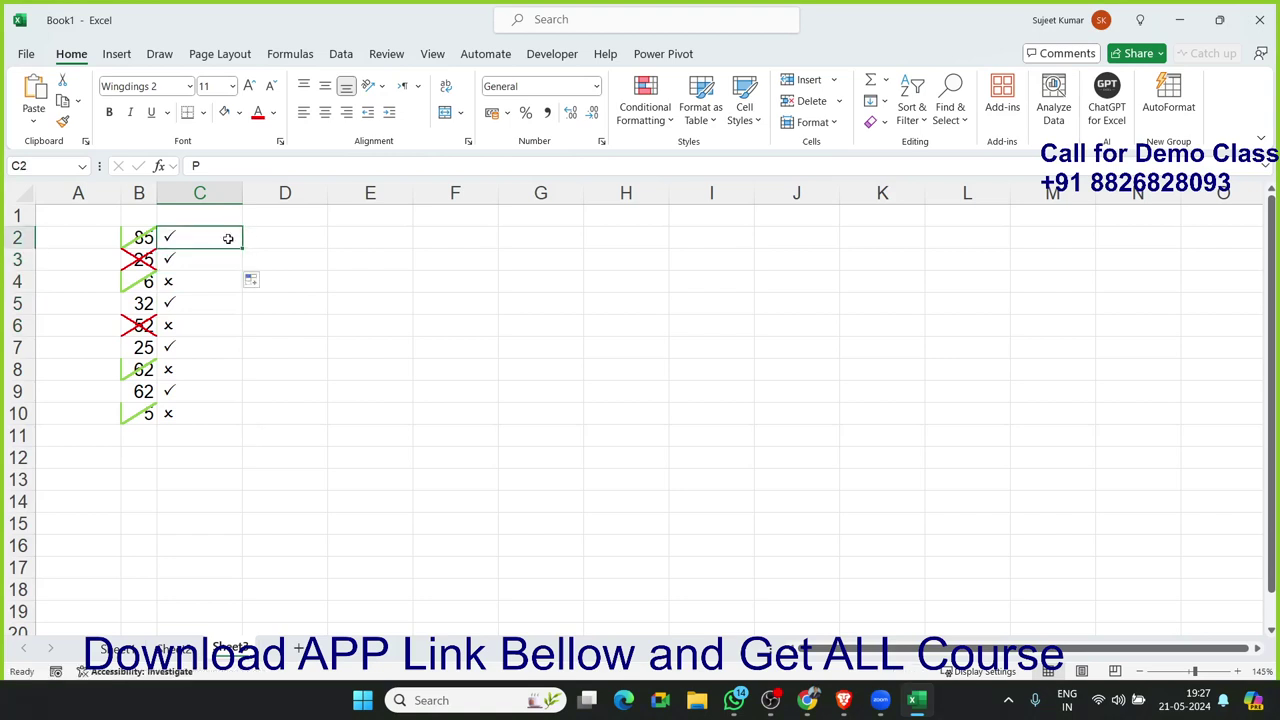
pyautogui.click(220, 257)
pyautogui.click(197, 319)
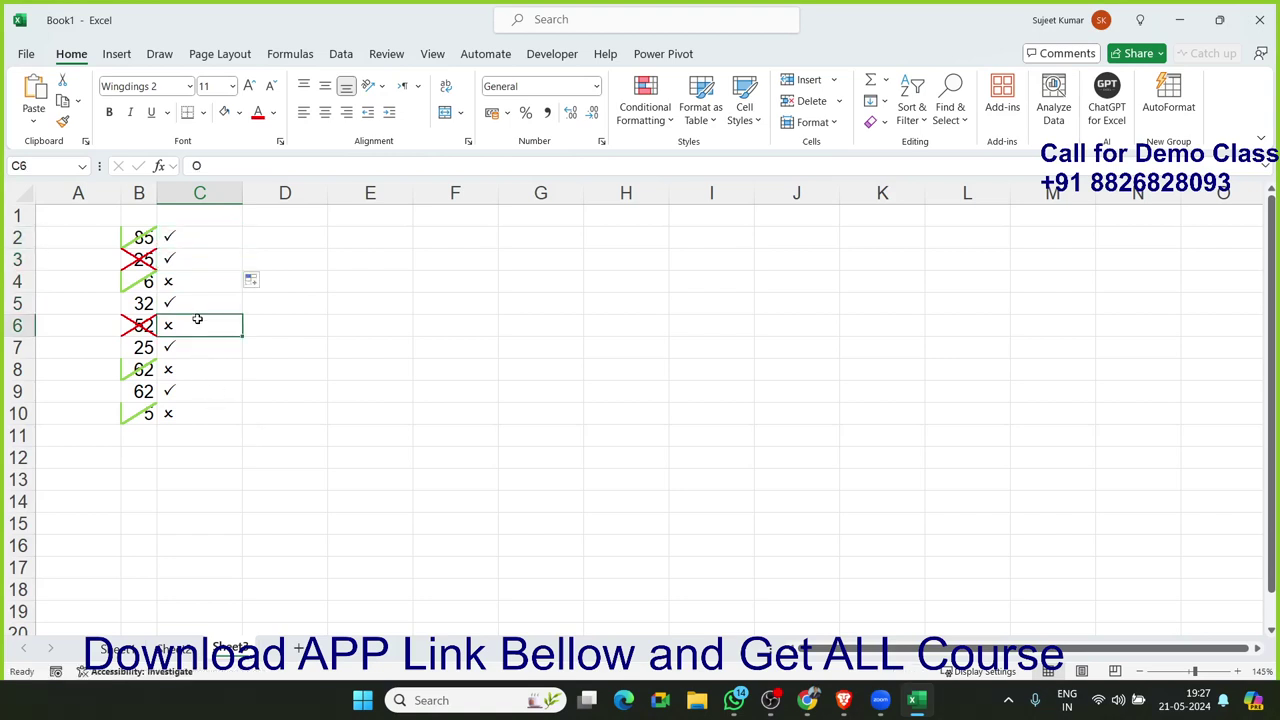
# Step: Inspect the P behind C2's tick without changing it, then check B8 and C10
pyautogui.doubleClick(208, 236)
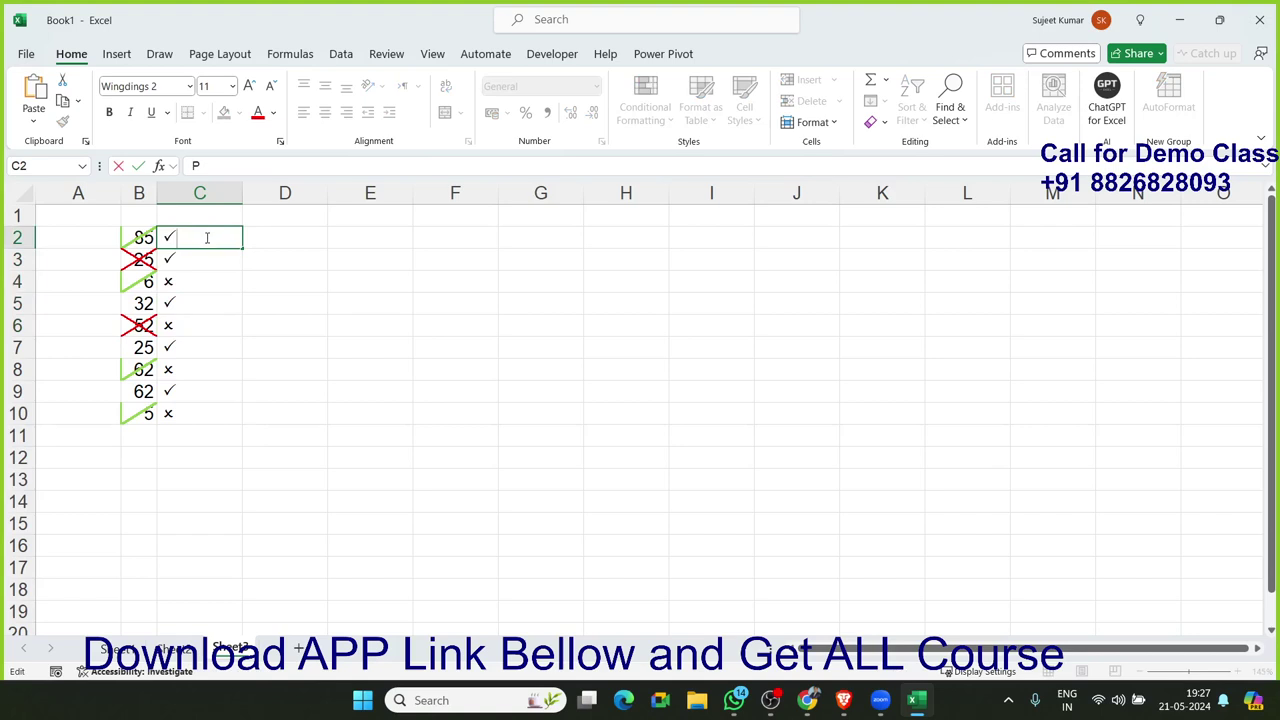
pyautogui.click(201, 166)
pyautogui.moveTo(199, 166); pyautogui.dragTo(187, 166)
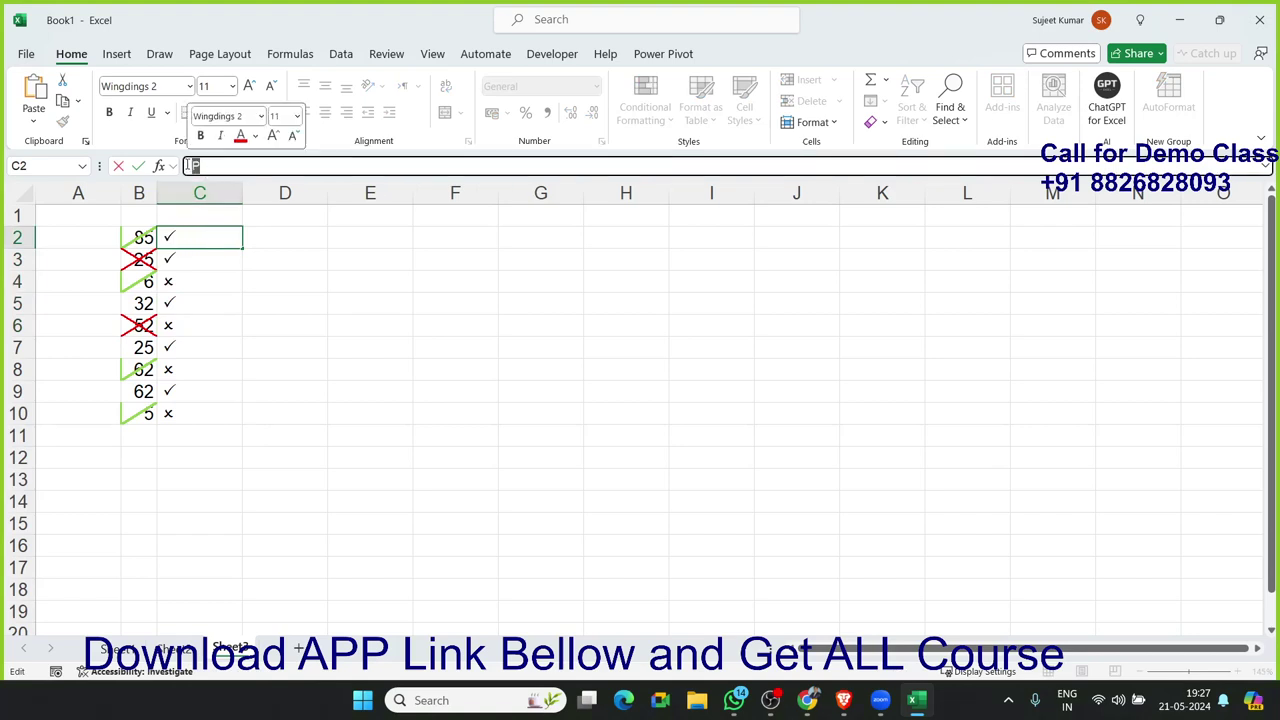
pyautogui.press('Escape')
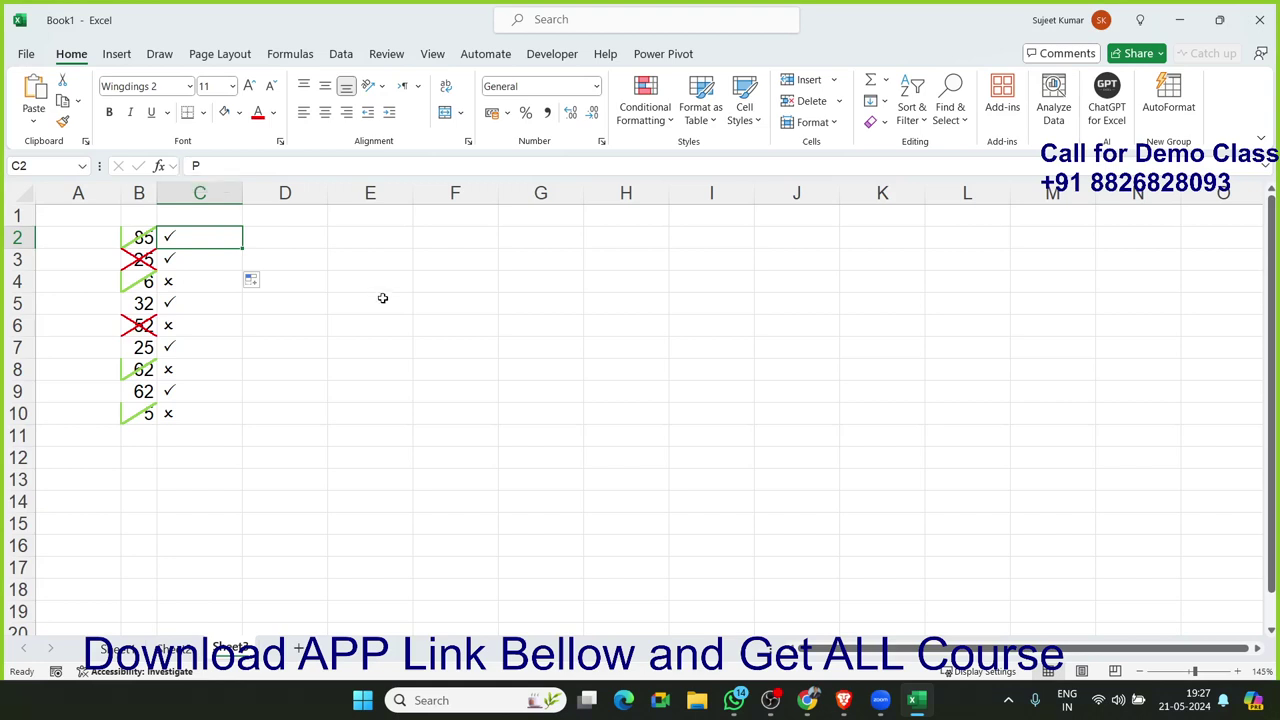
pyautogui.click(149, 368)
pyautogui.click(194, 404)
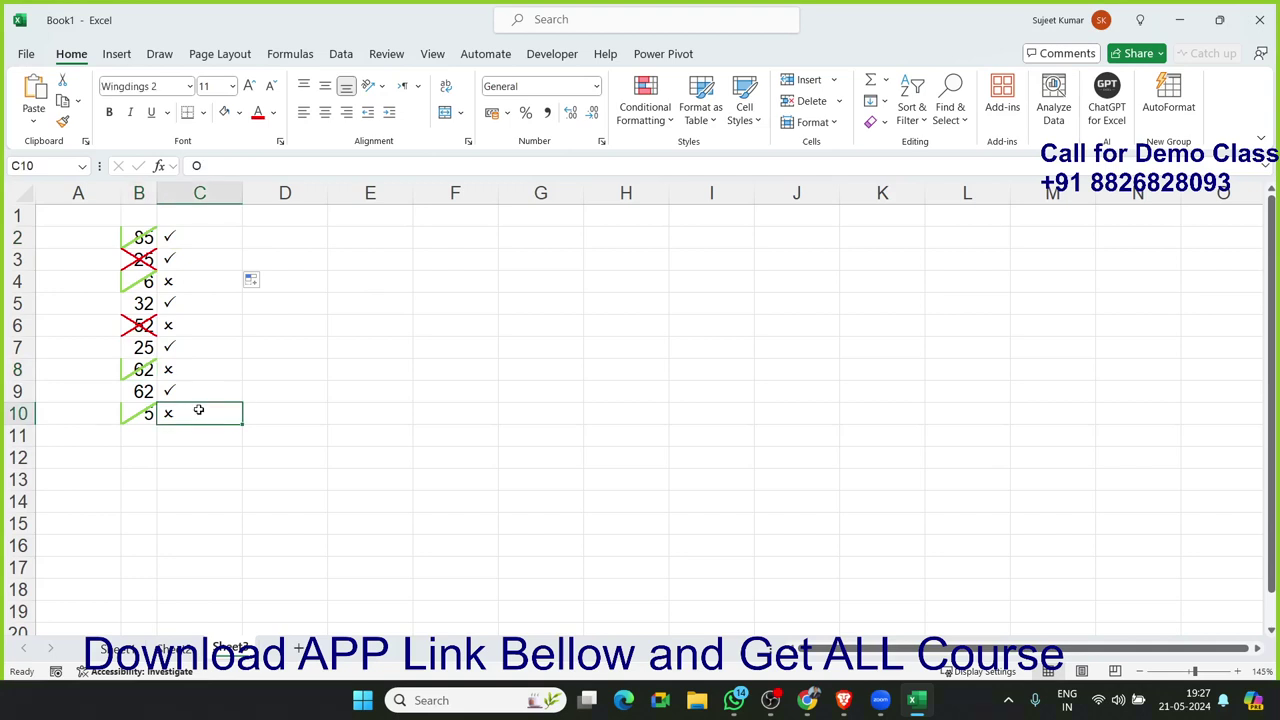
# Step: Add Sheet4, make row 4 much taller and widen column C to 24.40
pyautogui.click(404, 359)
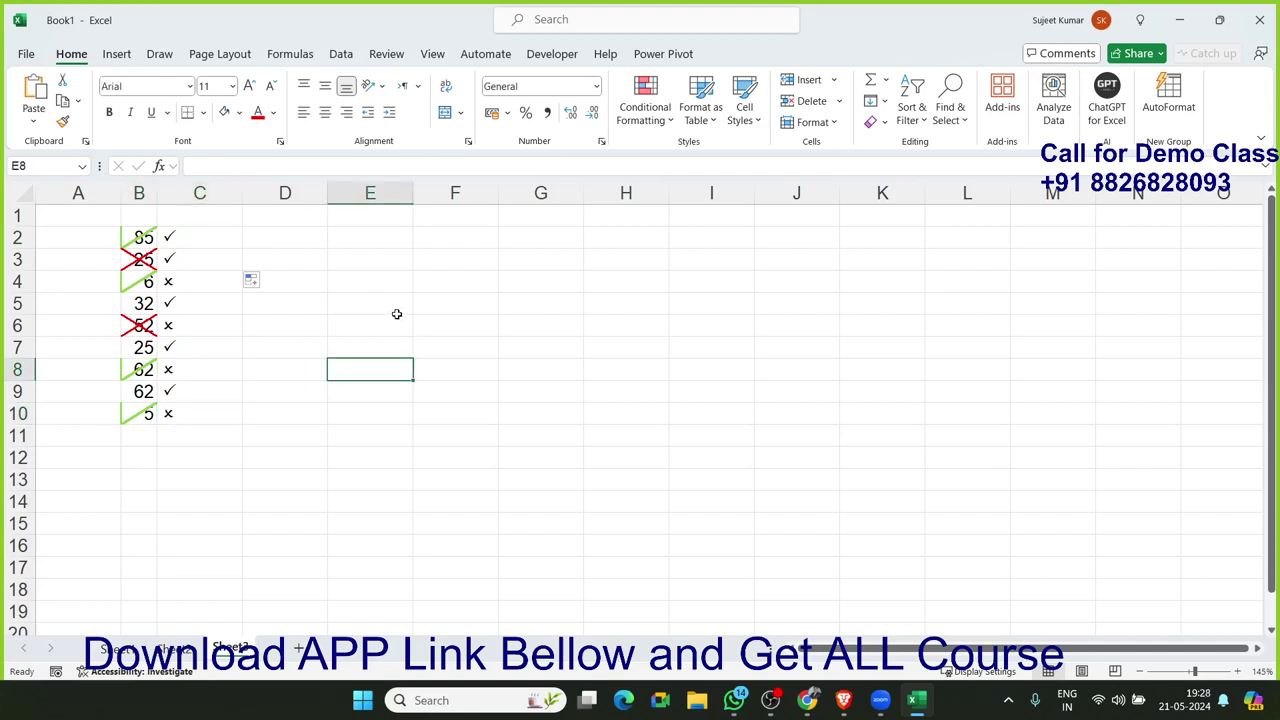
pyautogui.click(298, 648)
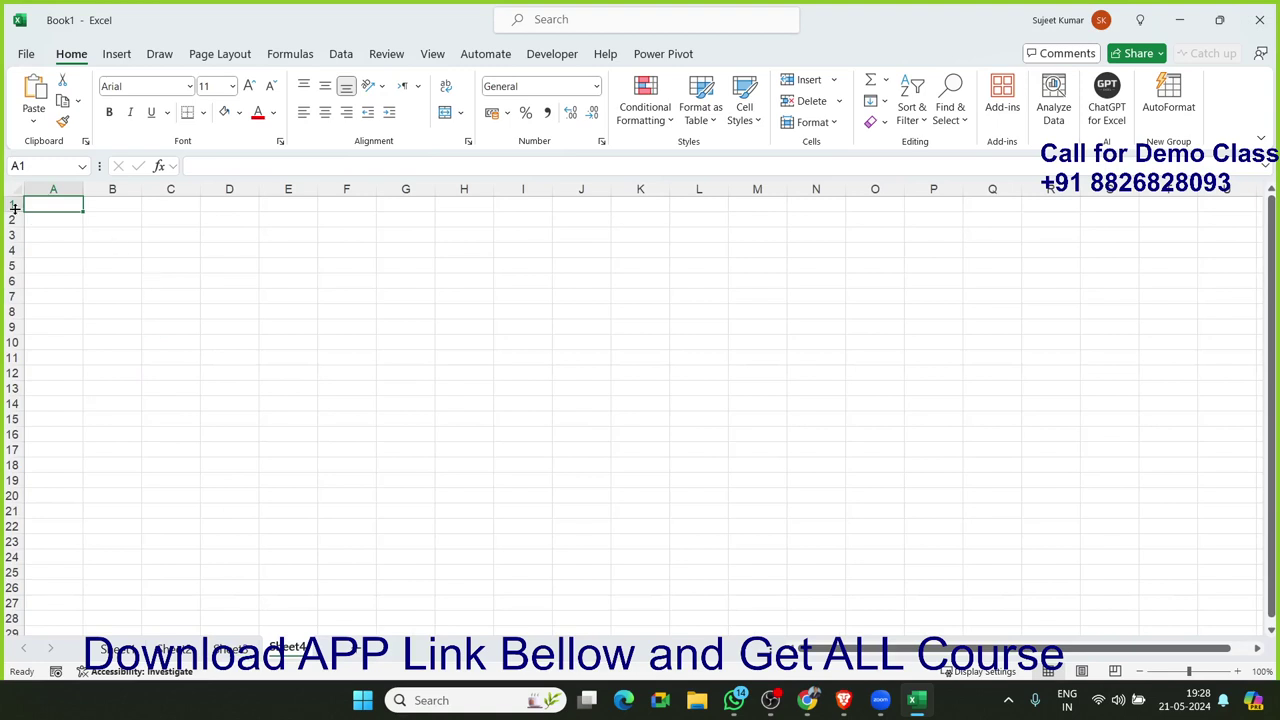
pyautogui.click(186, 250)
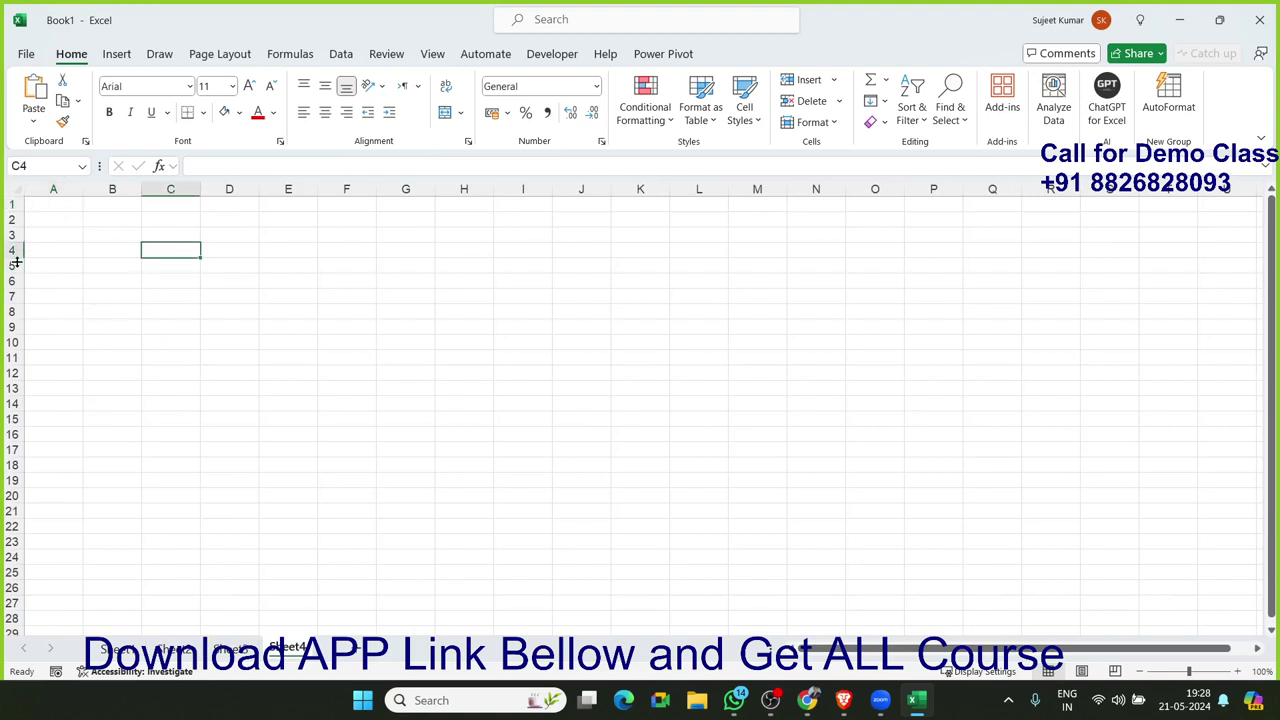
pyautogui.moveTo(14, 257); pyautogui.dragTo(14, 292)
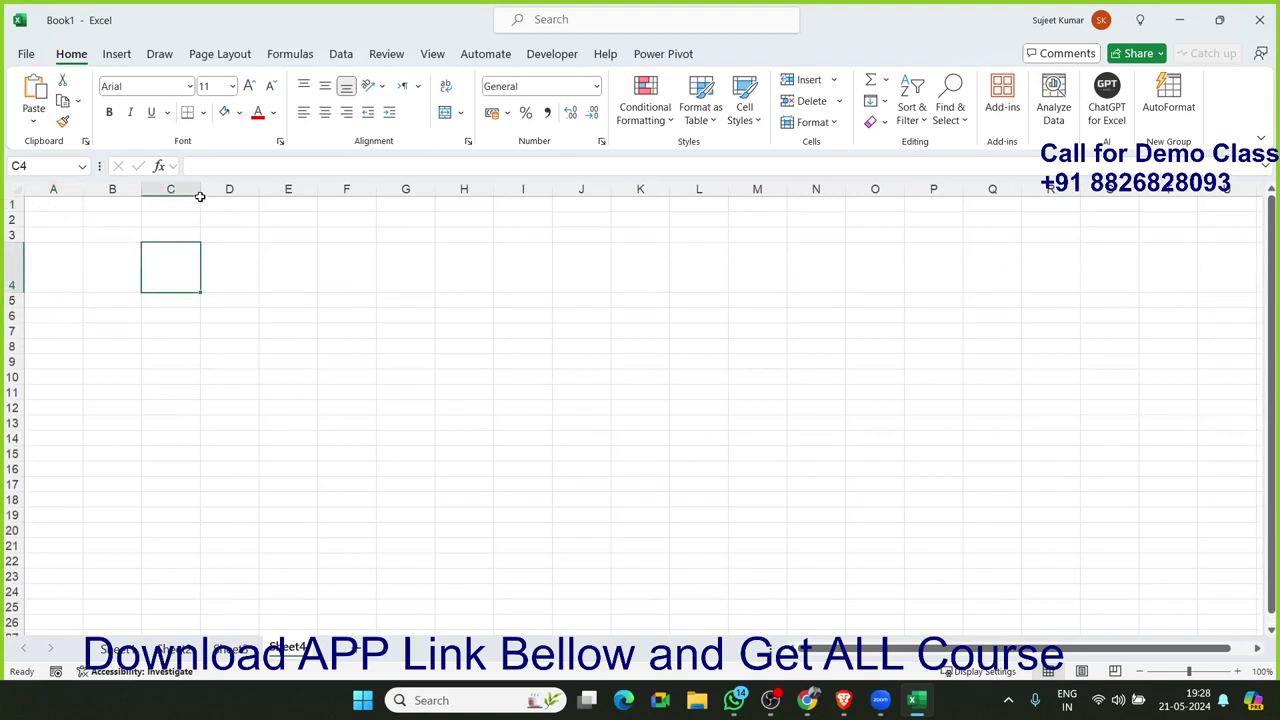
pyautogui.moveTo(200, 195); pyautogui.dragTo(320, 199)
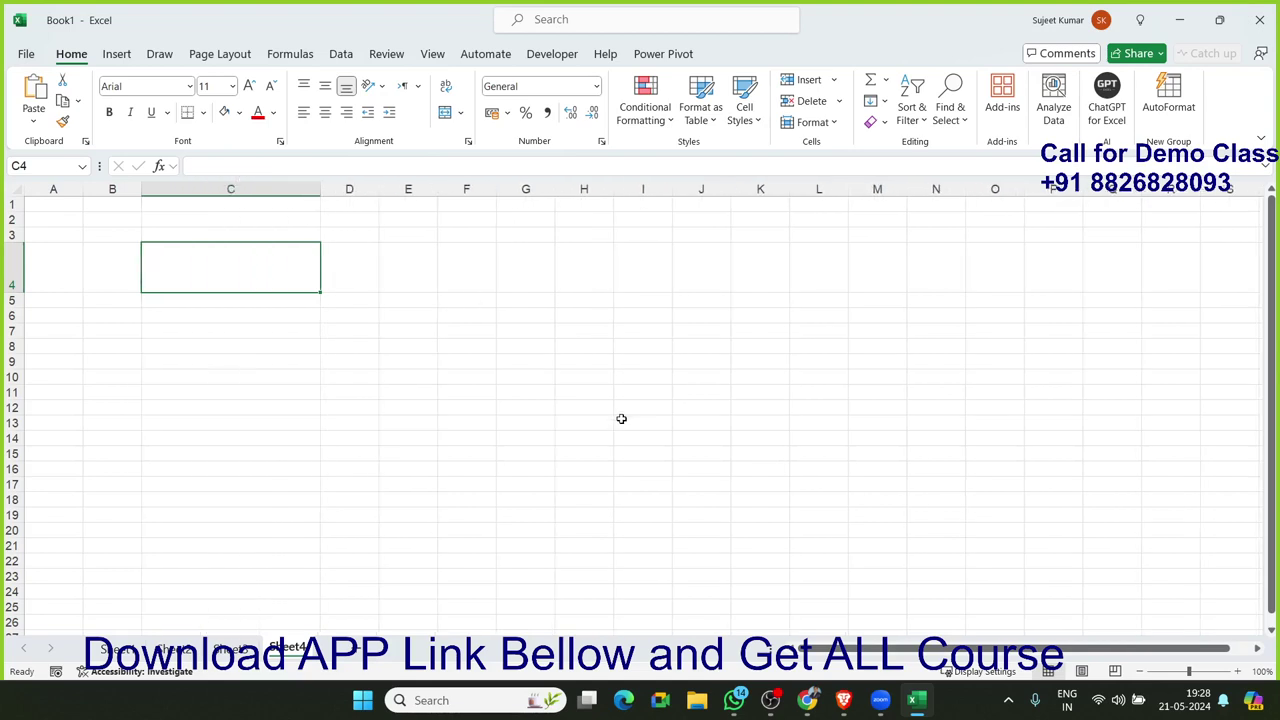
pyautogui.click(807, 700)
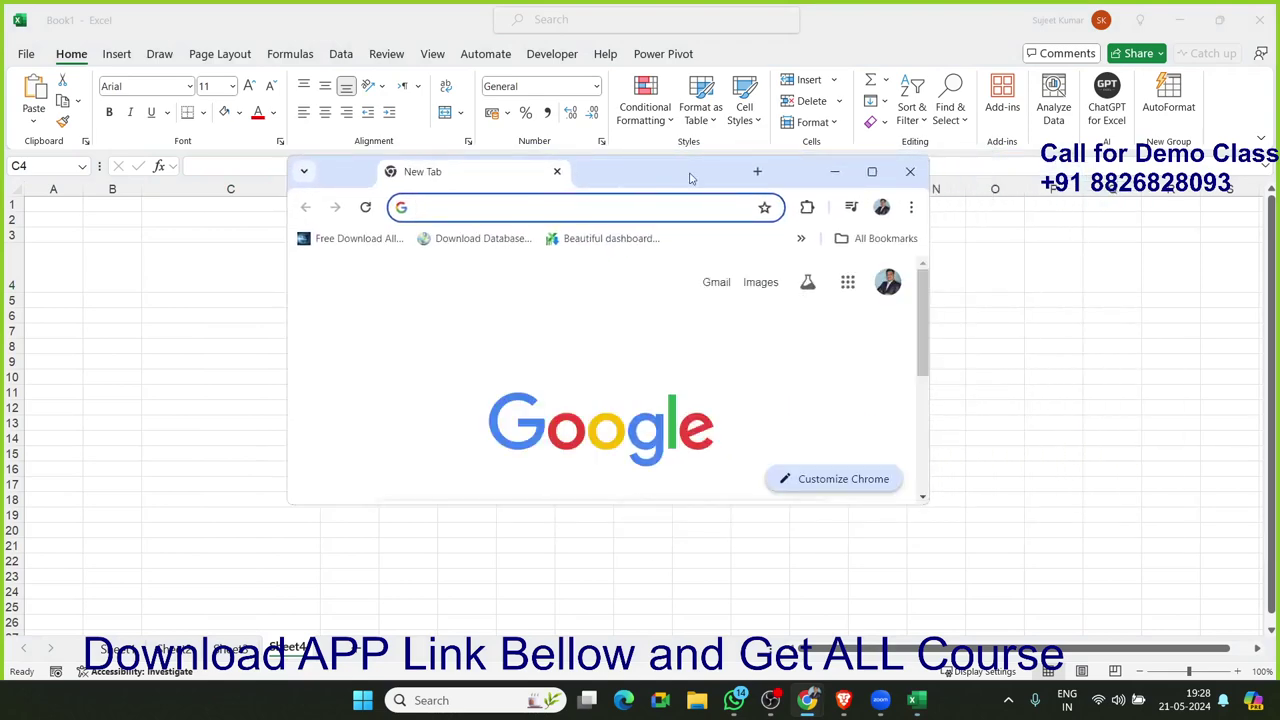
# Step: Maximize Chrome, try the Google search box a few times, then minimize back to Excel
pyautogui.click(872, 174)
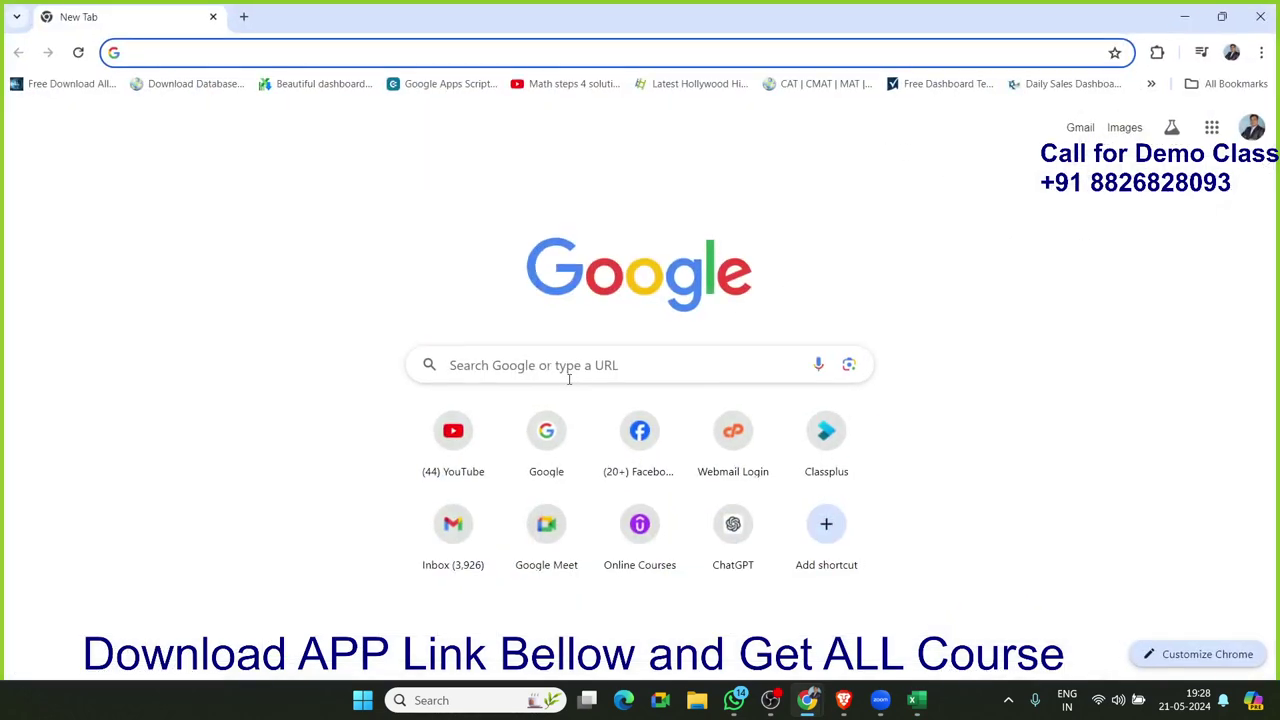
pyautogui.click(513, 370)
pyautogui.click(291, 390)
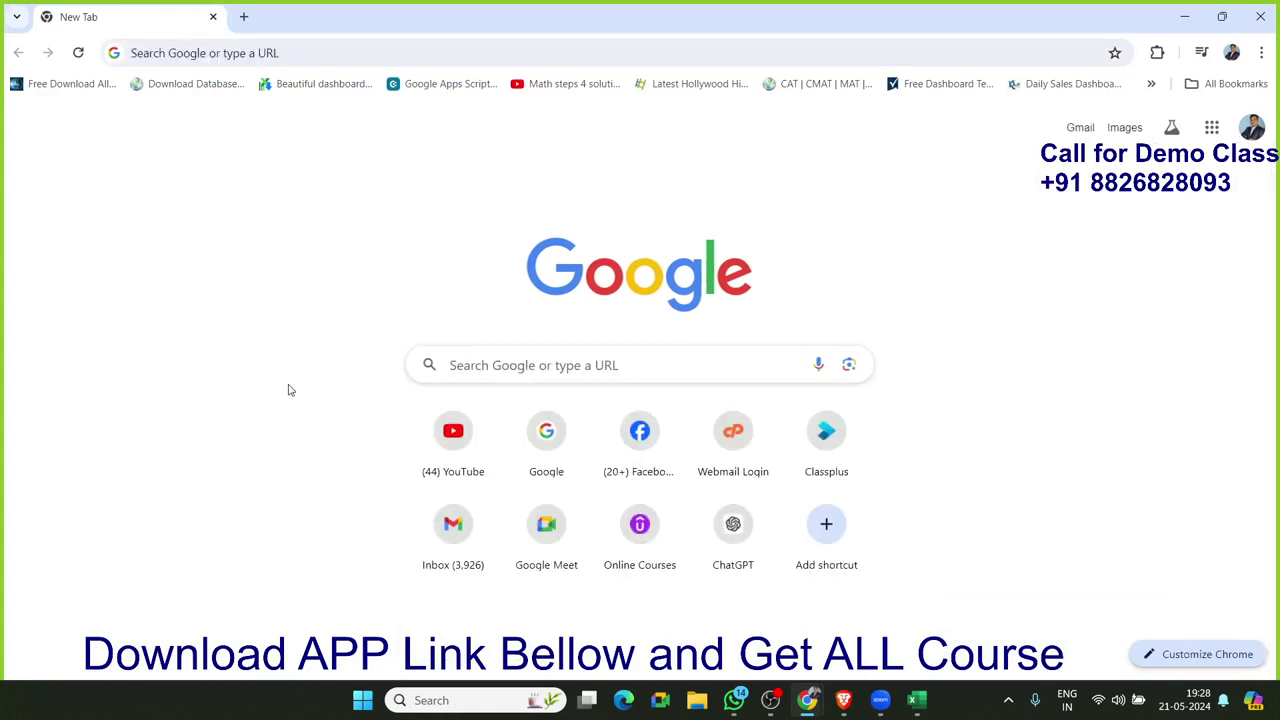
pyautogui.click(431, 369)
pyautogui.click(385, 376)
pyautogui.click(462, 364)
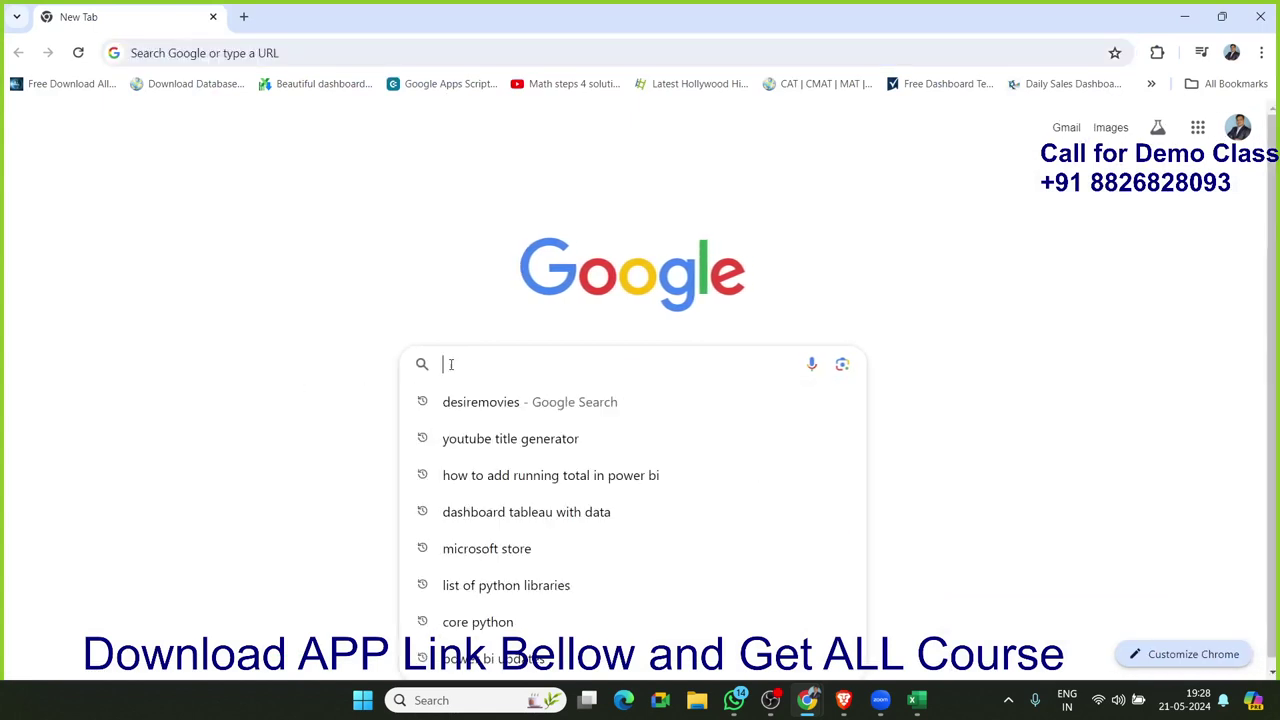
pyautogui.click(308, 374)
pyautogui.click(515, 360)
pyautogui.click(1181, 16)
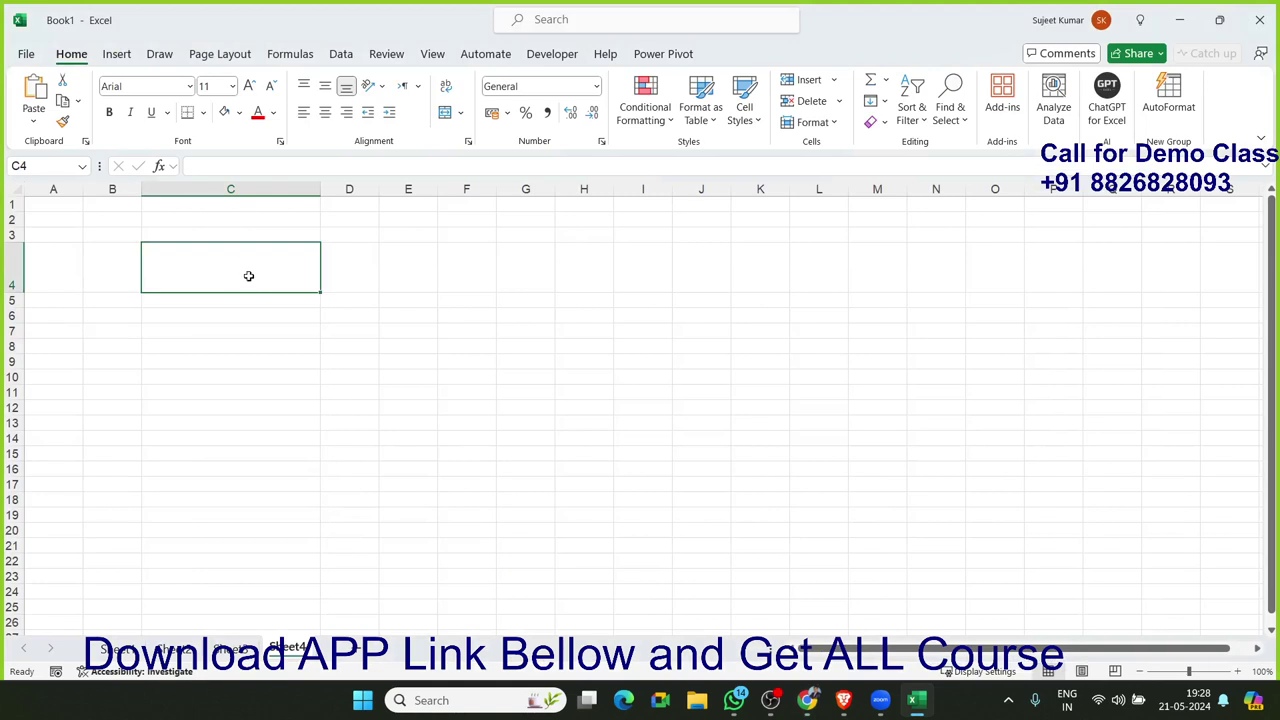
# Step: Fill C4 light grey and type the label 'EternteName' into it
pyautogui.click(239, 114)
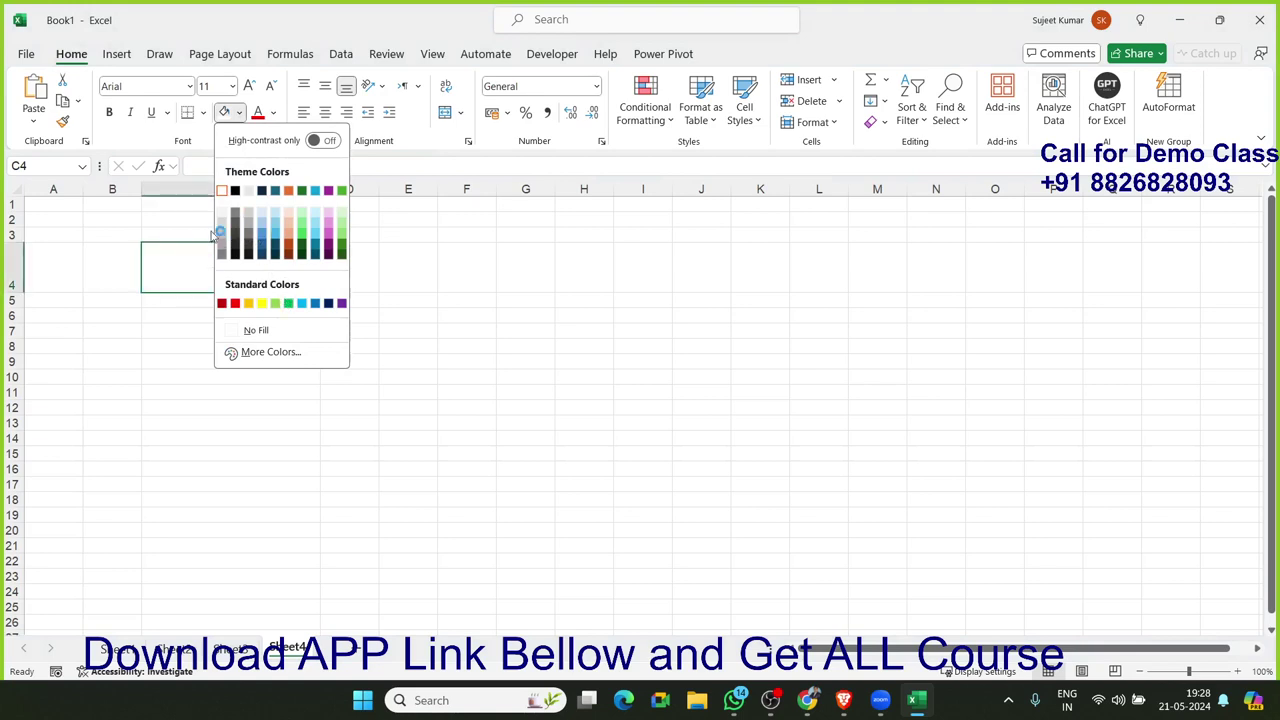
pyautogui.click(222, 230)
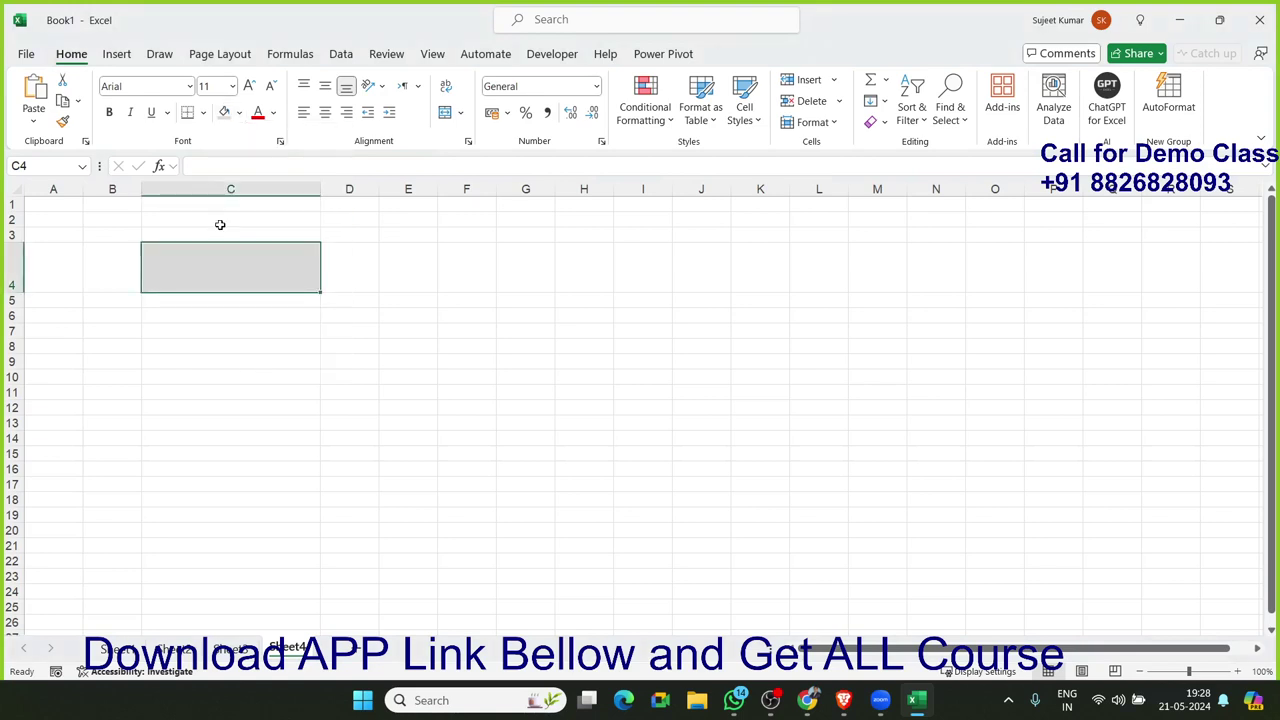
pyautogui.click(226, 303)
pyautogui.click(183, 277)
pyautogui.write('Eter')
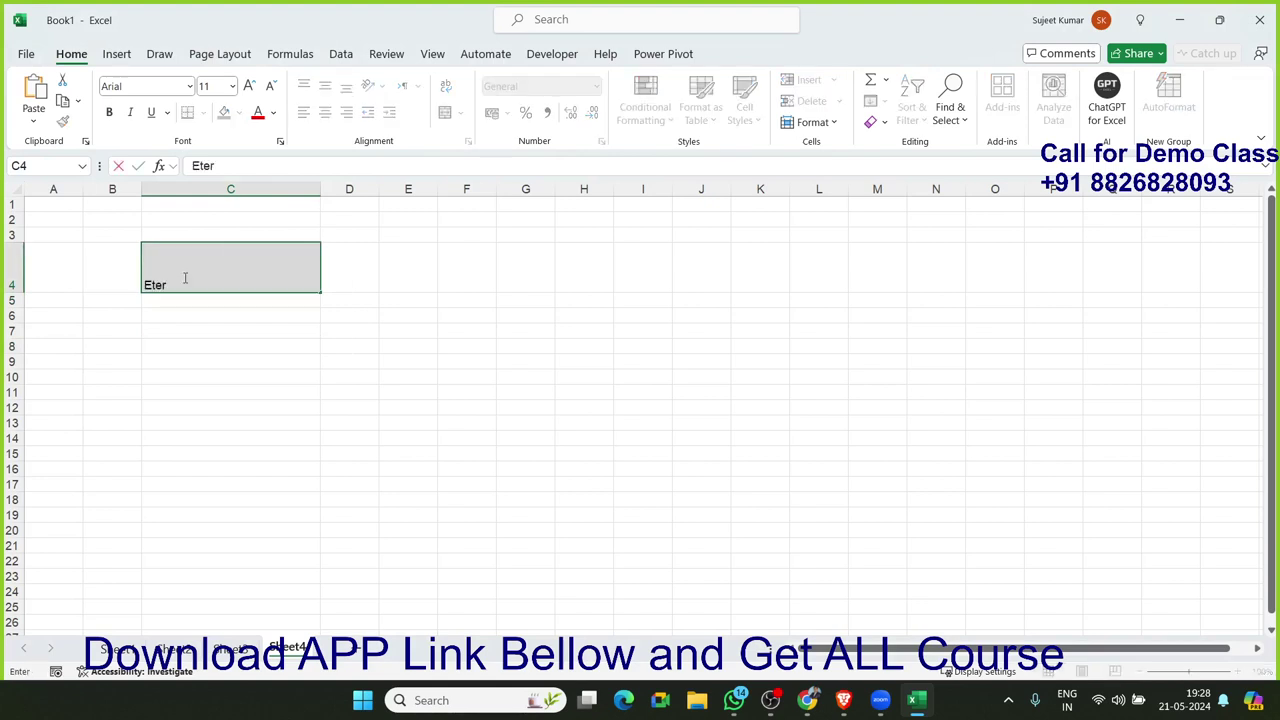
pyautogui.write('nte')
pyautogui.write('Name')
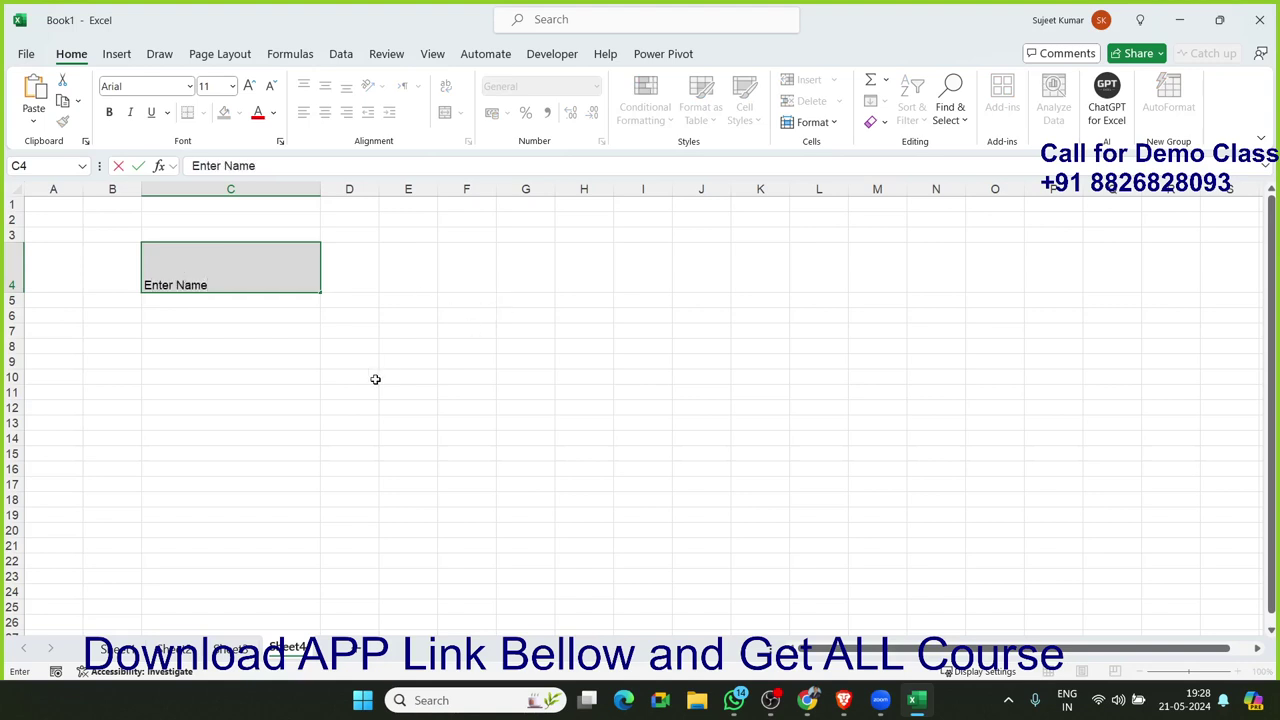
pyautogui.click(375, 379)
# Step: Centre C4 horizontally and vertically, then test with a sample name and delete it
pyautogui.click(276, 299)
pyautogui.click(268, 272)
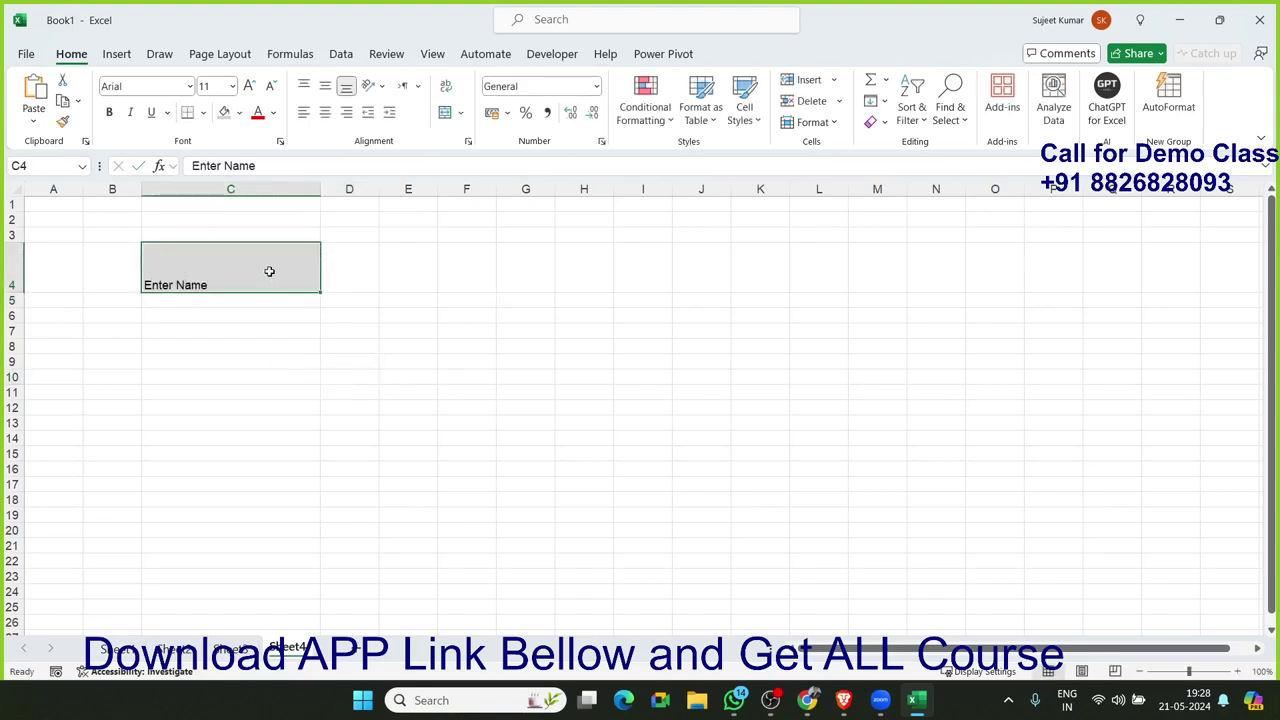
pyautogui.click(325, 112)
pyautogui.click(326, 88)
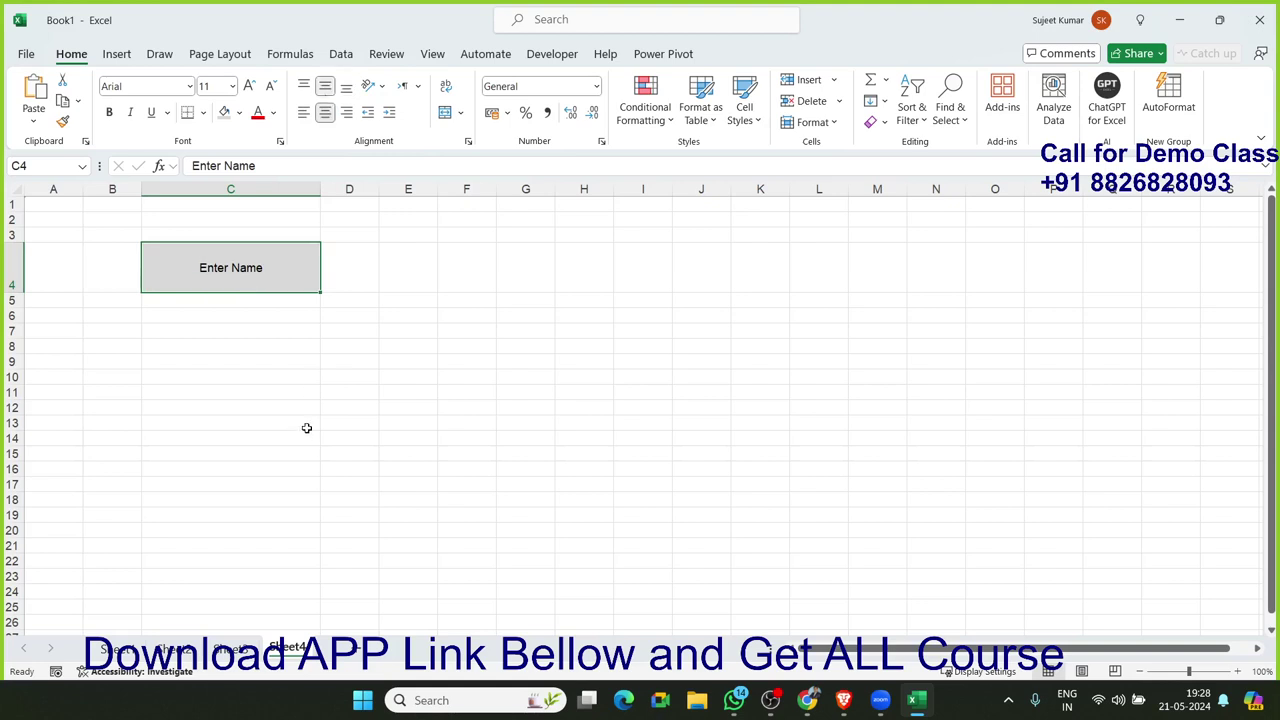
pyautogui.write('Puja')
pyautogui.press('Return')
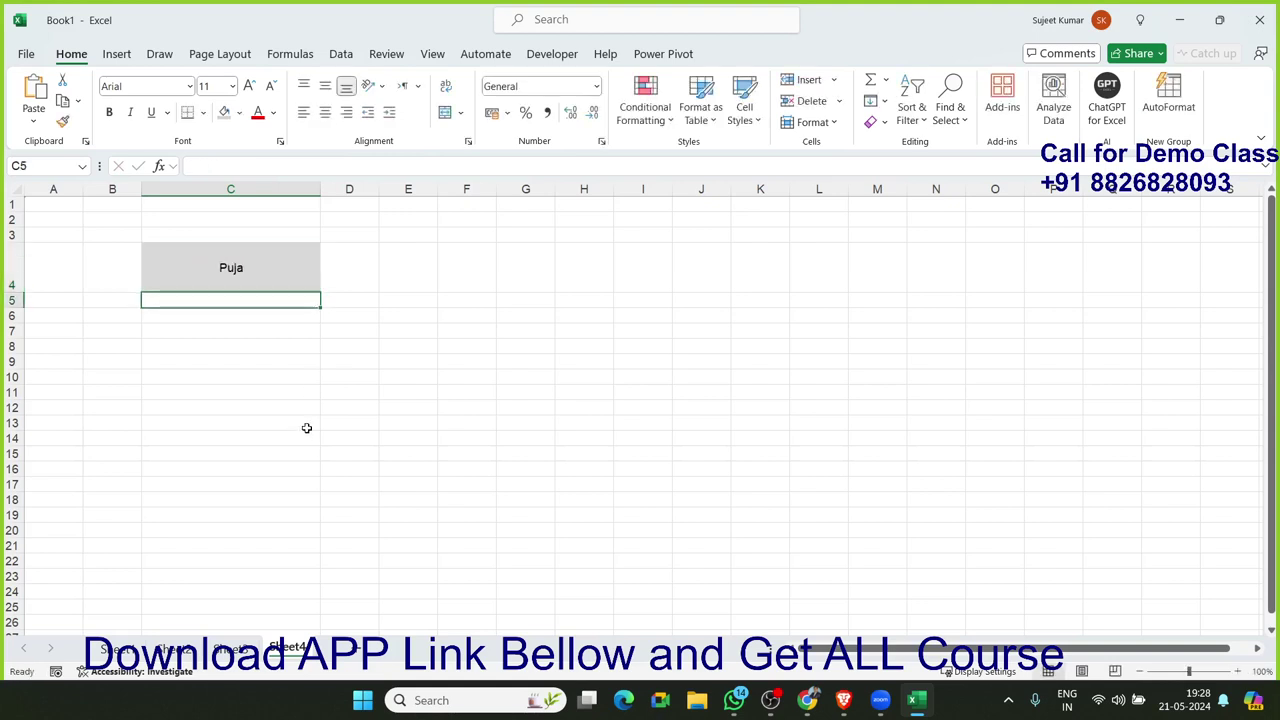
pyautogui.press('Up')
pyautogui.press('Delete')
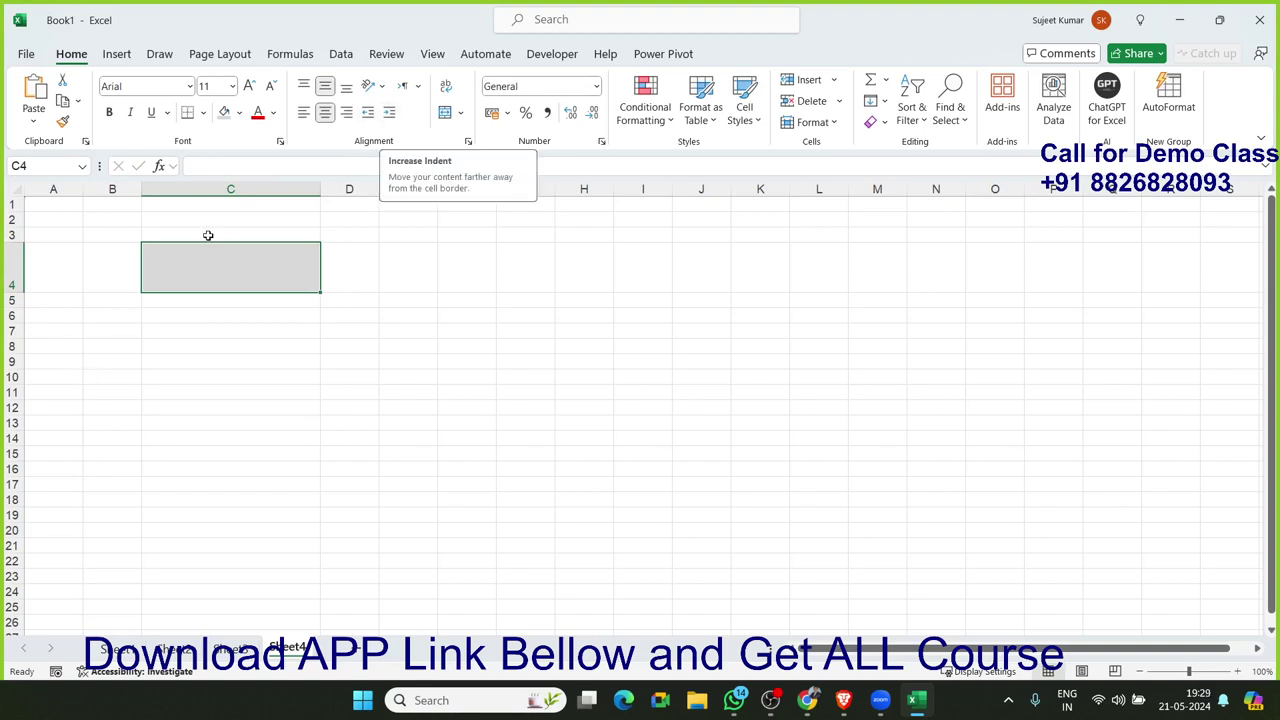
# Step: Enter the 'Enter Name' label in B4, centre it vertically, and left-align it with several indent steps
pyautogui.click(128, 260)
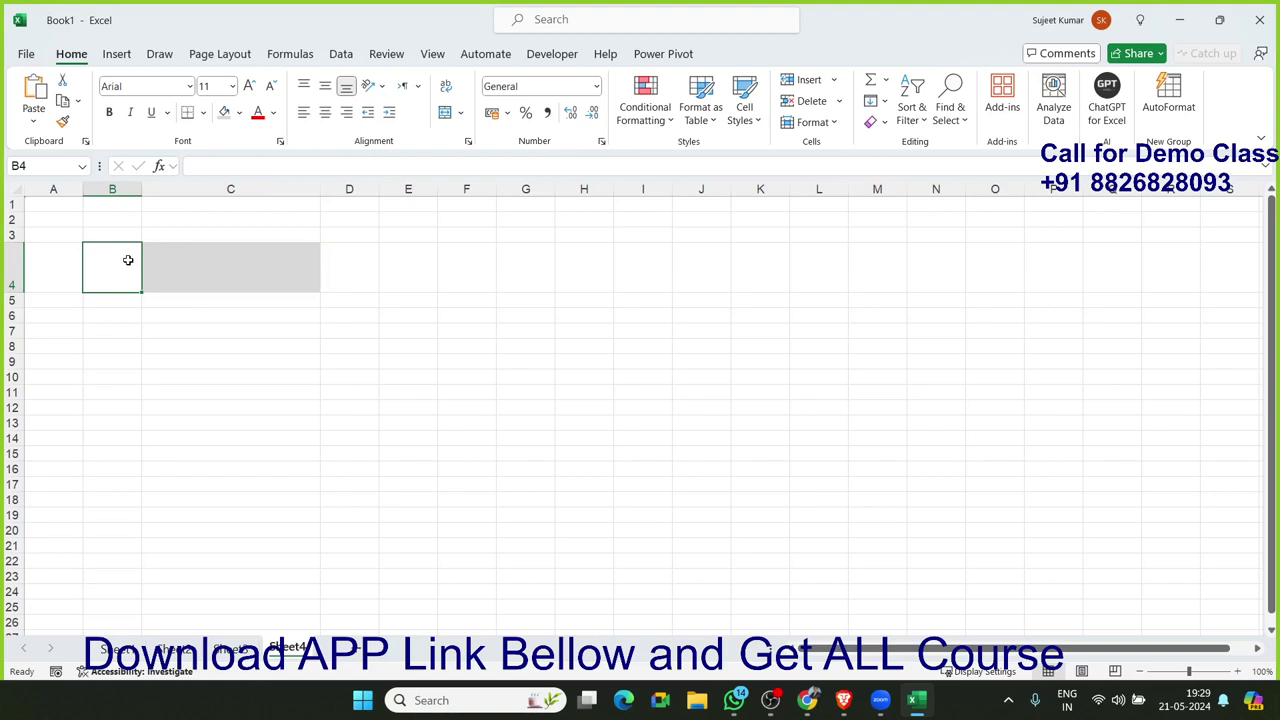
pyautogui.write('Enter')
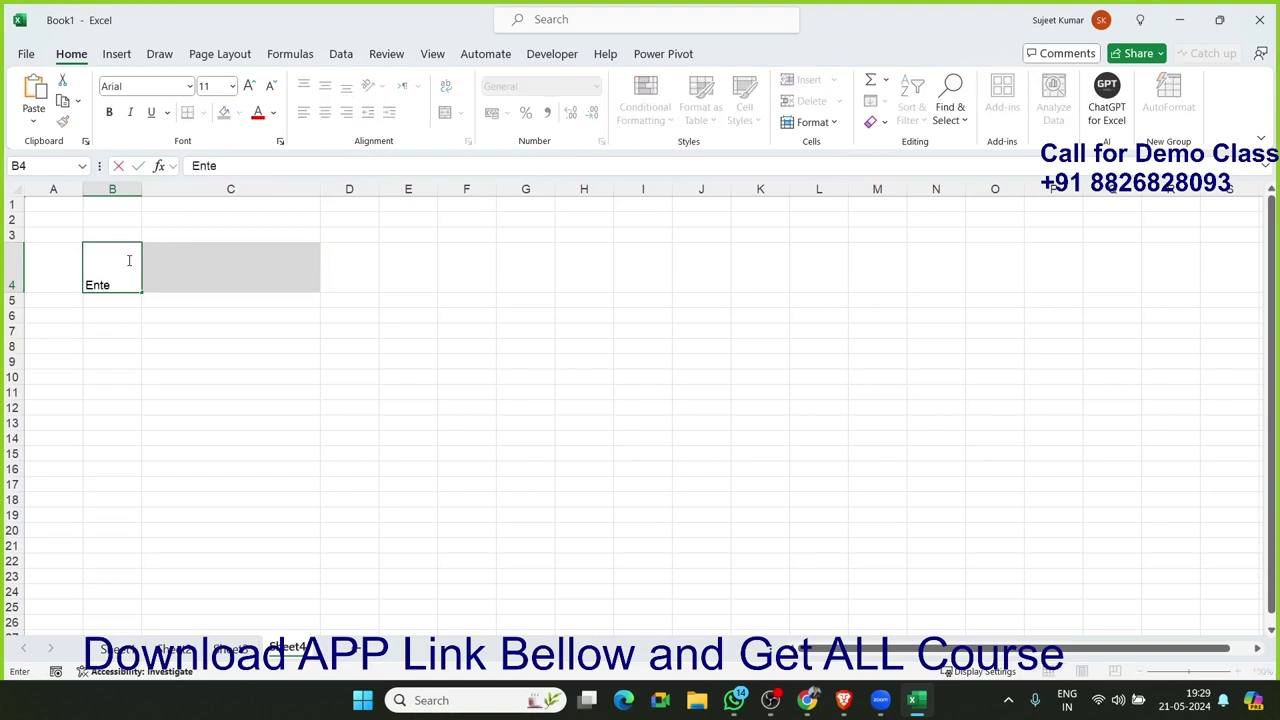
pyautogui.write(' Name')
pyautogui.press('Return')
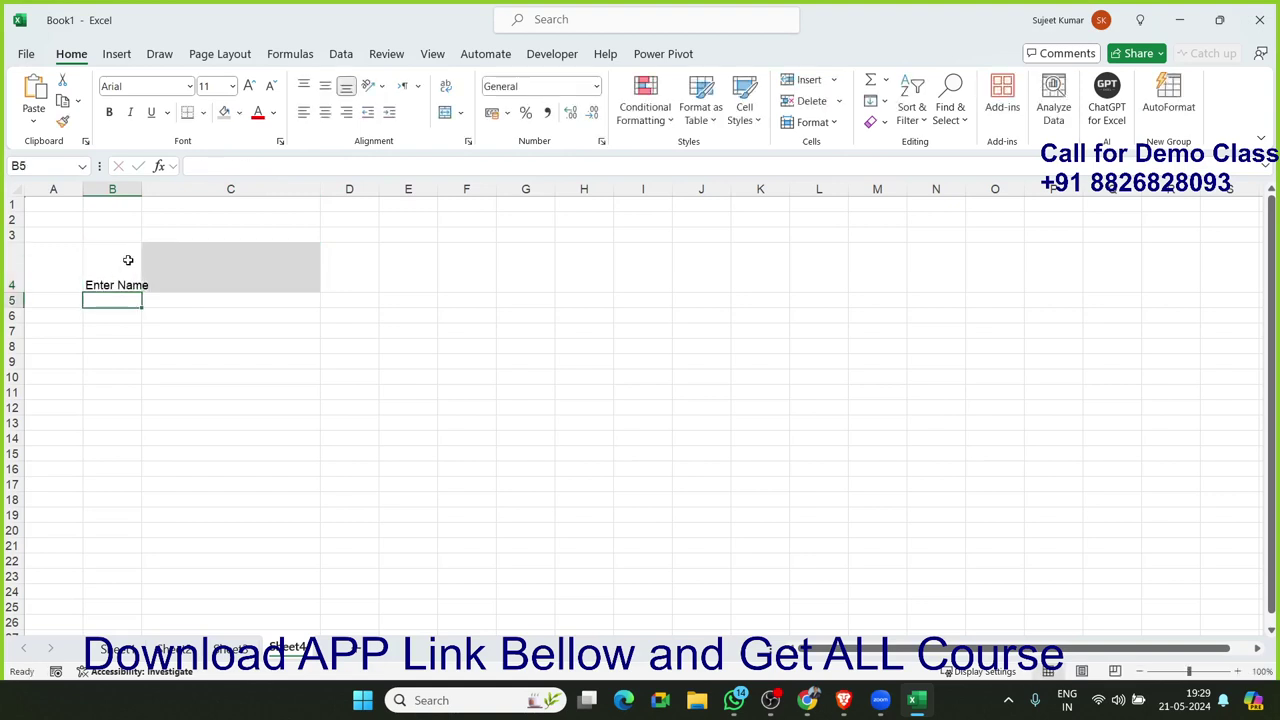
pyautogui.click(128, 260)
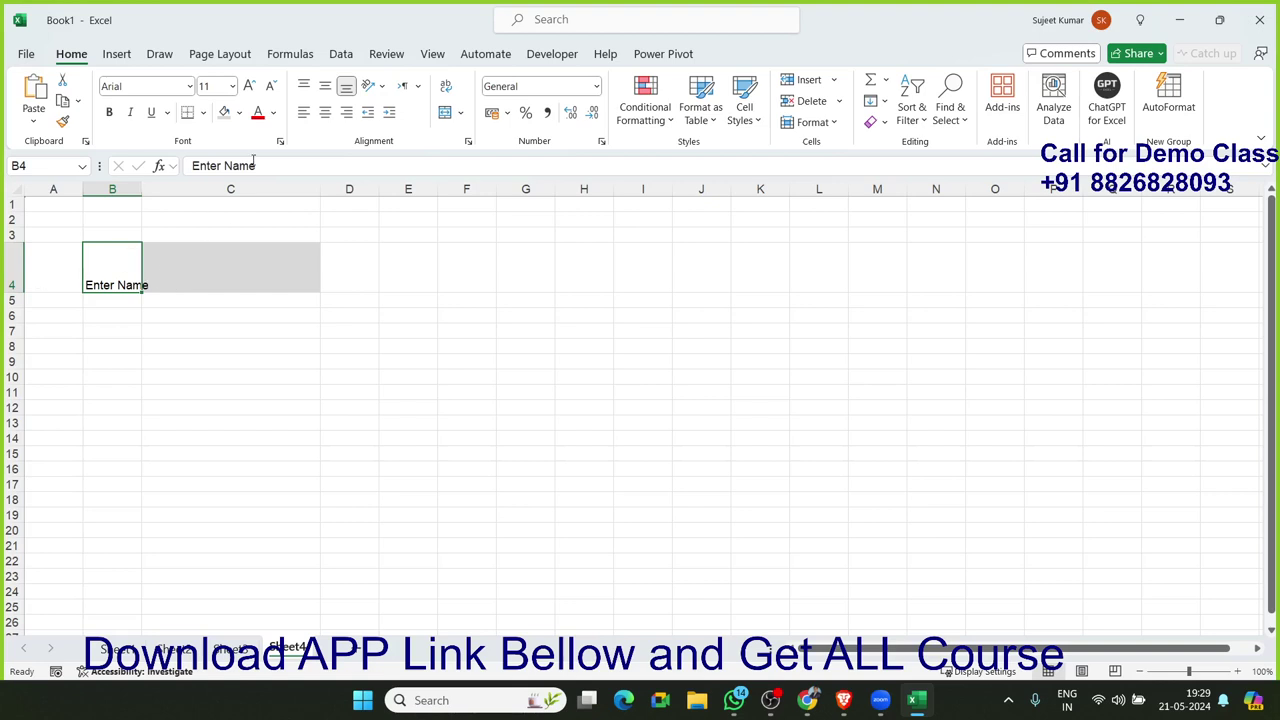
pyautogui.click(326, 89)
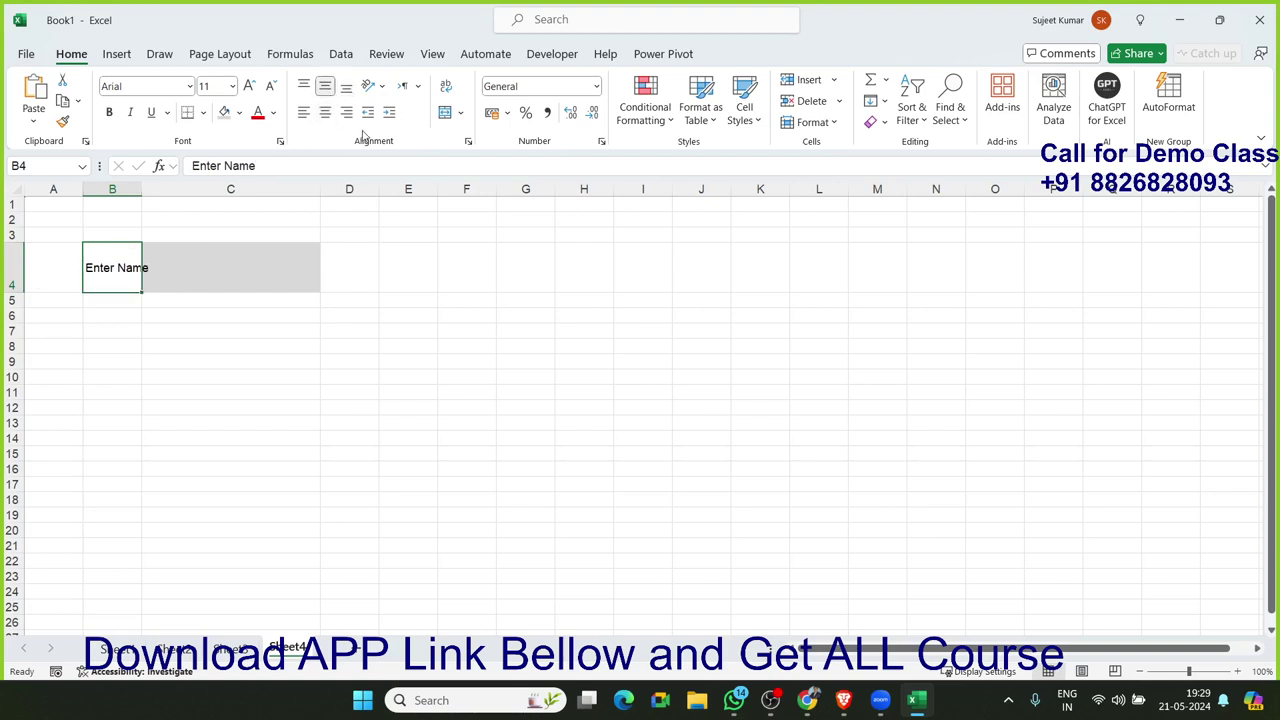
pyautogui.click(390, 114)
pyautogui.click(390, 114)
pyautogui.click(390, 114)
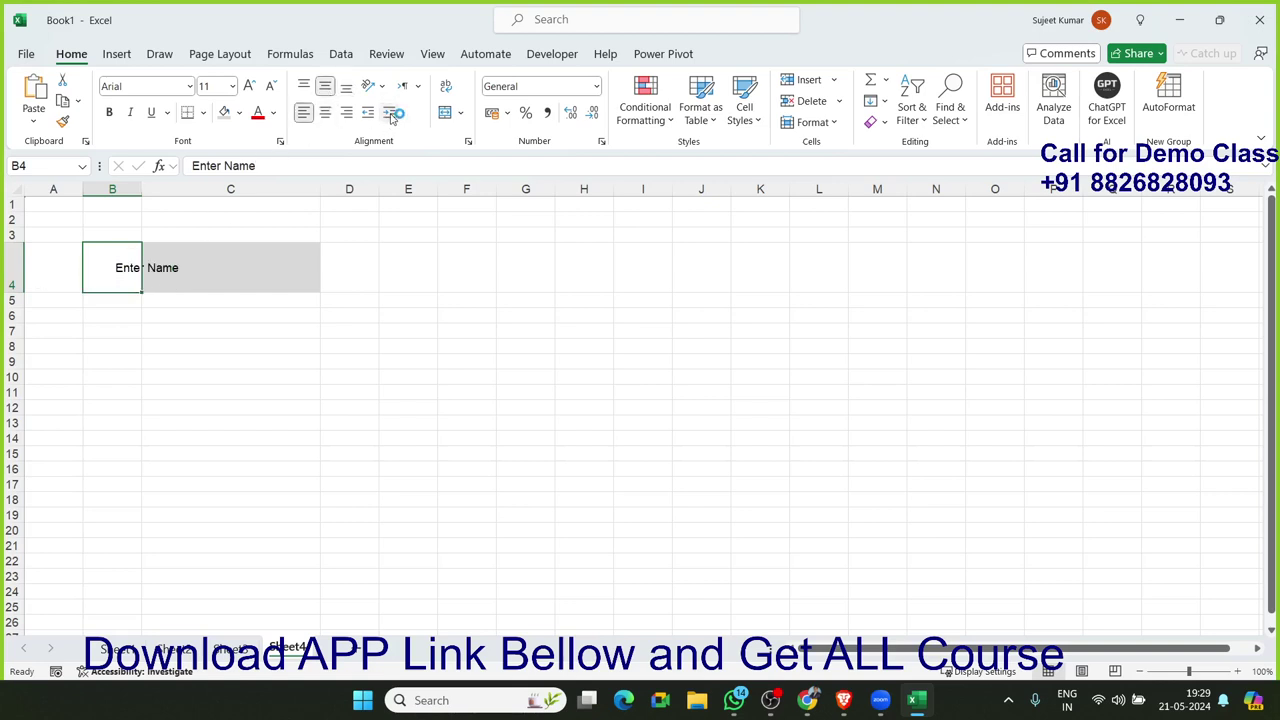
pyautogui.click(390, 114)
pyautogui.click(390, 114)
pyautogui.click(390, 114)
pyautogui.click(390, 114)
pyautogui.click(390, 114)
pyautogui.click(390, 114)
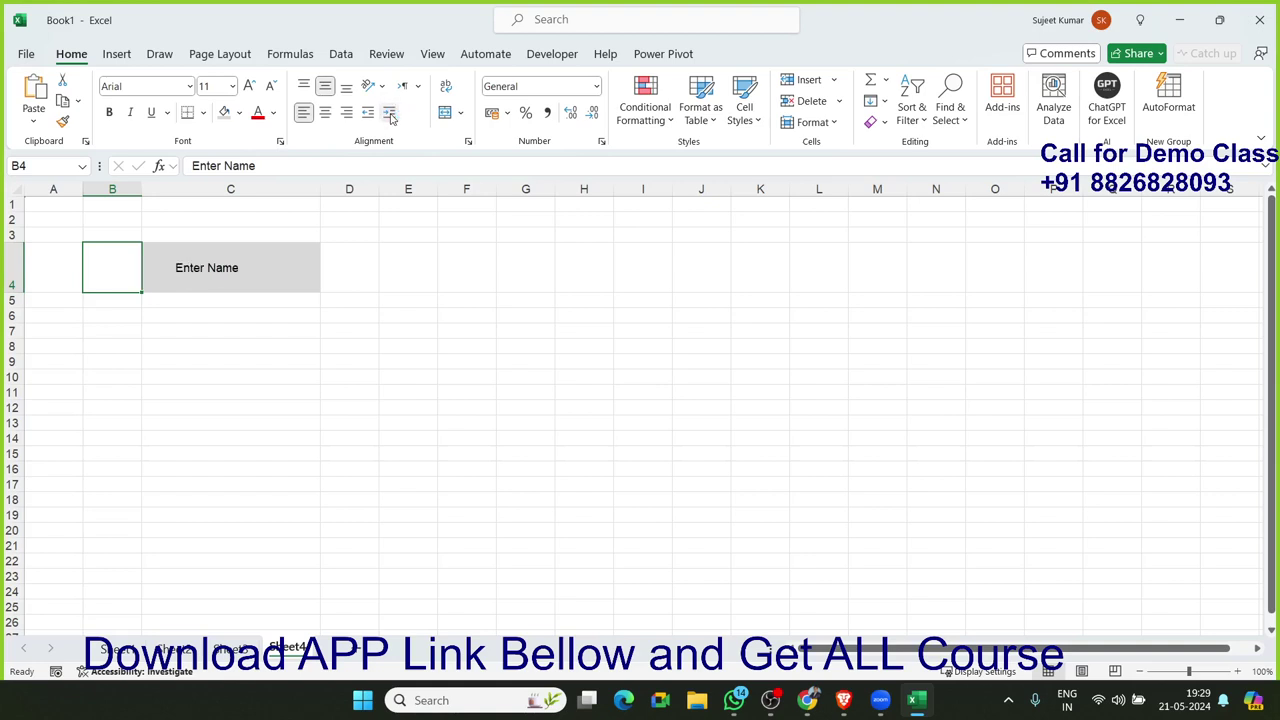
pyautogui.click(390, 114)
pyautogui.click(390, 114)
# Step: Narrow column B and left-align the text in the merged Enter Name cell at C4
pyautogui.click(264, 262)
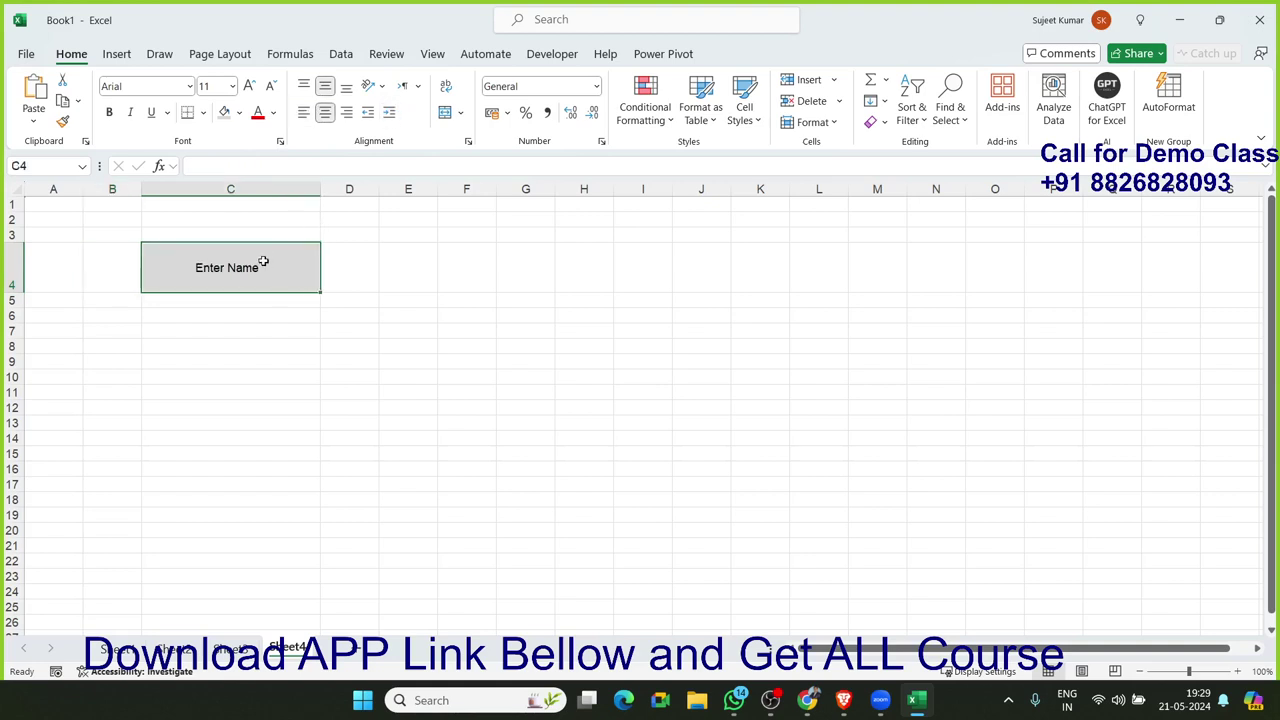
pyautogui.moveTo(145, 205); pyautogui.dragTo(82, 190)
pyautogui.click(214, 334)
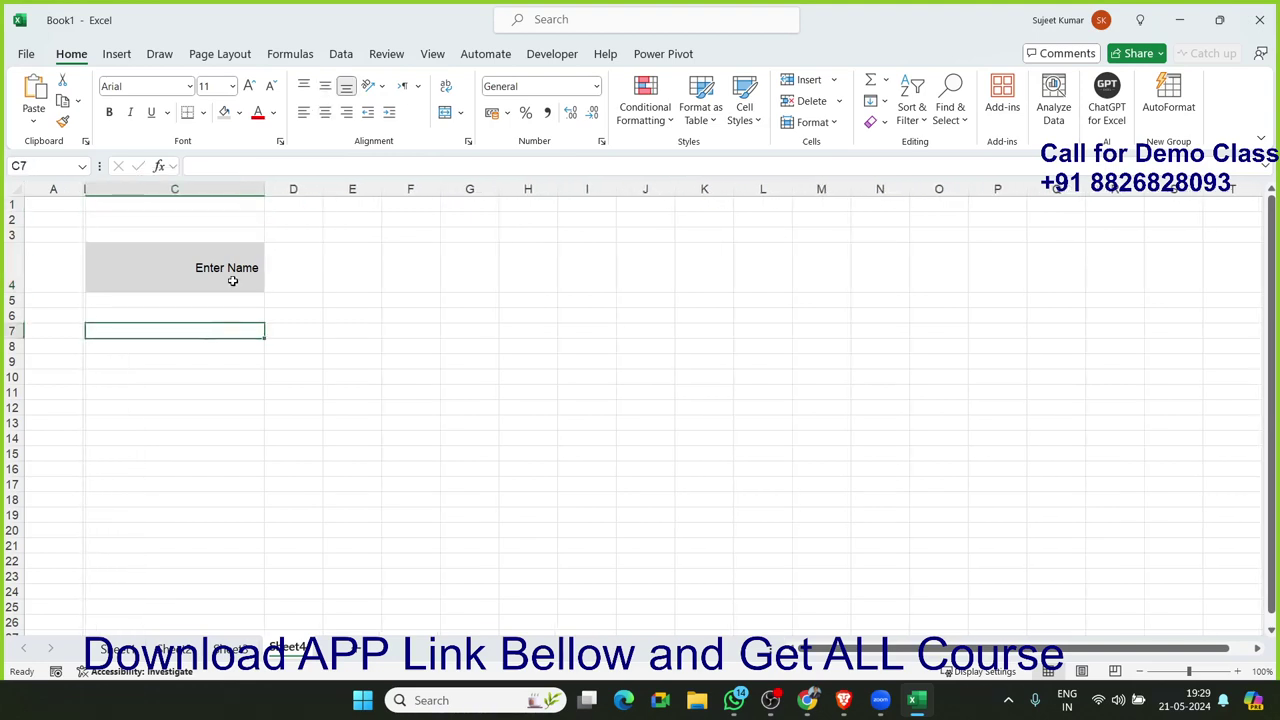
pyautogui.click(231, 279)
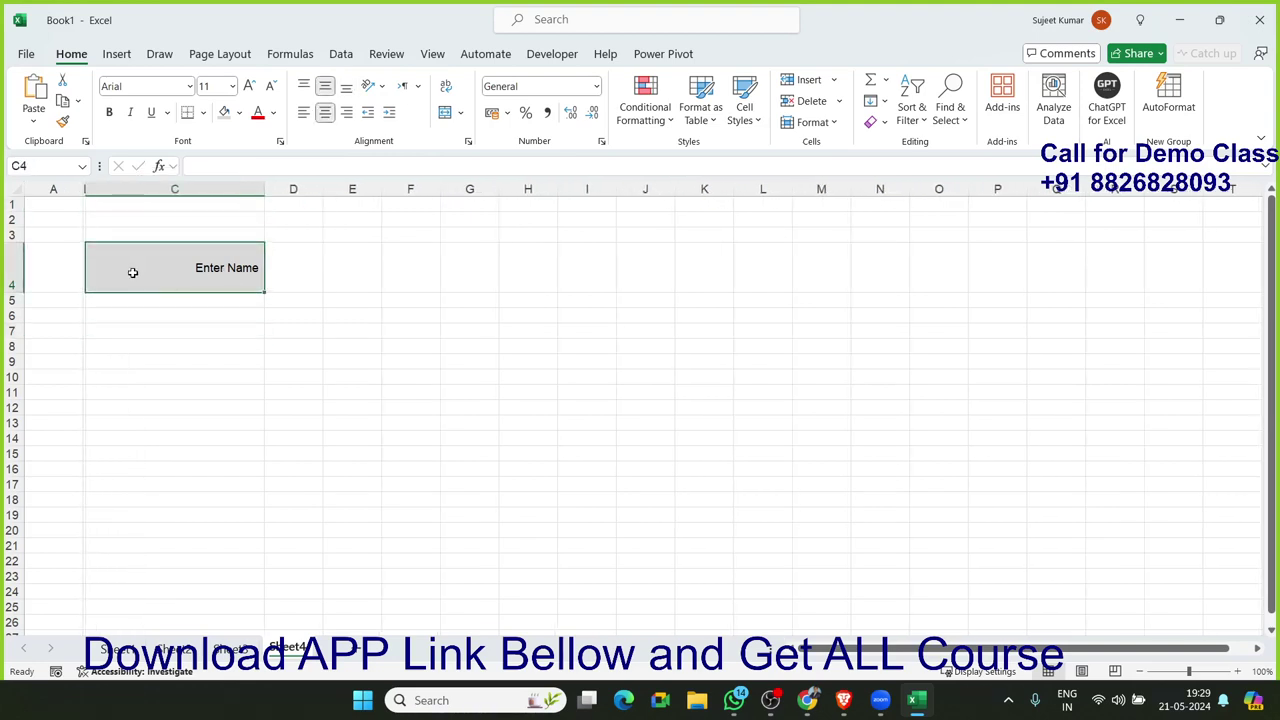
pyautogui.click(369, 116)
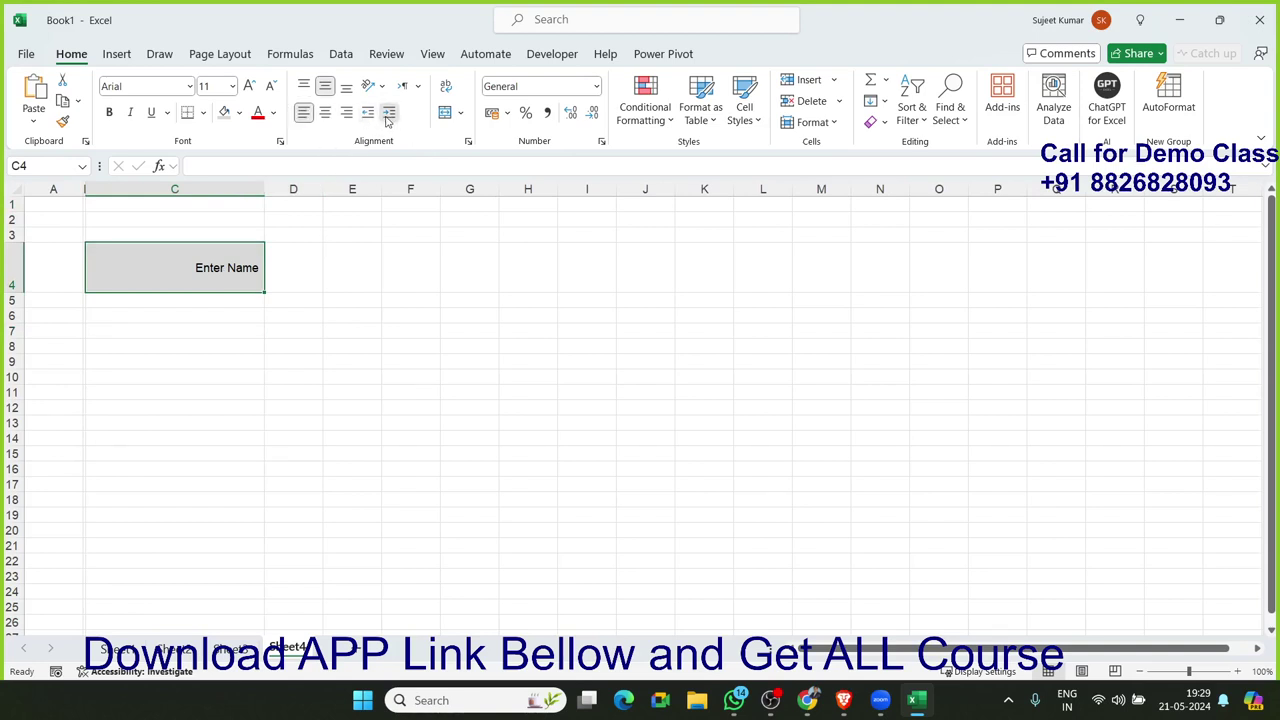
pyautogui.press('Left')
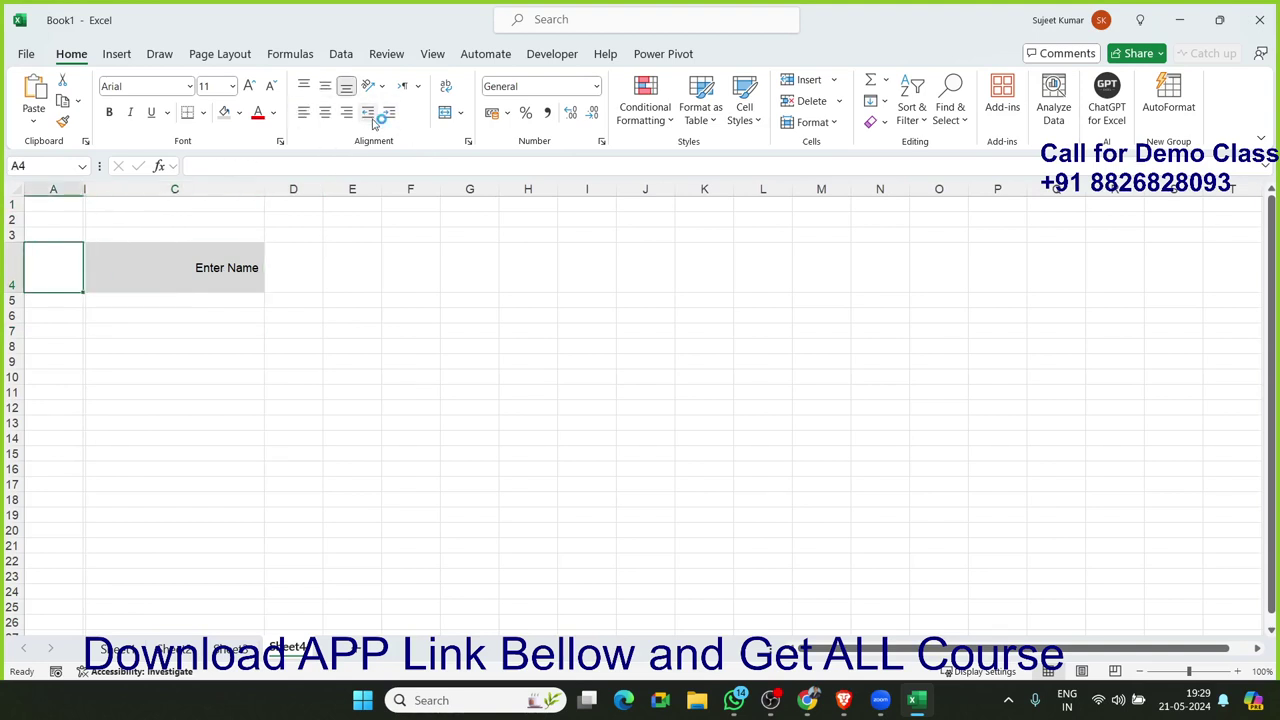
pyautogui.press('Right')
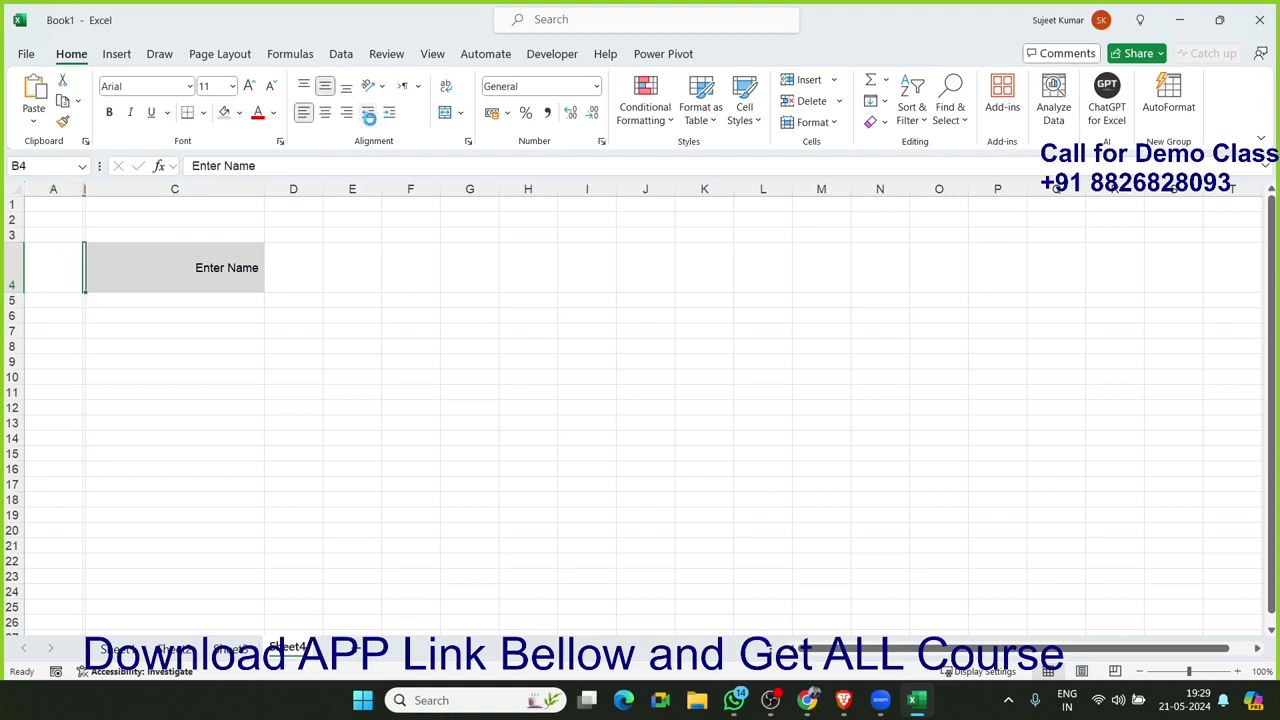
pyautogui.click(300, 346)
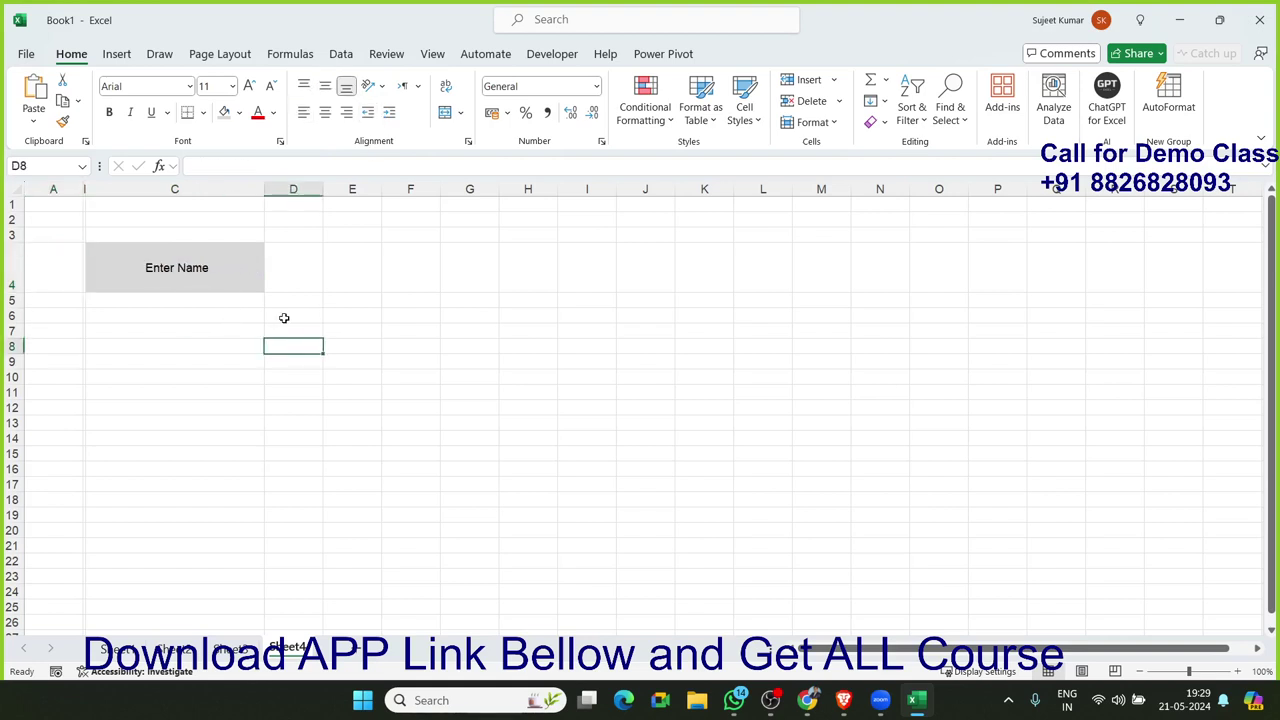
pyautogui.click(251, 271)
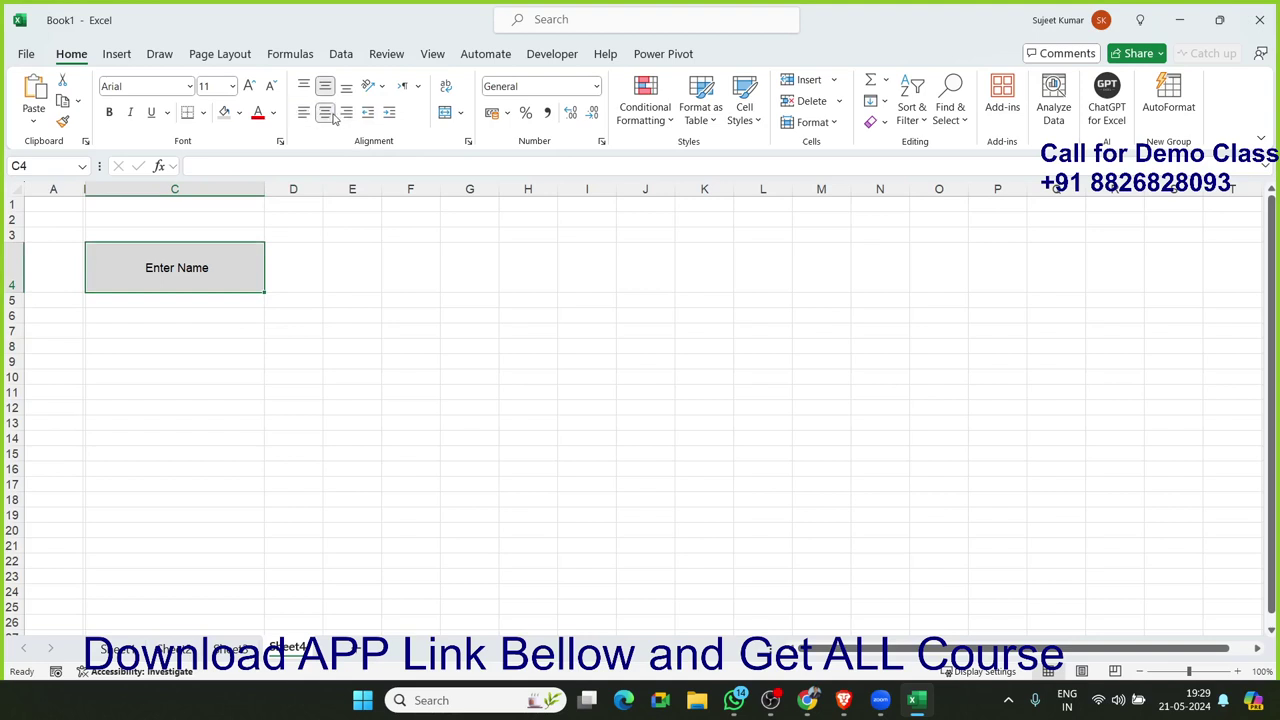
pyautogui.moveTo(180, 335); pyautogui.dragTo(181, 346)
# Step: Test C4 with two sample names, deleting each so the Enter Name placeholder returns
pyautogui.click(184, 266)
pyautogui.write('Puja')
pyautogui.press('Return')
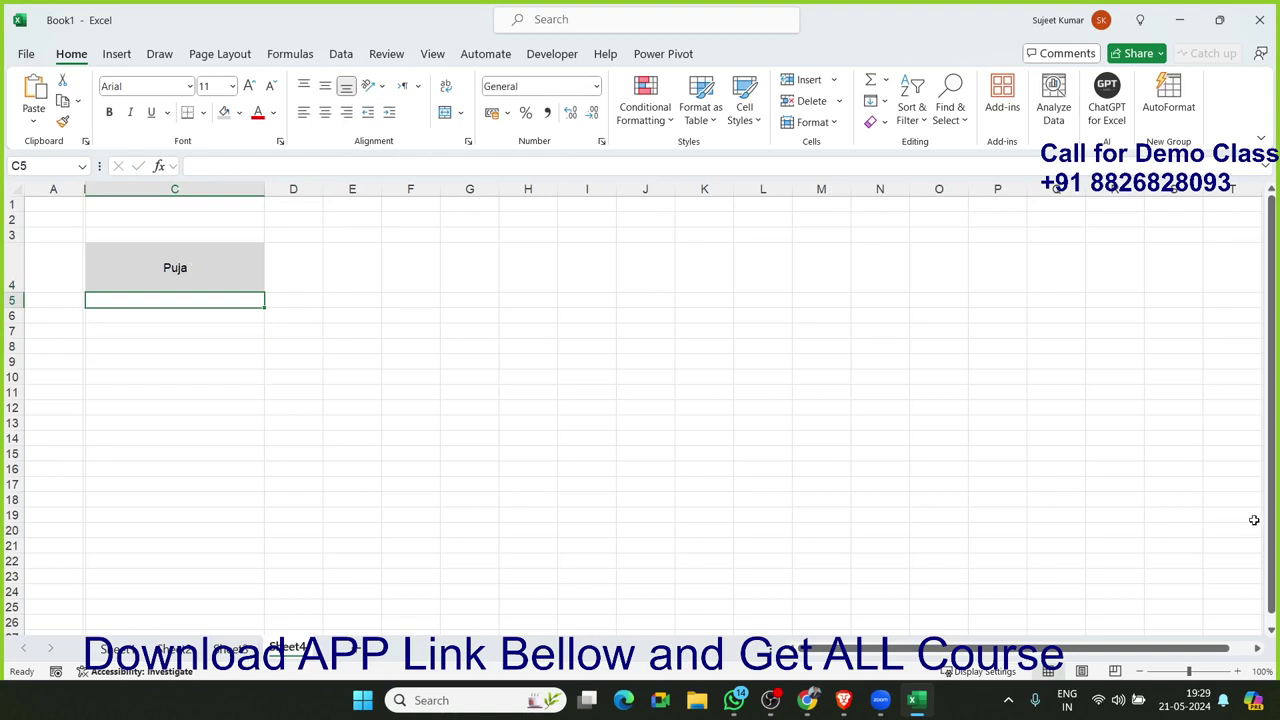
pyautogui.press('Up')
pyautogui.press('Delete')
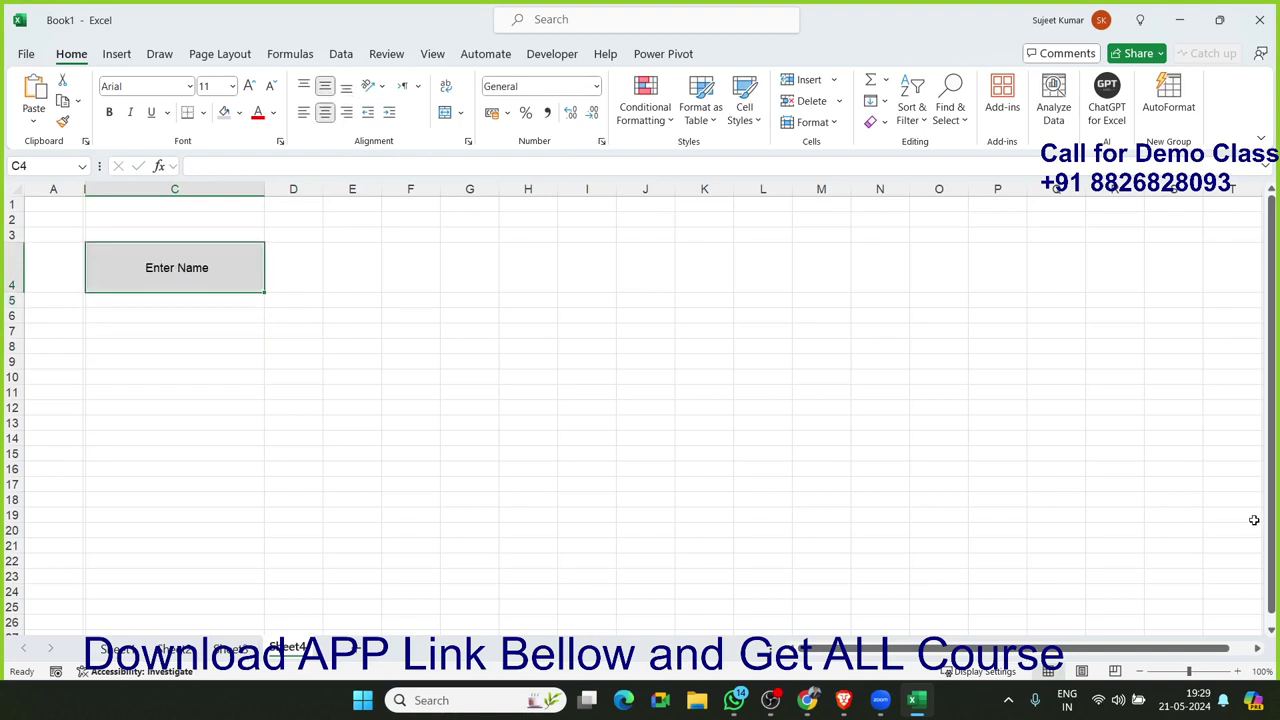
pyautogui.write('Om')
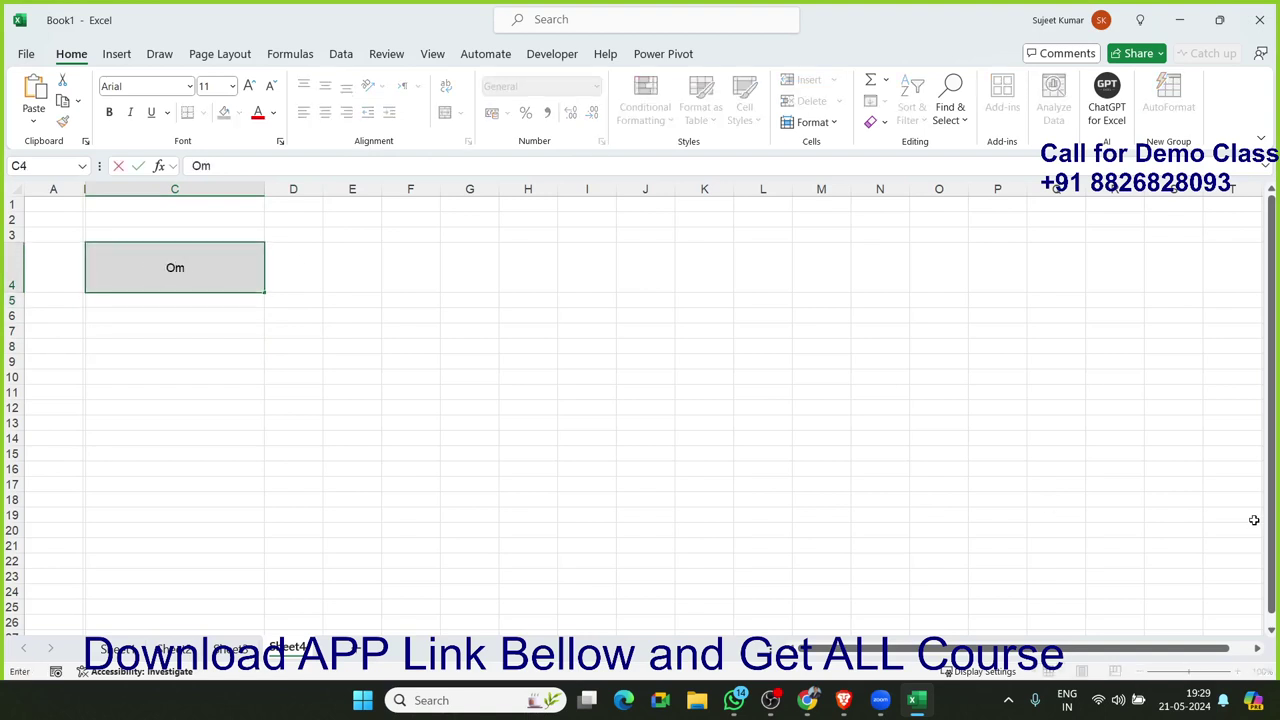
pyautogui.press('Return')
pyautogui.press('Up')
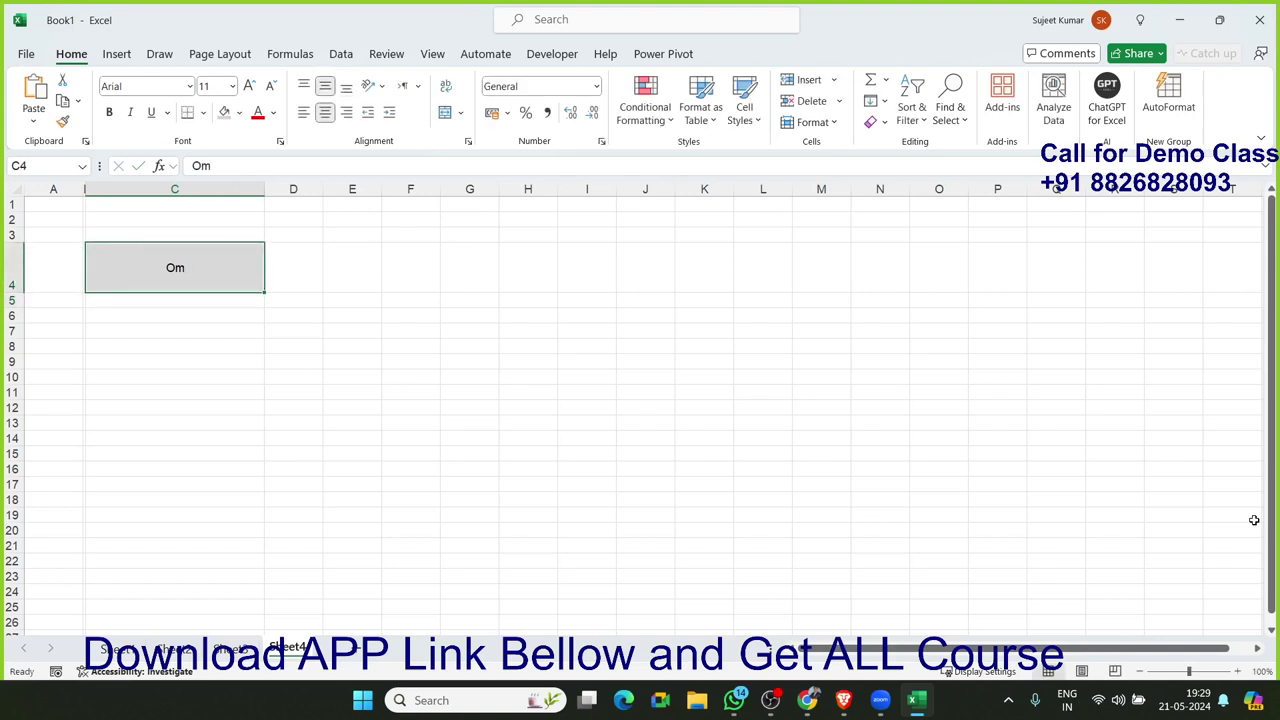
pyautogui.press('Delete')
# Step: Merge each row of F6:K15 with Merge Across after undoing a single-block merge
pyautogui.click(1165, 545)
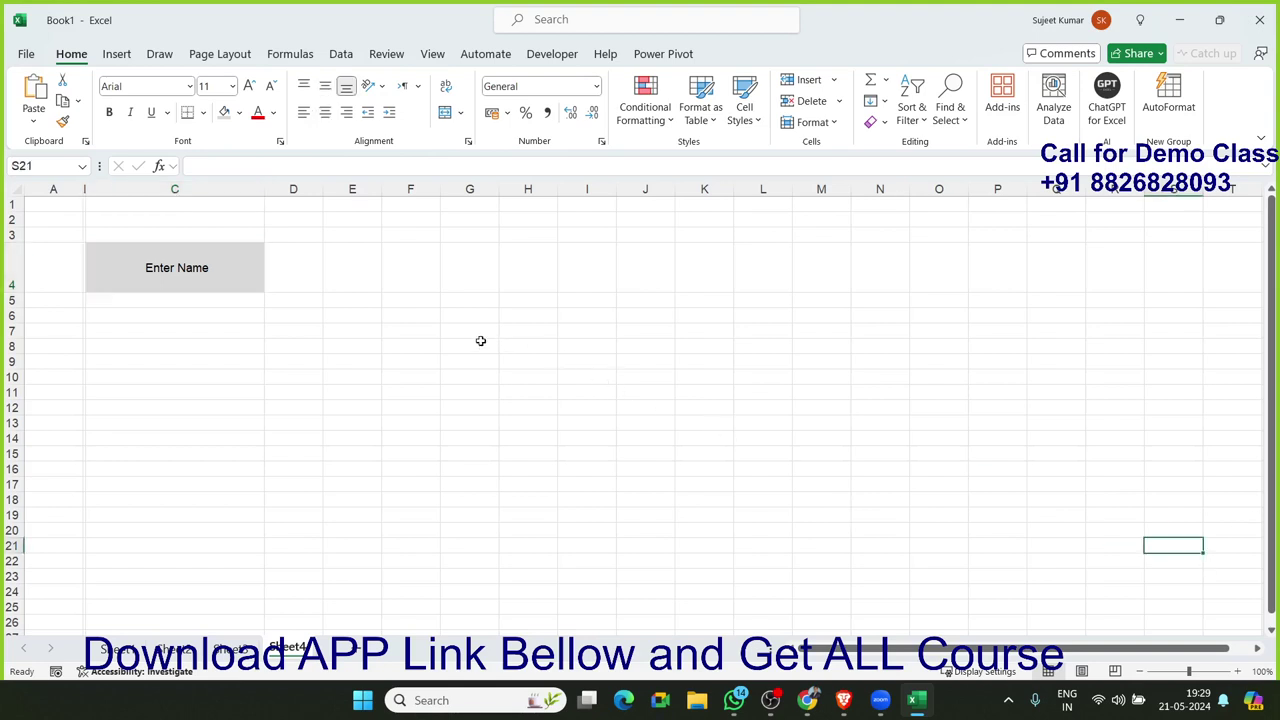
pyautogui.moveTo(430, 316); pyautogui.dragTo(682, 450)
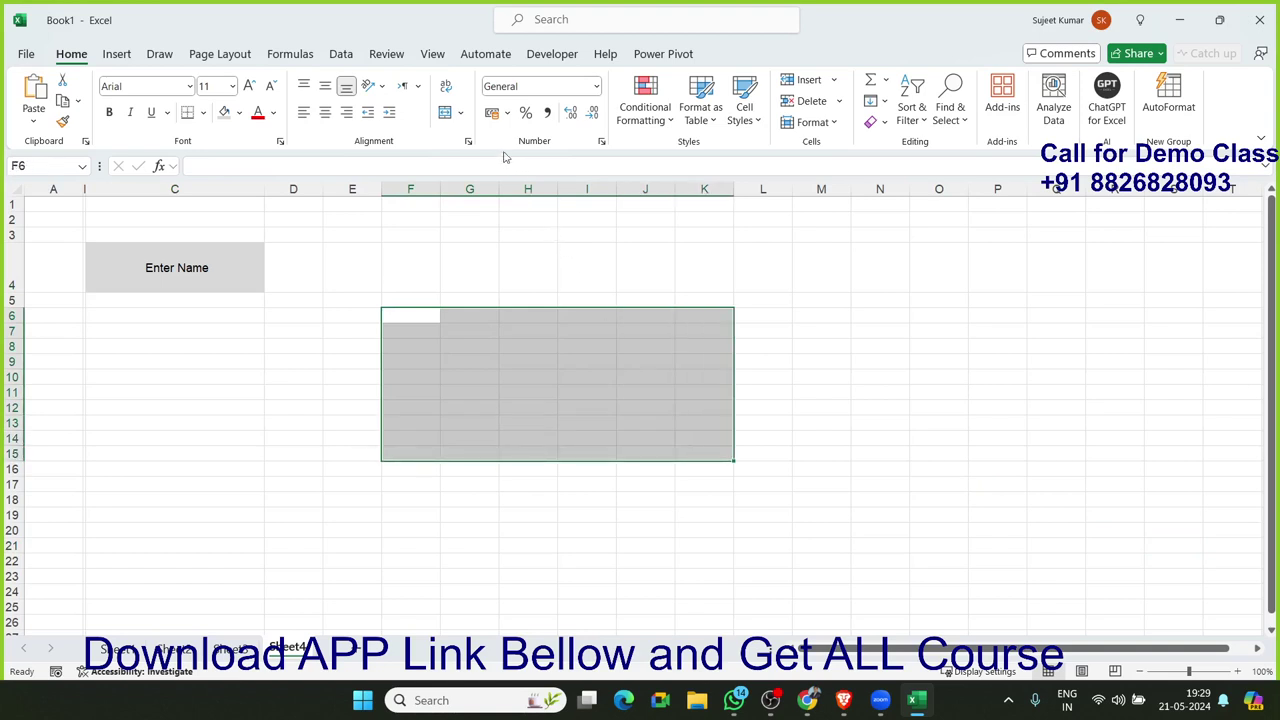
pyautogui.click(444, 116)
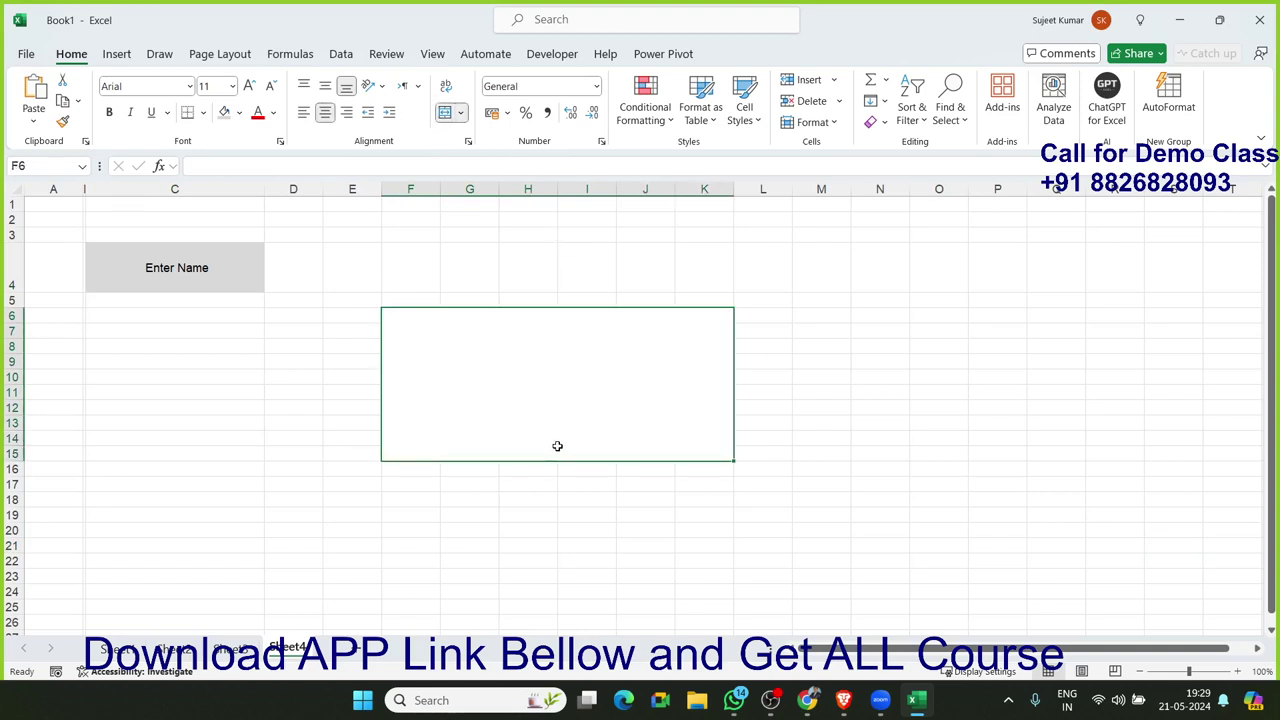
pyautogui.hotkey('ctrl', 'z')
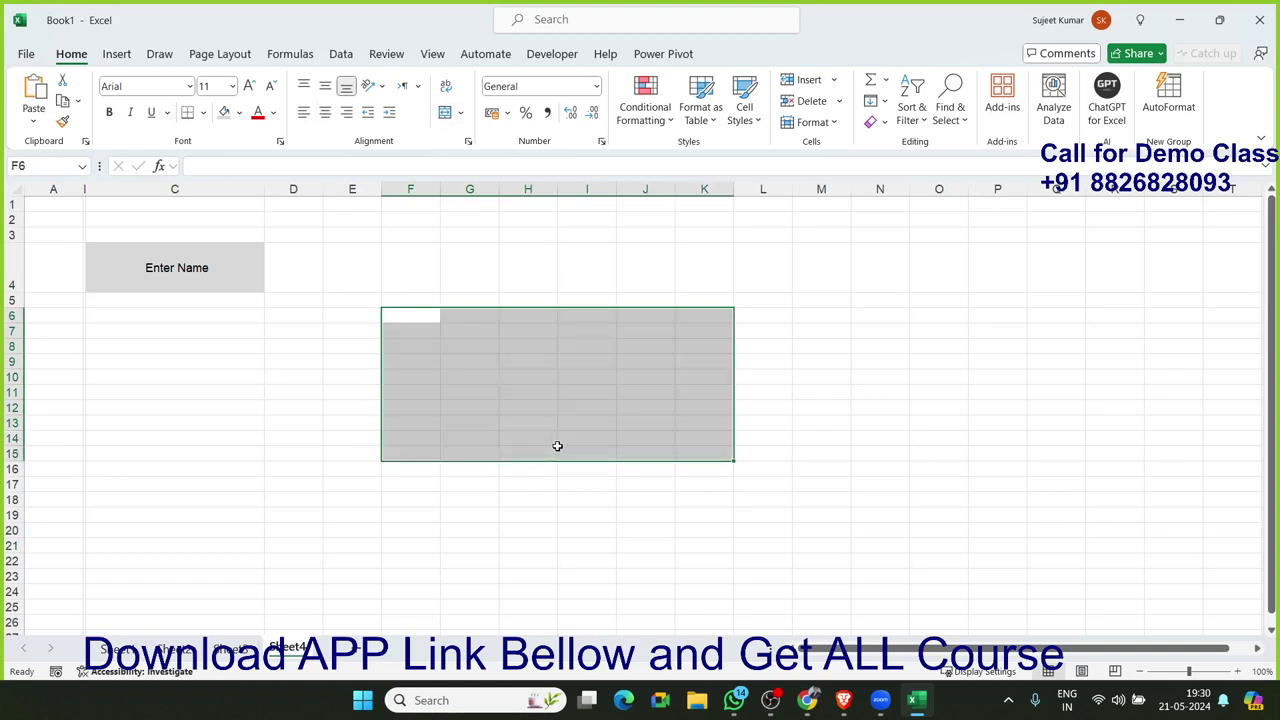
pyautogui.click(463, 118)
pyautogui.click(462, 158)
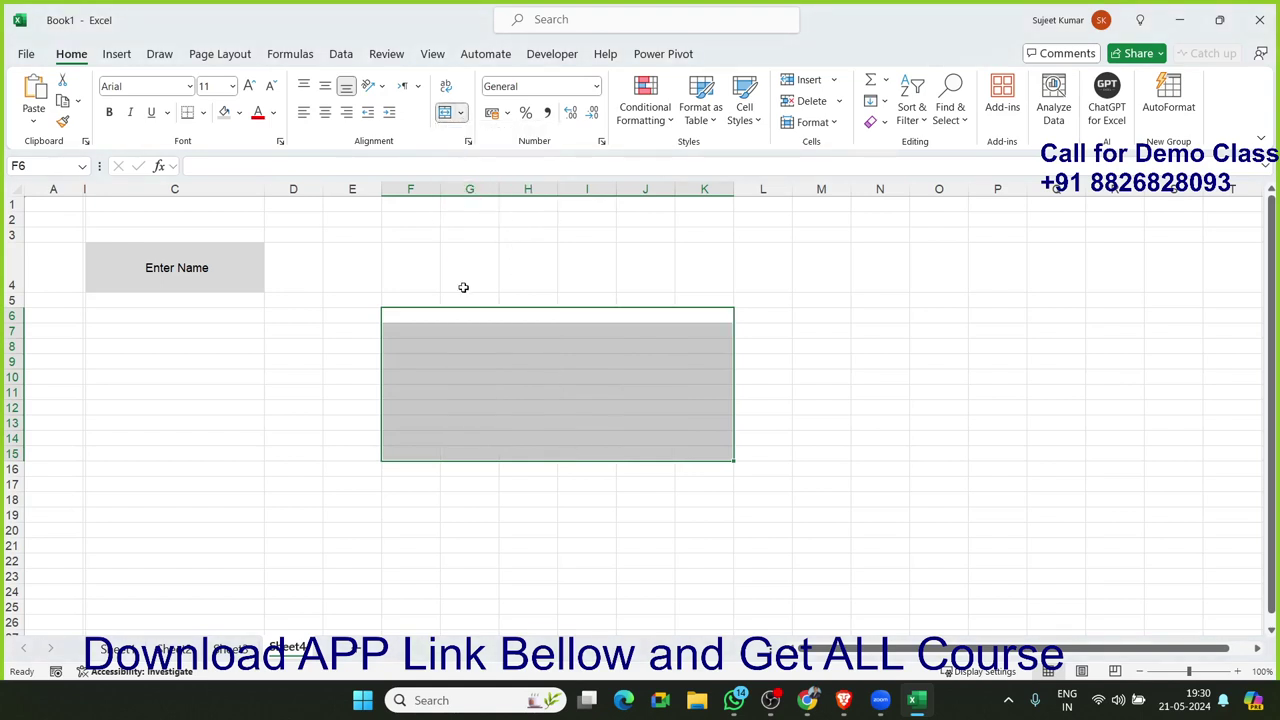
# Step: Check the merged rows F6 through F15 one by one
pyautogui.click(461, 327)
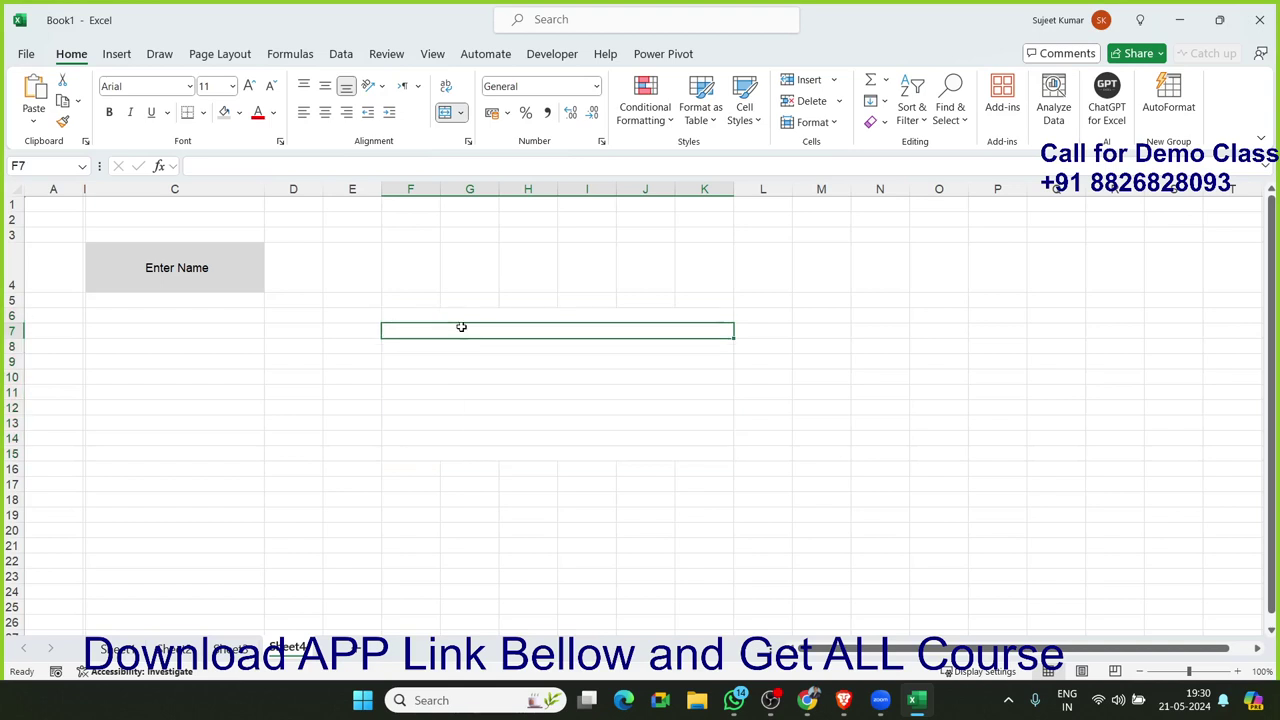
pyautogui.click(457, 347)
pyautogui.click(455, 361)
pyautogui.click(452, 377)
pyautogui.click(451, 392)
pyautogui.click(450, 407)
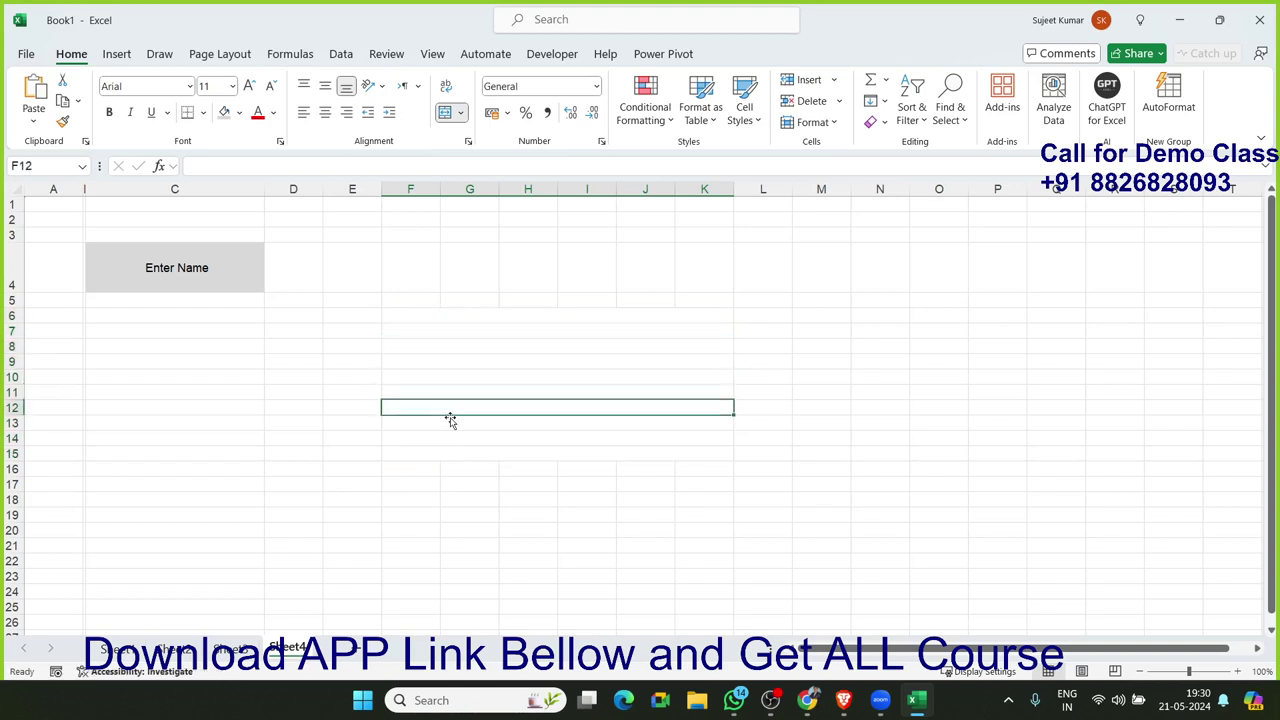
pyautogui.click(448, 440)
pyautogui.click(448, 454)
pyautogui.click(447, 426)
pyautogui.click(446, 407)
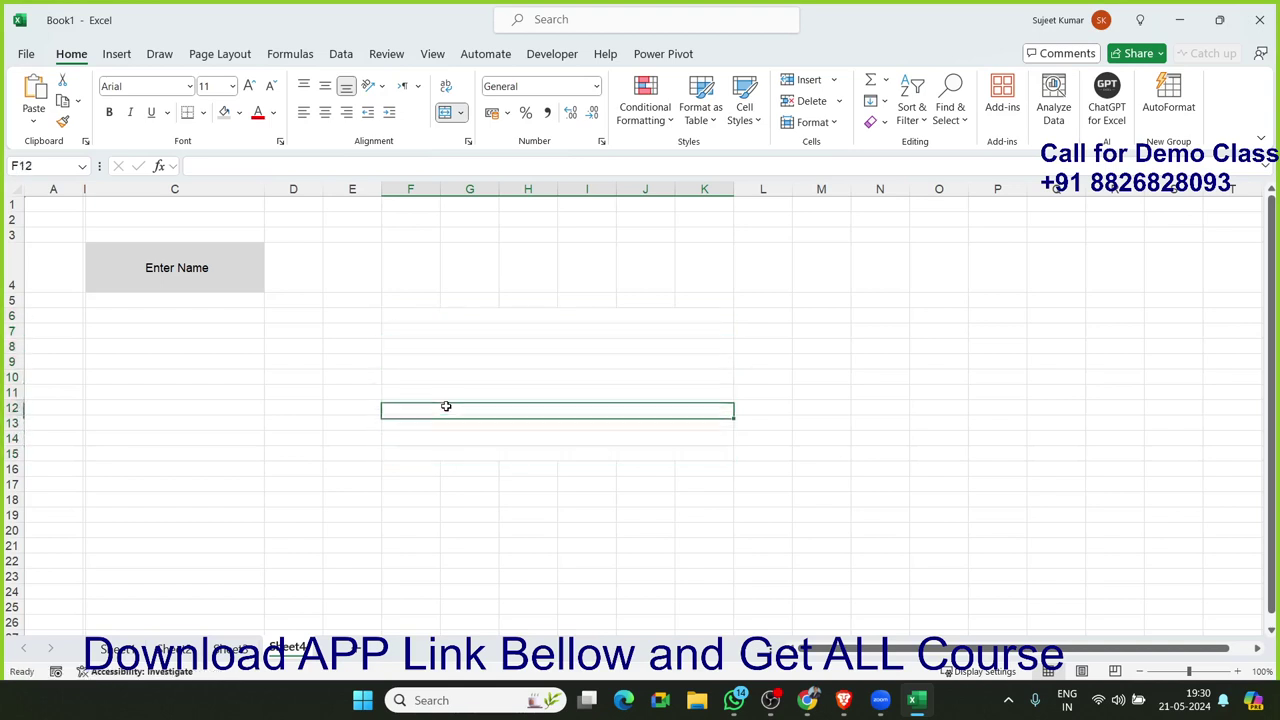
pyautogui.click(448, 392)
pyautogui.click(449, 361)
pyautogui.click(446, 331)
pyautogui.click(447, 316)
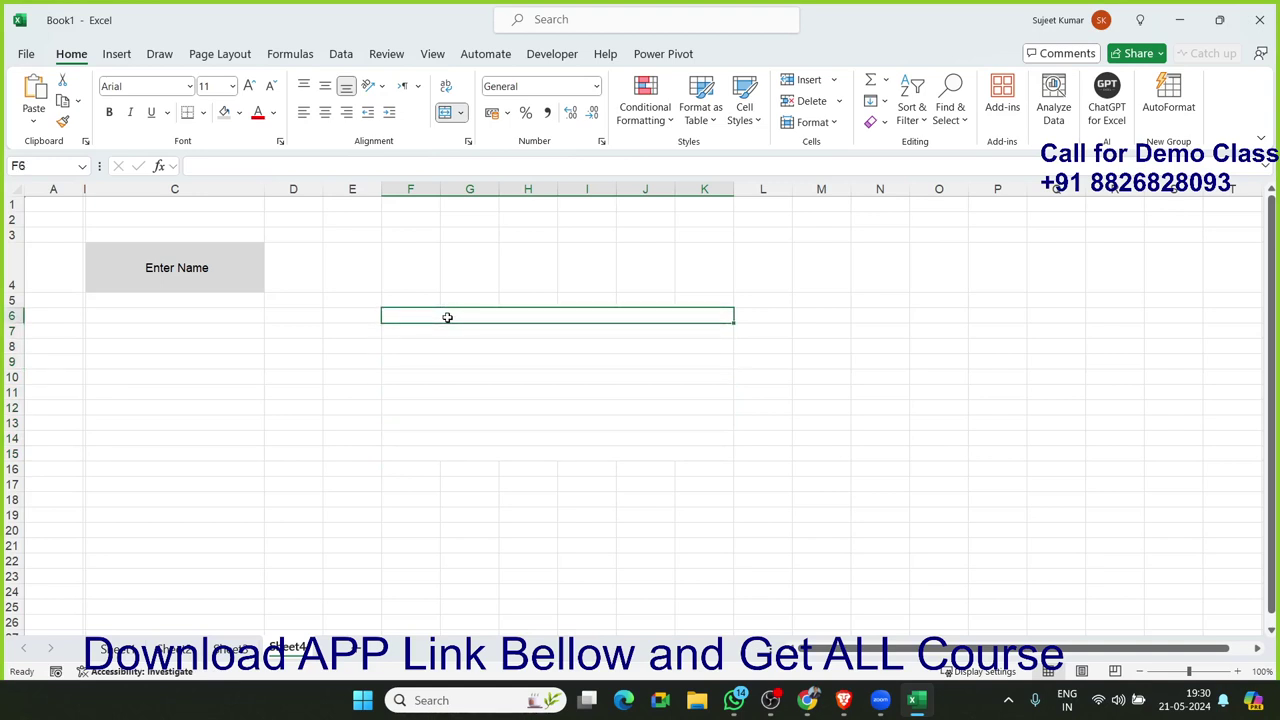
# Step: Add a new blank sheet, then go back to the sheet with tick marks
pyautogui.click(357, 651)
pyautogui.click(236, 326)
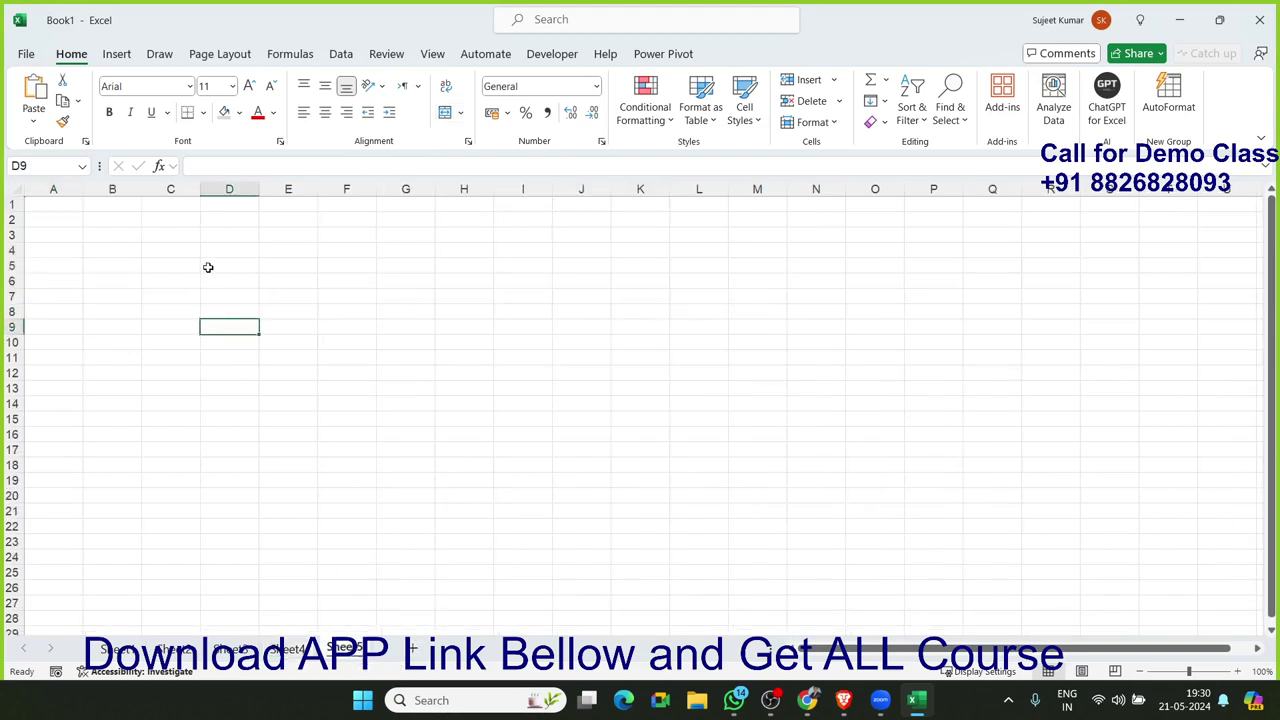
pyautogui.click(216, 272)
pyautogui.click(300, 354)
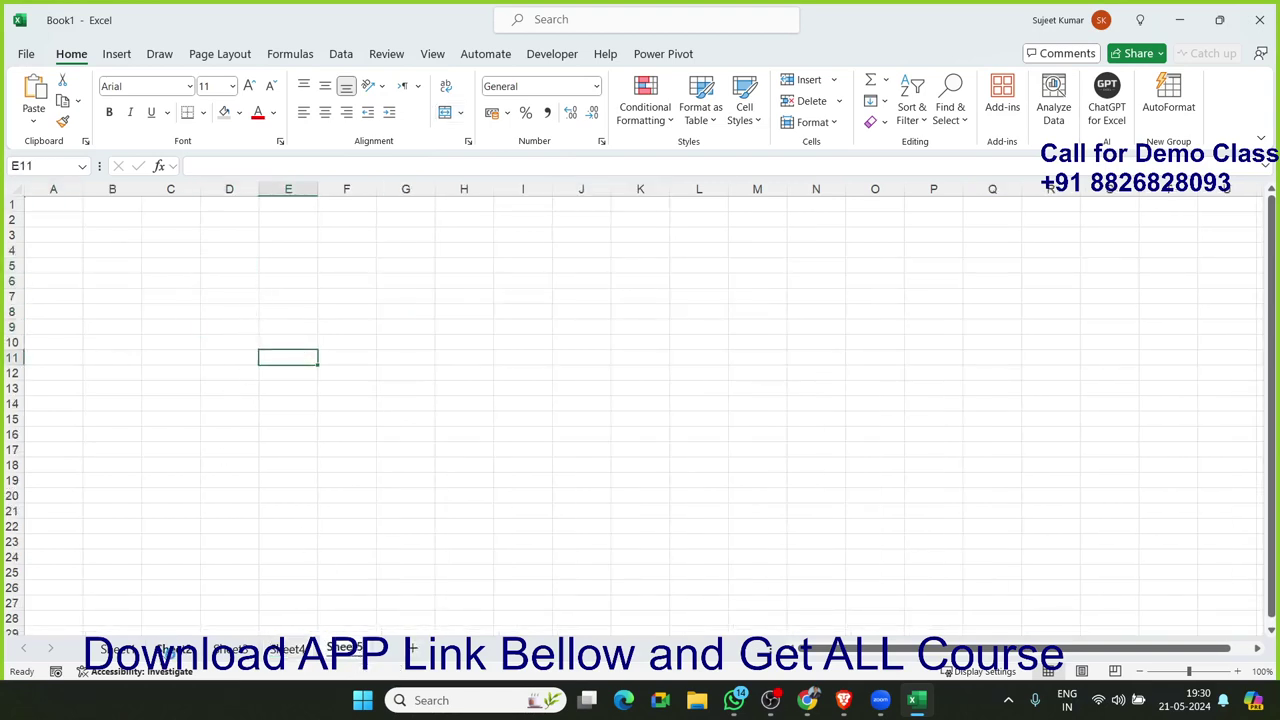
pyautogui.click(172, 650)
pyautogui.click(228, 650)
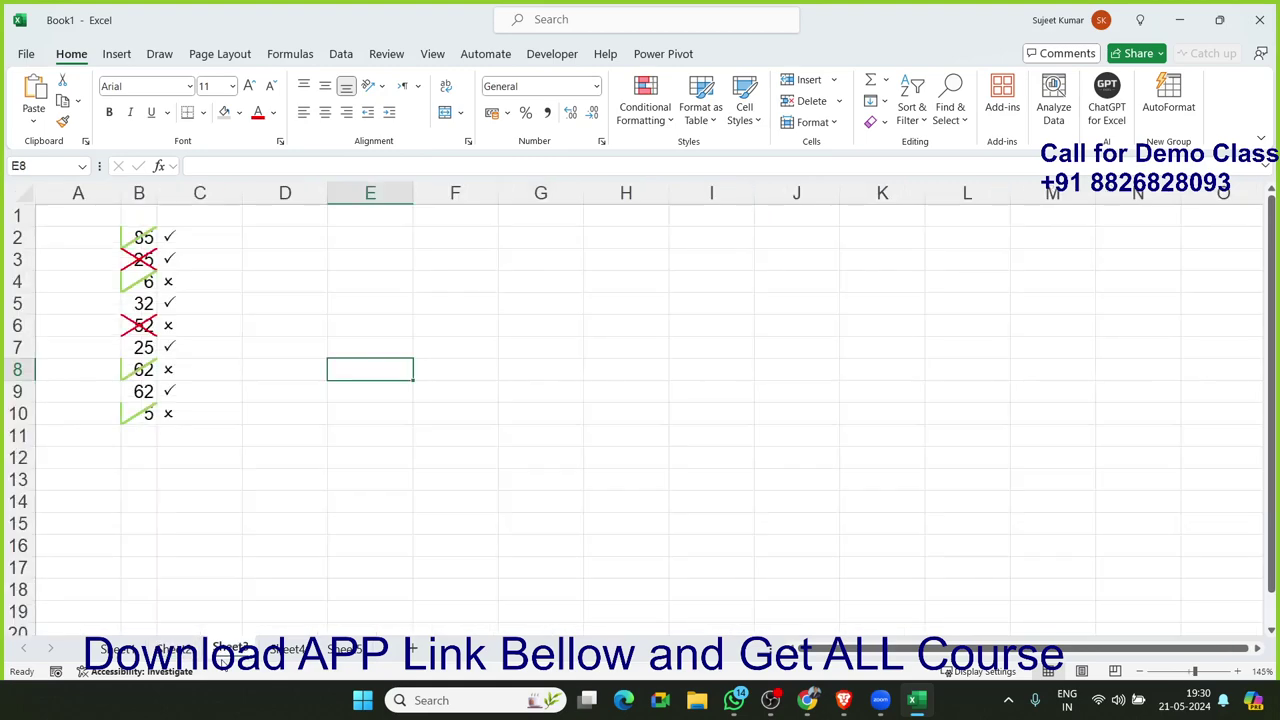
# Step: Enter J in E5 and rotate its text to -45 degrees in cell alignment settings
pyautogui.click(189, 283)
pyautogui.click(194, 334)
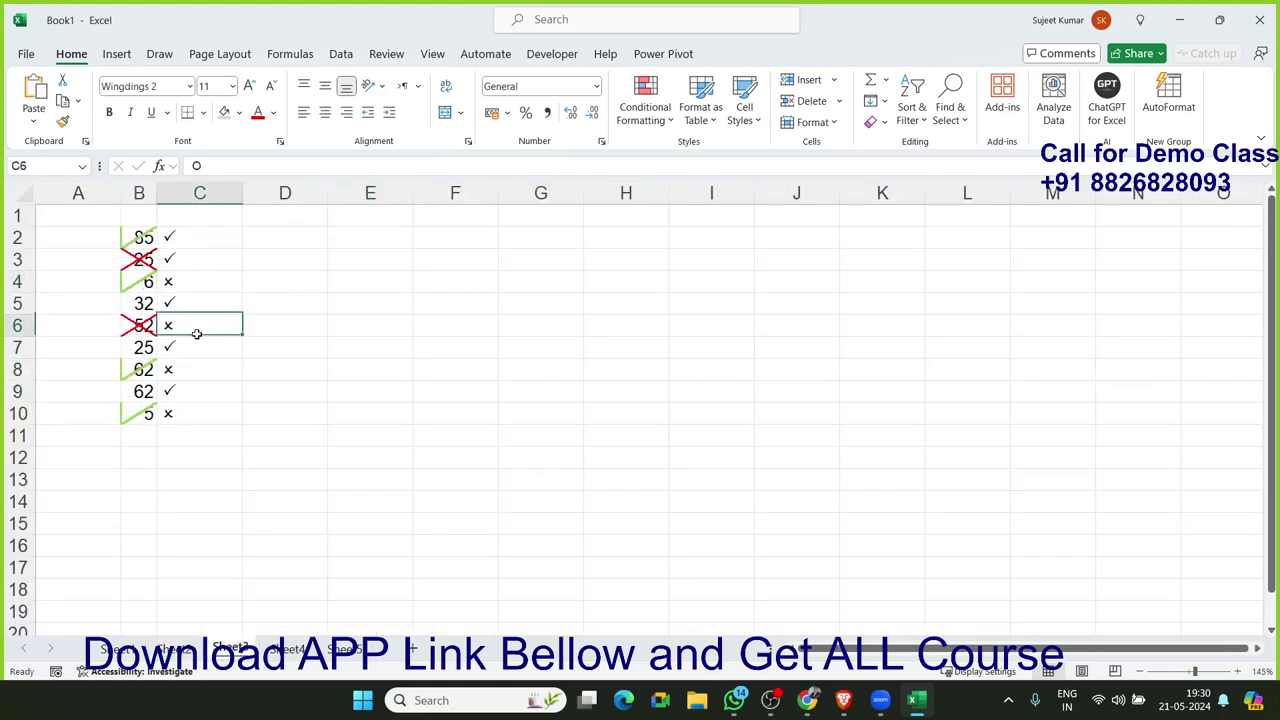
pyautogui.click(359, 301)
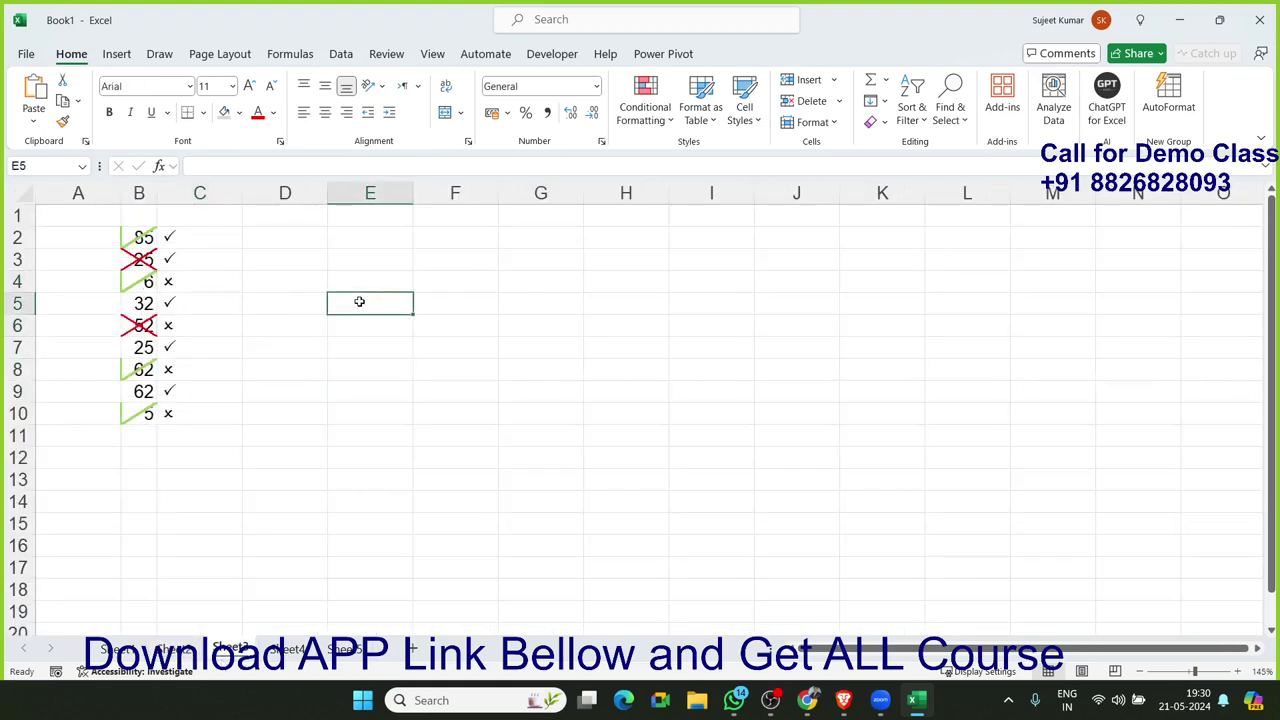
pyautogui.write('J')
pyautogui.hotkey('ctrl', 'Return')
pyautogui.click(374, 86)
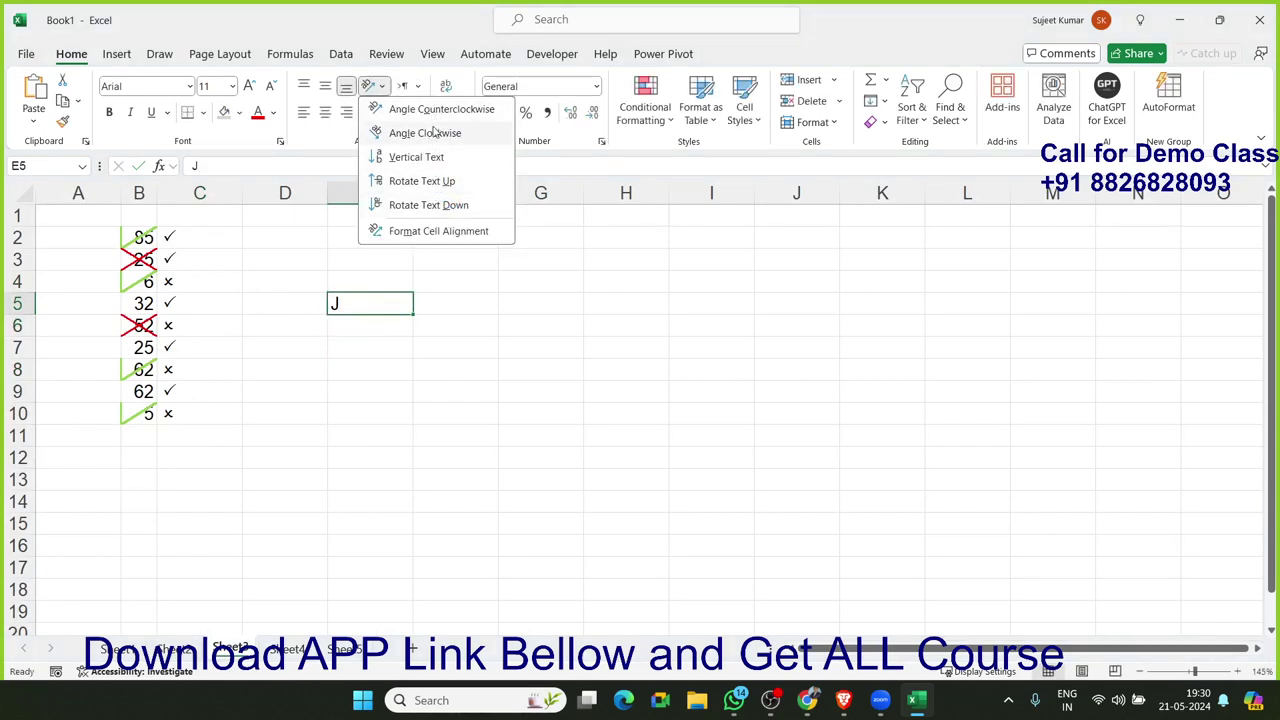
pyautogui.click(477, 235)
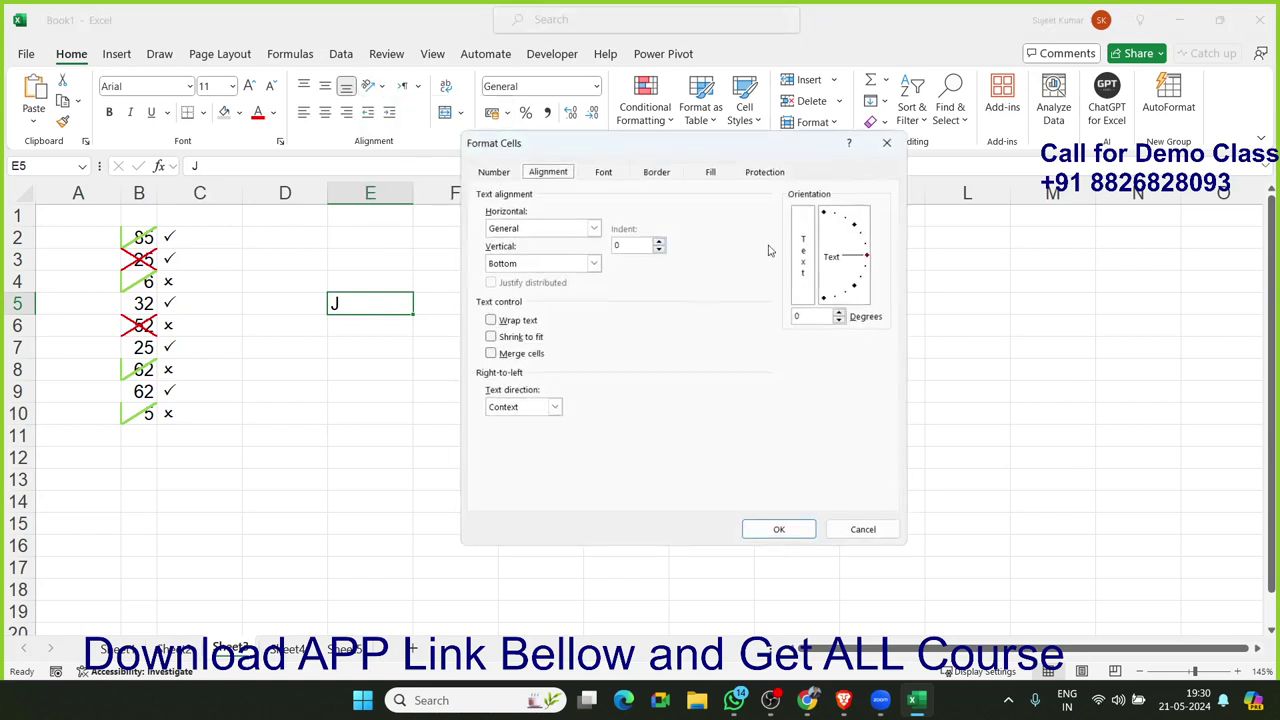
pyautogui.moveTo(867, 255); pyautogui.dragTo(874, 301)
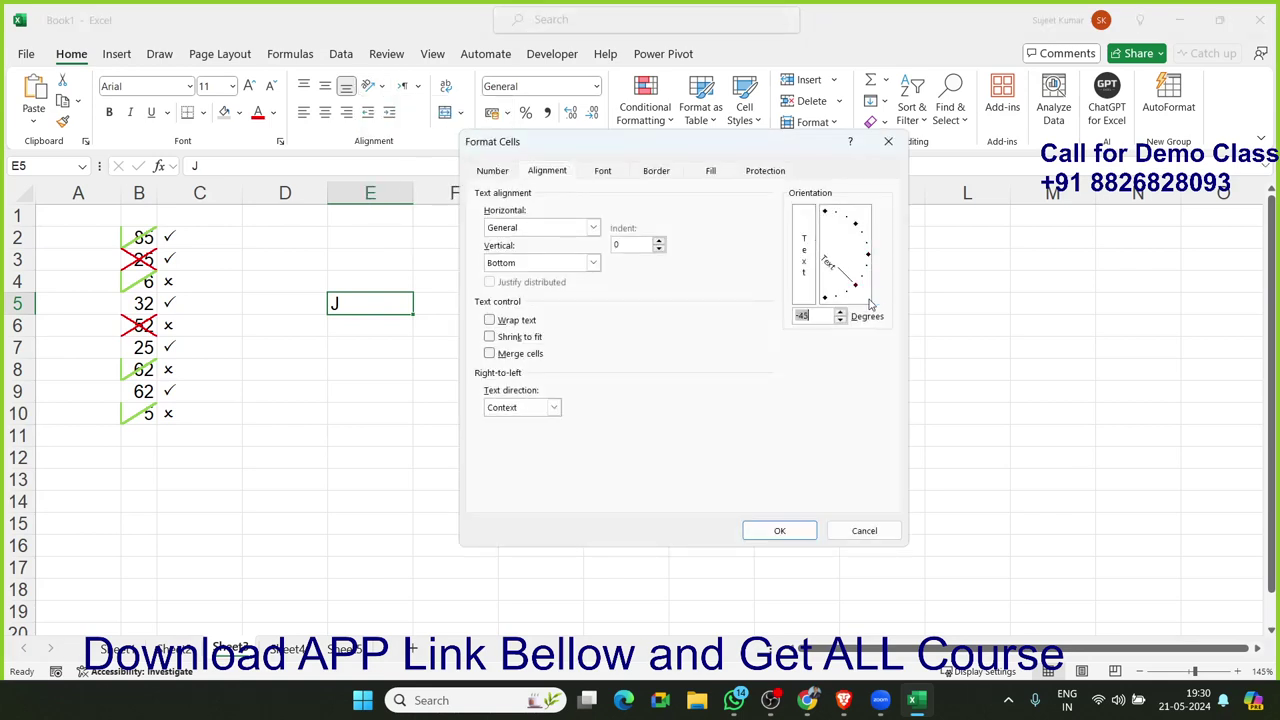
pyautogui.click(776, 530)
pyautogui.click(474, 469)
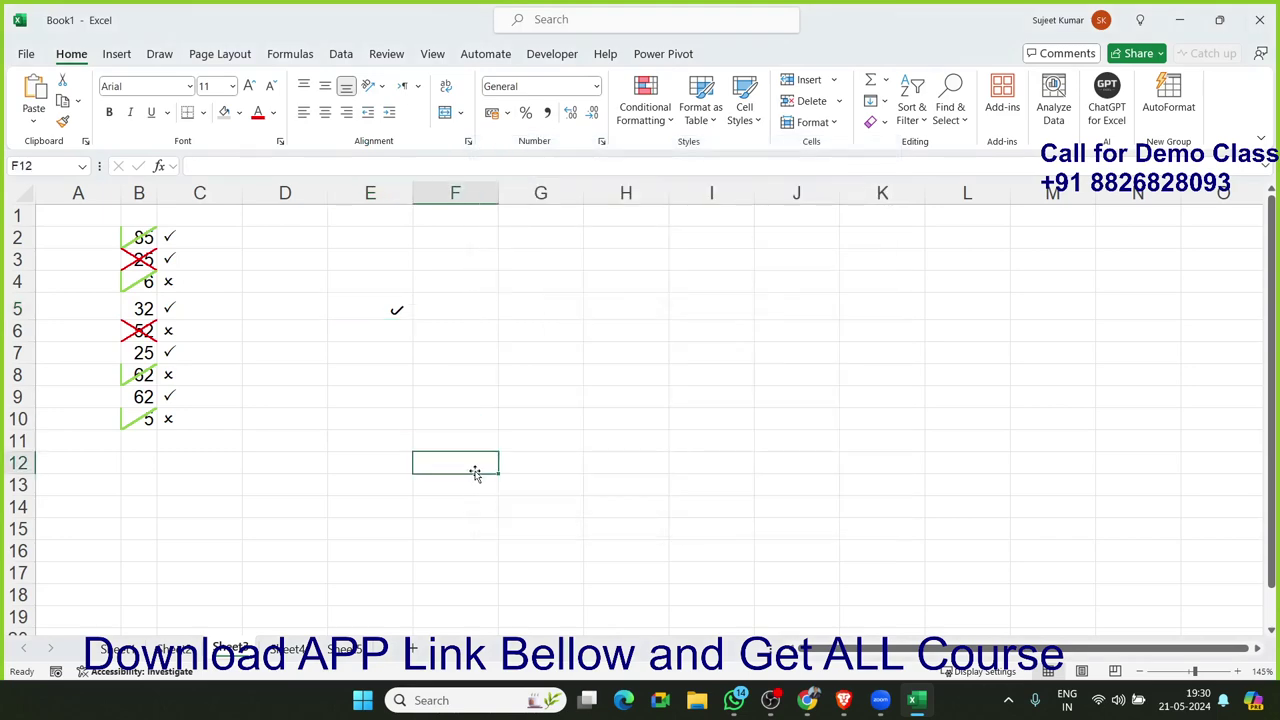
# Step: Type X in E7, then switch to the empty Sheet5
pyautogui.click(392, 357)
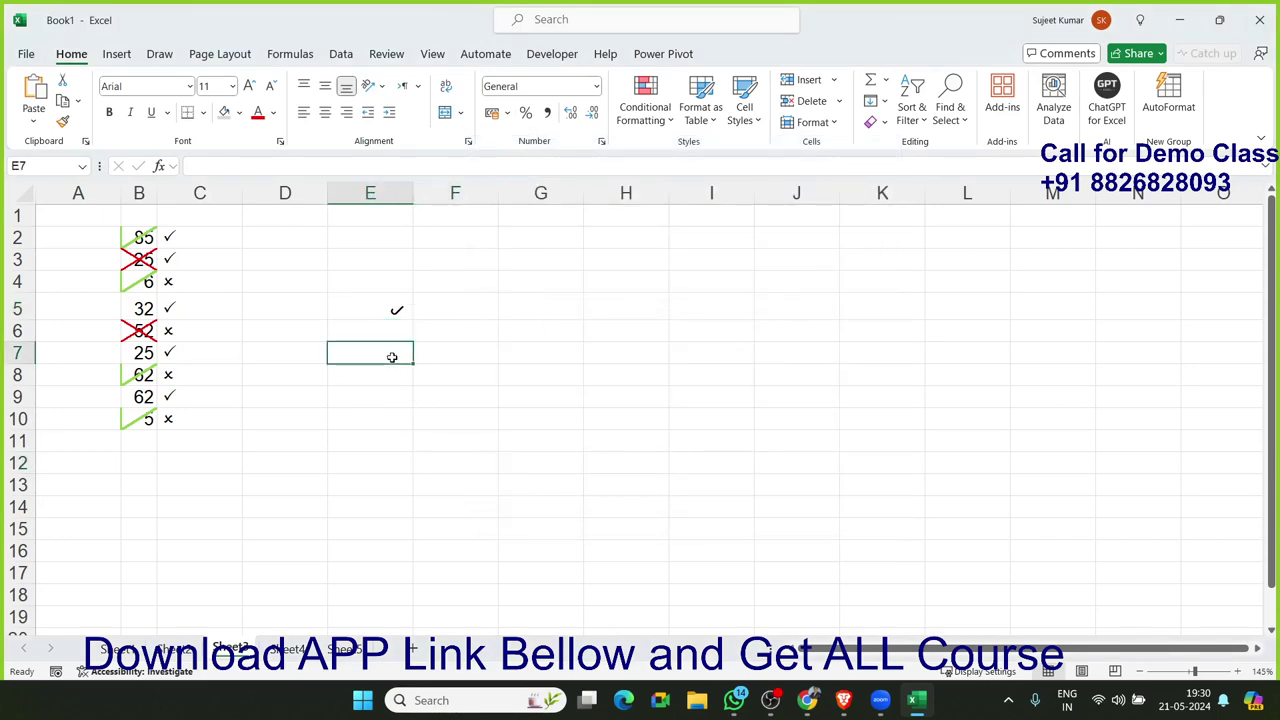
pyautogui.write('X')
pyautogui.click(388, 396)
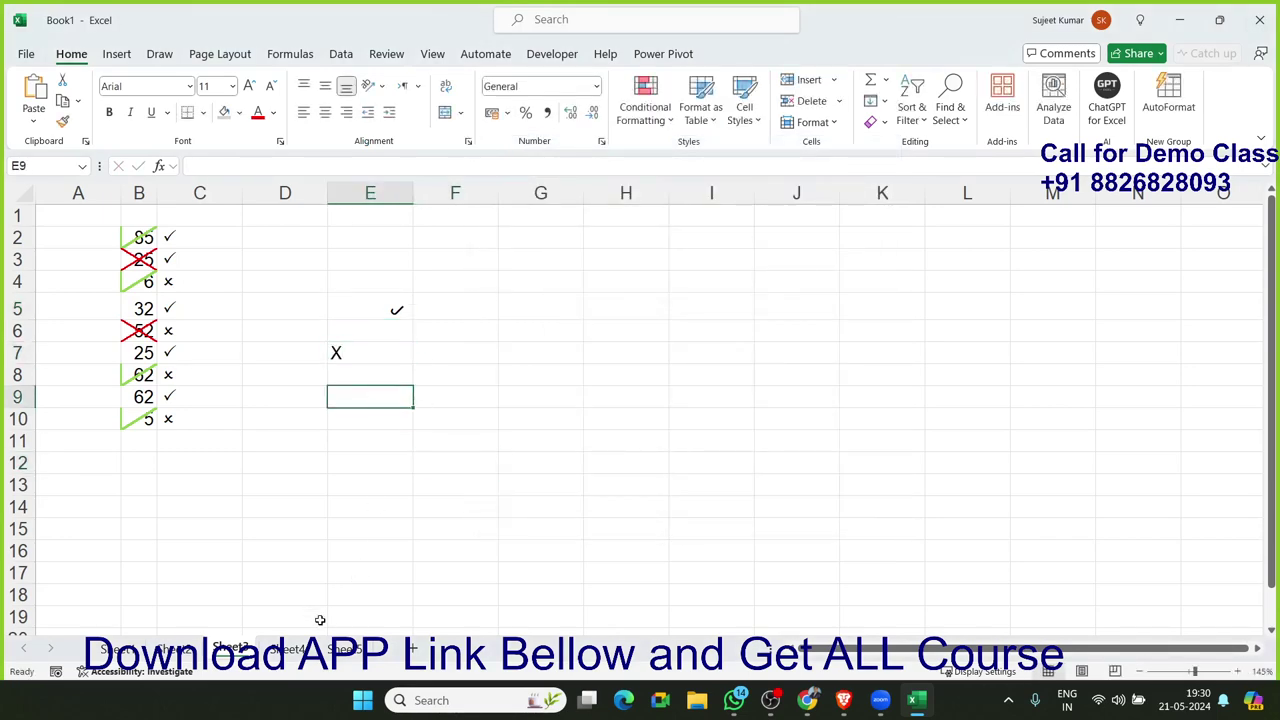
pyautogui.click(350, 650)
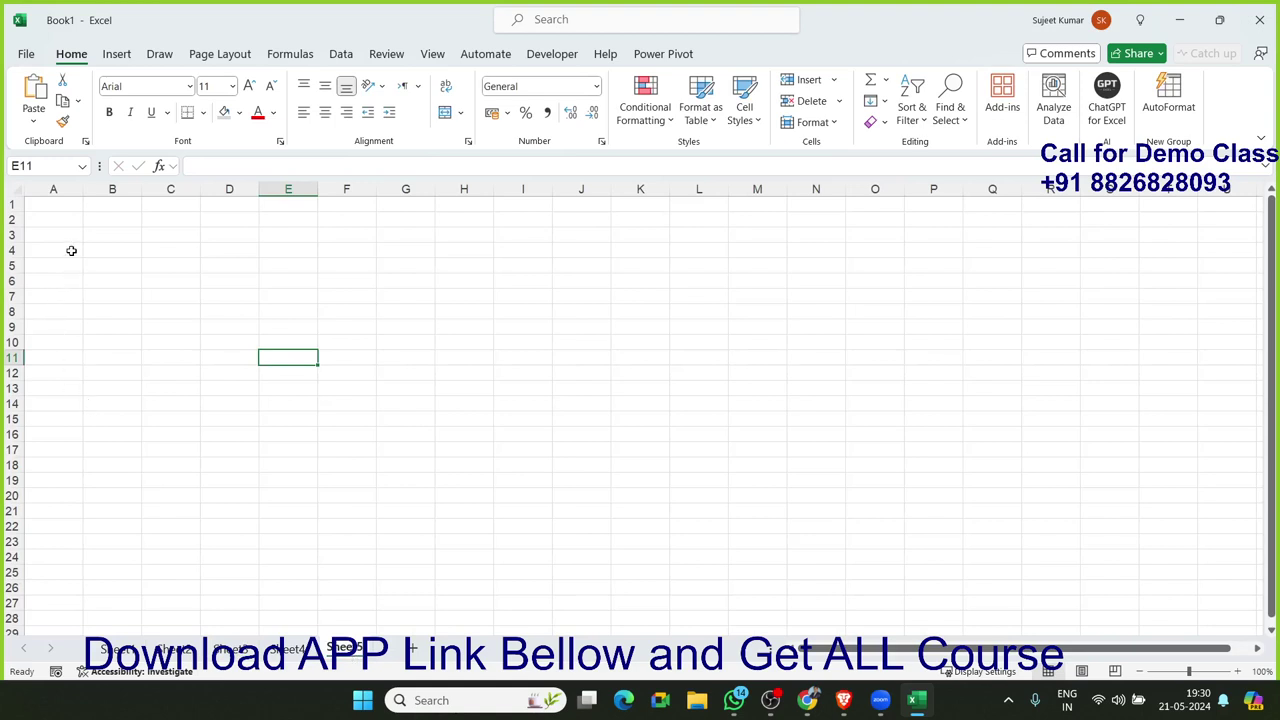
# Step: Type the Name header in A4 and the first name in A5, filling it down to A18
pyautogui.click(70, 250)
pyautogui.write('Na')
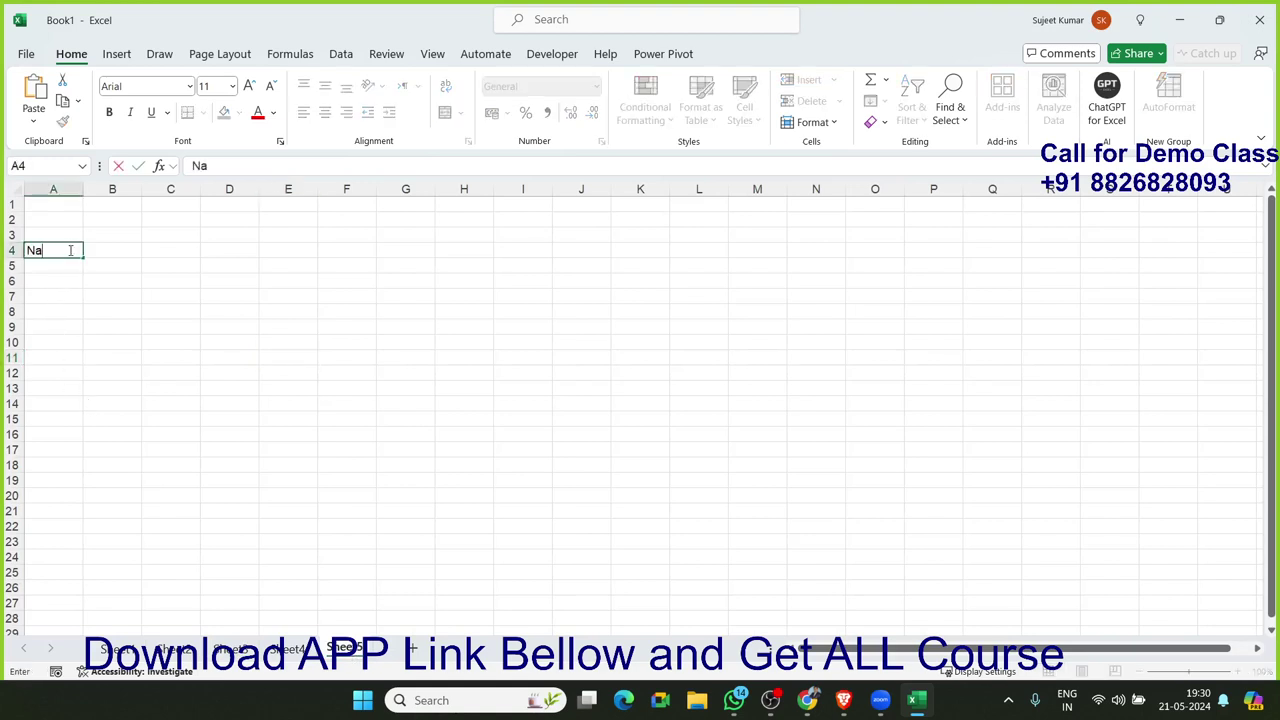
pyautogui.write('me')
pyautogui.press('Return')
pyautogui.write('Puja')
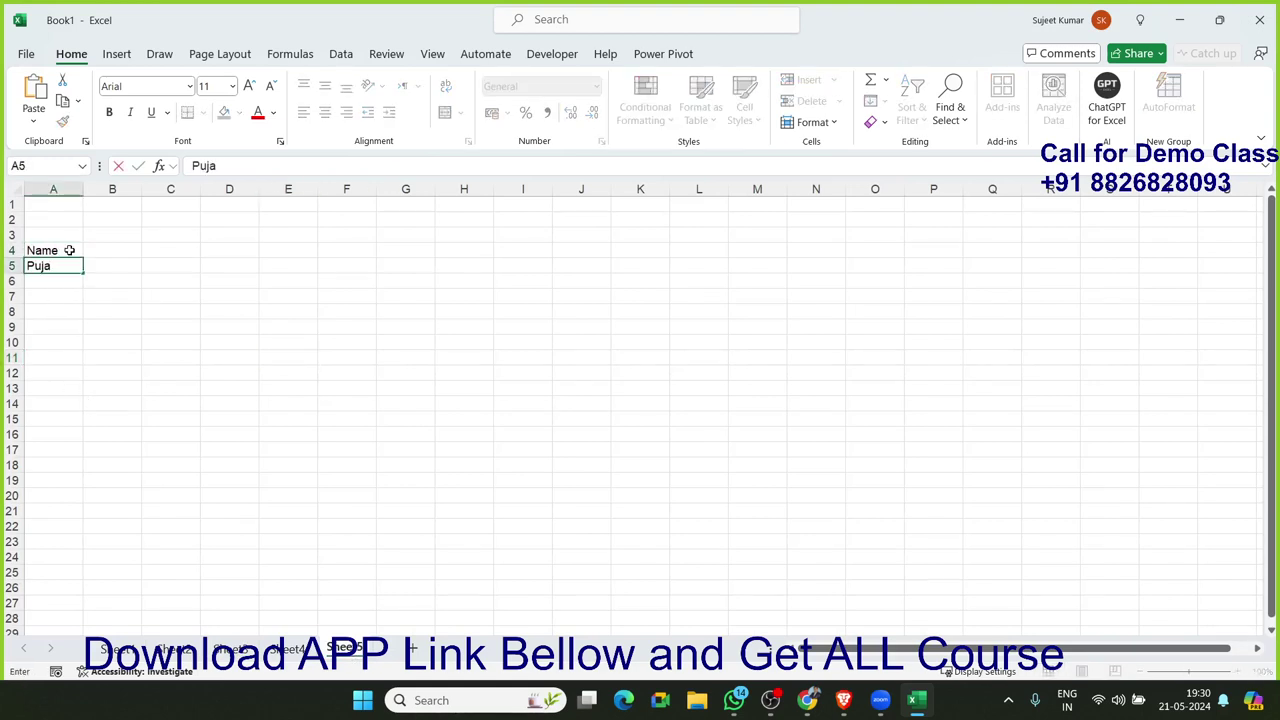
pyautogui.press('Return')
pyautogui.click(65, 266)
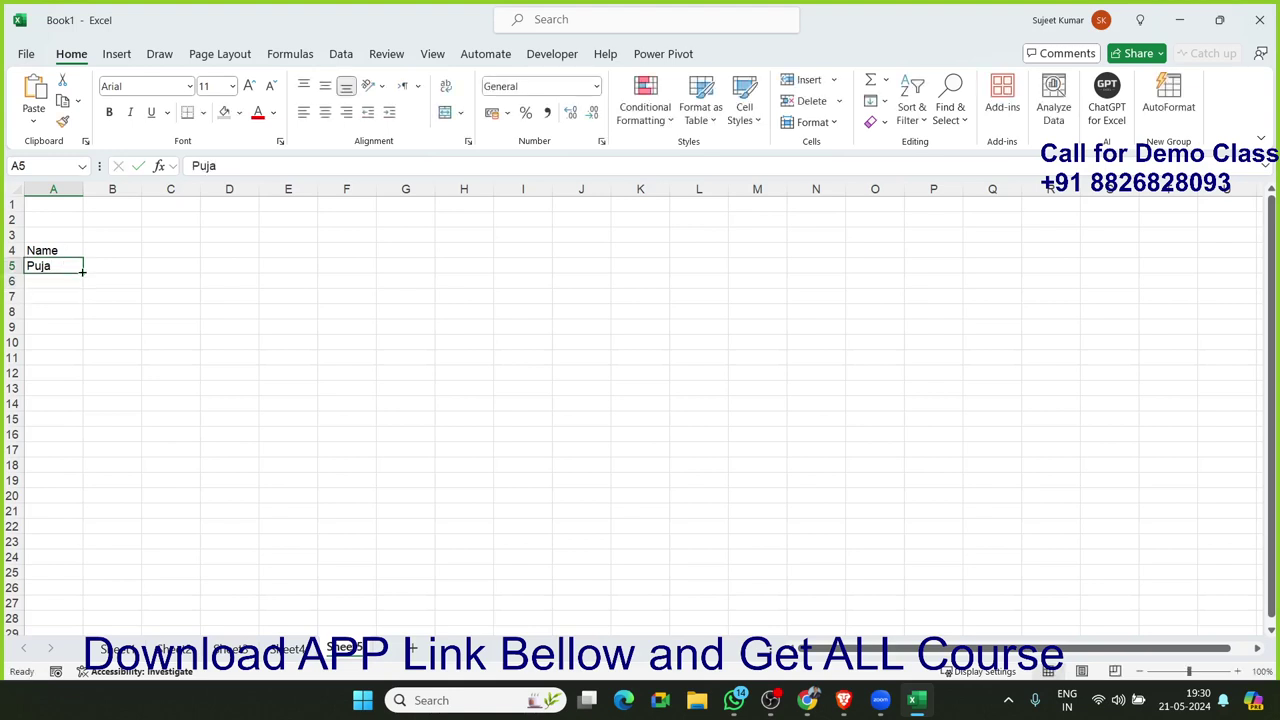
pyautogui.moveTo(83, 270); pyautogui.dragTo(82, 472)
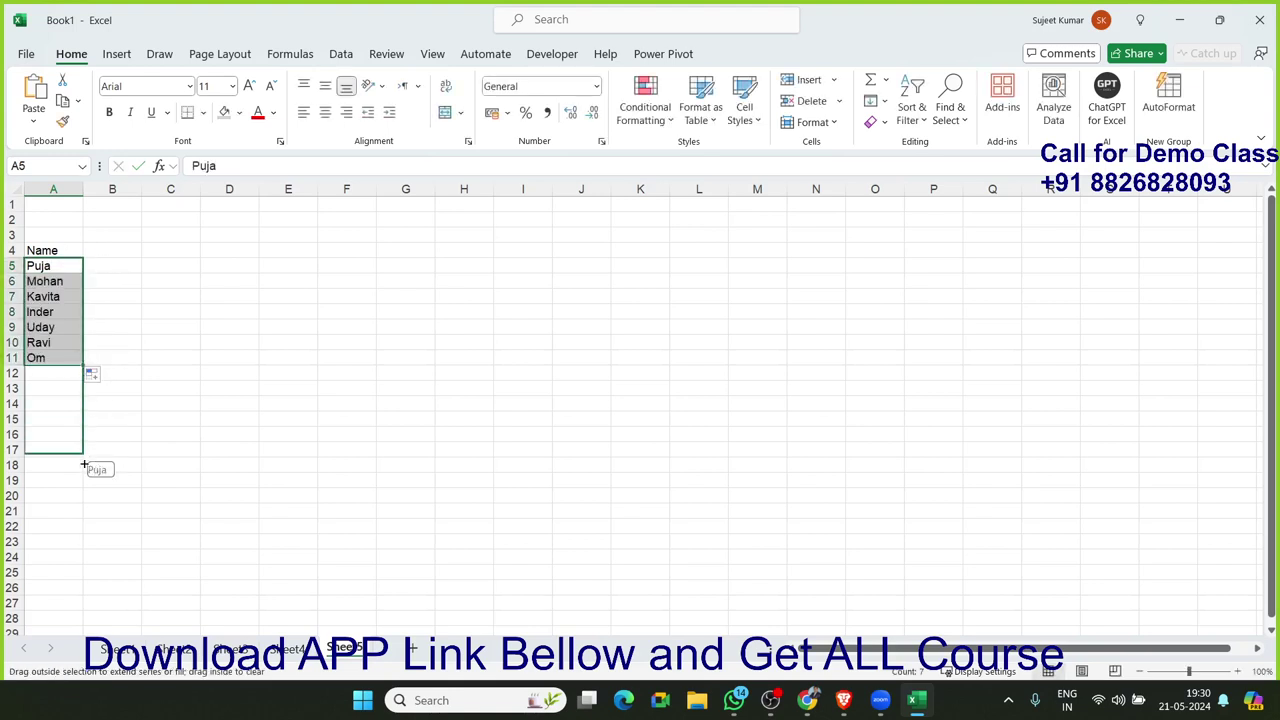
# Step: Enter 1/ in B4 as a first date attempt
pyautogui.click(110, 257)
pyautogui.write('1/')
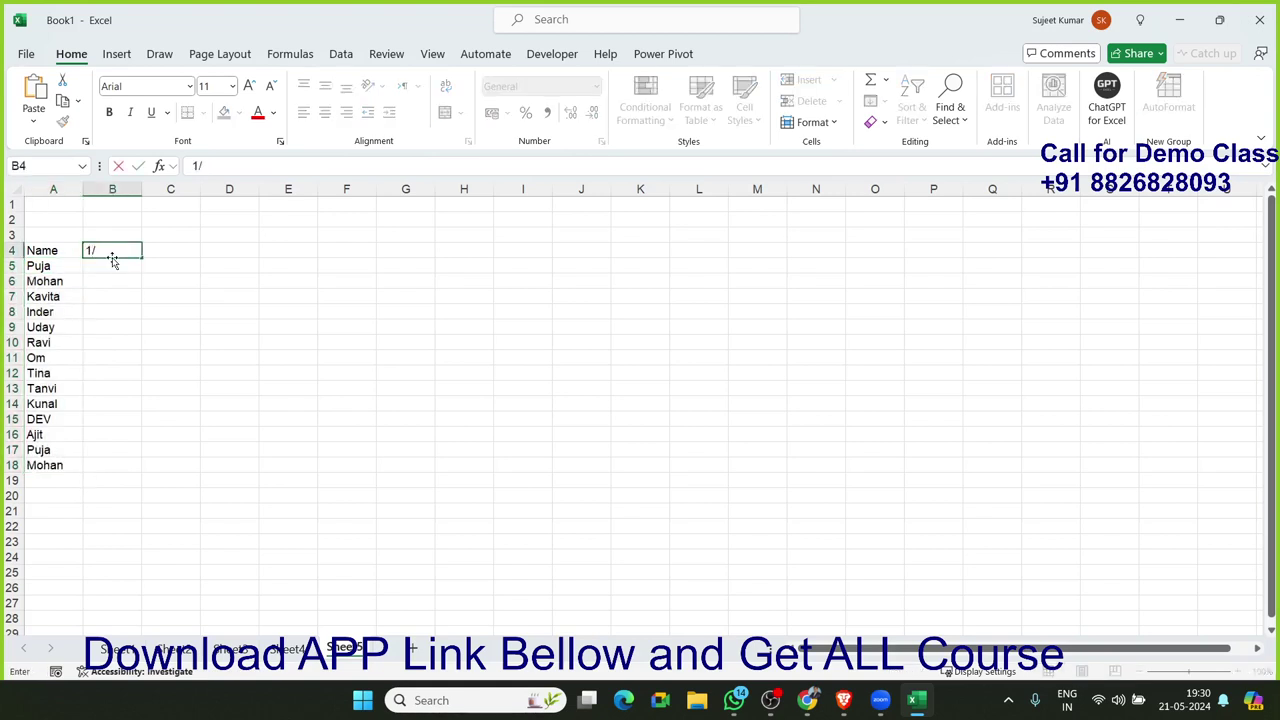
pyautogui.press('Return')
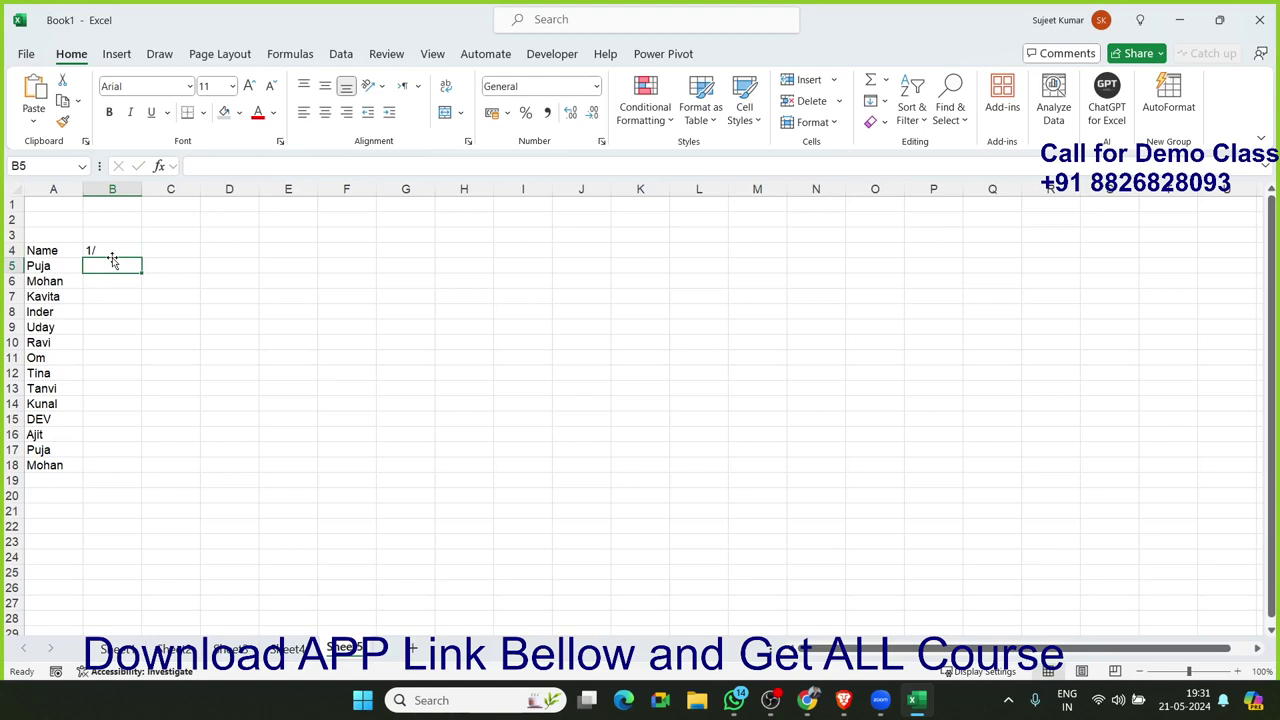
# Step: Re-enter B4 as 1/5 so it shows 01-May-24
pyautogui.click(112, 257)
pyautogui.write('1-0')
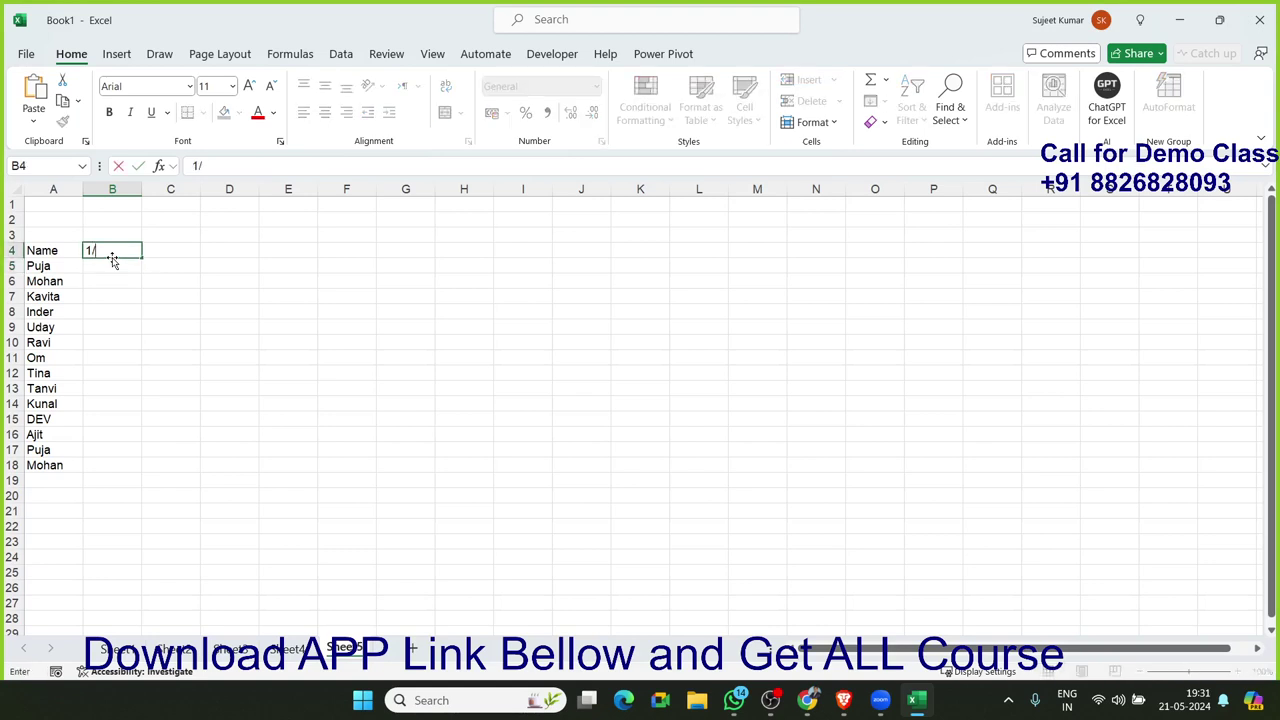
pyautogui.write('1')
pyautogui.press('Return')
pyautogui.click(112, 257)
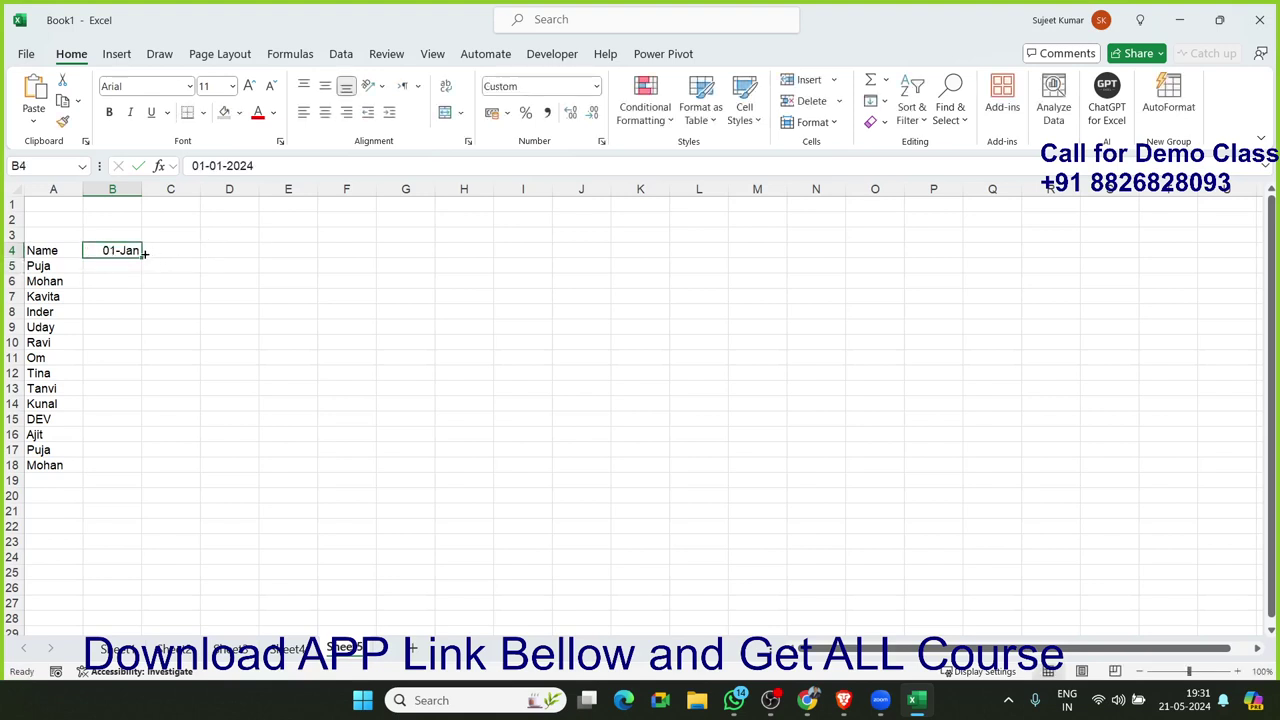
pyautogui.write('5/1')
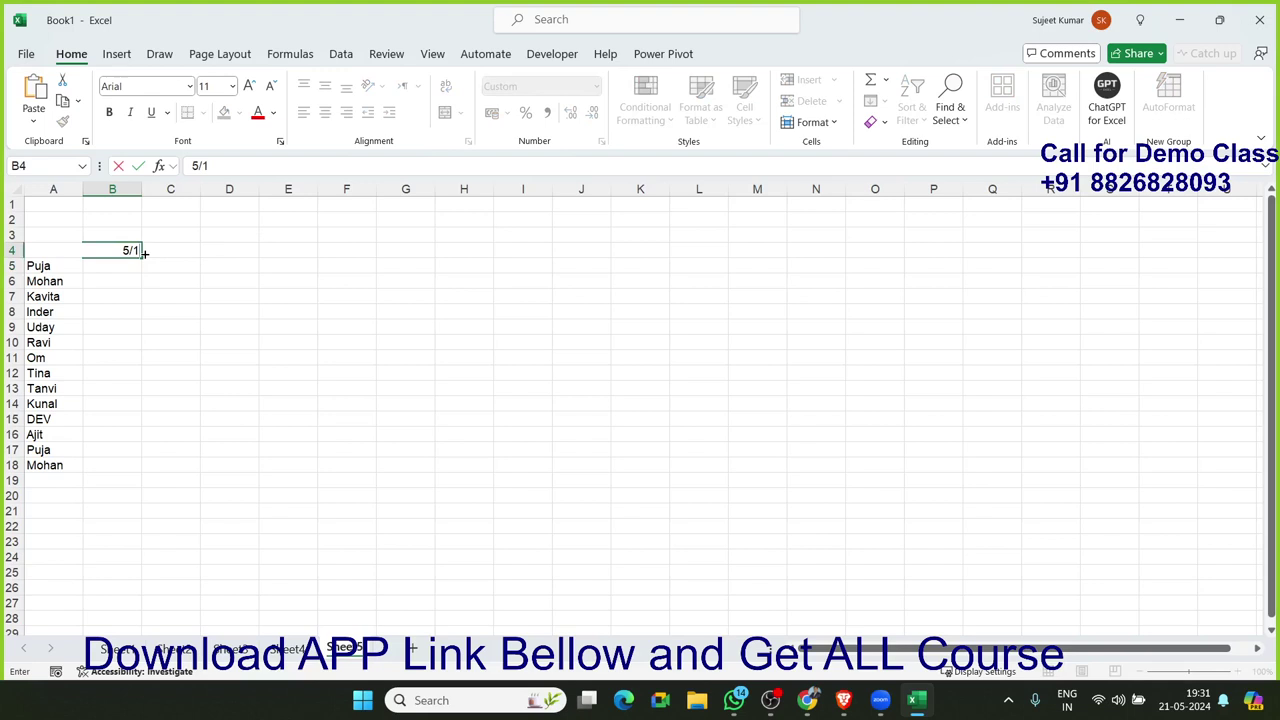
pyautogui.press('Escape')
pyautogui.write('1/5')
pyautogui.press('Return')
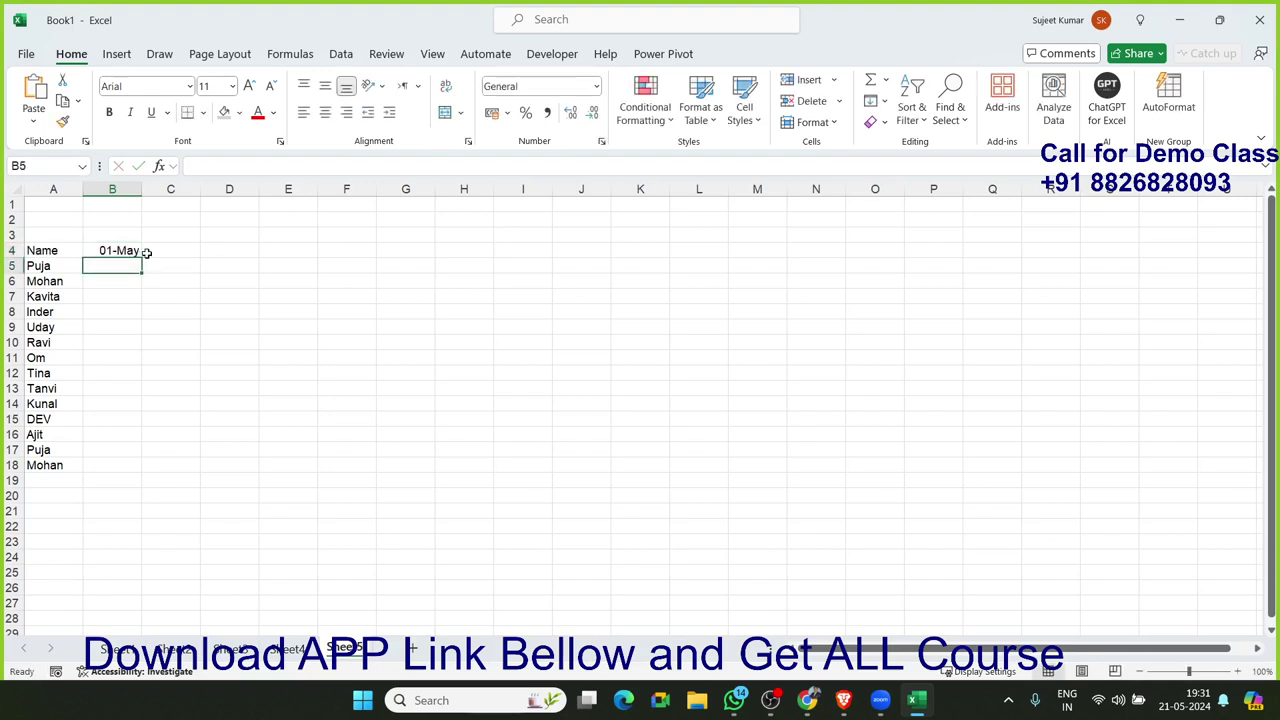
# Step: Fill the dates across row 4 through 31-May-24 in AF4 and AutoFit every column
pyautogui.click(146, 252)
pyautogui.click(137, 258)
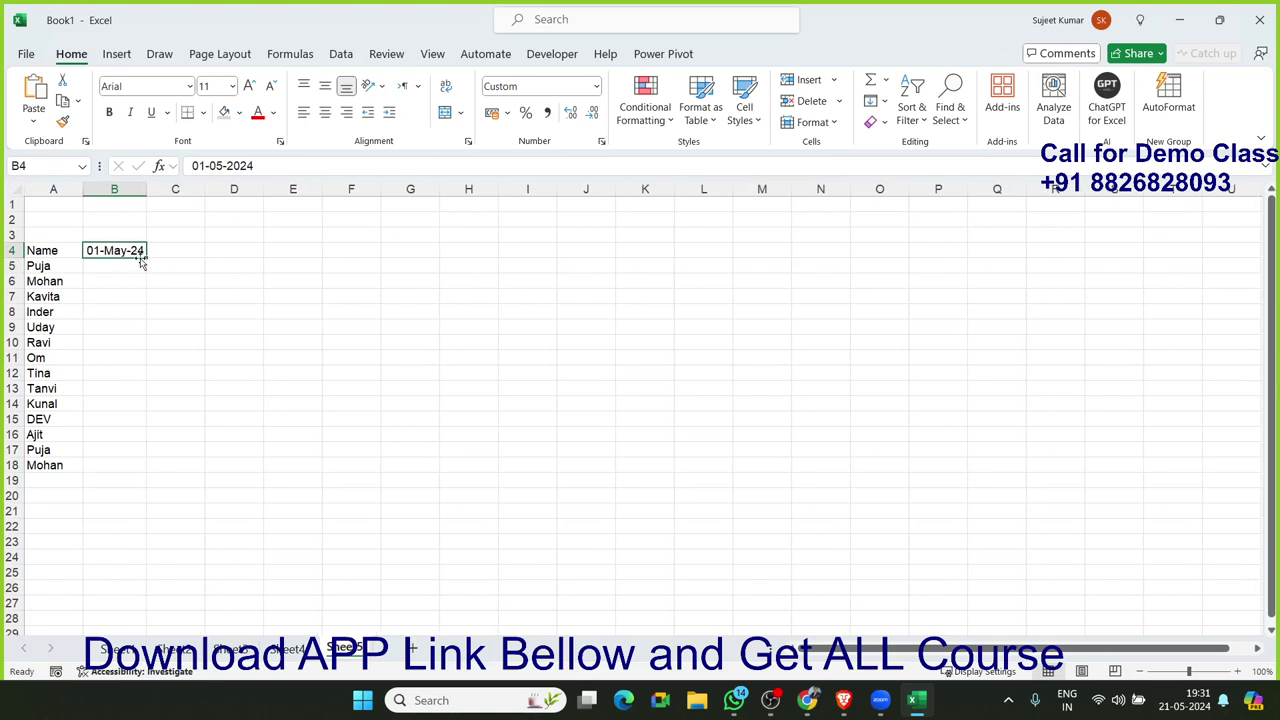
pyautogui.moveTo(146, 257); pyautogui.dragTo(1195, 258)
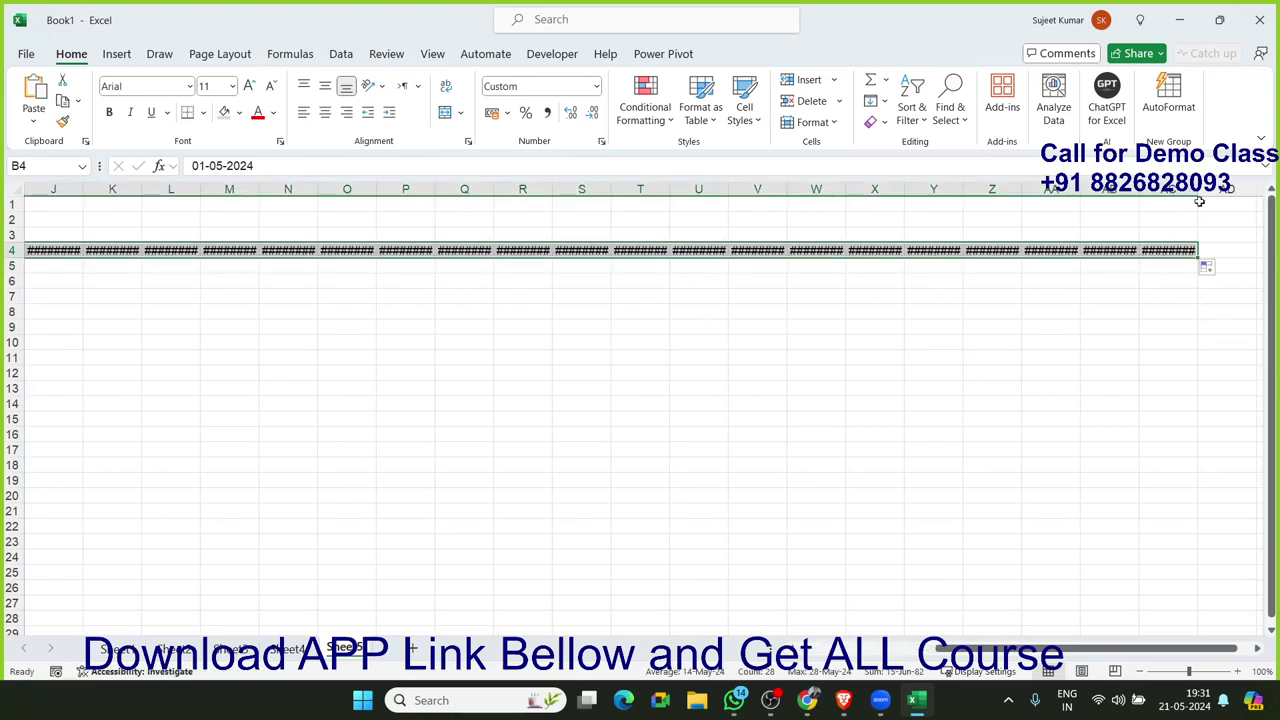
pyautogui.click(1190, 250)
pyautogui.moveTo(1196, 257)
pyautogui.mouseDown()
pyautogui.moveTo(1233, 258)
pyautogui.moveTo(1195, 258)
pyautogui.mouseUp()
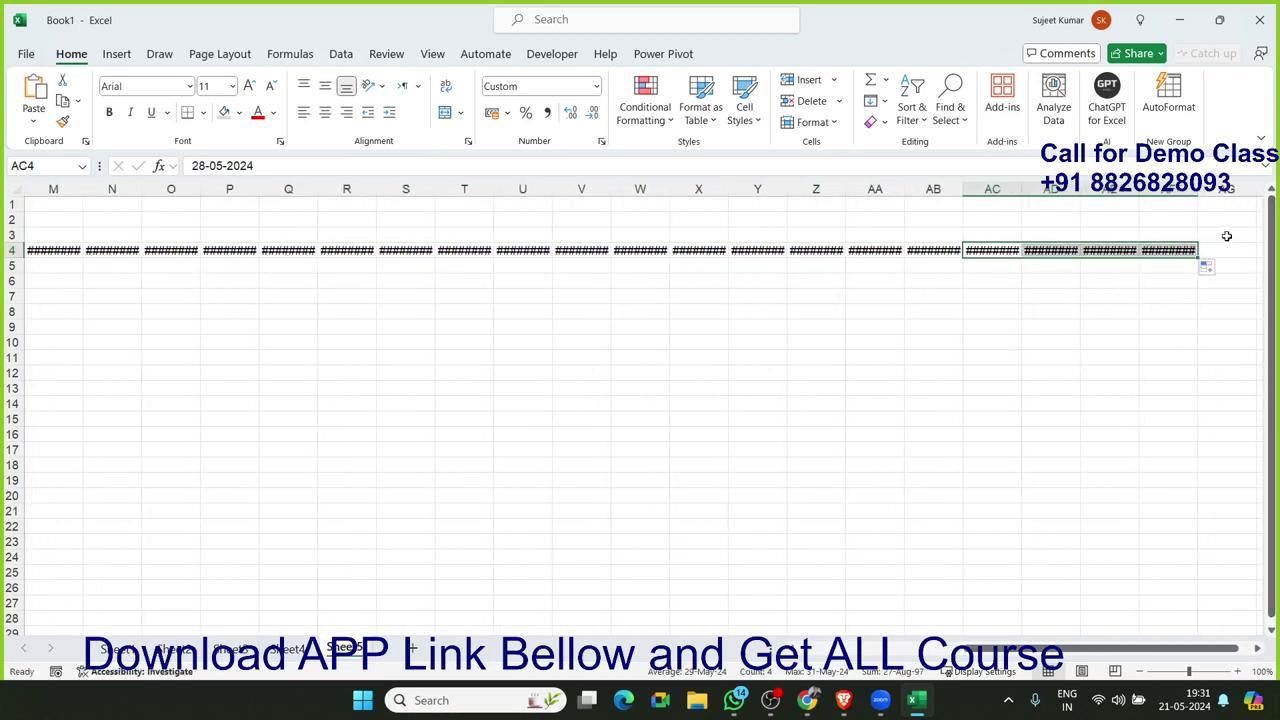
pyautogui.click(15, 191)
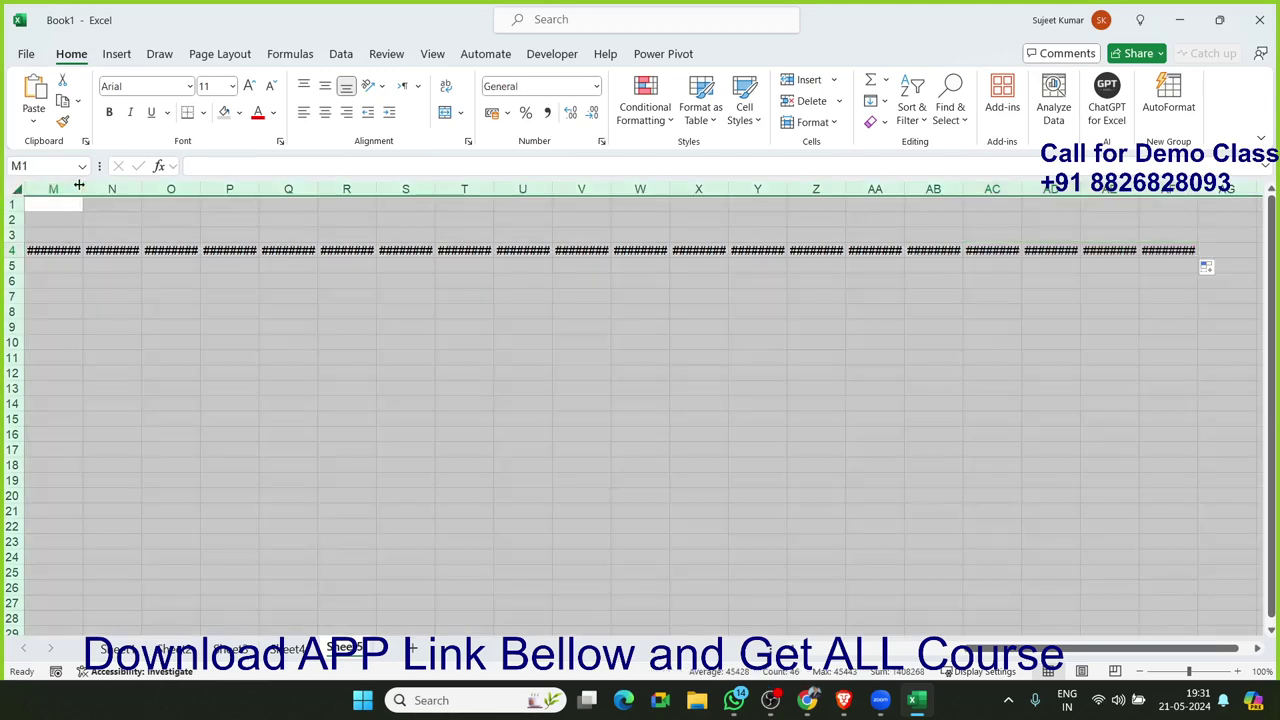
pyautogui.doubleClick(84, 189)
# Step: Check the last date, 31-May-24, and cancel an accidental =ra entry in B5
pyautogui.click(1241, 249)
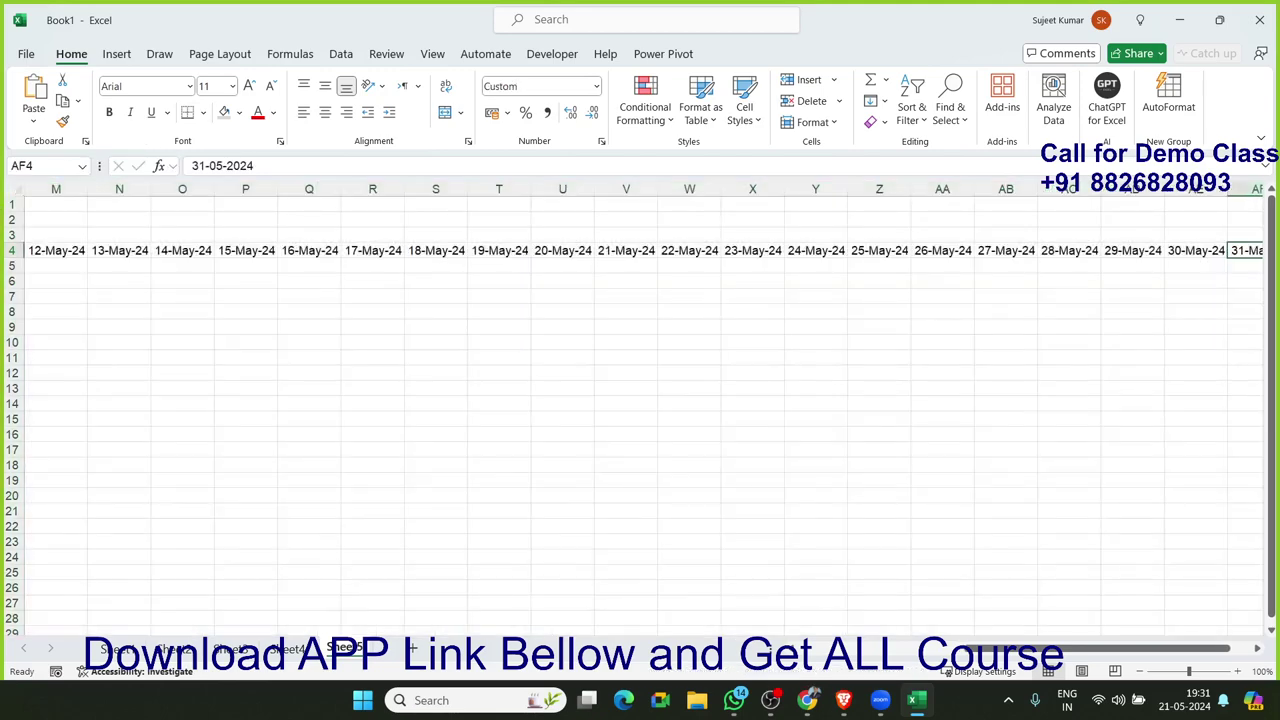
pyautogui.press('Right')
pyautogui.press('Left')
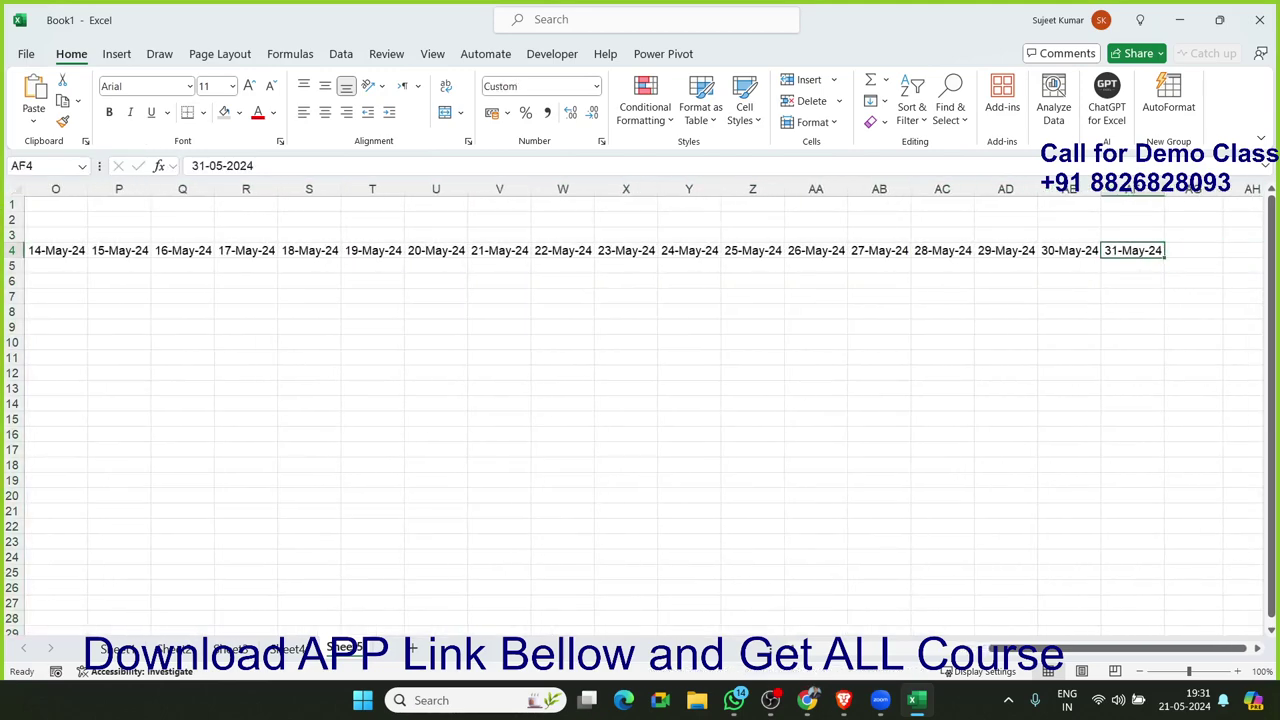
pyautogui.click(372, 250)
pyautogui.press('Left')
pyautogui.press('Left')
pyautogui.press('Left')
pyautogui.press('Left')
pyautogui.press('Left')
pyautogui.press('Left')
pyautogui.press('Down')
pyautogui.press('Right')
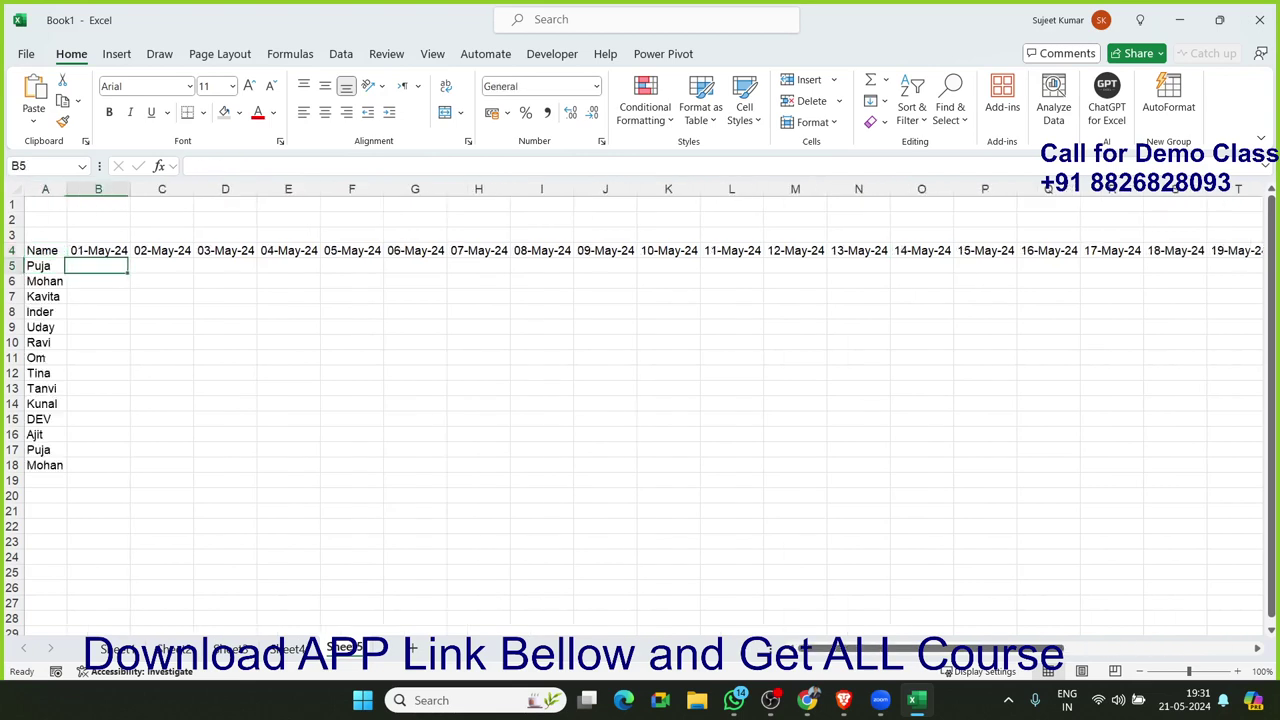
pyautogui.write('=ra')
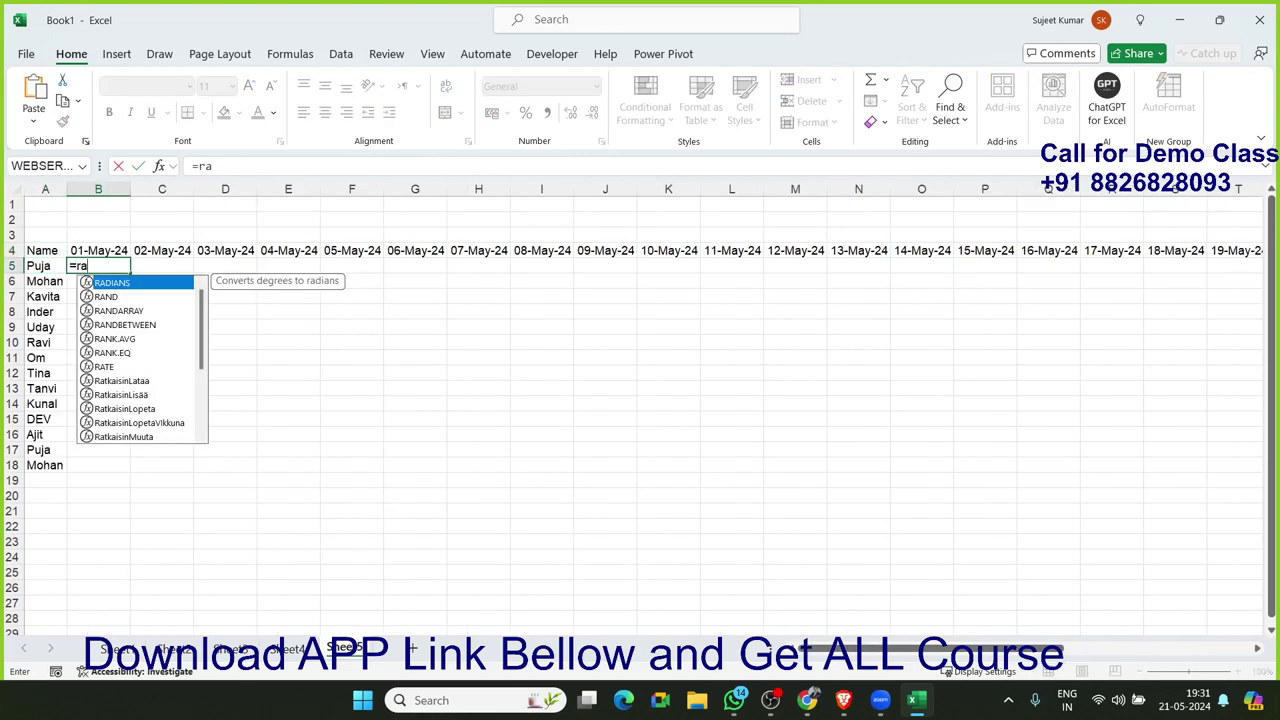
pyautogui.press('Escape')
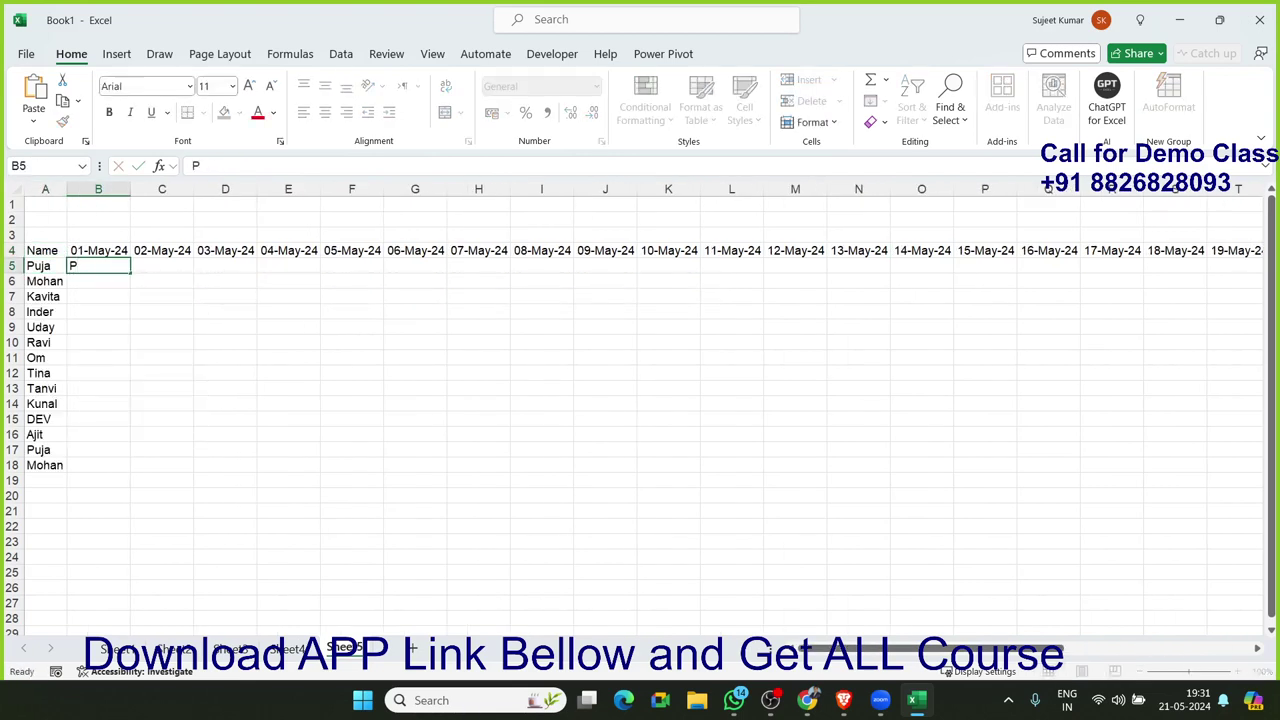
# Step: Select B5:AF18, fill P across row 5 and copy it down to row 18
pyautogui.press('Up')
pyautogui.hotkey('ctrl', 'Right')
pyautogui.press('Down')
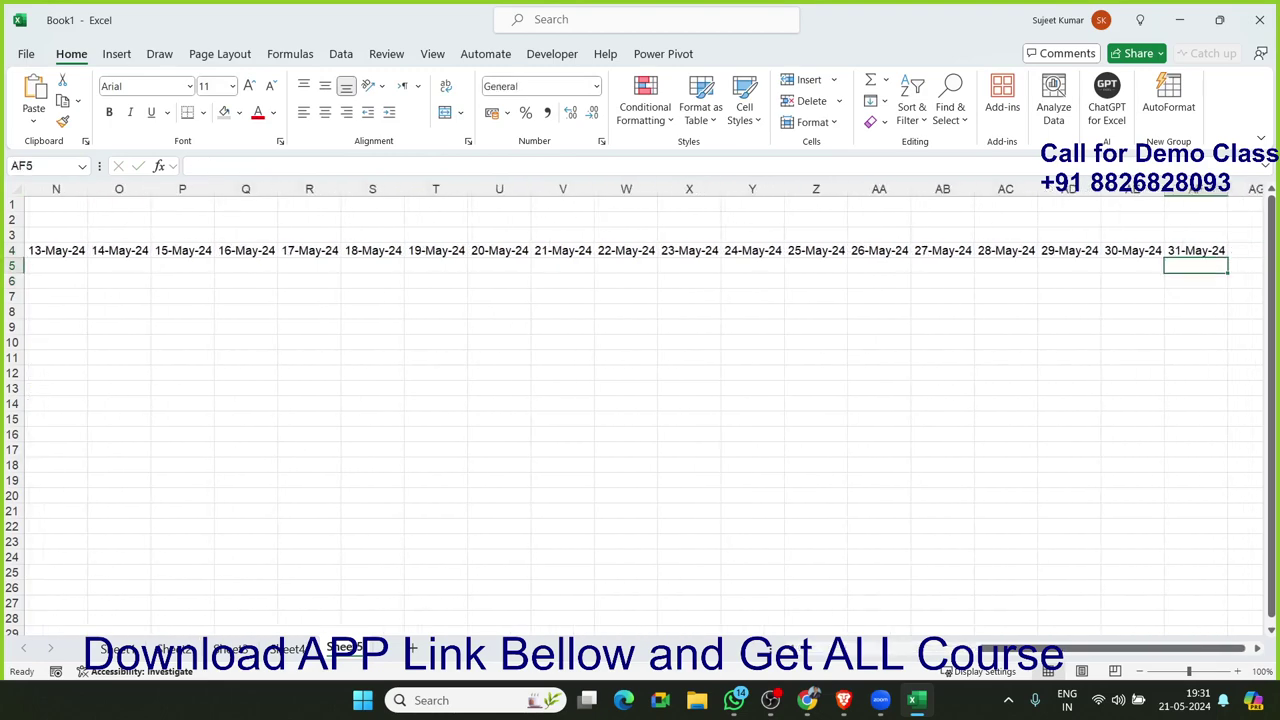
pyautogui.hotkey('ctrl', 'shift', 'Left')
pyautogui.hotkey('shift', 'Down')
pyautogui.hotkey('shift', 'Down')
pyautogui.hotkey('shift', 'Down')
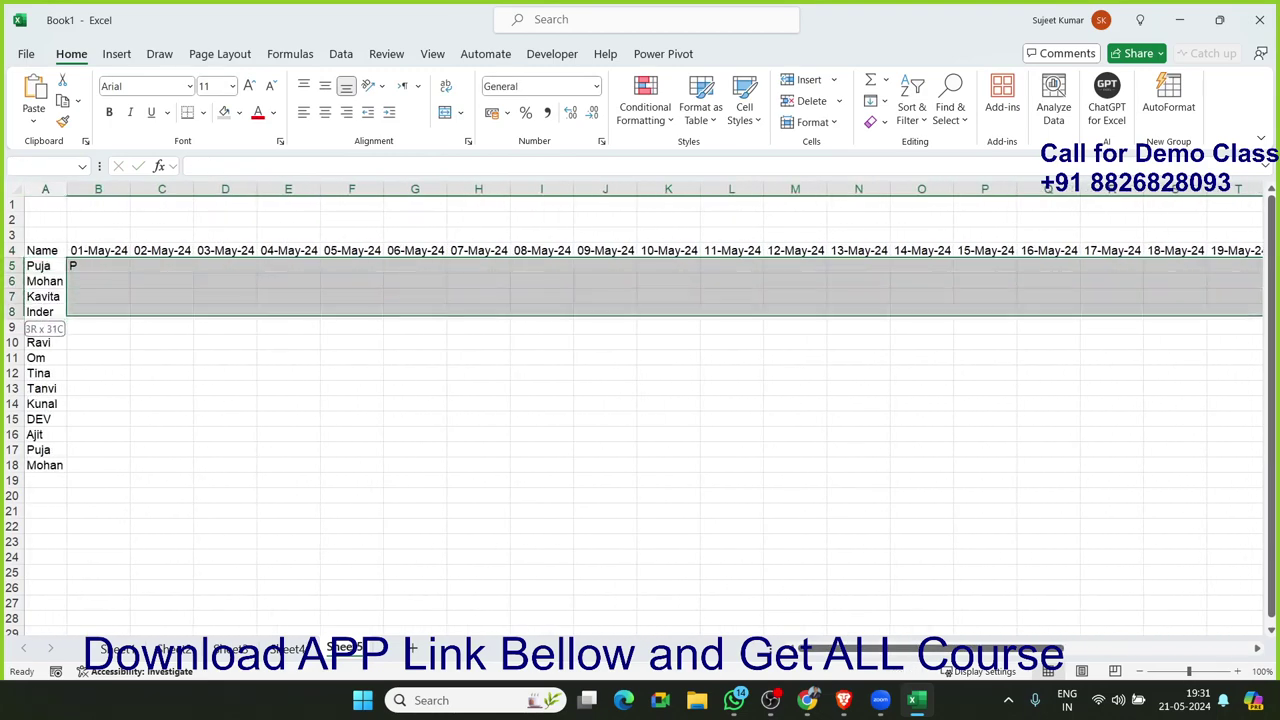
pyautogui.hotkey('shift', 'Down')
pyautogui.hotkey('shift', 'Down')
pyautogui.hotkey('shift', 'Down')
pyautogui.hotkey('shift', 'Down')
pyautogui.hotkey('shift', 'Down')
pyautogui.hotkey('shift', 'Down')
pyautogui.hotkey('shift', 'Down')
pyautogui.hotkey('shift', 'Down')
pyautogui.hotkey('shift', 'Down')
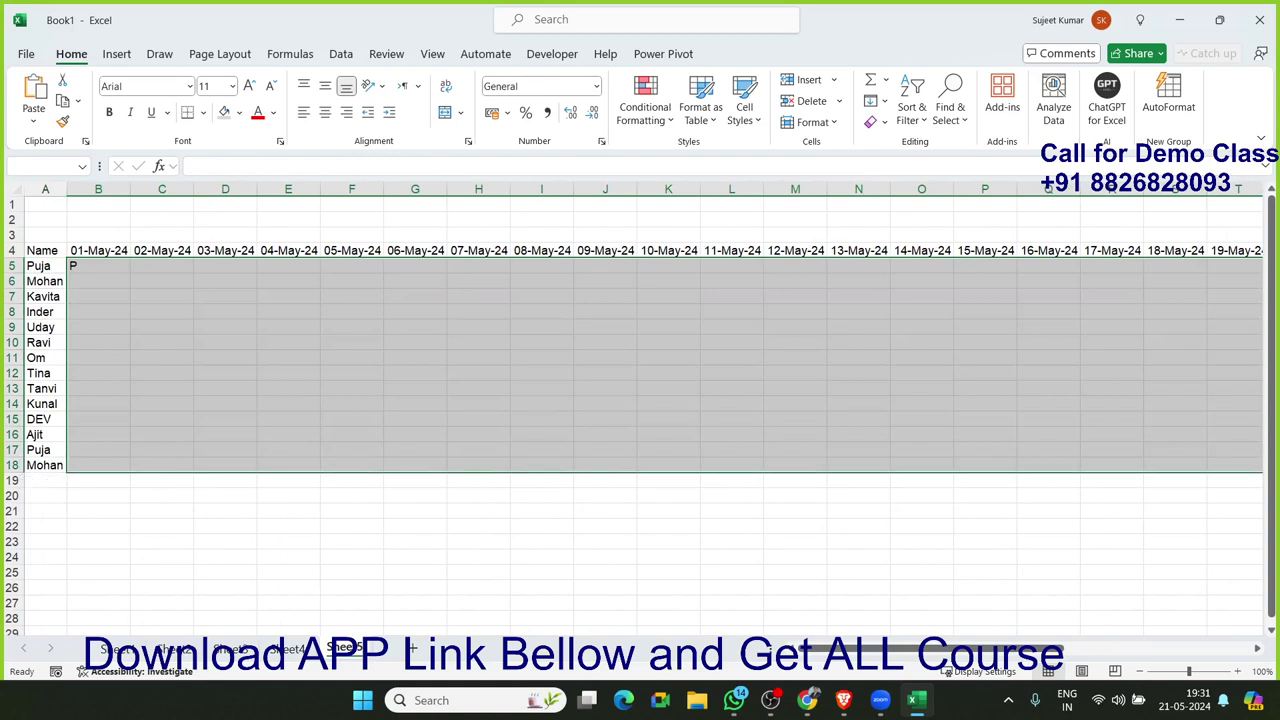
pyautogui.hotkey('ctrl', 'Return')
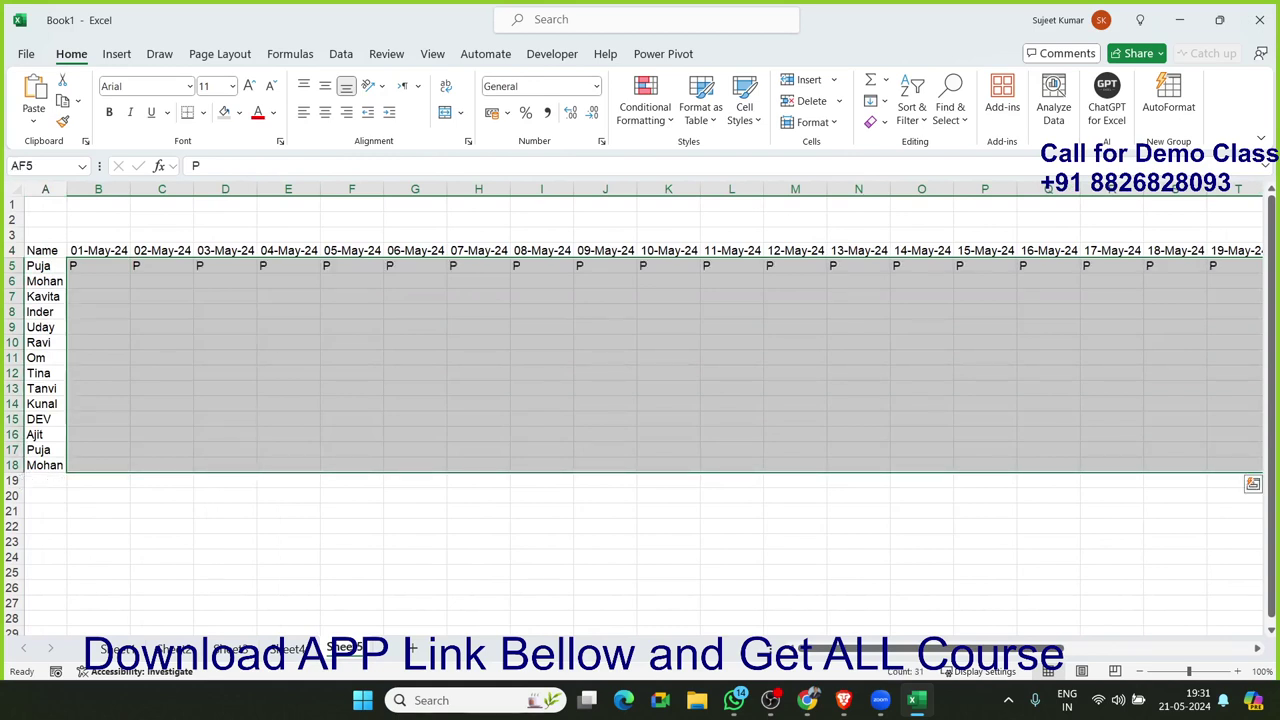
pyautogui.hotkey('ctrl', 'd')
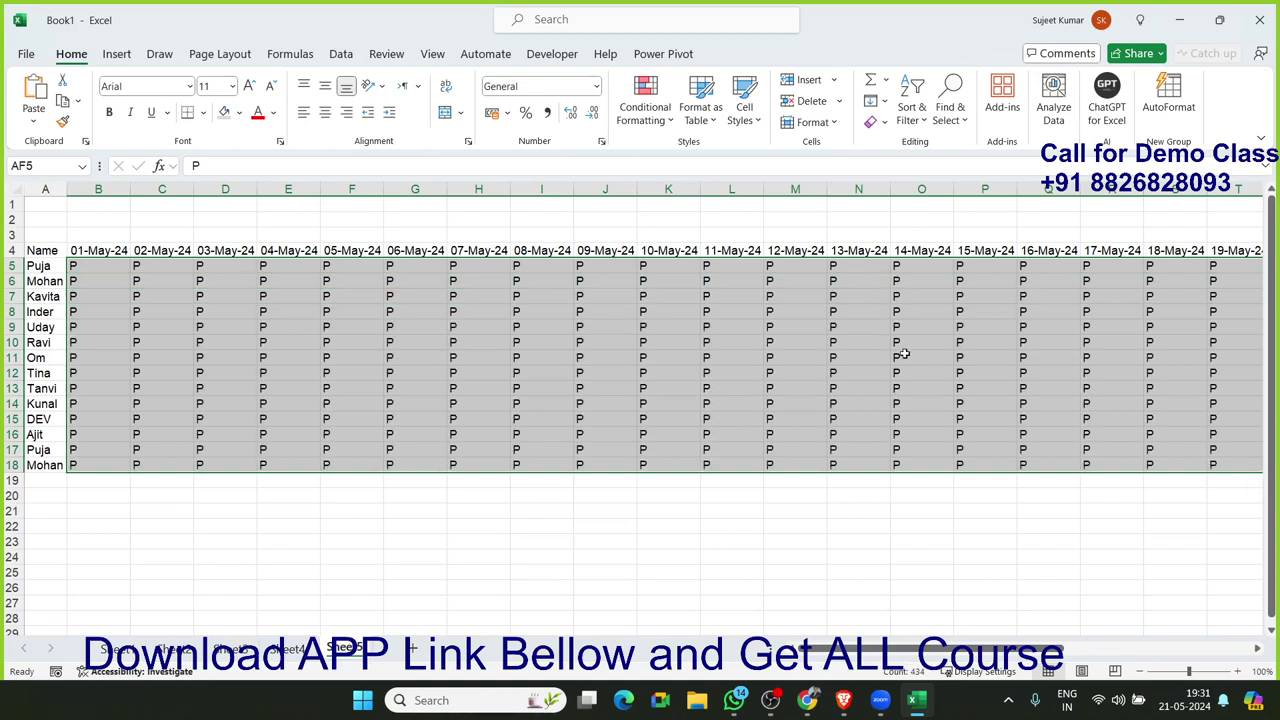
pyautogui.click(16, 190)
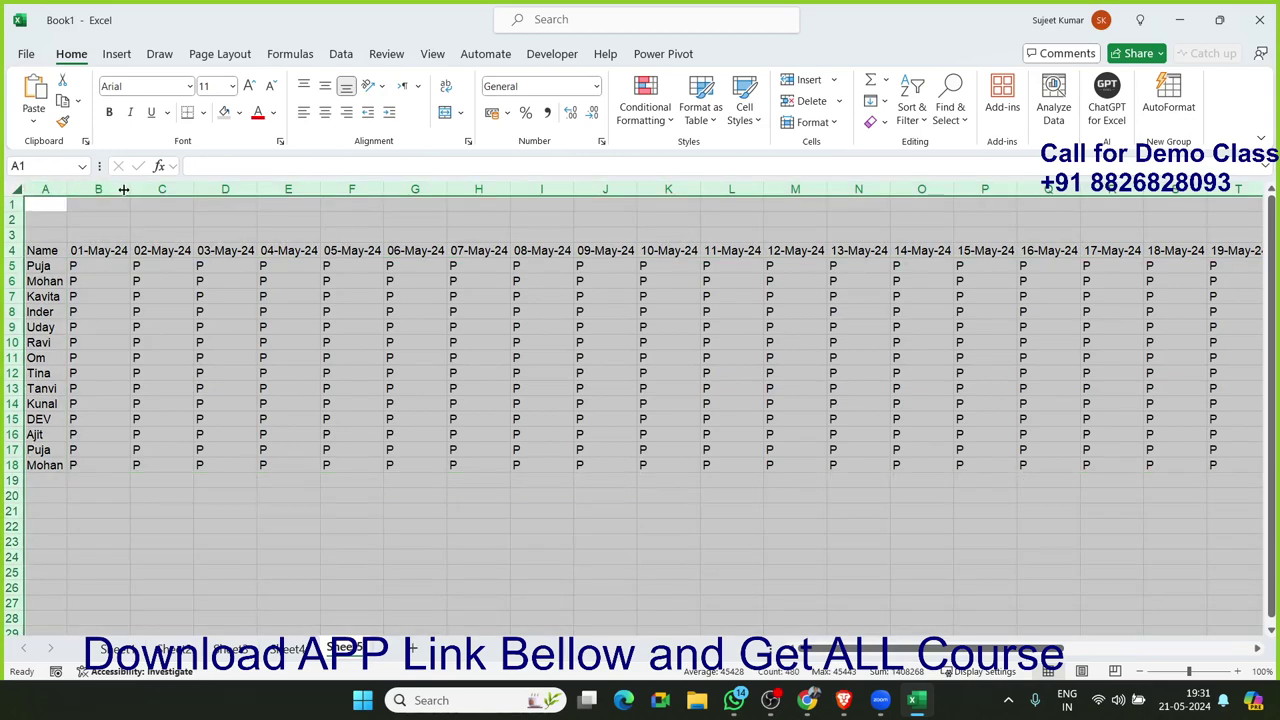
# Step: Apply All Borders to the A4:AF18 attendance table and open Print preview
pyautogui.moveTo(129, 188); pyautogui.dragTo(130, 188)
pyautogui.click(38, 252)
pyautogui.hotkey('ctrl', 'shift', 'Right')
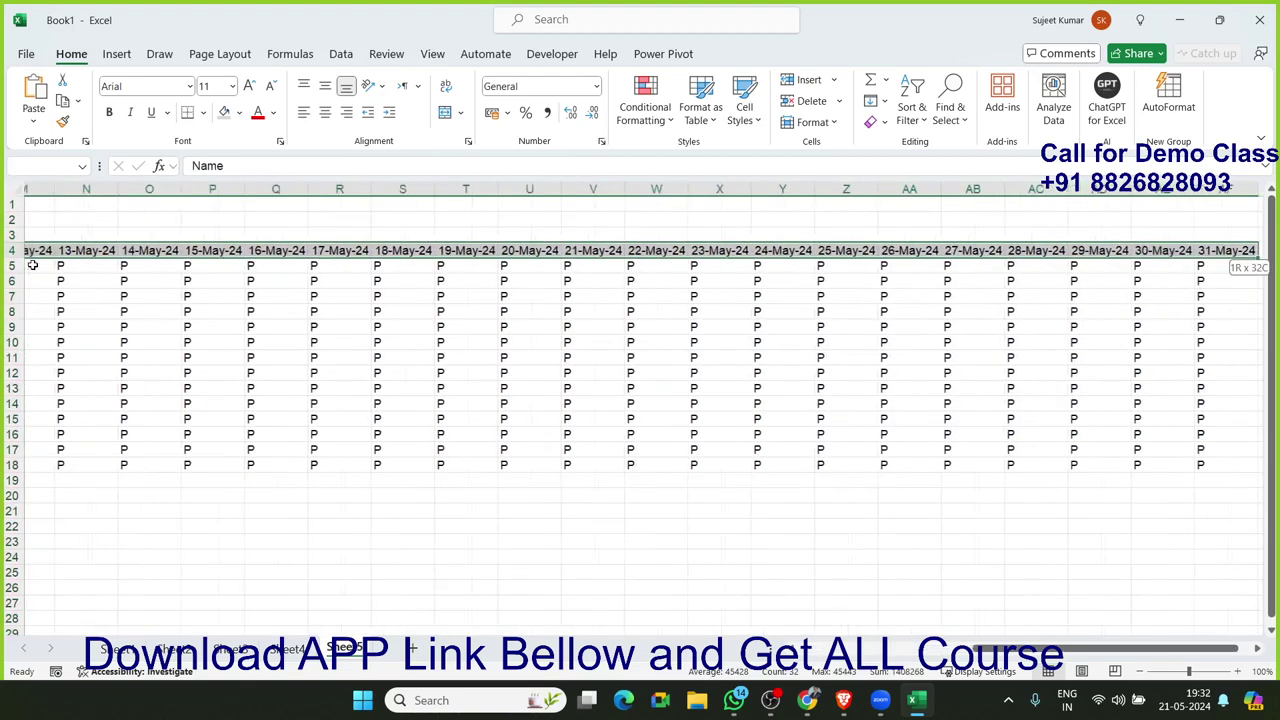
pyautogui.hotkey('ctrl', 'shift', 'Down')
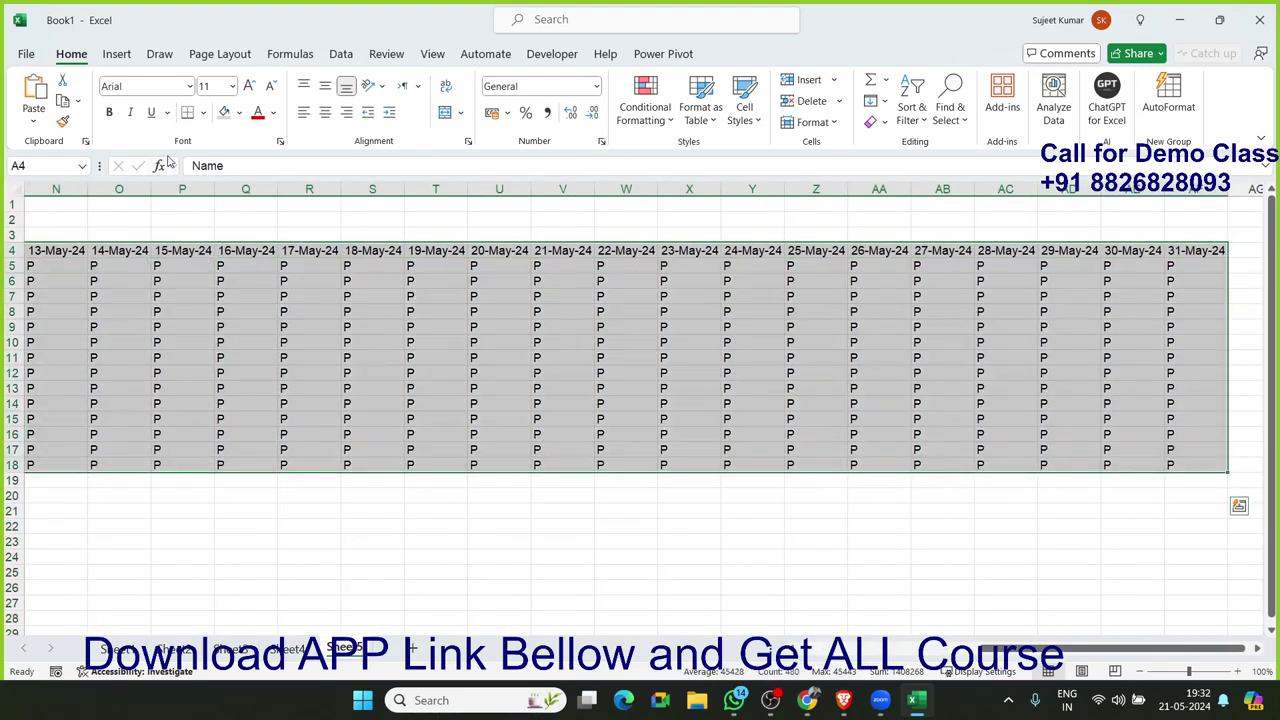
pyautogui.click(203, 112)
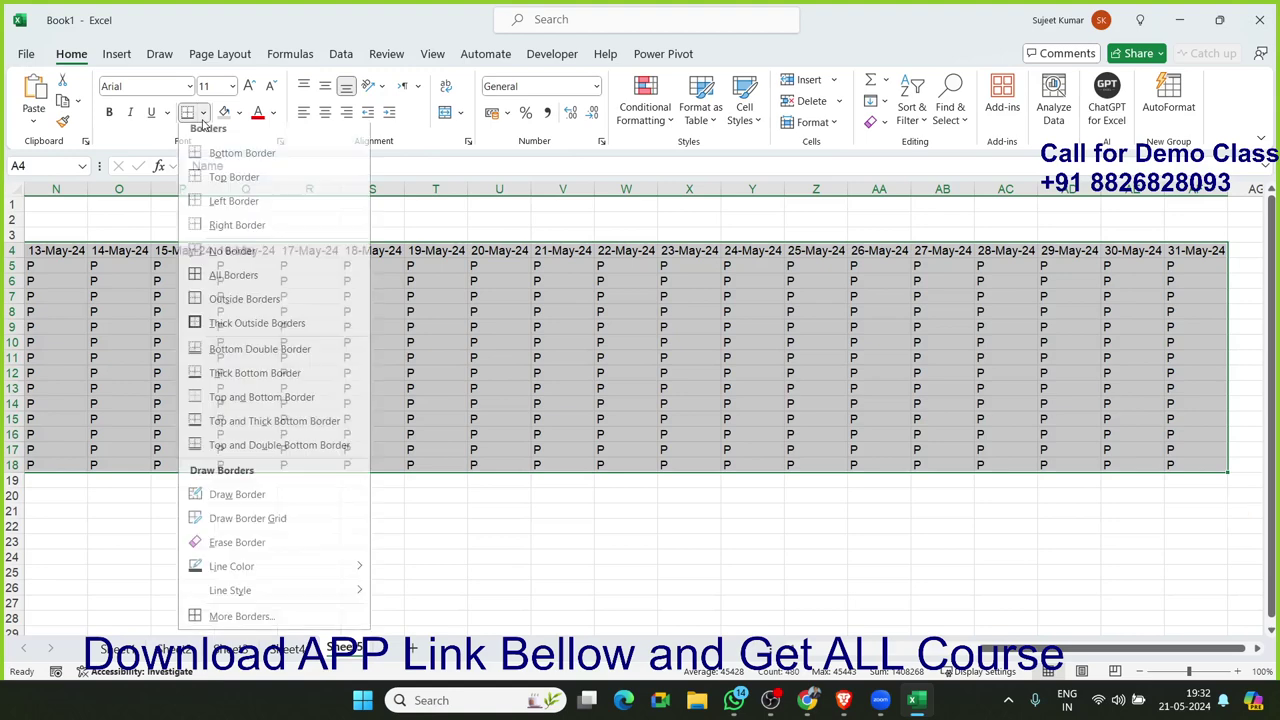
pyautogui.click(200, 283)
pyautogui.click(151, 307)
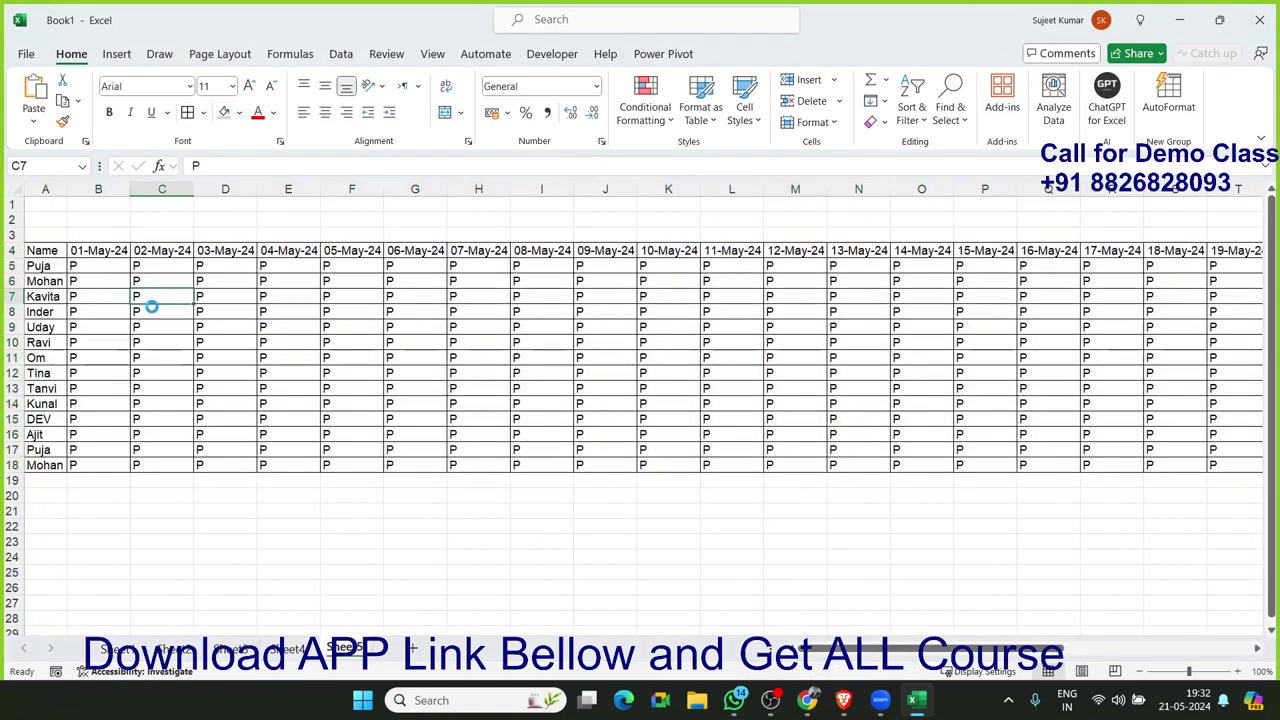
pyautogui.hotkey('ctrl', 'p')
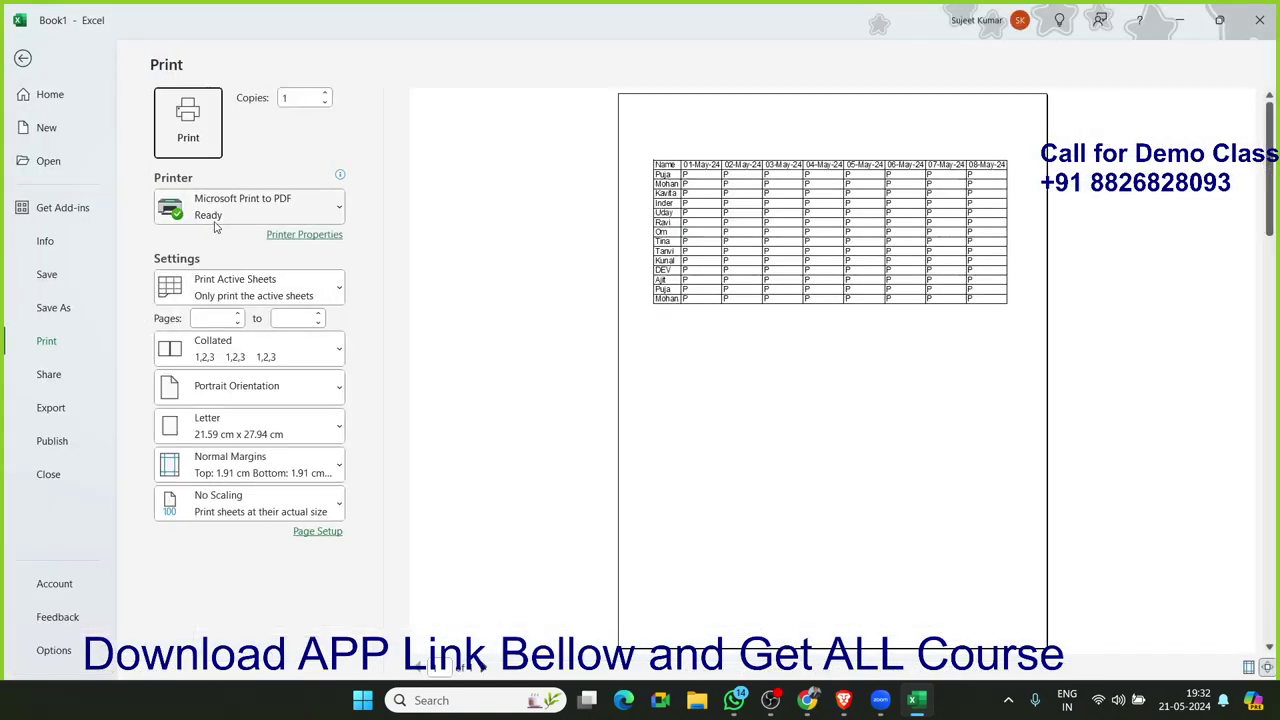
# Step: In Print settings, choose A4 paper and Narrow margins
pyautogui.press('Escape')
pyautogui.hotkey('ctrl', 'p')
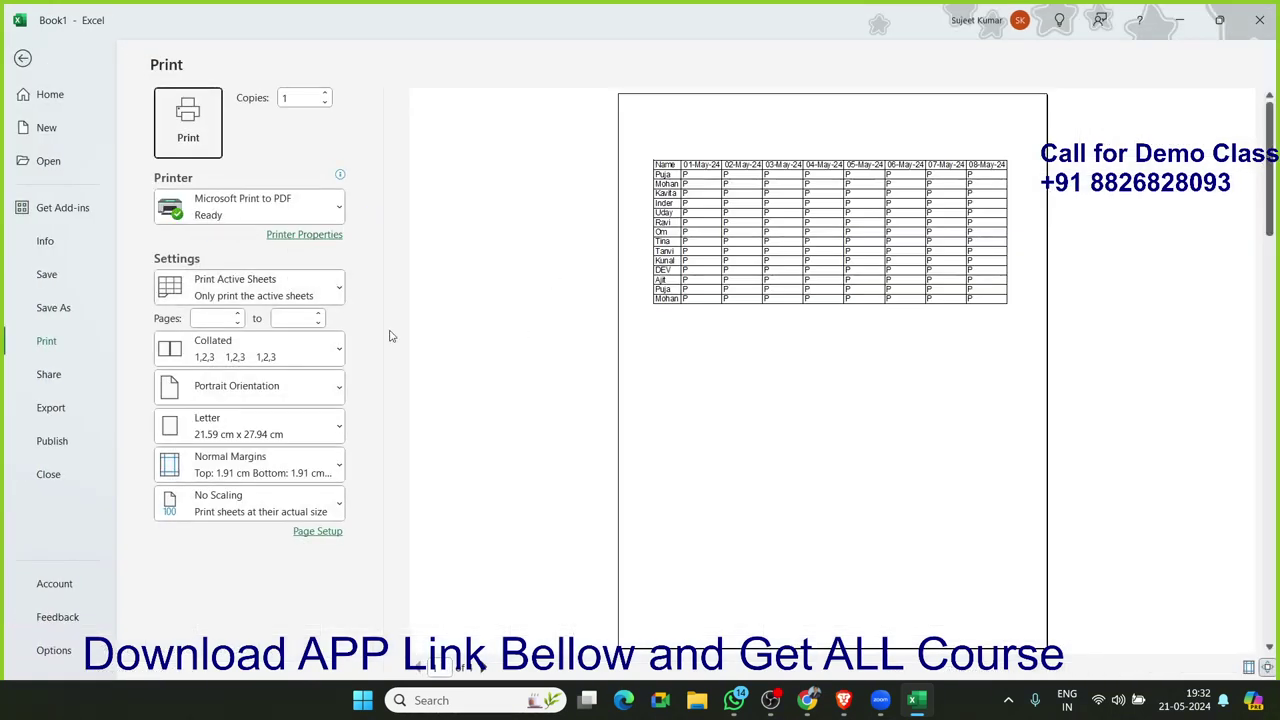
pyautogui.click(258, 434)
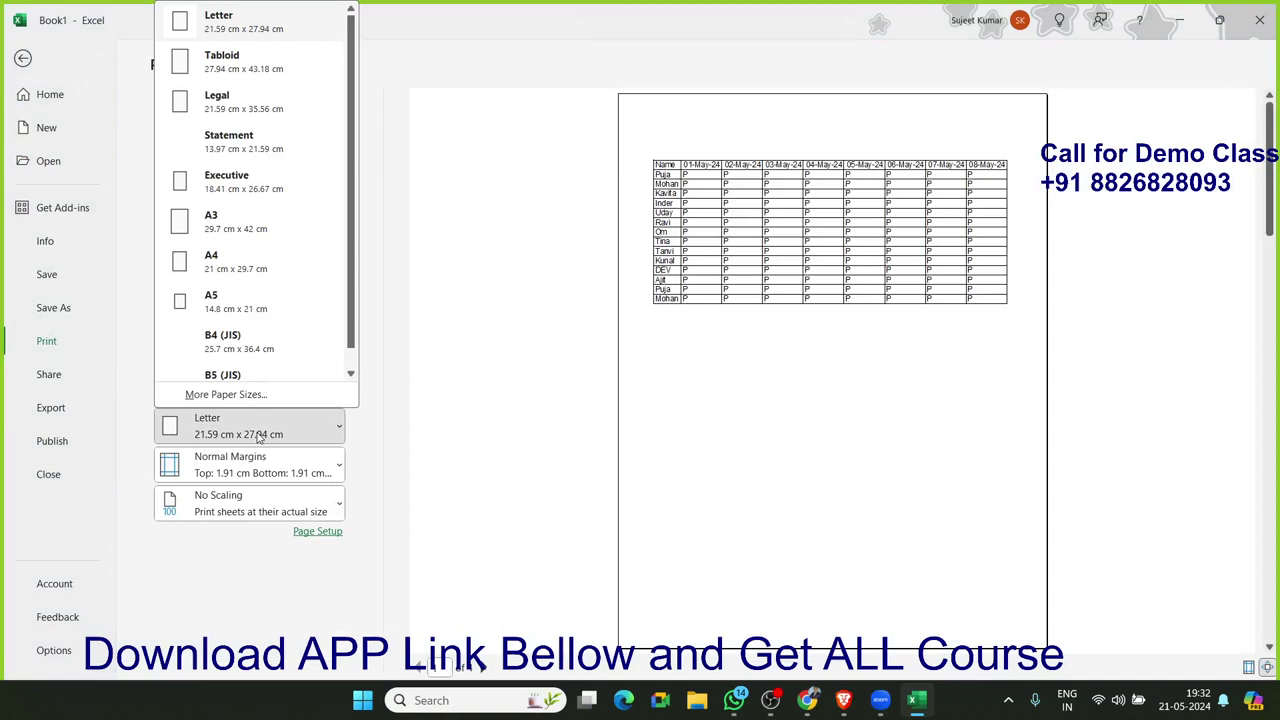
pyautogui.click(258, 434)
pyautogui.click(258, 434)
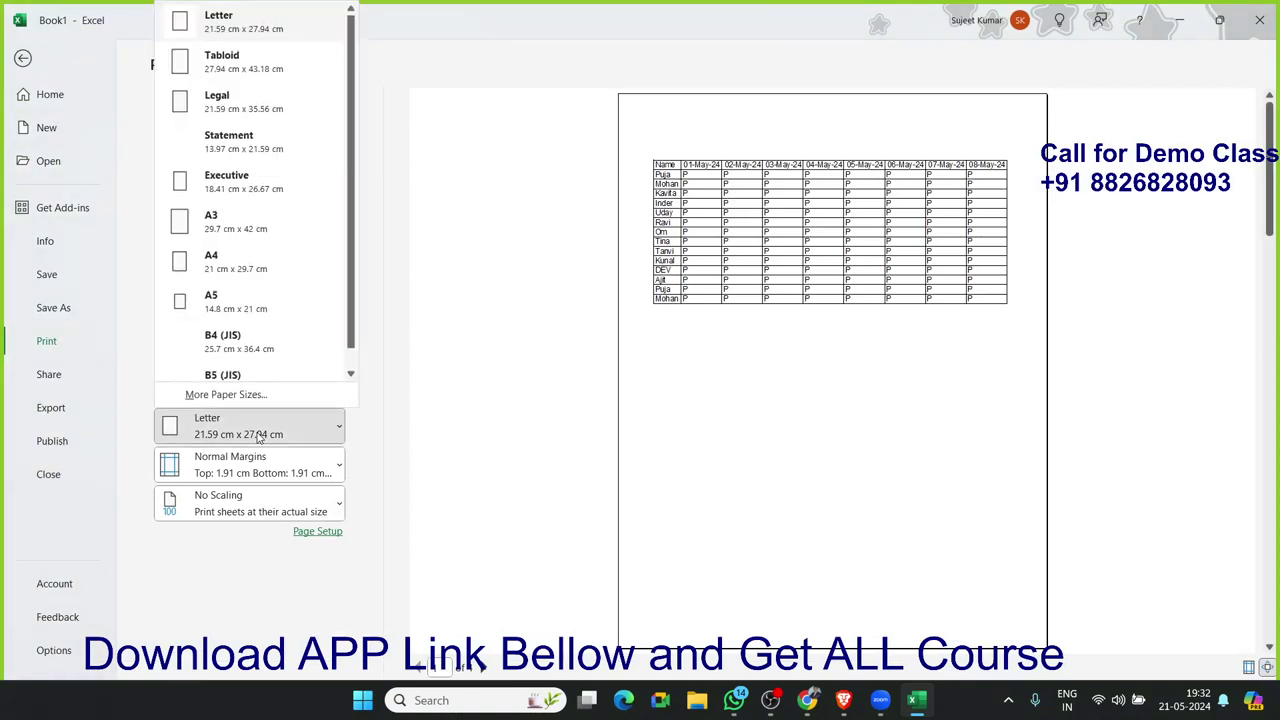
pyautogui.click(240, 262)
pyautogui.click(230, 462)
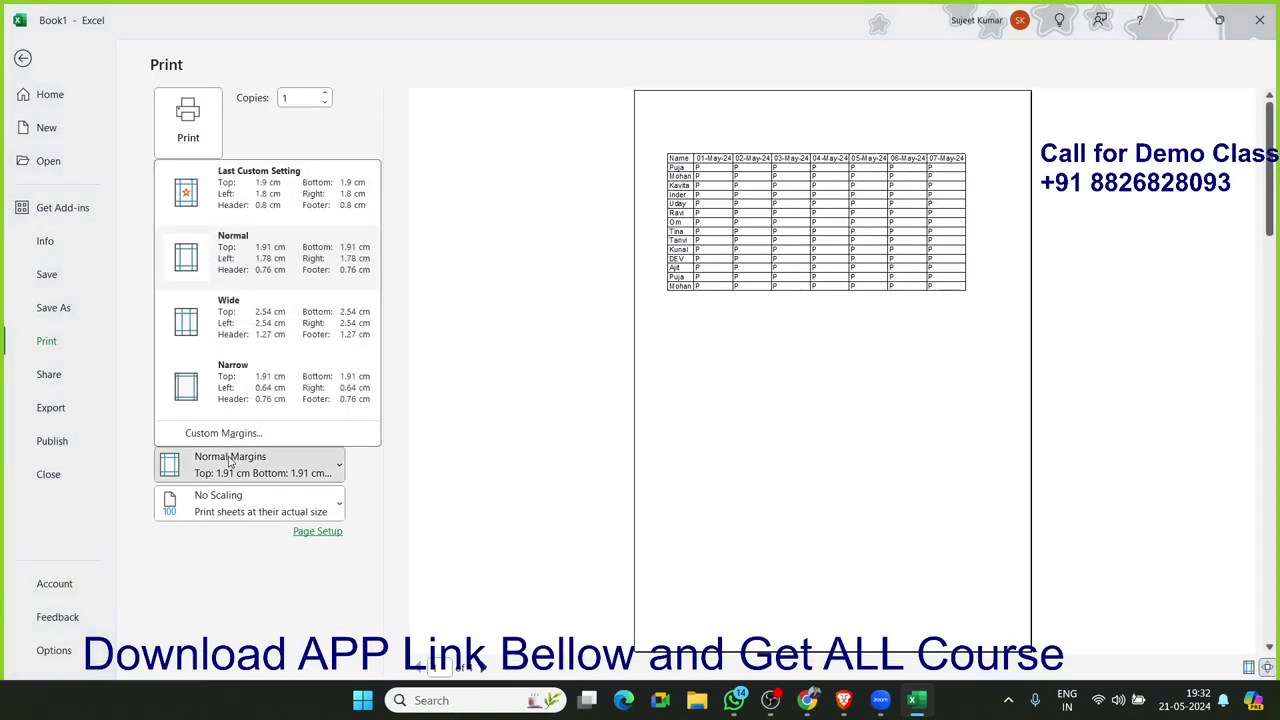
pyautogui.click(235, 406)
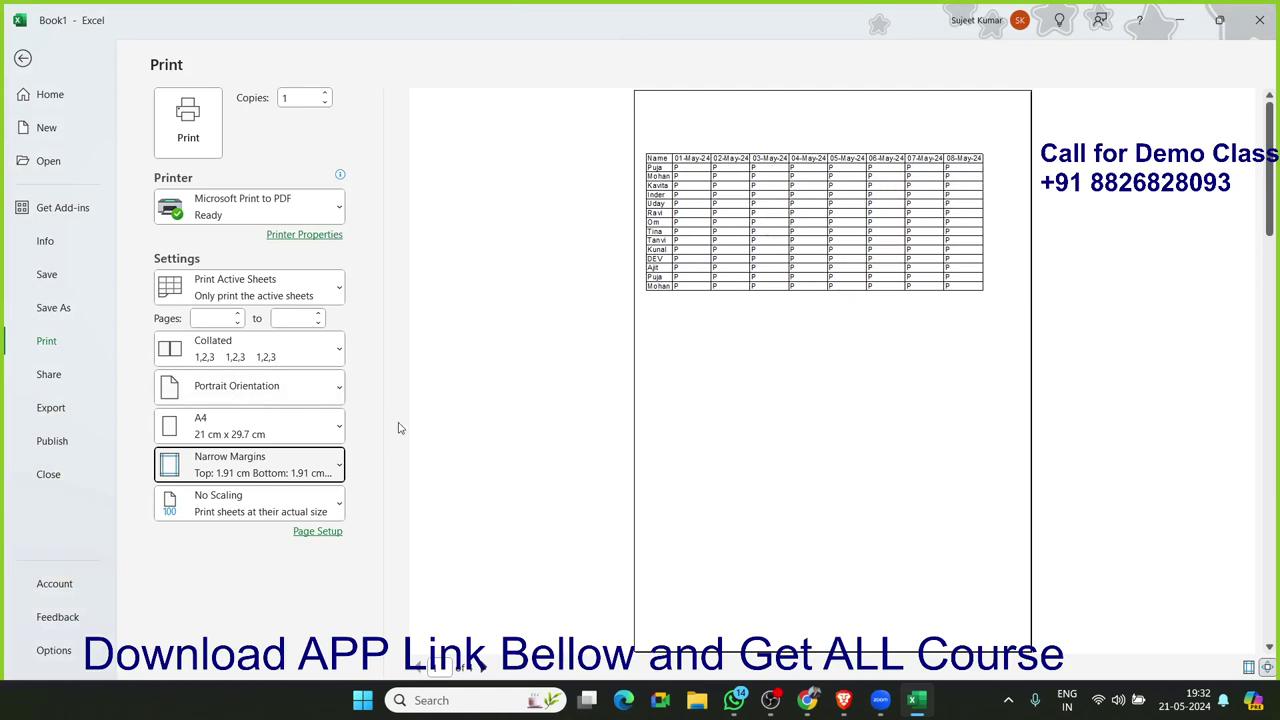
# Step: Set Landscape orientation and No Scaling, then return to the worksheet
pyautogui.click(329, 490)
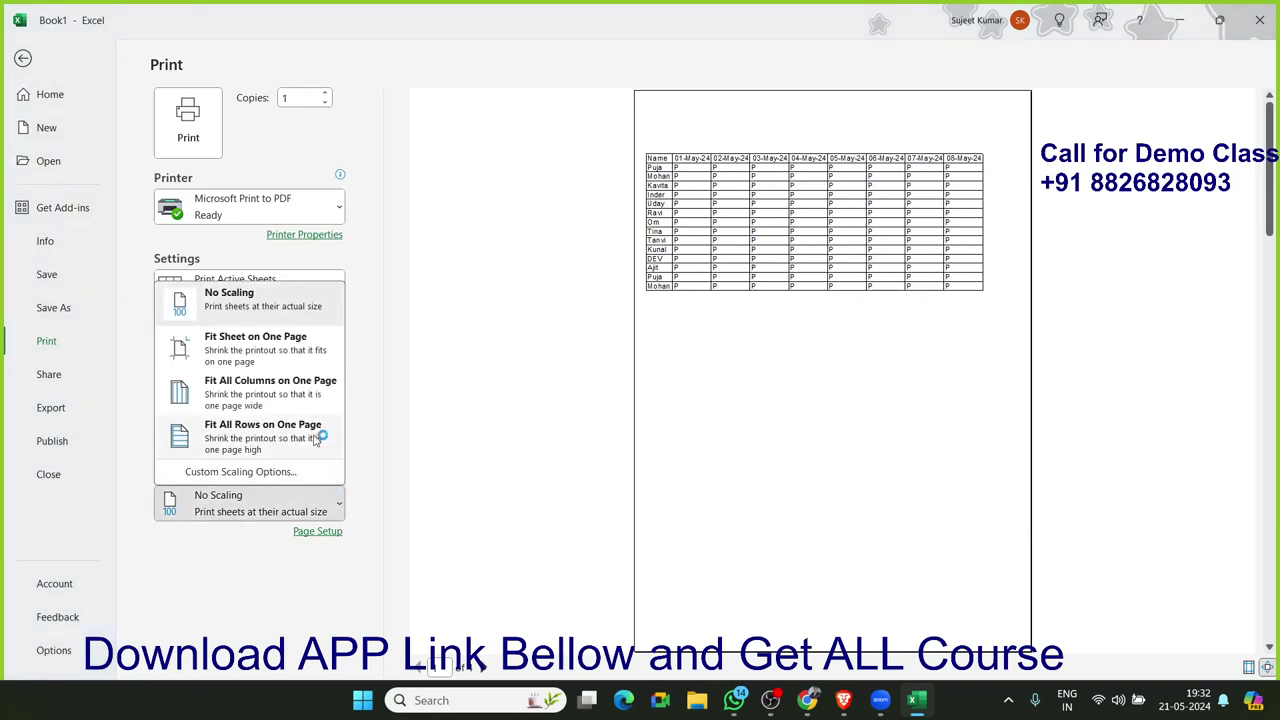
pyautogui.click(298, 354)
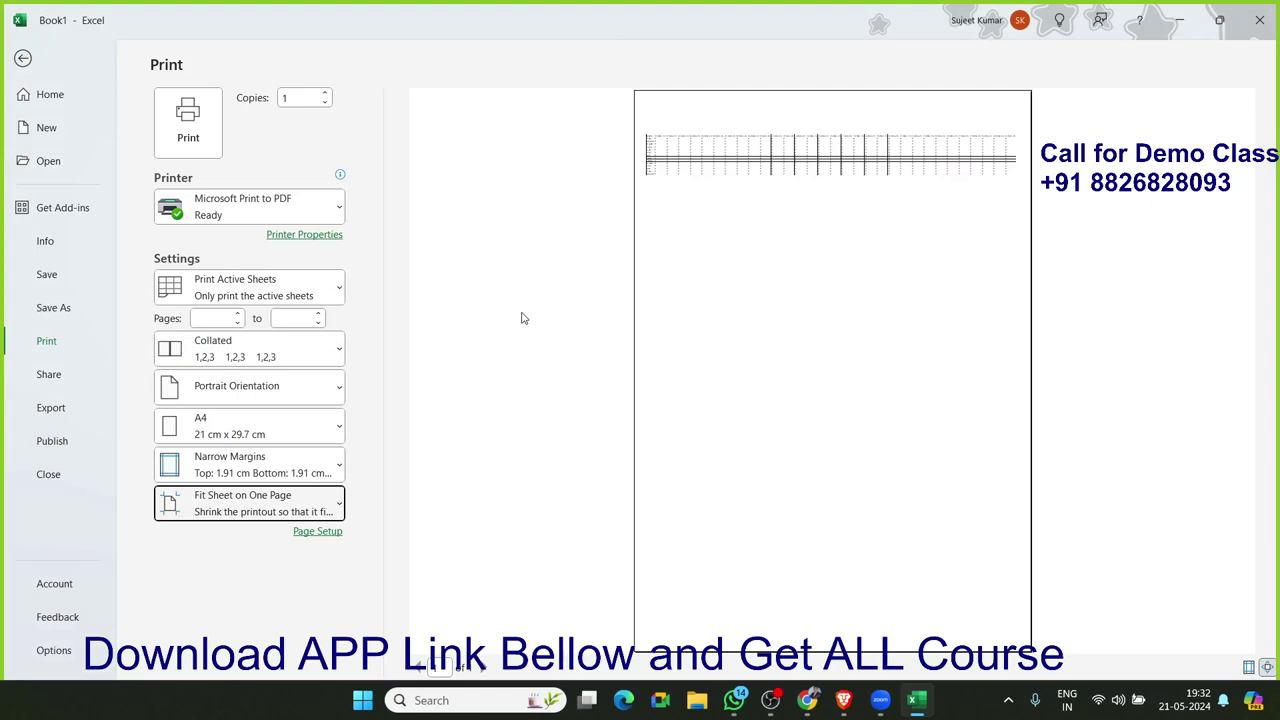
pyautogui.click(287, 401)
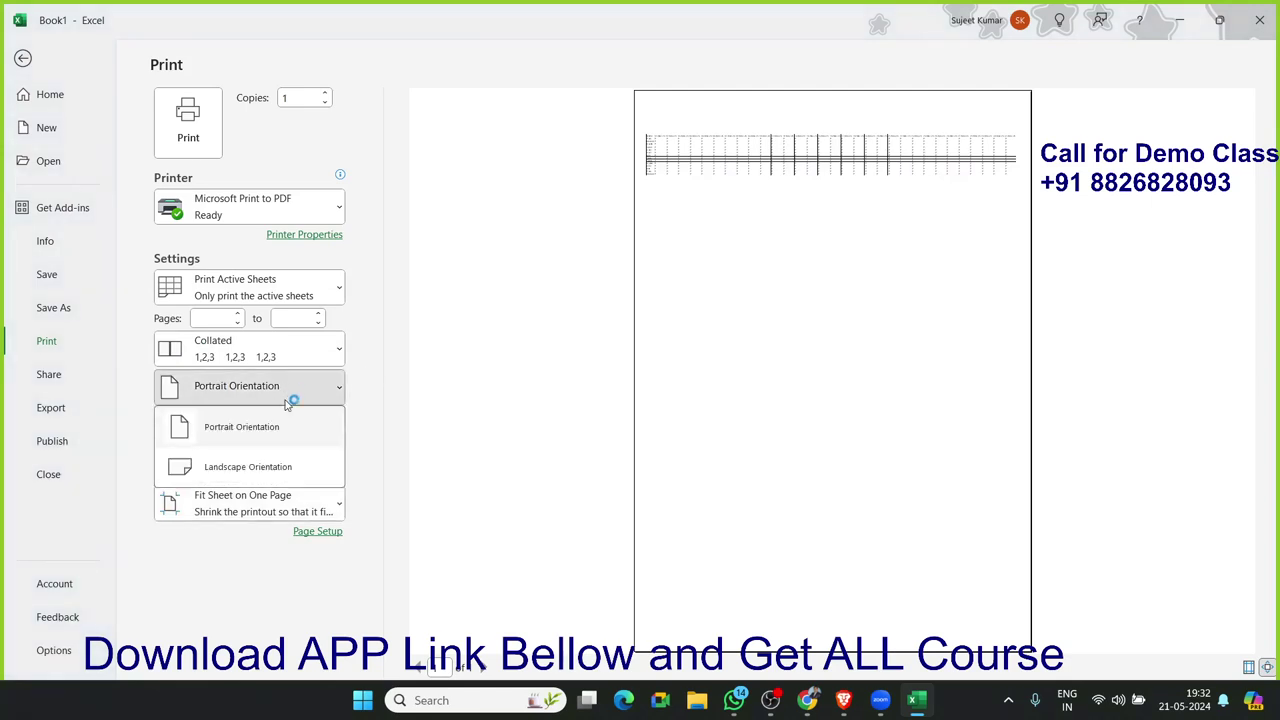
pyautogui.click(277, 467)
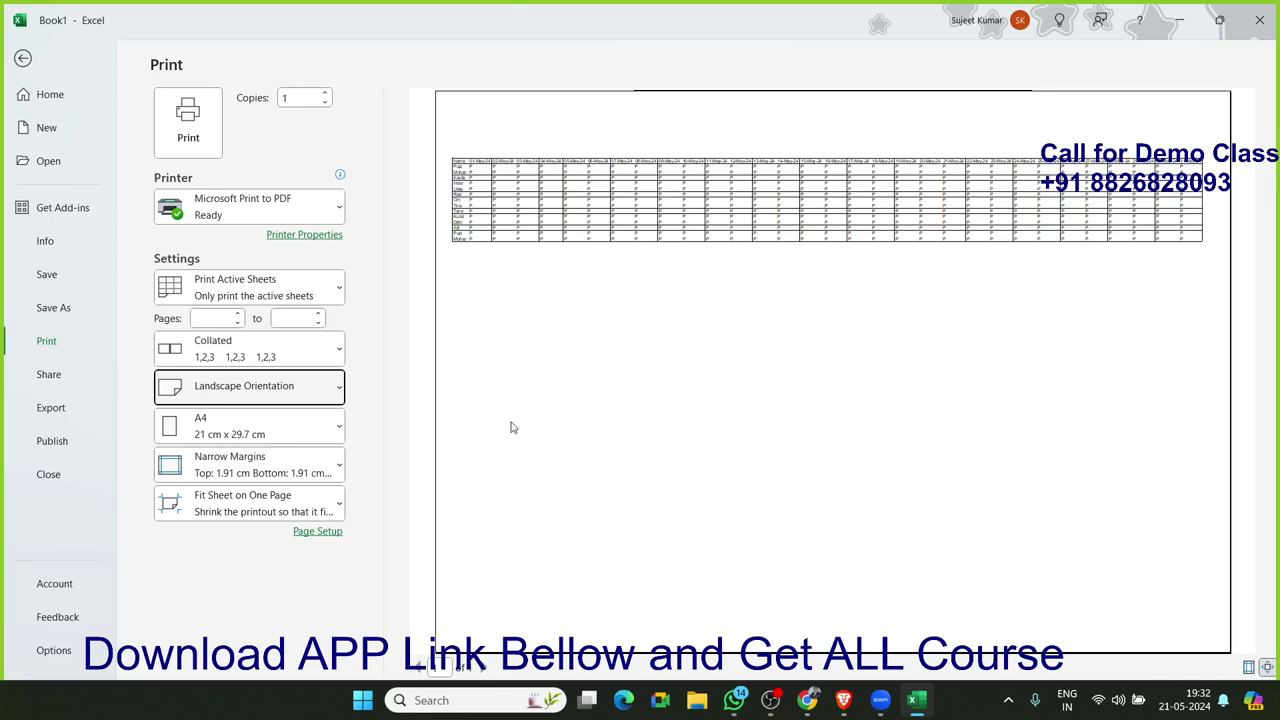
pyautogui.click(250, 500)
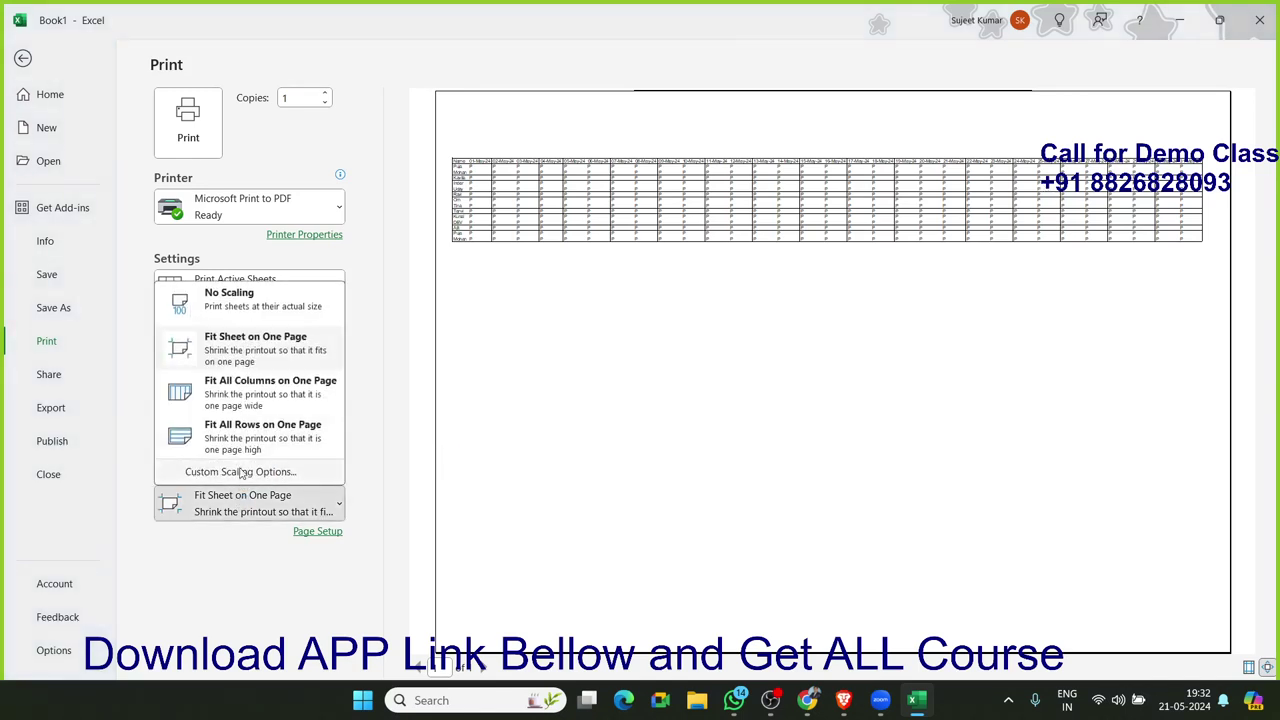
pyautogui.click(240, 300)
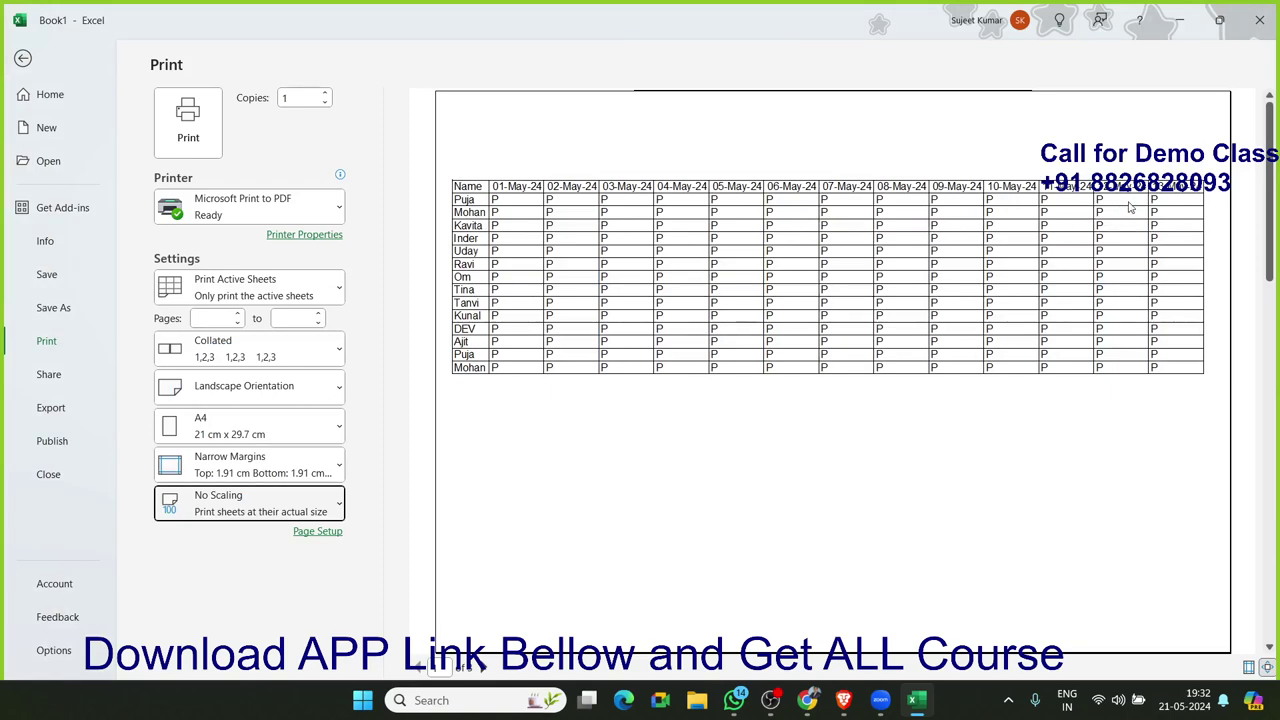
pyautogui.press('Escape')
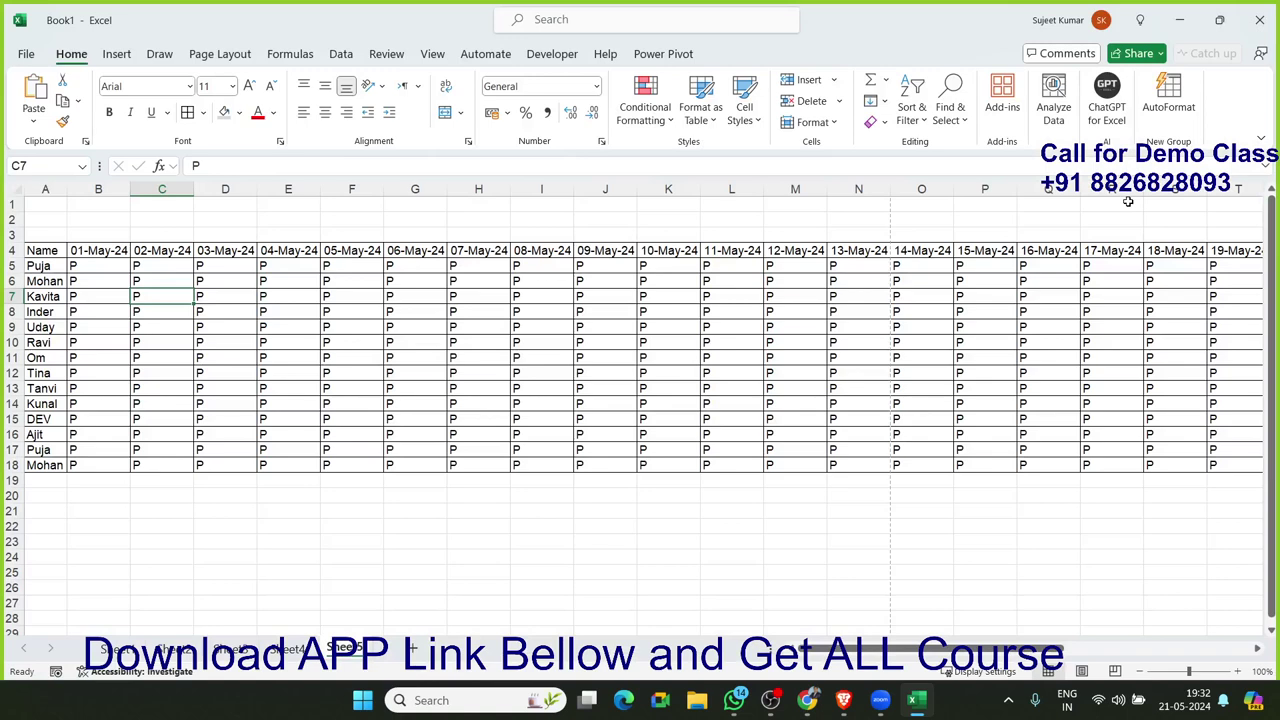
# Step: Select the row 4 headers A4:AF4 and apply Rotate Text Up so Name and the May dates read vertically
pyautogui.press('Left')
pyautogui.press('Left')
pyautogui.press('Up')
pyautogui.press('Up')
pyautogui.press('Right')
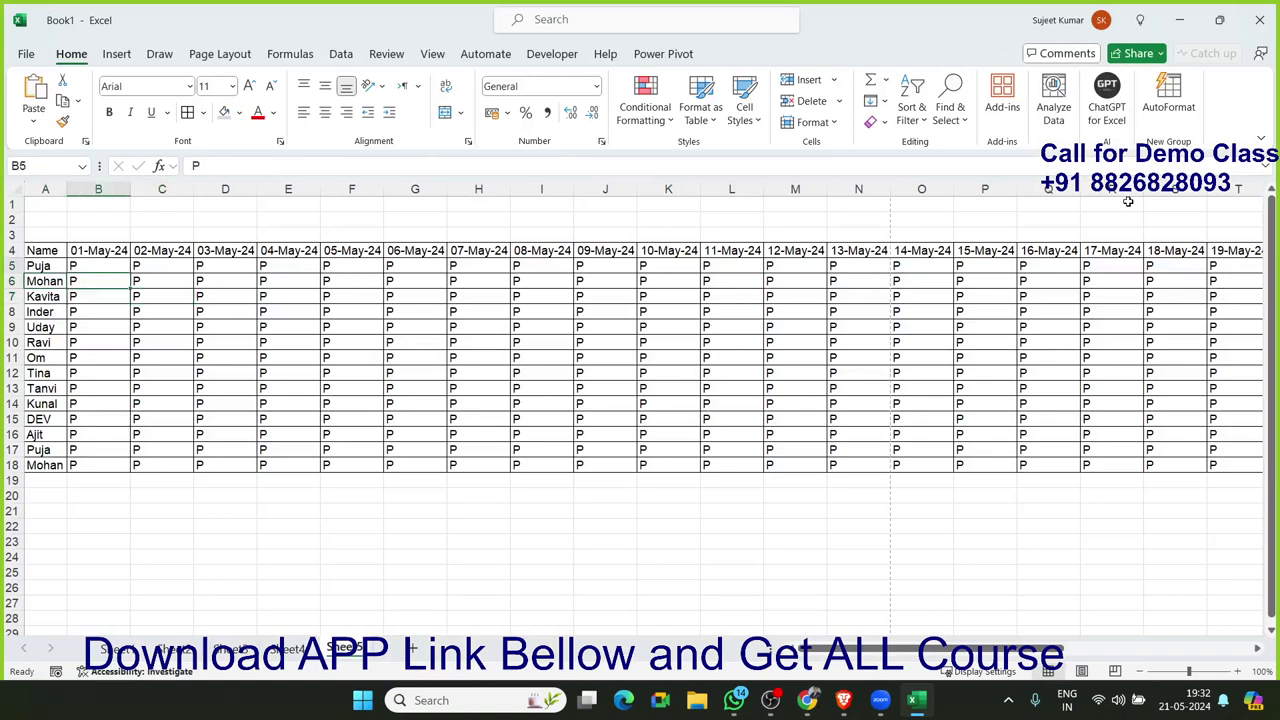
pyautogui.hotkey('ctrl', 'shift', 'Down')
pyautogui.press('Up')
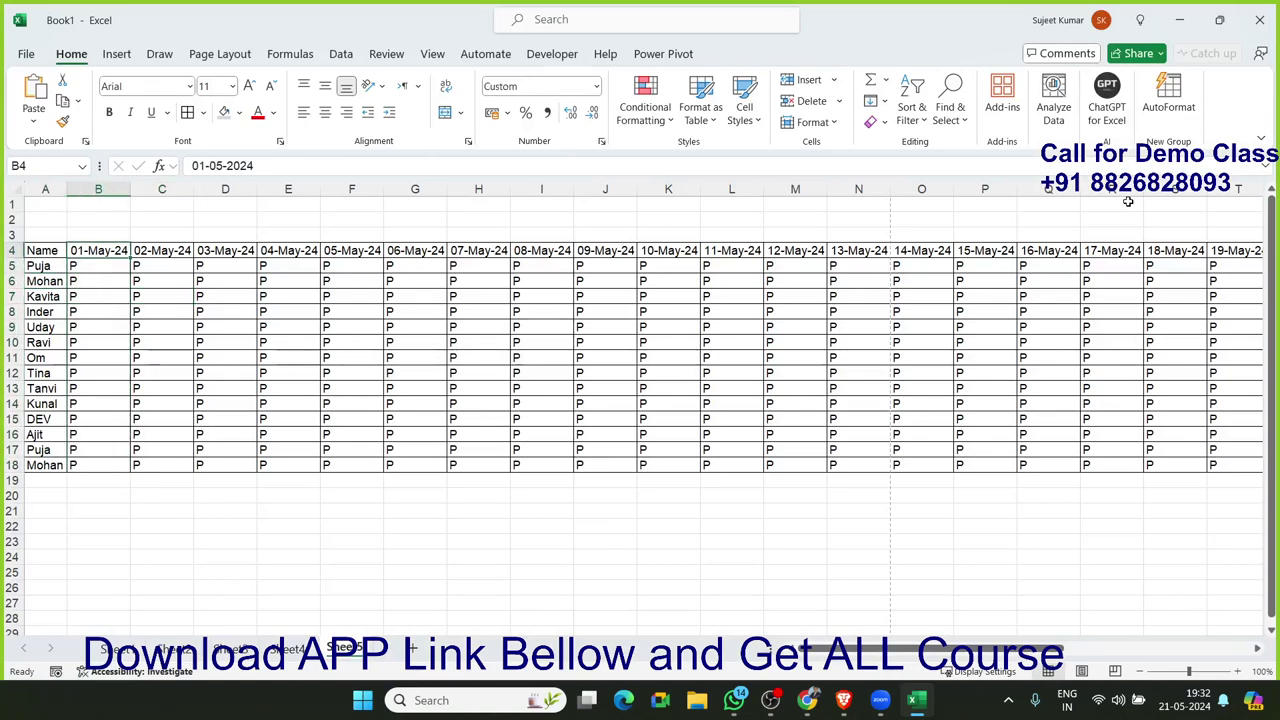
pyautogui.hotkey('ctrl', 'shift', 'Right')
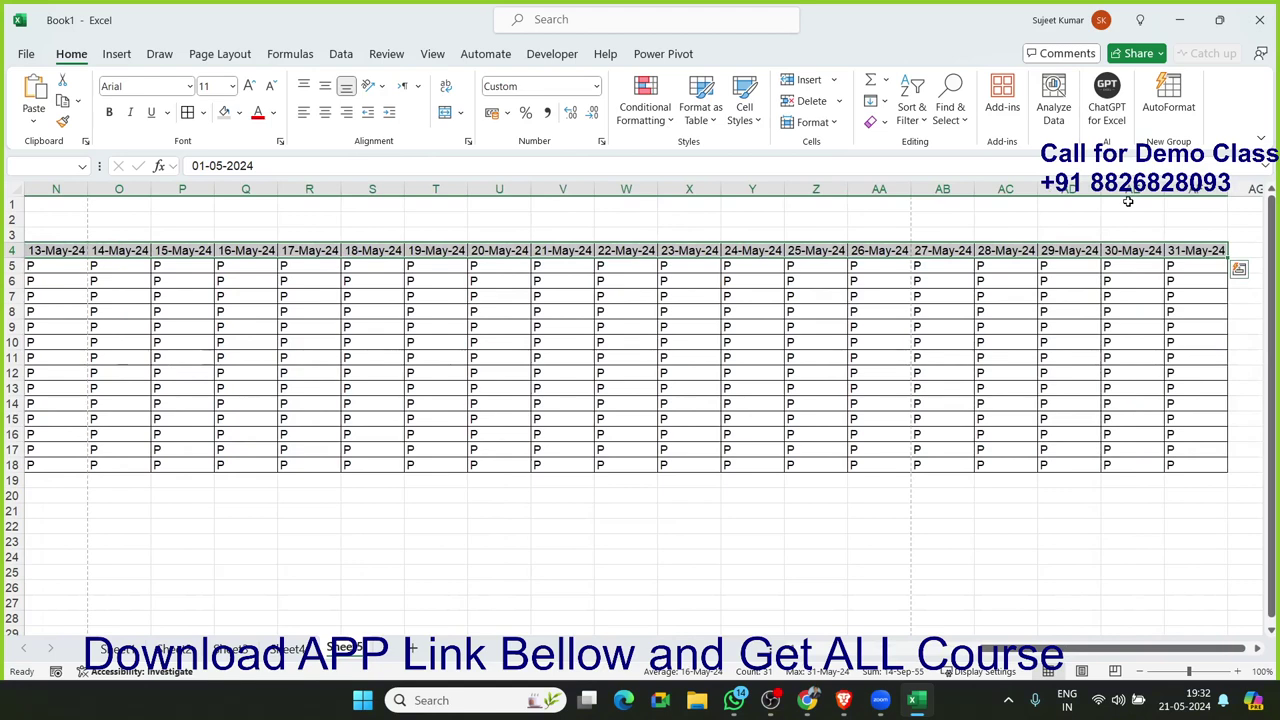
pyautogui.press('Left')
pyautogui.hotkey('ctrl', 'shift', 'Right')
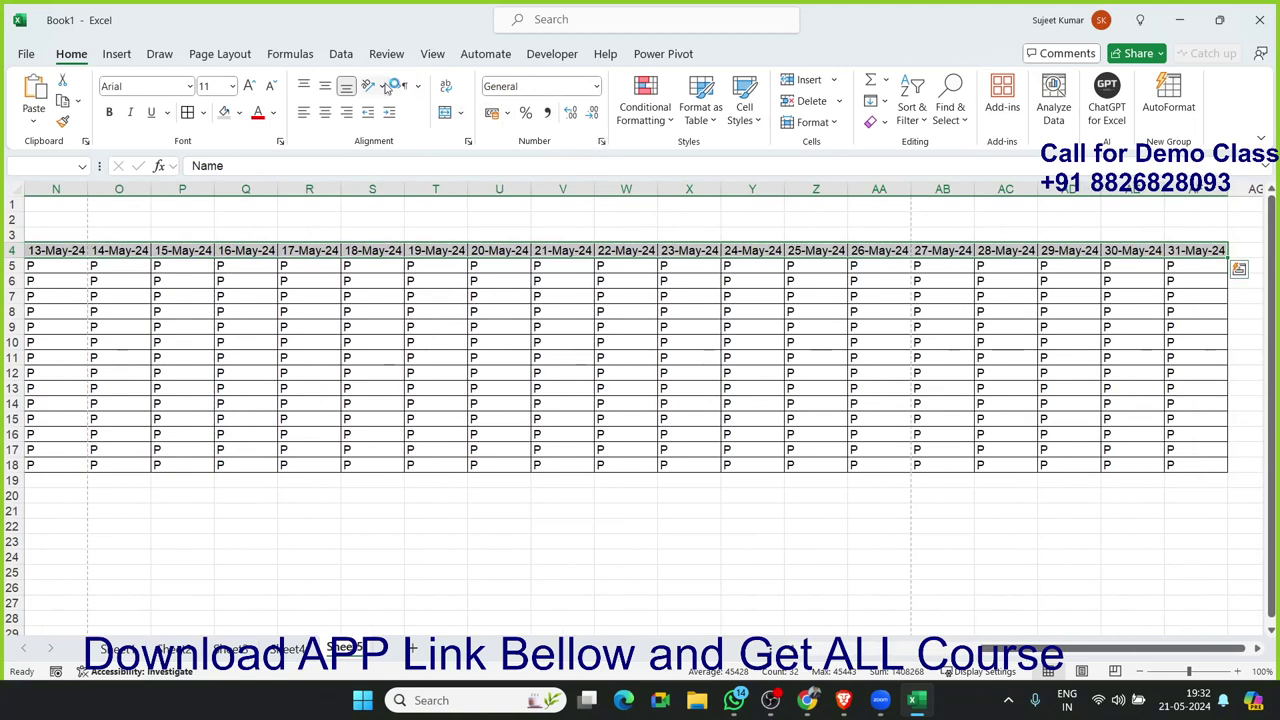
pyautogui.click(386, 88)
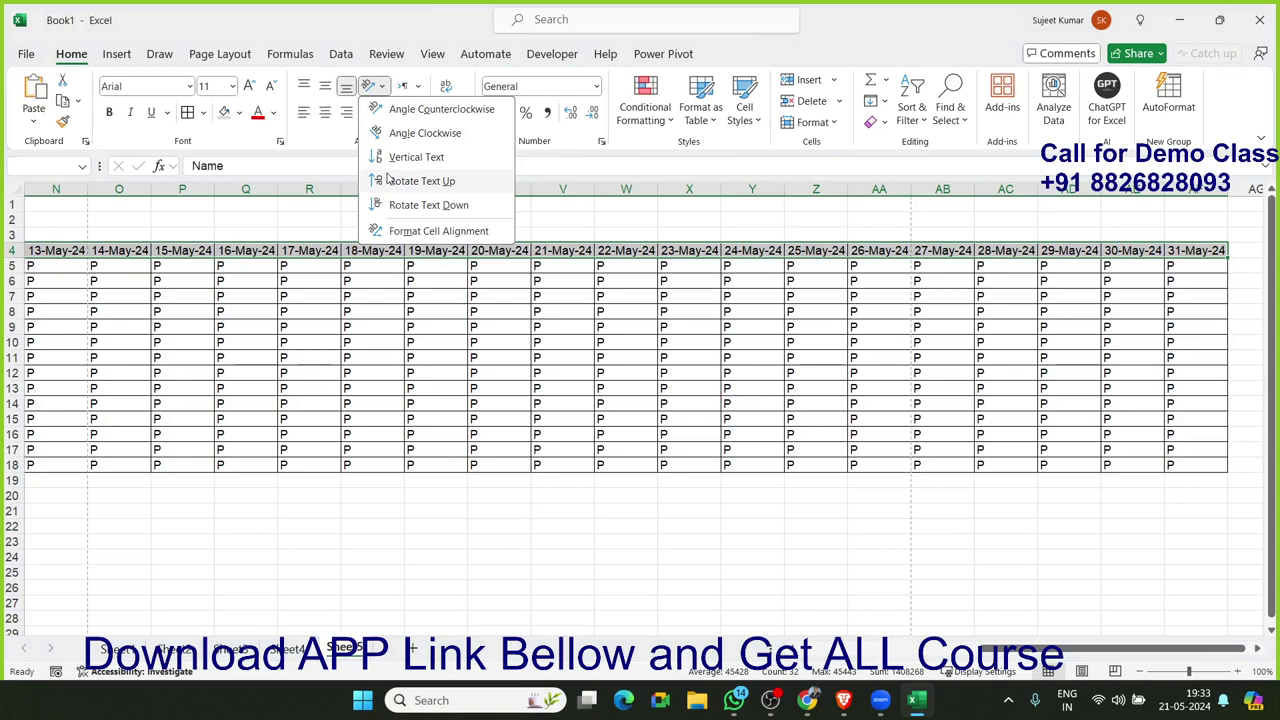
pyautogui.click(420, 180)
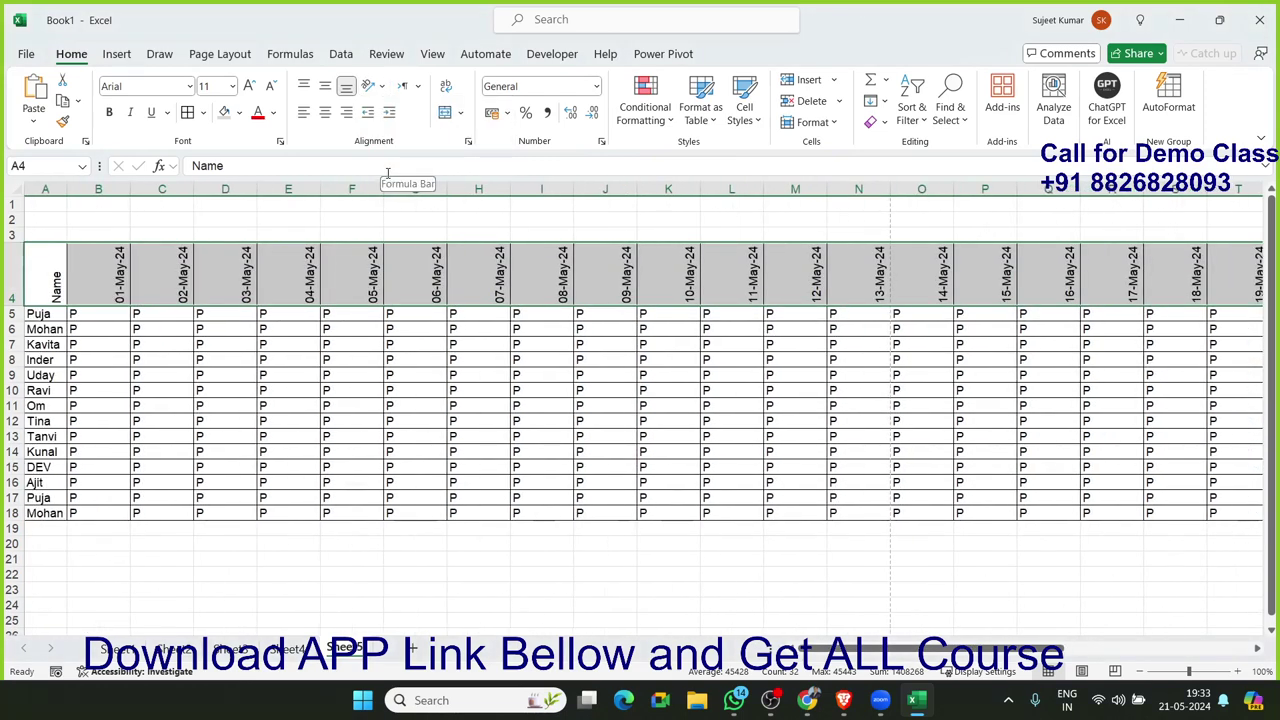
pyautogui.click(331, 324)
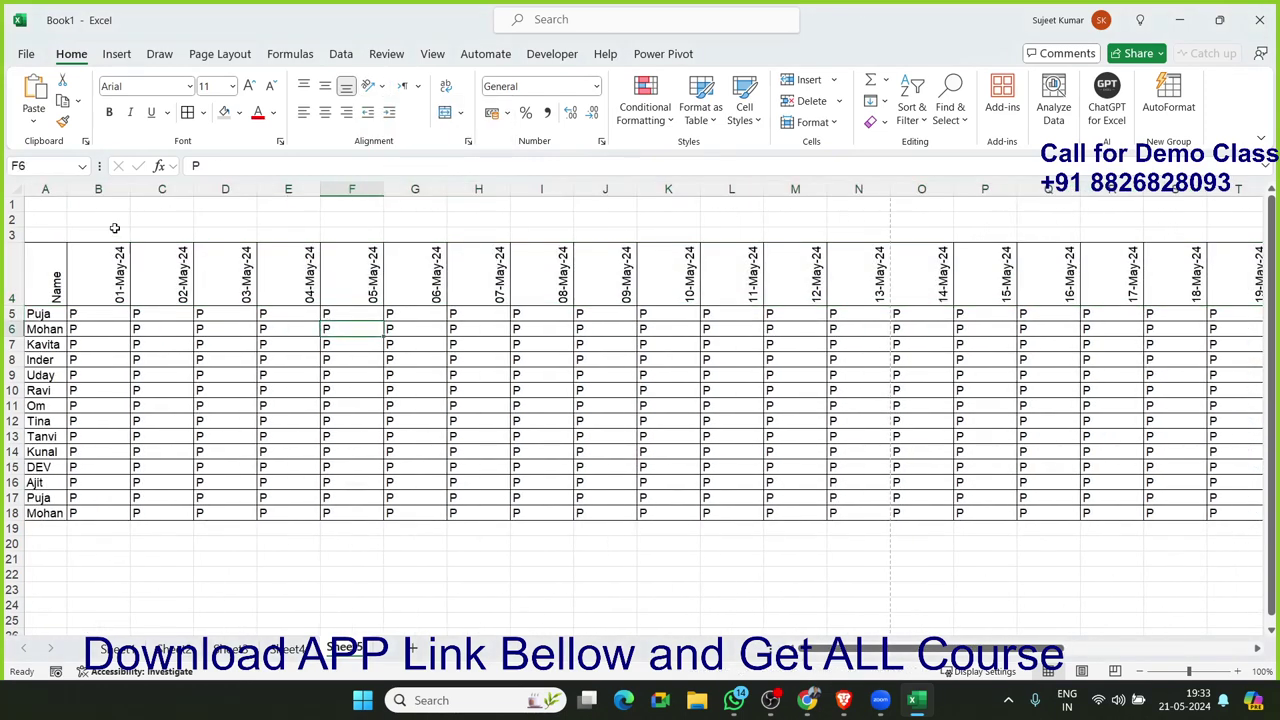
pyautogui.click(10, 203)
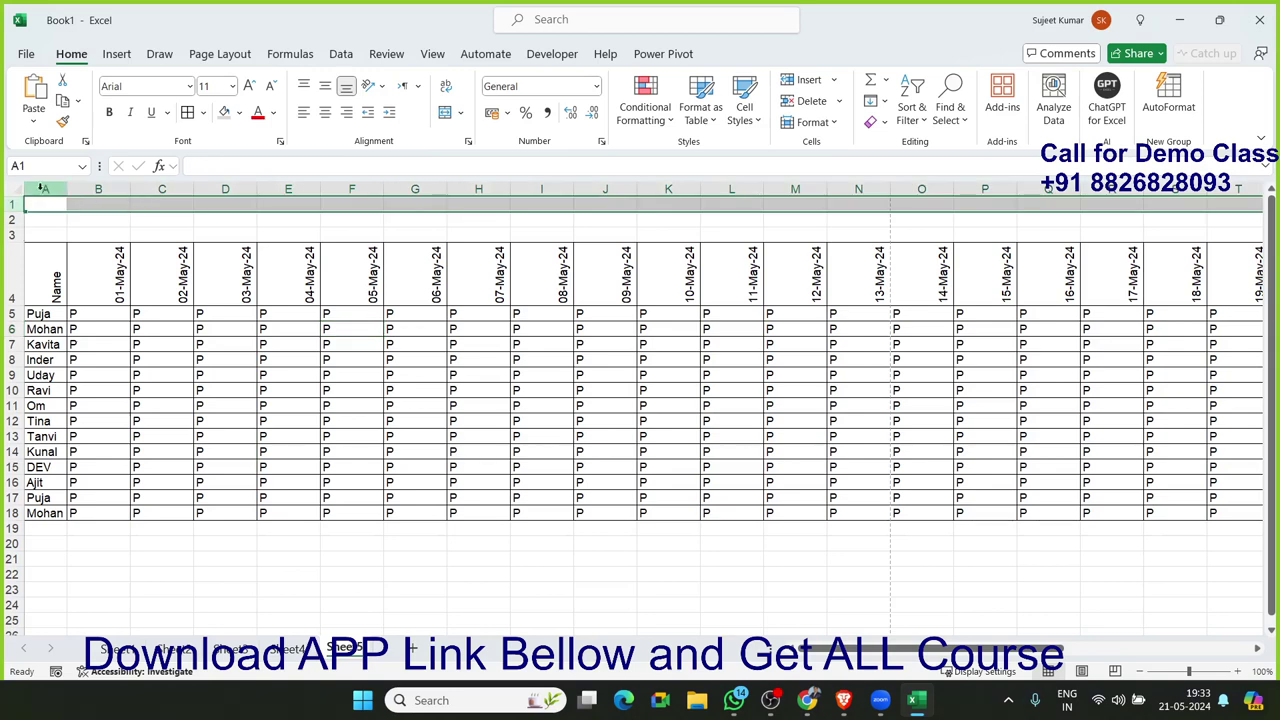
# Step: AutoFit the whole sheet's column widths so date columns B–AF shrink to their contents
pyautogui.click(19, 190)
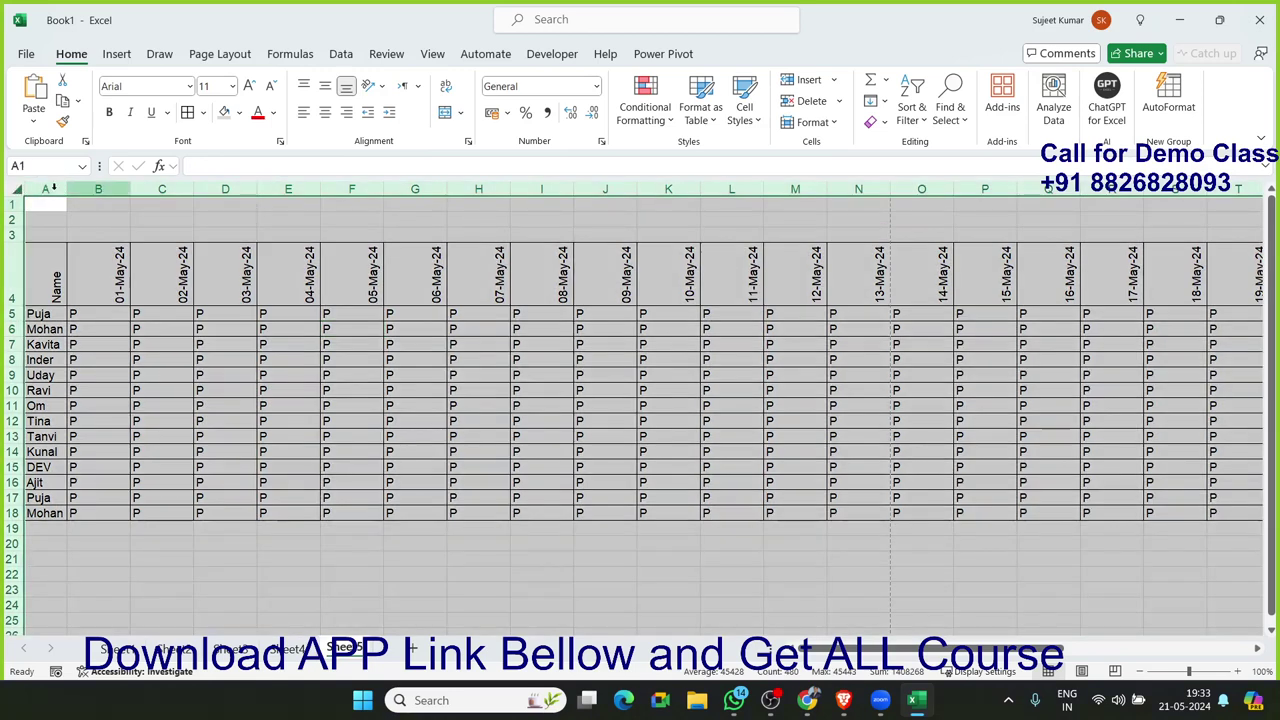
pyautogui.doubleClick(190, 190)
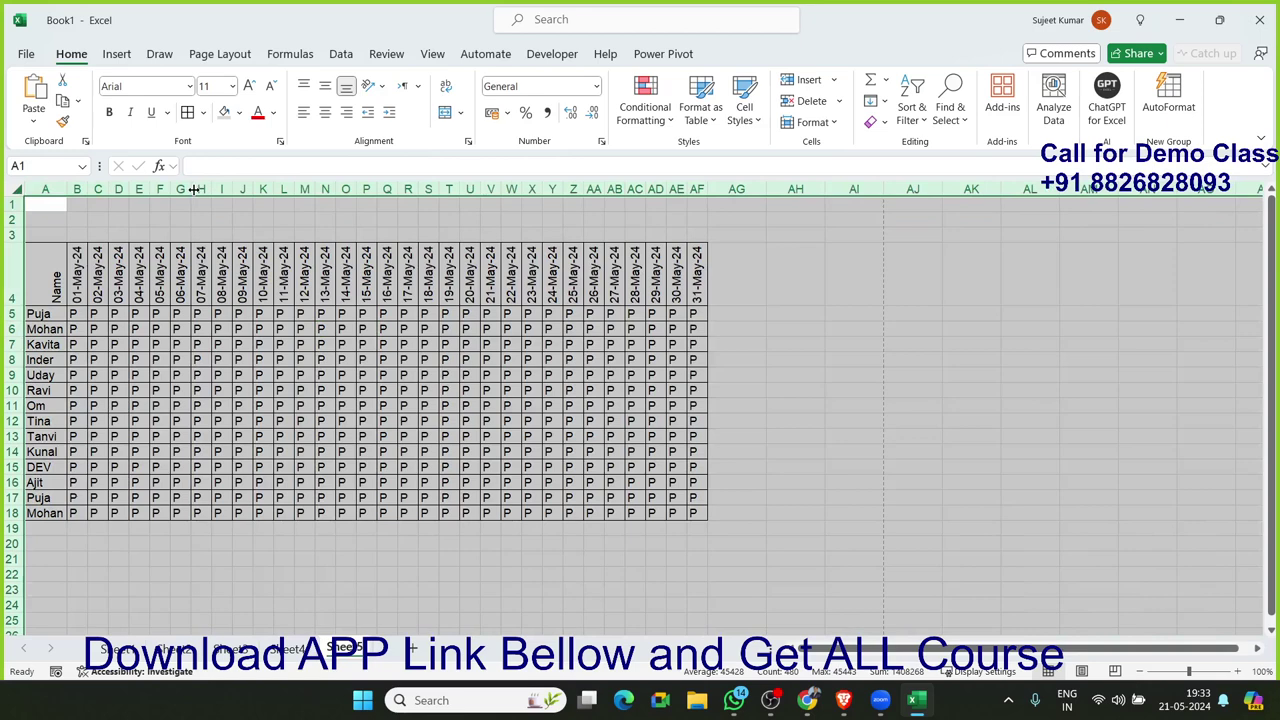
pyautogui.click(184, 334)
# Step: Show the print preview of the May attendance table on one landscape A4 page
pyautogui.moveTo(110, 313); pyautogui.dragTo(692, 513)
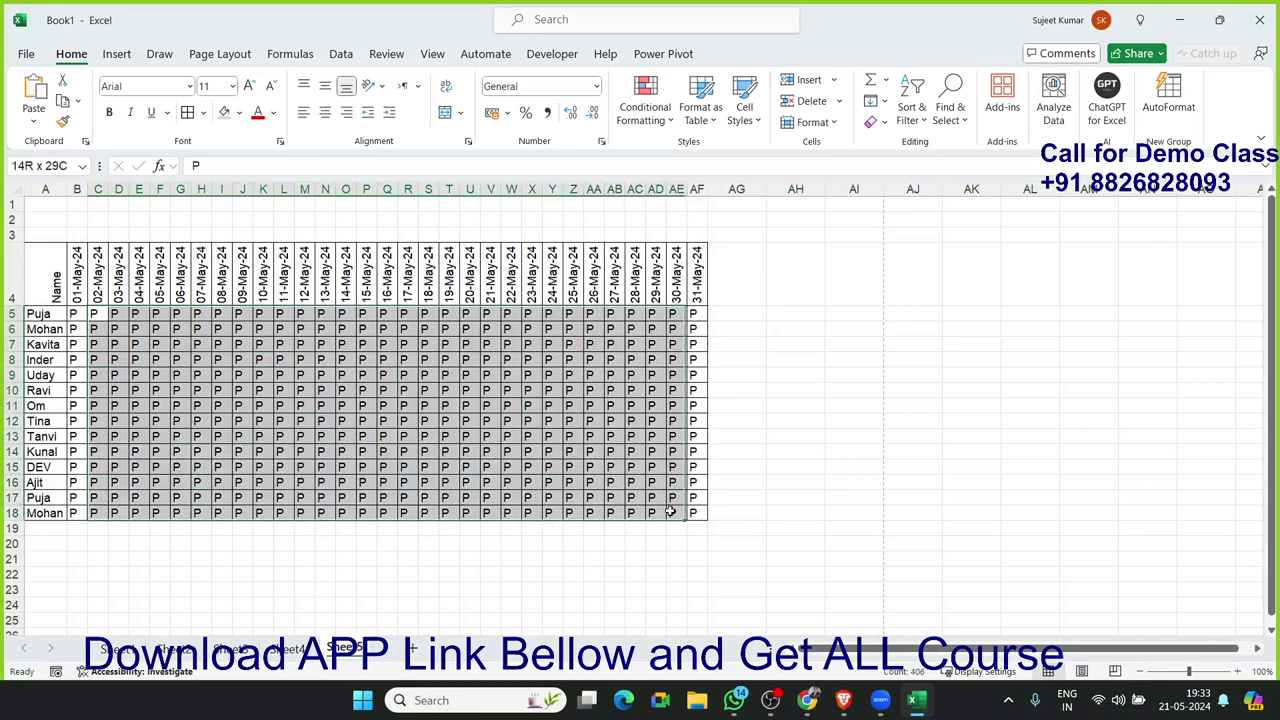
pyautogui.click(697, 262)
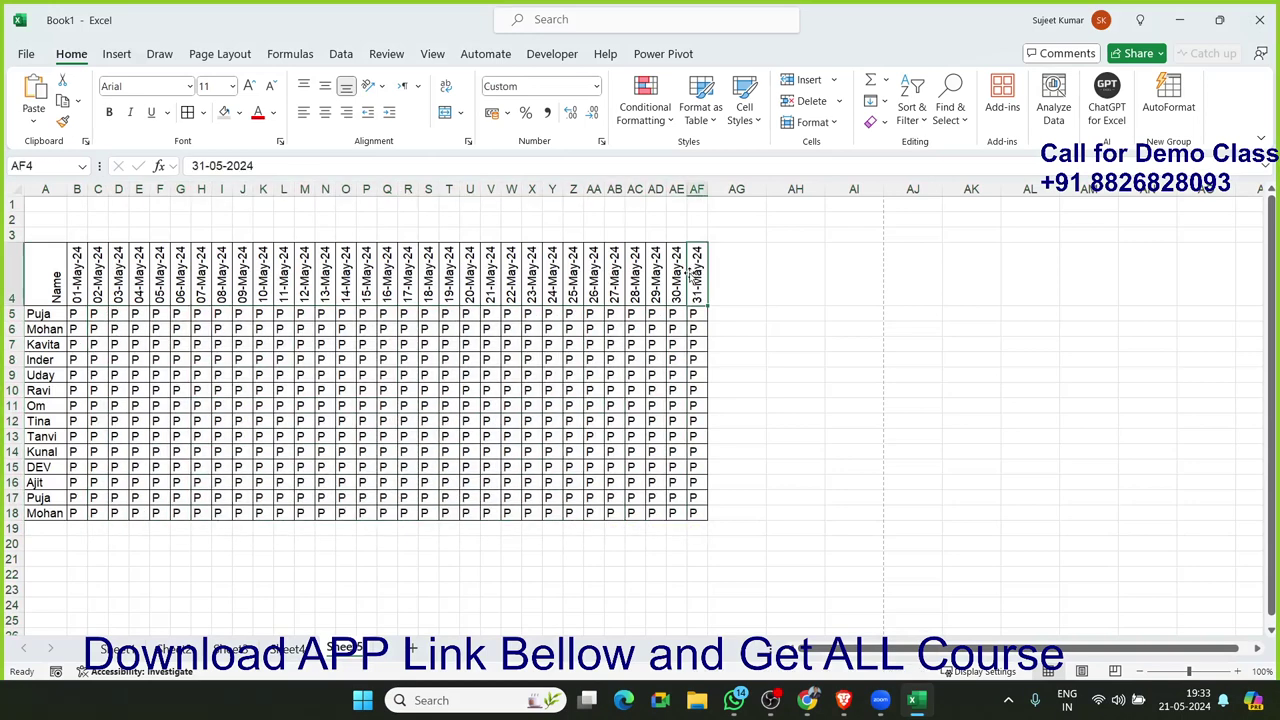
pyautogui.hotkey('ctrl', 'p')
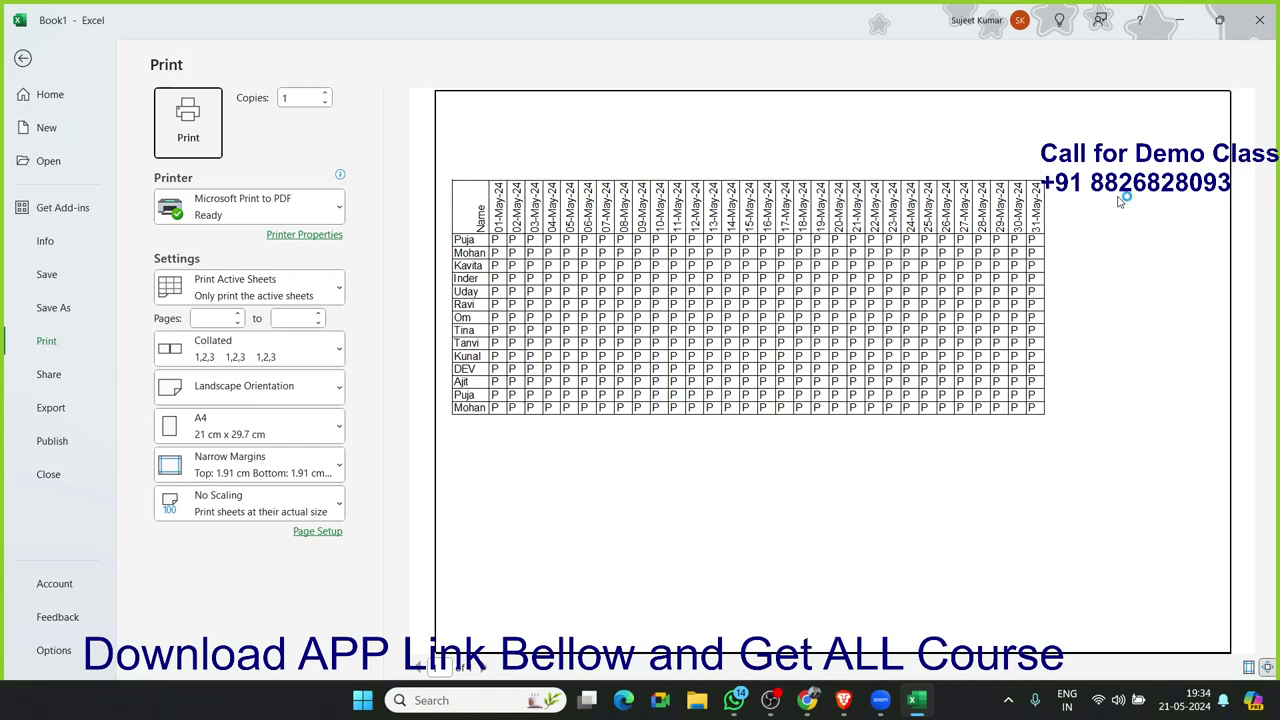
# Step: Leave the Print preview and insert a new blank worksheet, Sheet6
pyautogui.press('Escape')
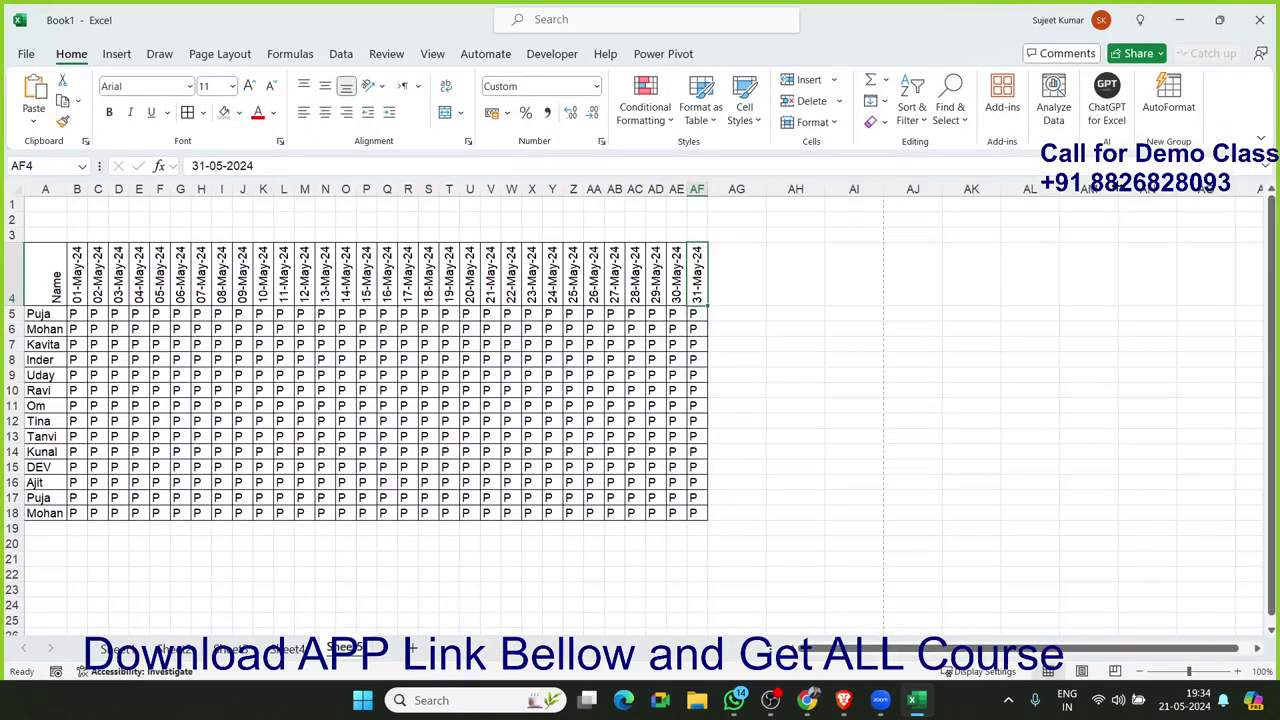
pyautogui.click(411, 650)
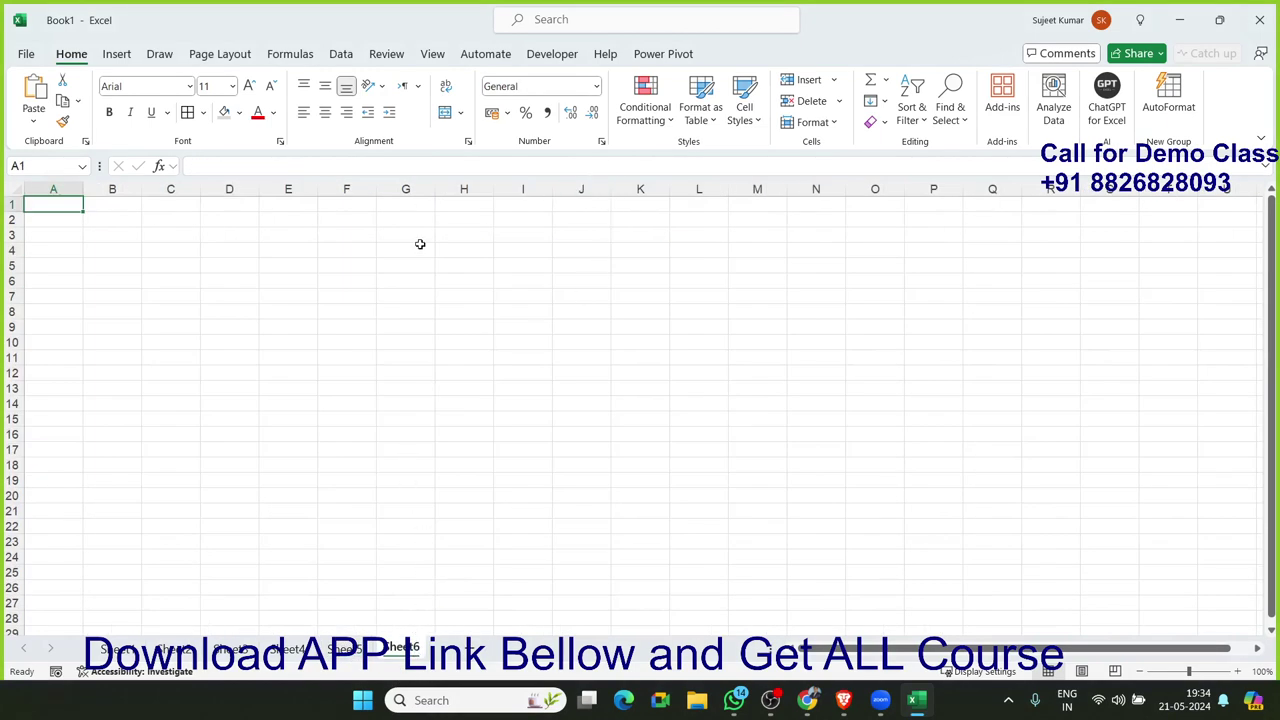
# Step: Open Format Cells for G4 and look through the Number, Alignment, Font, Border, Fill and Protection tabs
pyautogui.rightClick(420, 244)
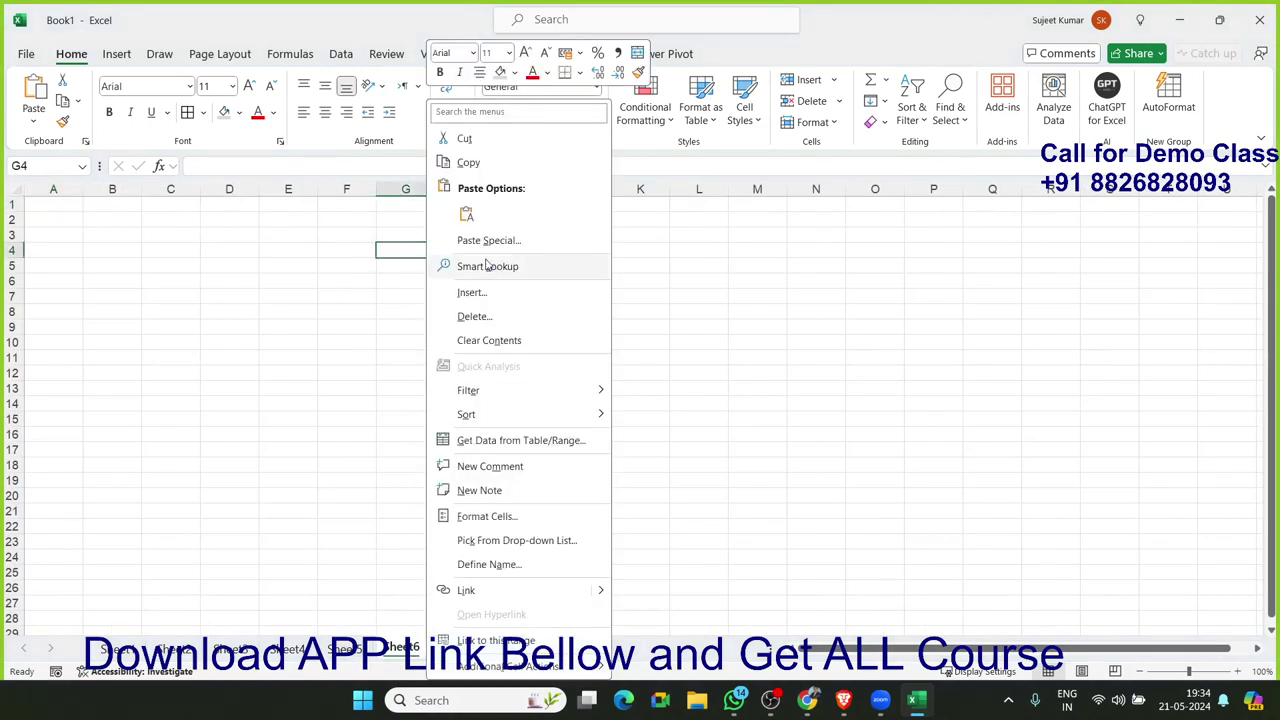
pyautogui.click(470, 516)
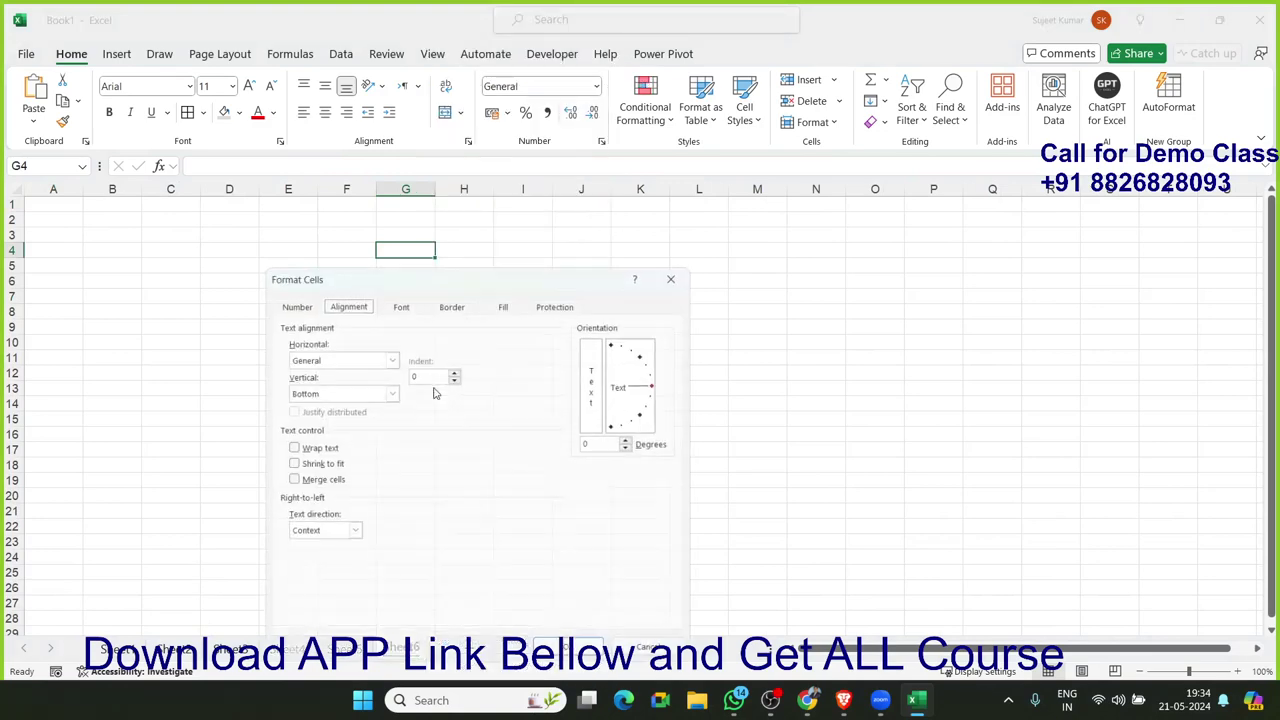
pyautogui.click(288, 298)
pyautogui.click(341, 303)
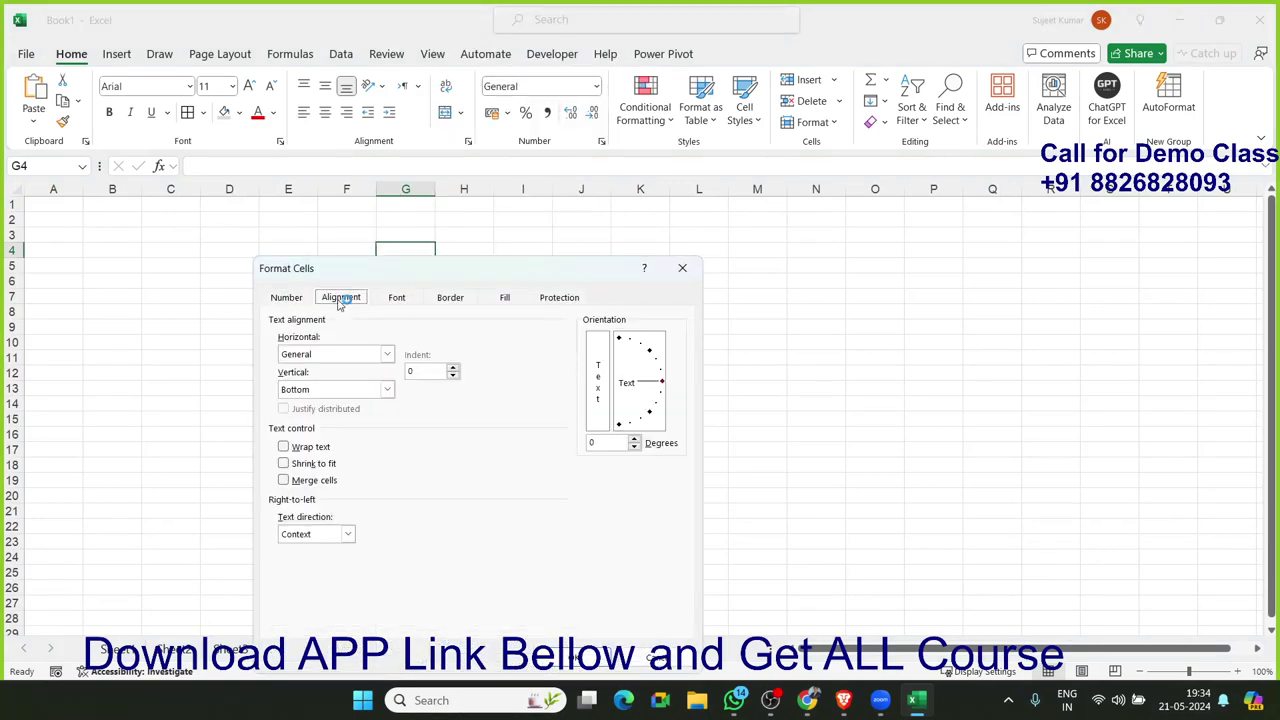
pyautogui.click(407, 303)
pyautogui.click(443, 302)
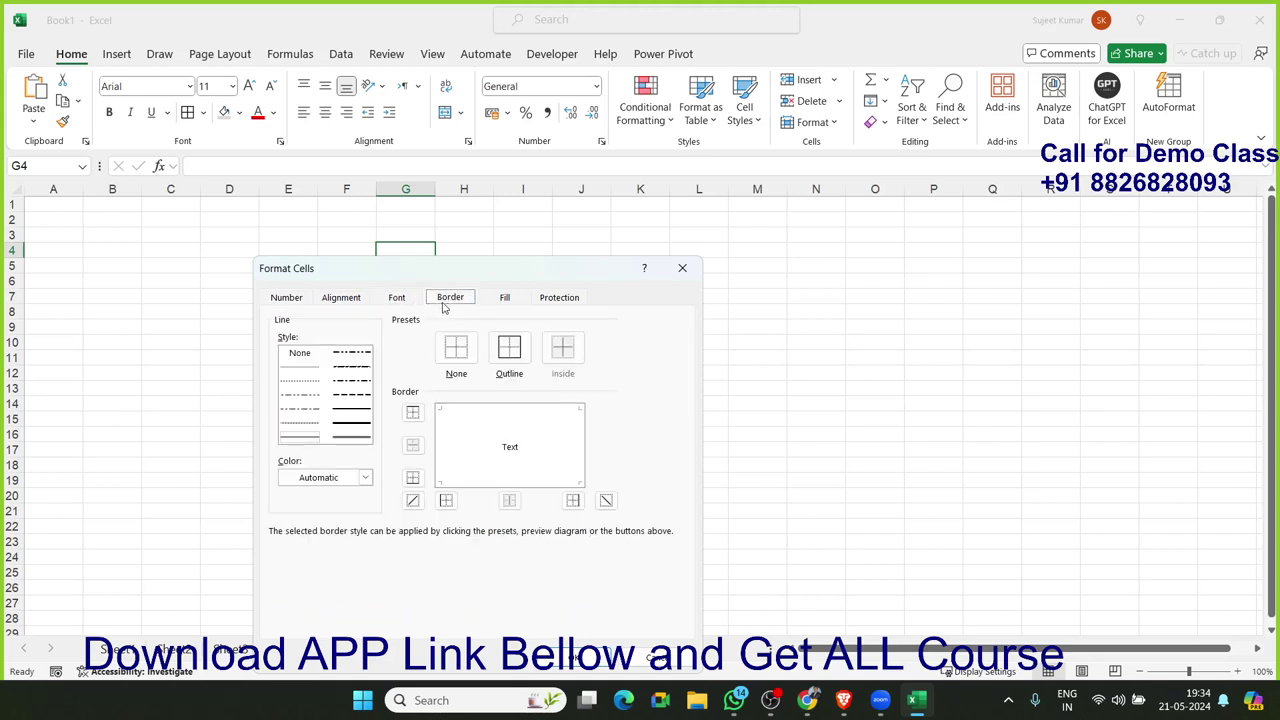
pyautogui.click(503, 298)
pyautogui.click(566, 299)
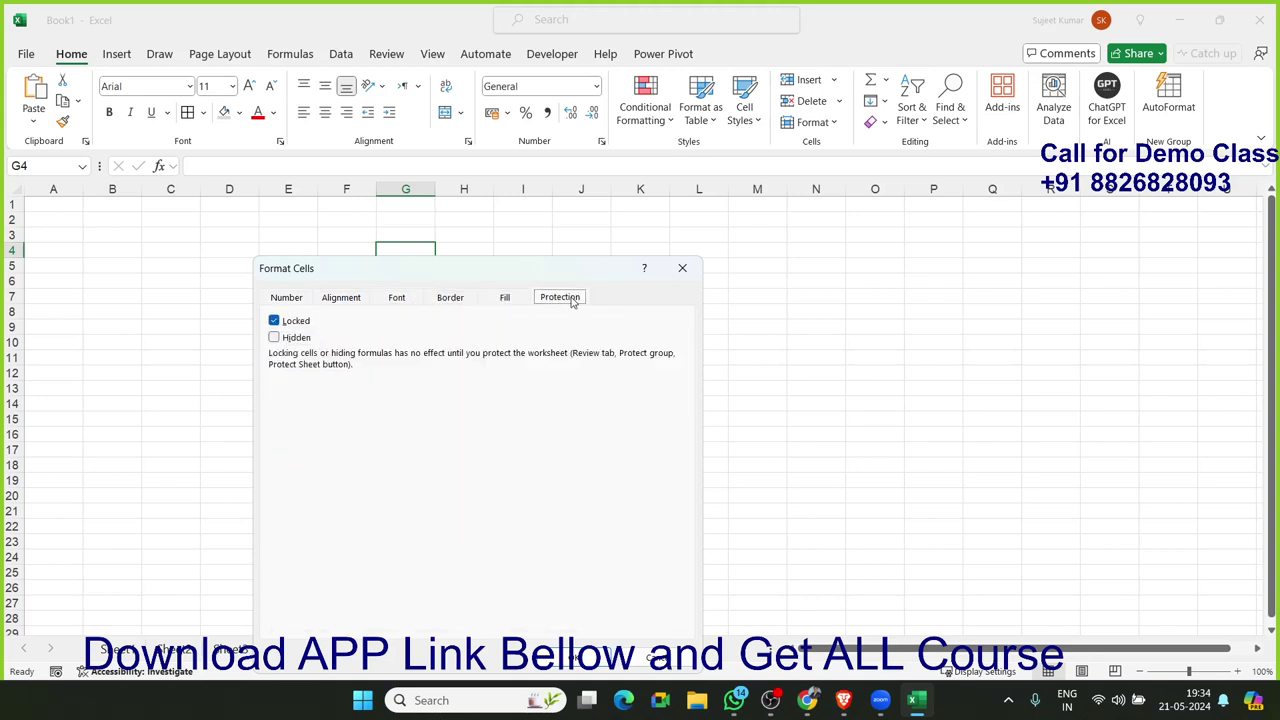
pyautogui.click(506, 300)
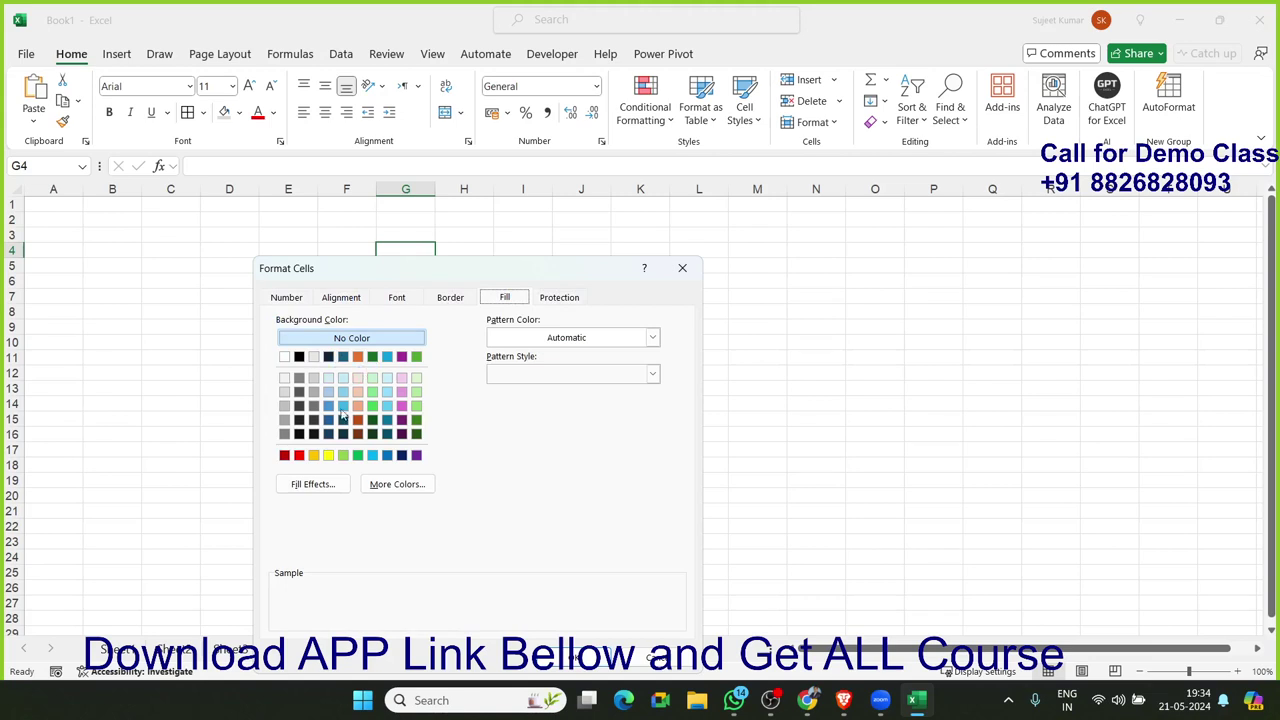
# Step: Preview a gradient shading variant in Fill Effects and the custom colour picker
pyautogui.click(318, 484)
pyautogui.click(476, 565)
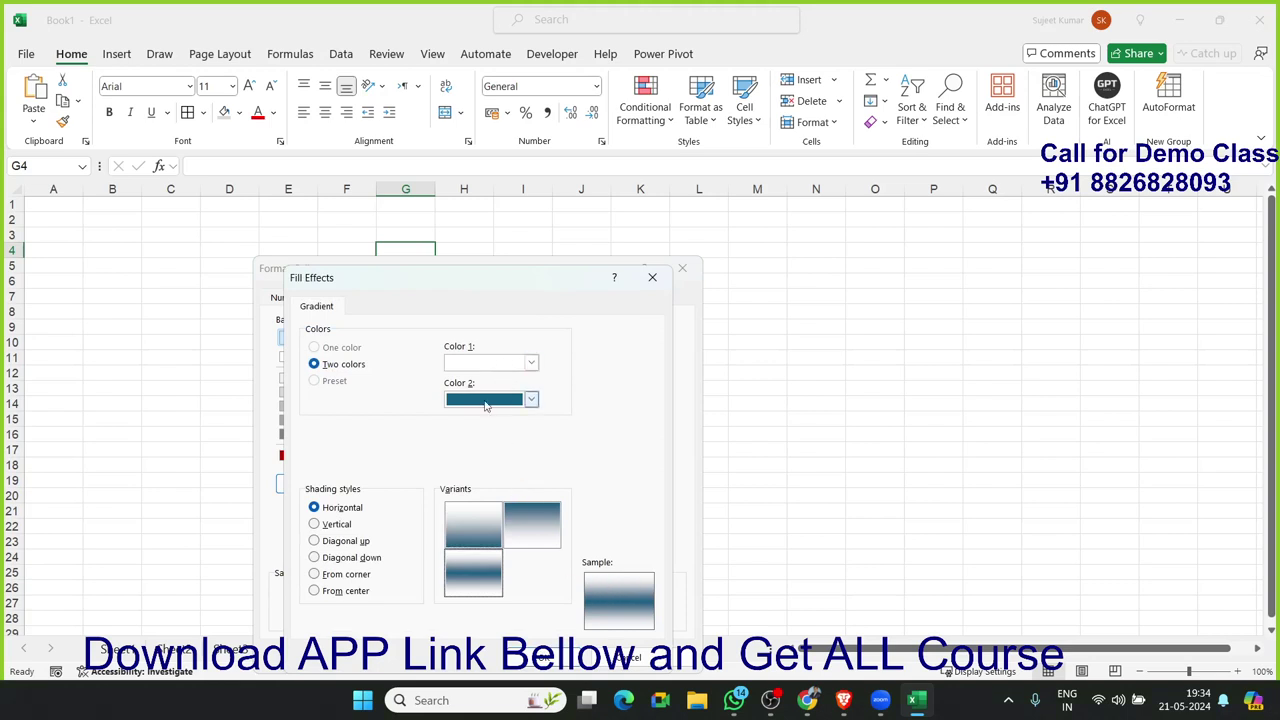
pyautogui.click(551, 660)
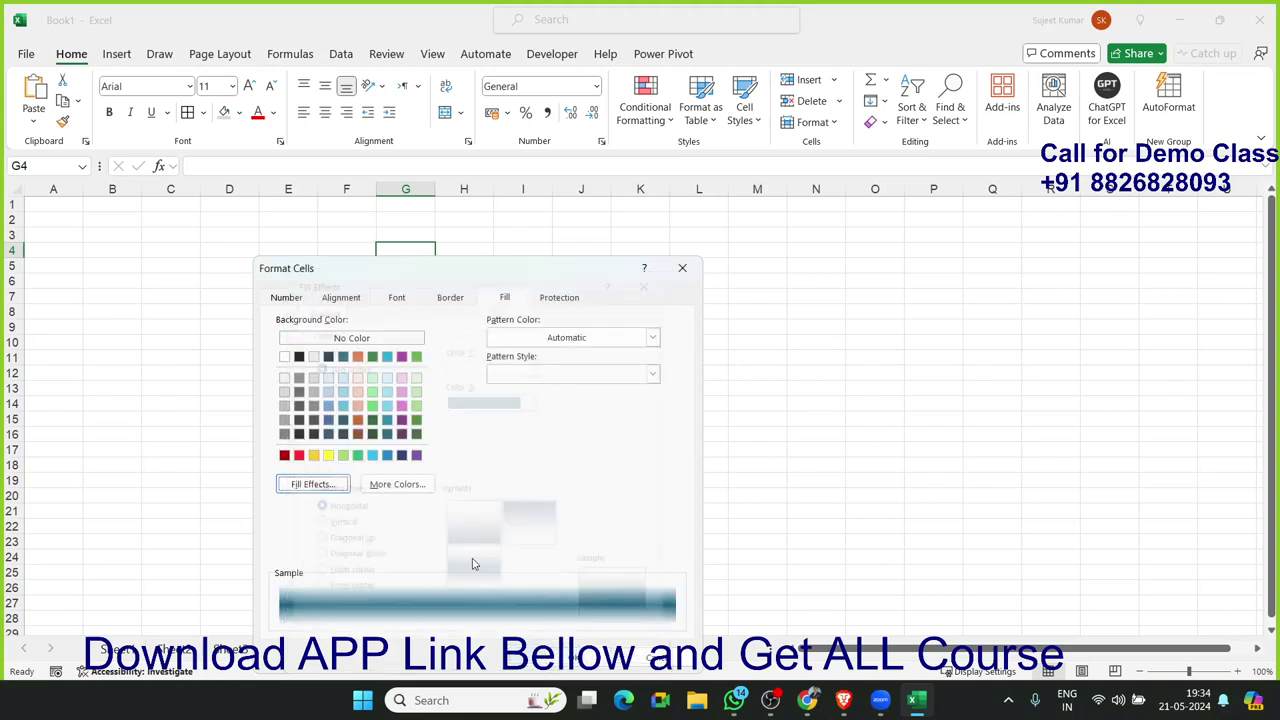
pyautogui.click(397, 484)
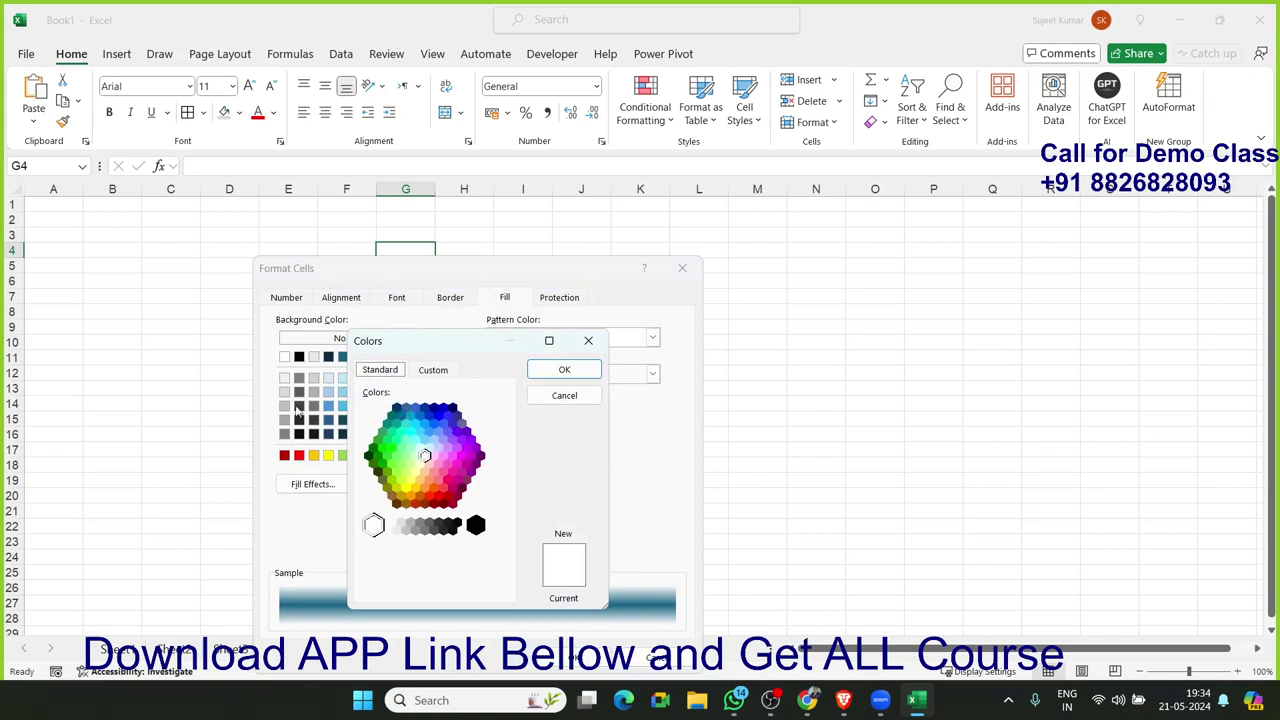
pyautogui.click(565, 371)
# Step: Apply the Vertical Stripe pattern fill to G4
pyautogui.click(582, 375)
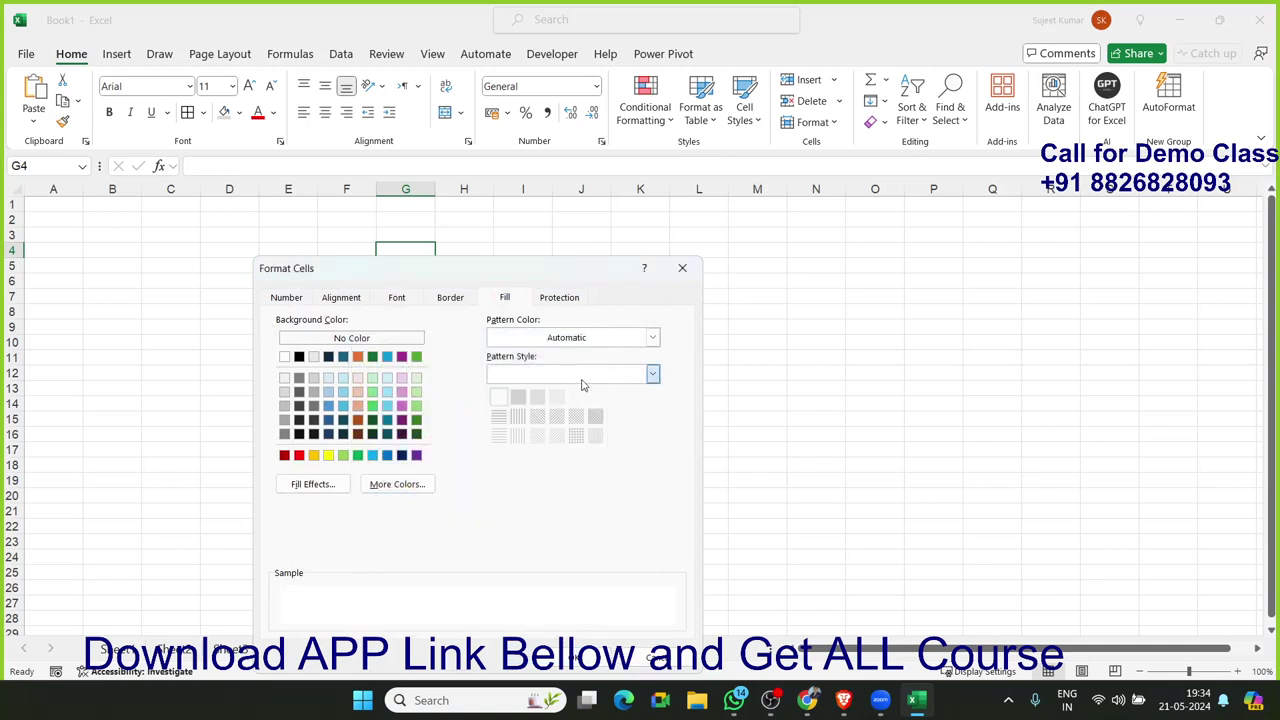
pyautogui.click(518, 417)
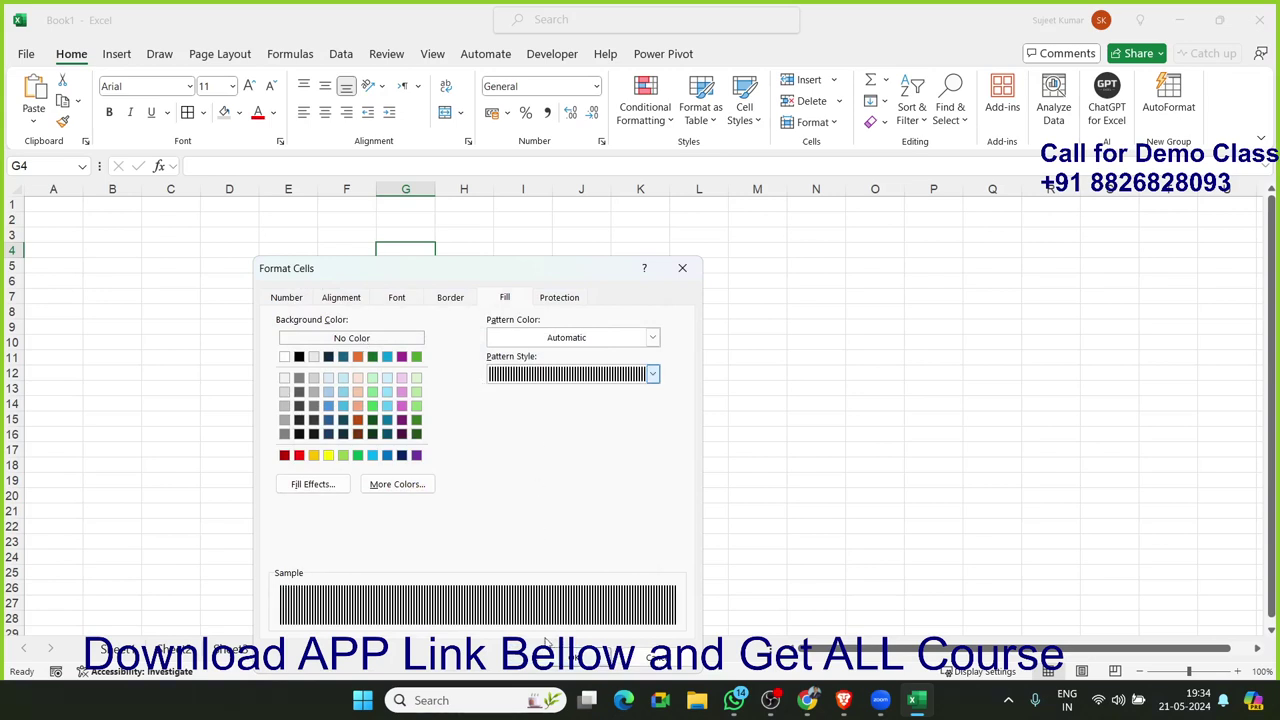
pyautogui.click(588, 657)
pyautogui.click(482, 512)
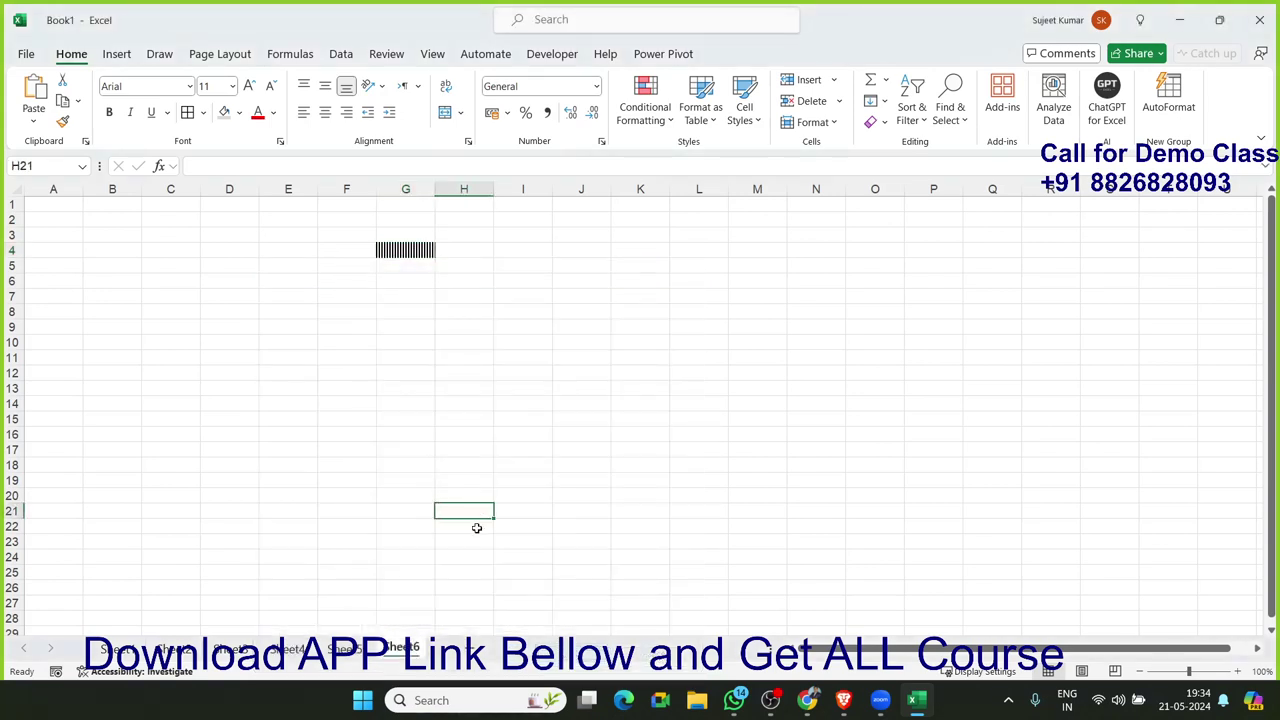
# Step: Open Format Cells for G9:H12 and check the Border tab, keeping the Automatic border colour
pyautogui.moveTo(380, 325); pyautogui.dragTo(469, 376)
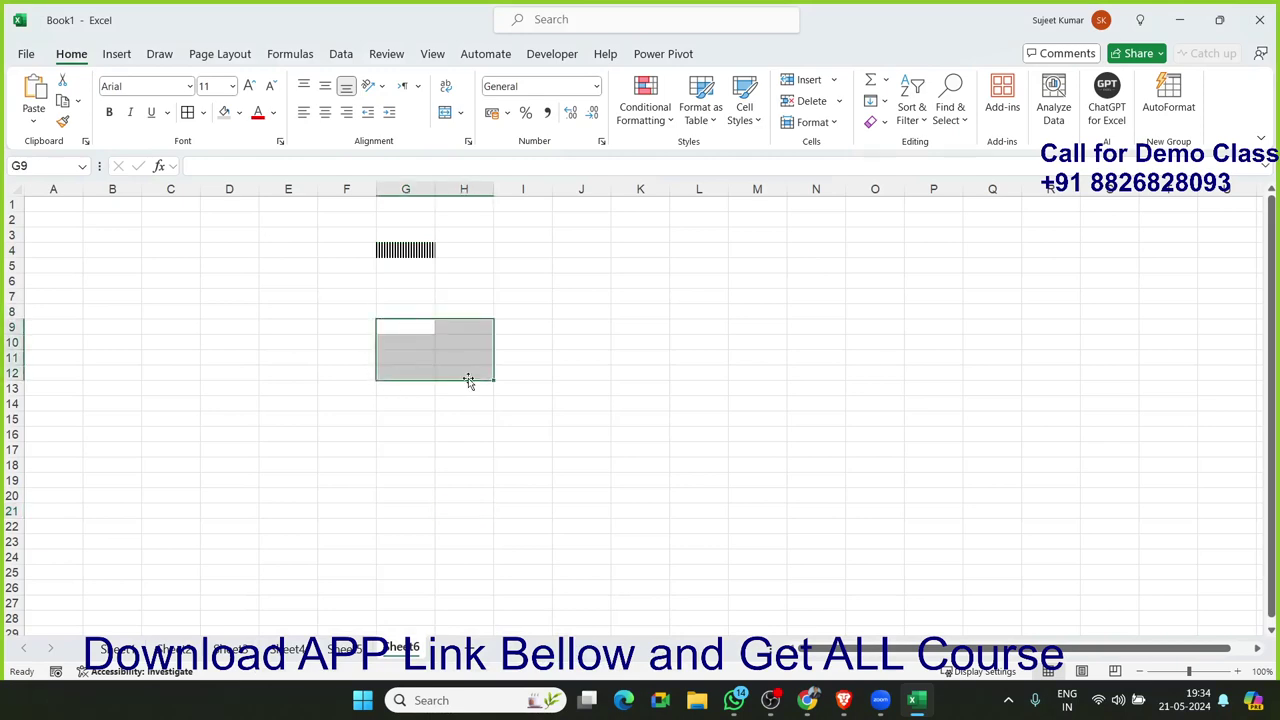
pyautogui.rightClick(469, 367)
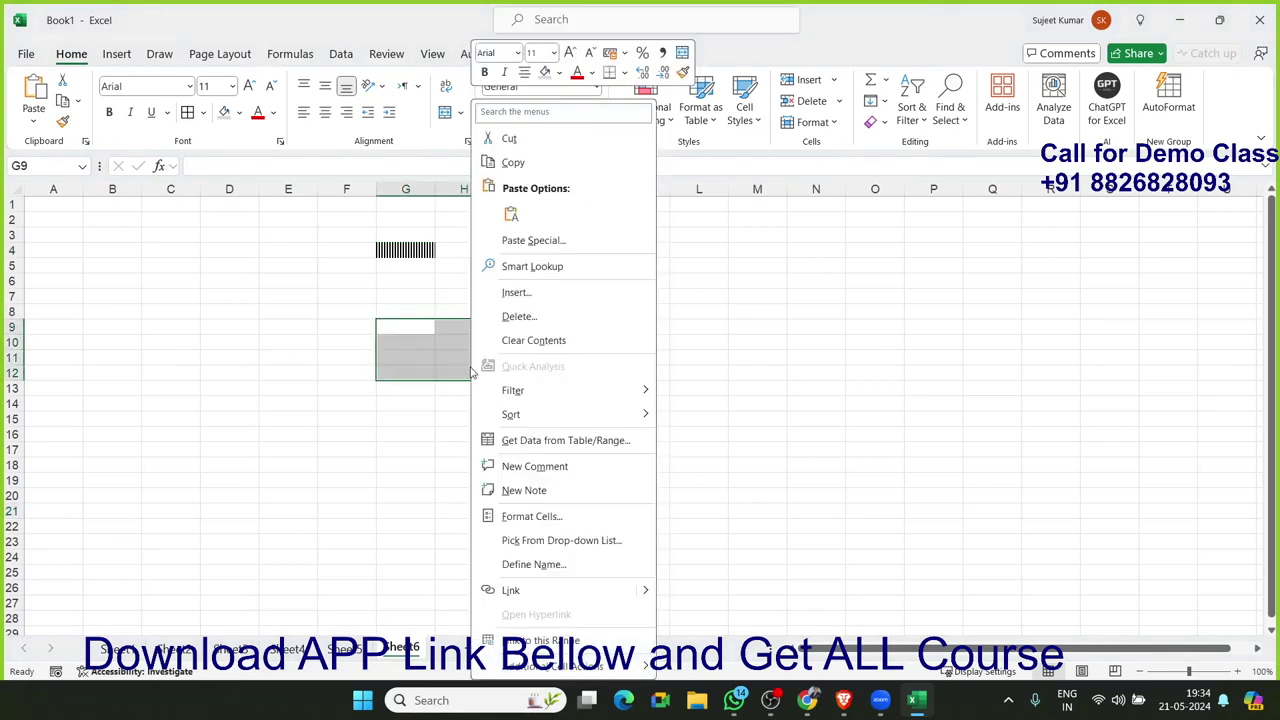
pyautogui.click(512, 512)
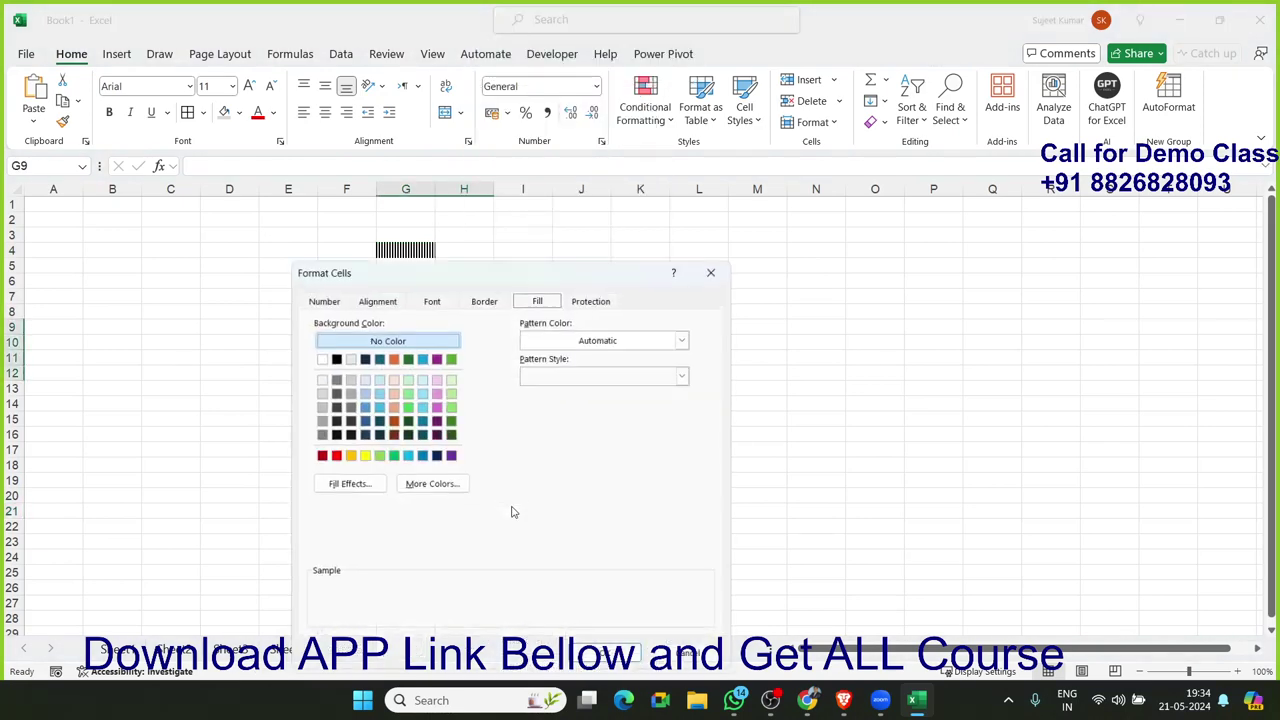
pyautogui.click(487, 305)
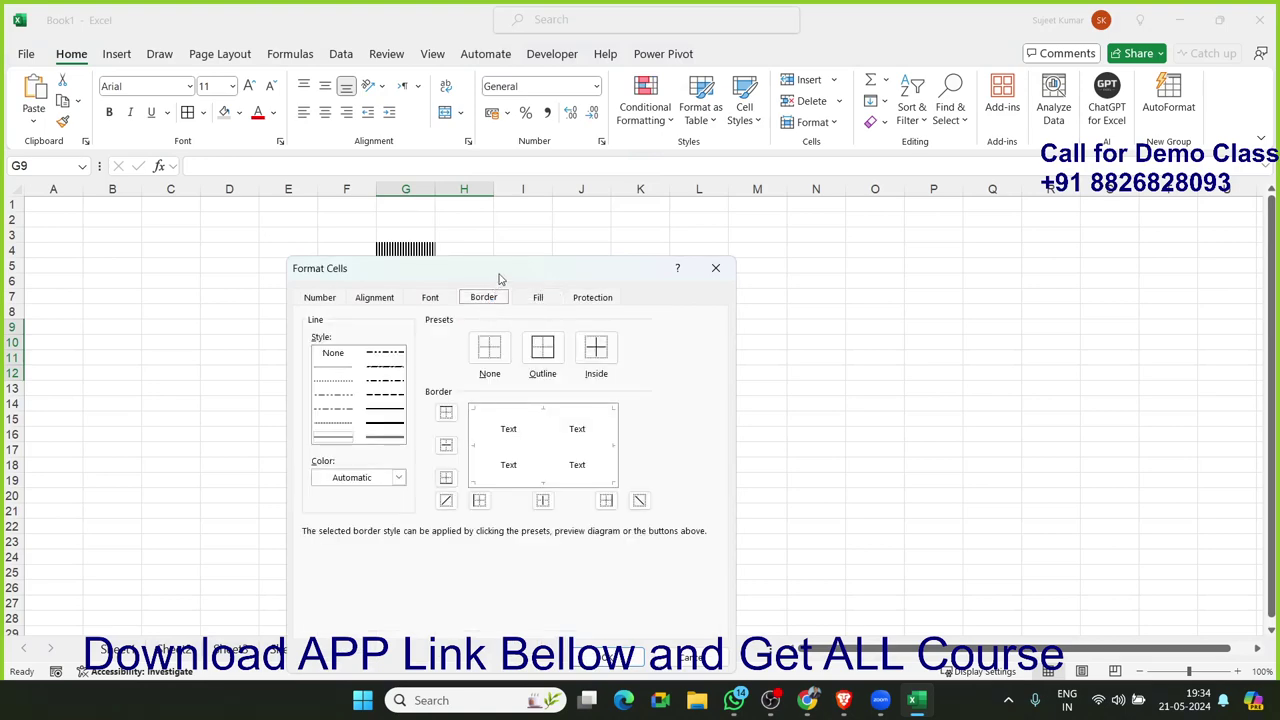
pyautogui.moveTo(500, 272); pyautogui.dragTo(739, 230)
pyautogui.click(600, 435)
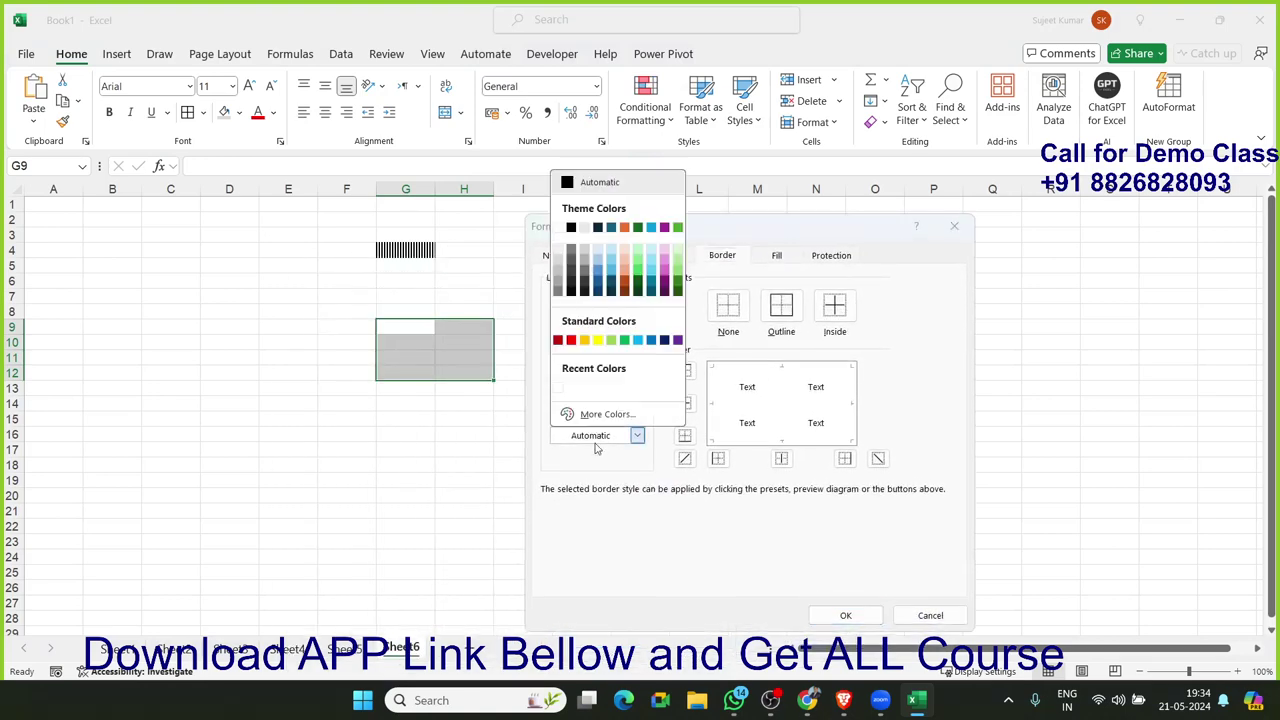
pyautogui.click(595, 449)
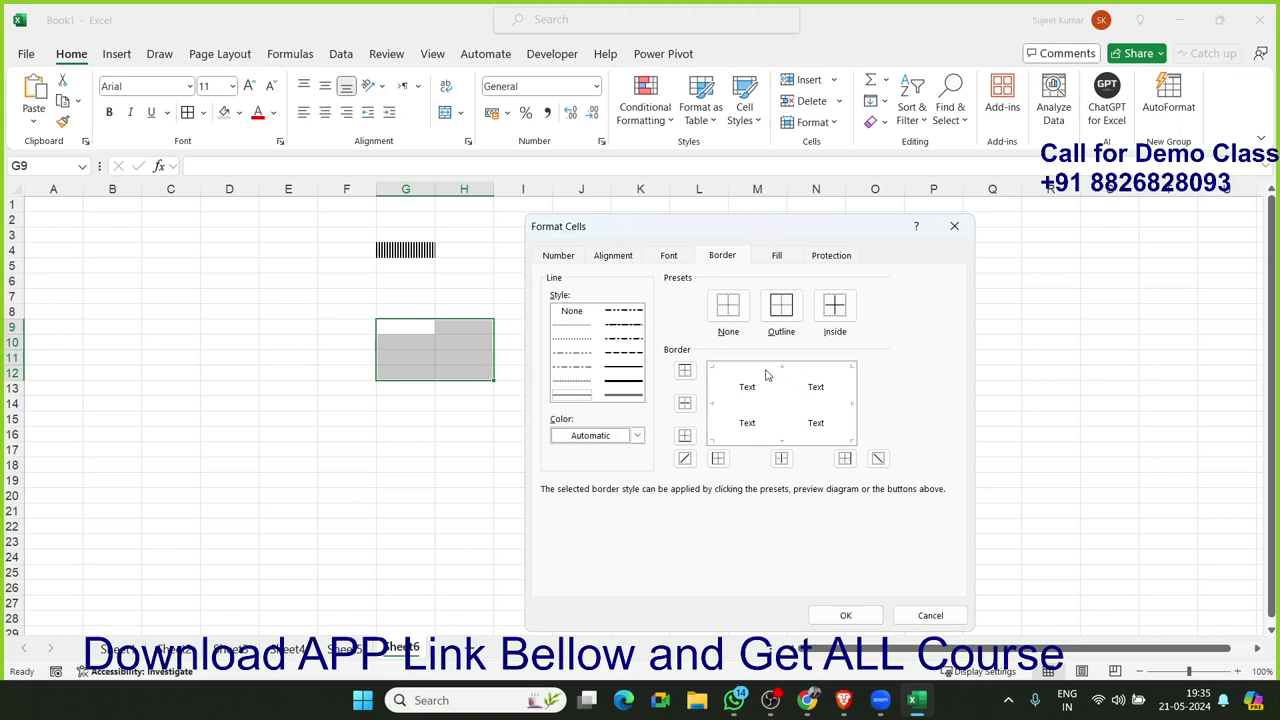
# Step: Try the Italic, Bold and Bold Italic font styles, then keep Regular with Underline None
pyautogui.click(686, 258)
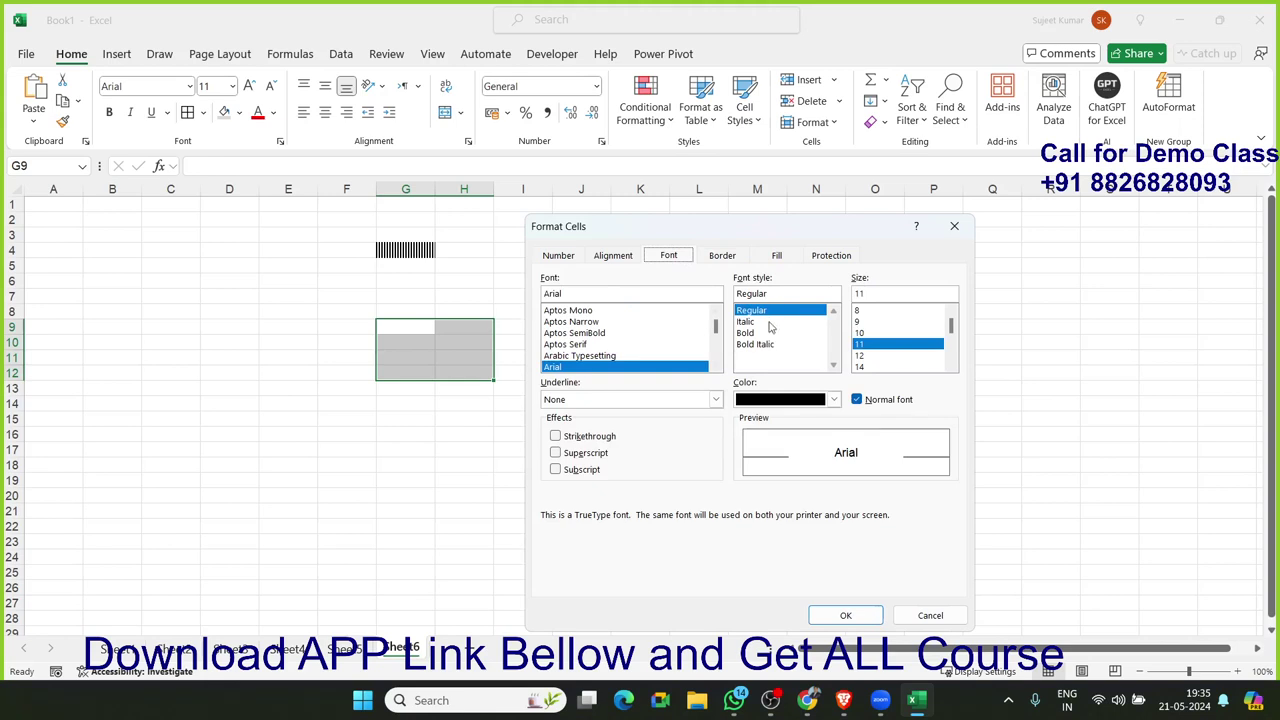
pyautogui.click(765, 321)
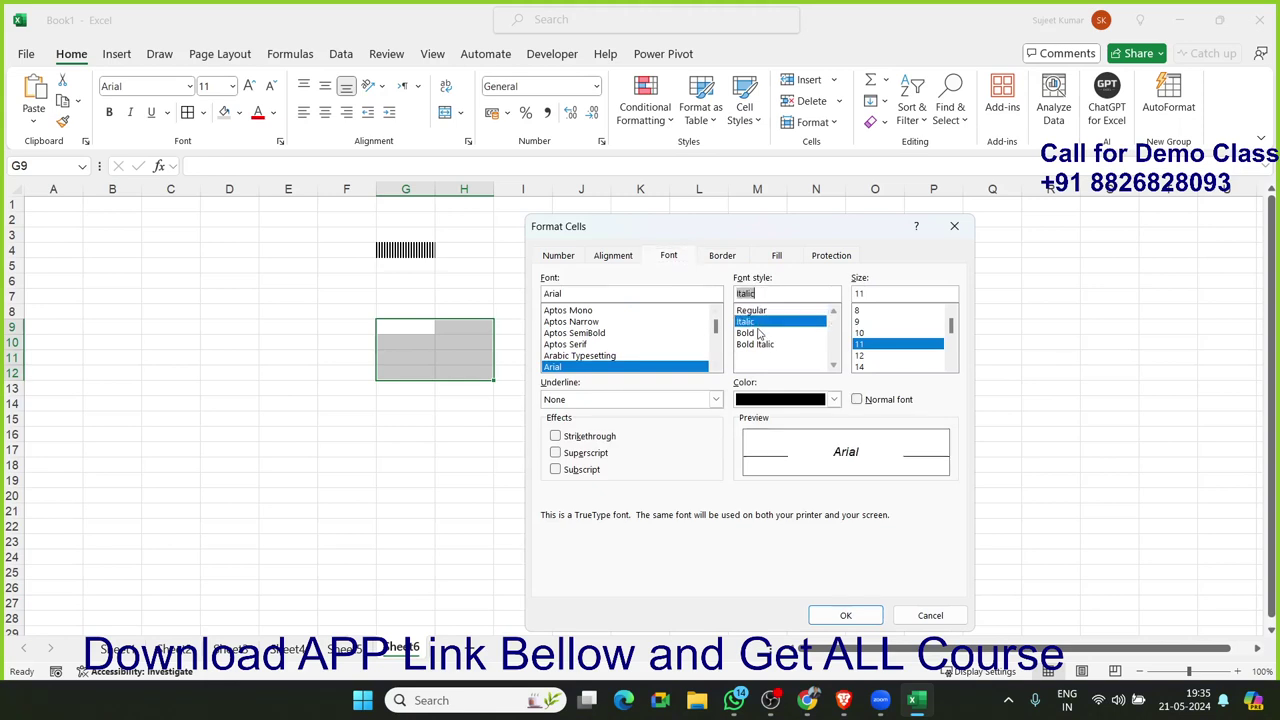
pyautogui.click(758, 333)
pyautogui.click(760, 344)
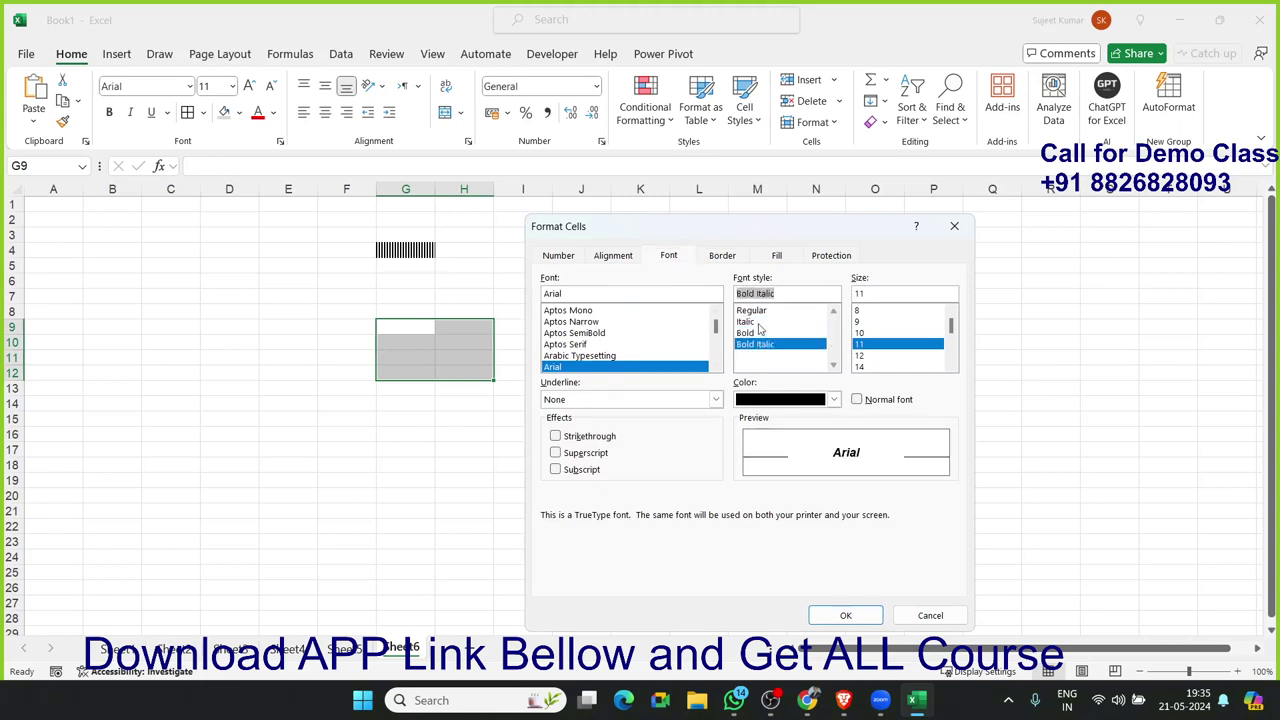
pyautogui.click(758, 311)
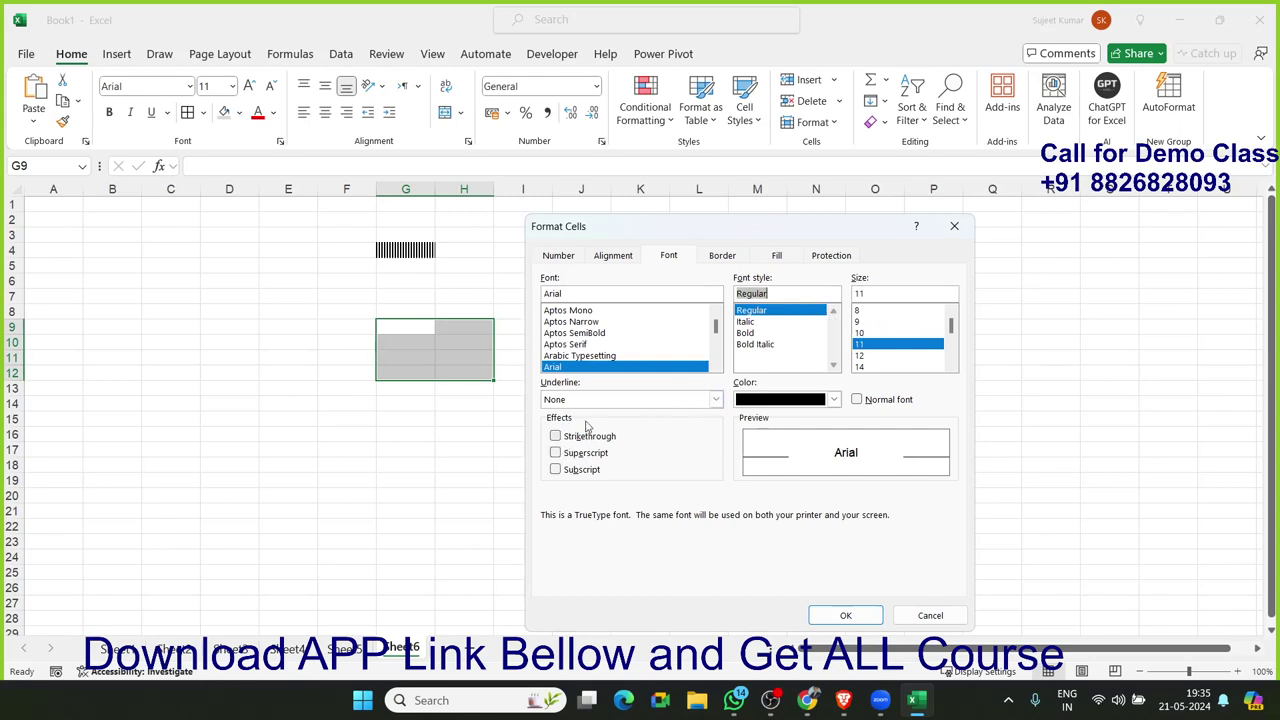
pyautogui.click(586, 401)
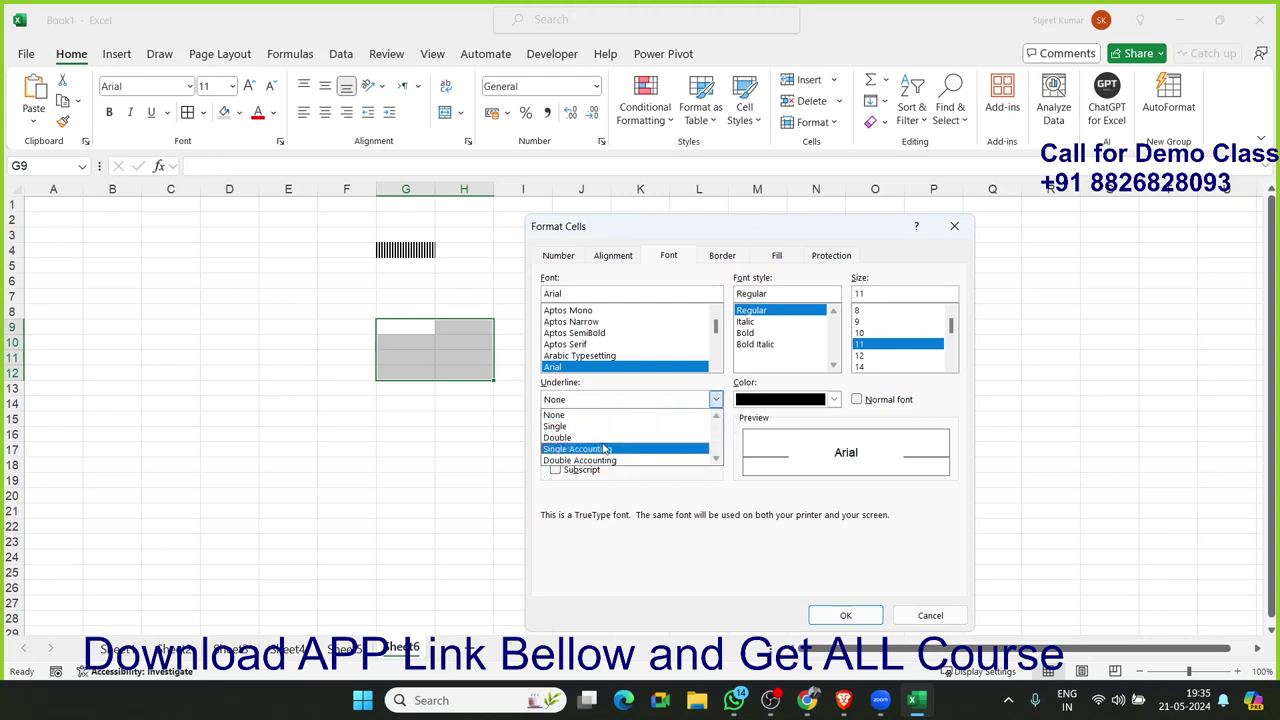
pyautogui.click(651, 500)
pyautogui.click(616, 262)
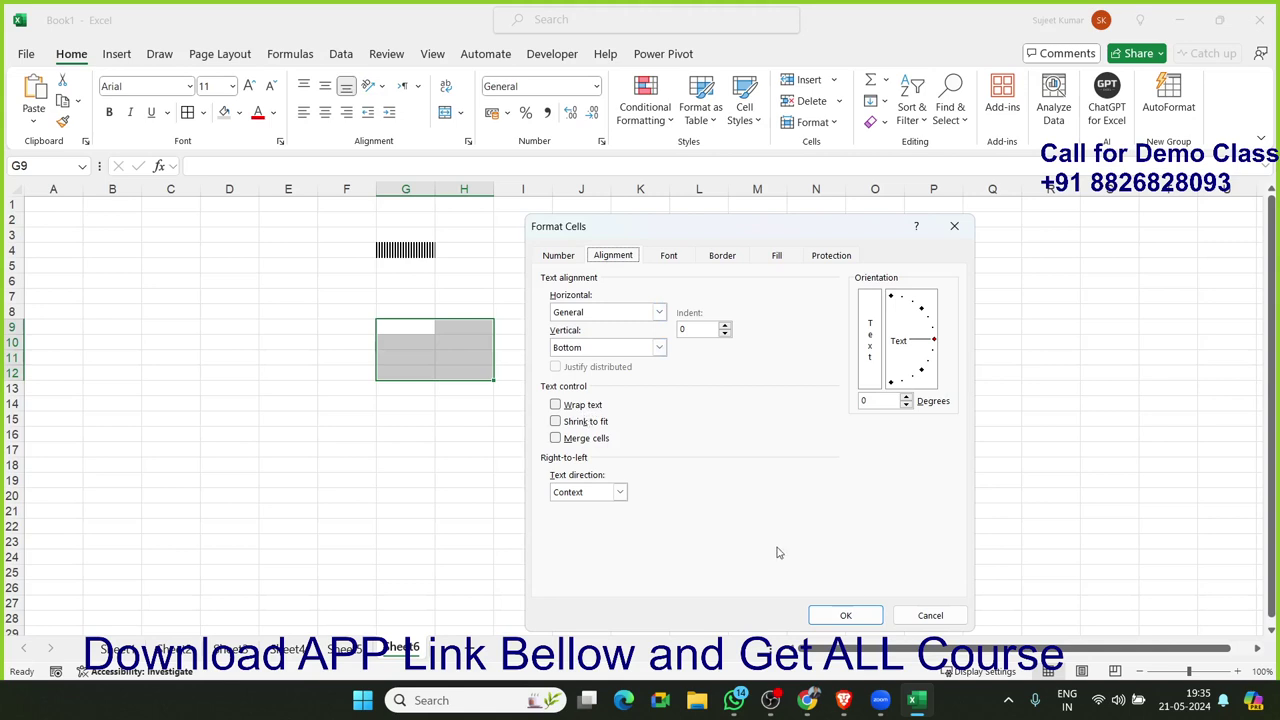
# Step: Enter a person's full name in D10 and undo the stray 5 entered in E10
pyautogui.press('Escape')
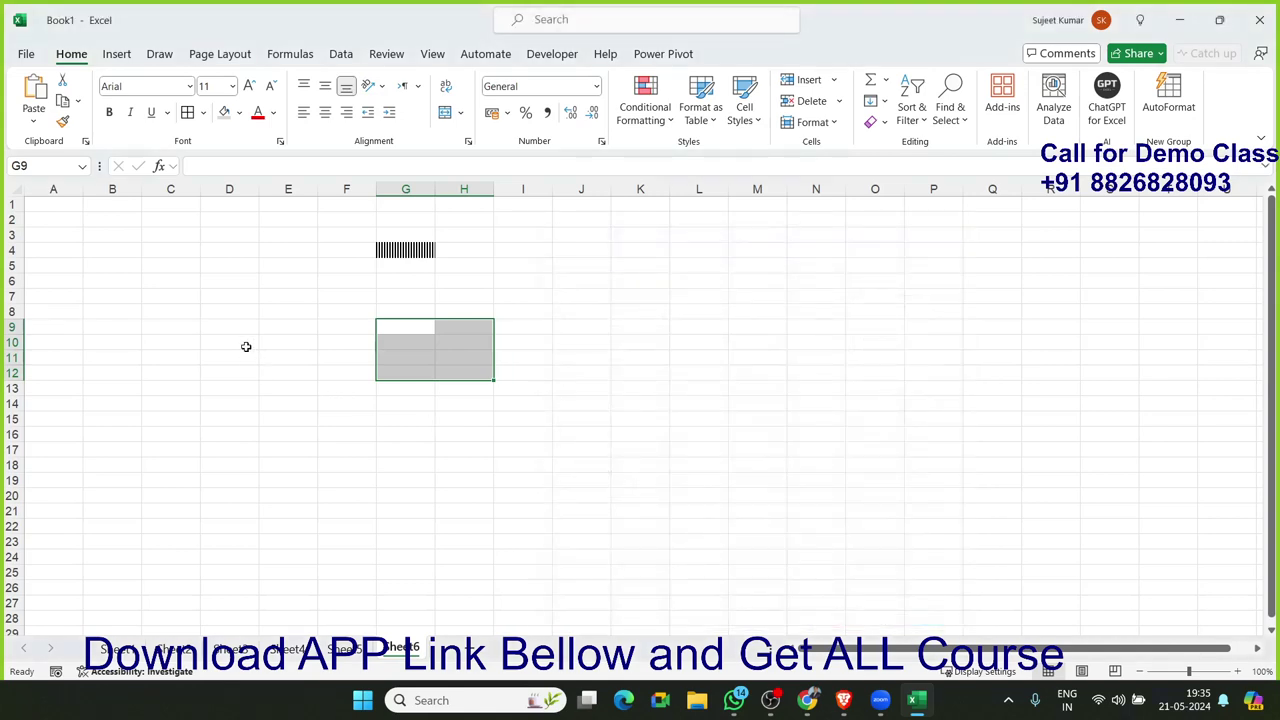
pyautogui.click(243, 344)
pyautogui.write('Sujeet ')
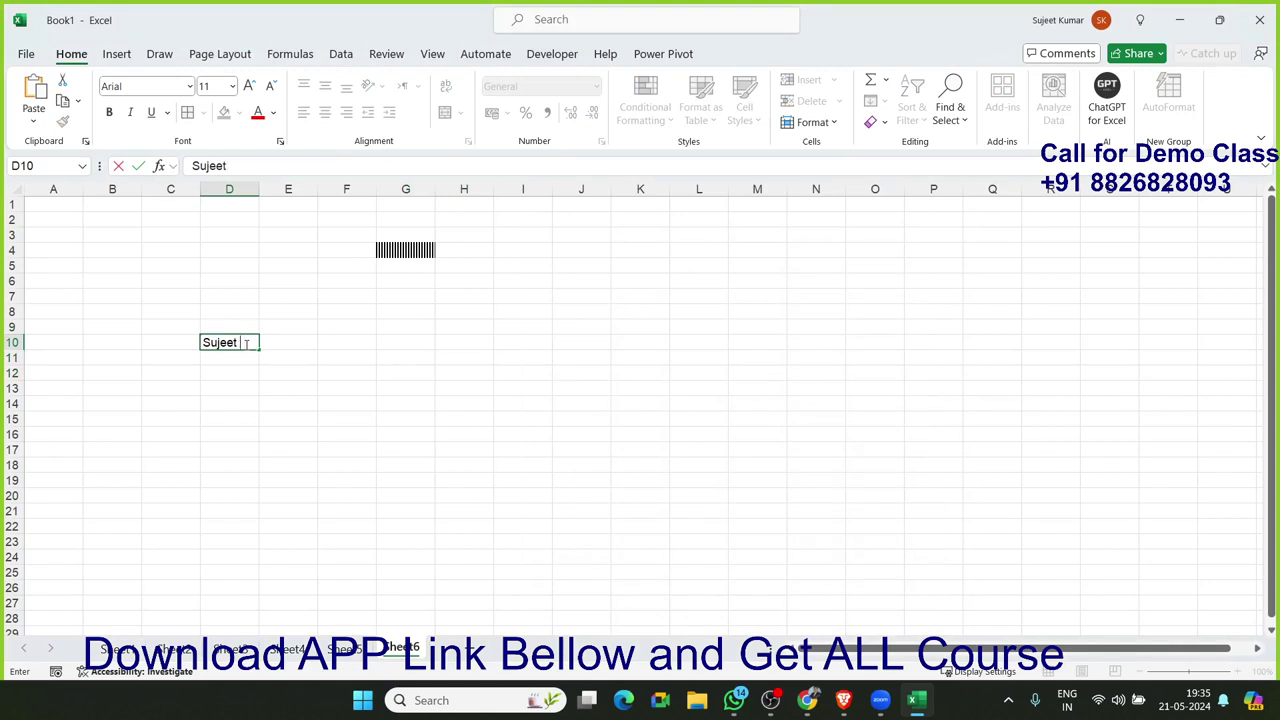
pyautogui.write('Kumar')
pyautogui.press('Tab')
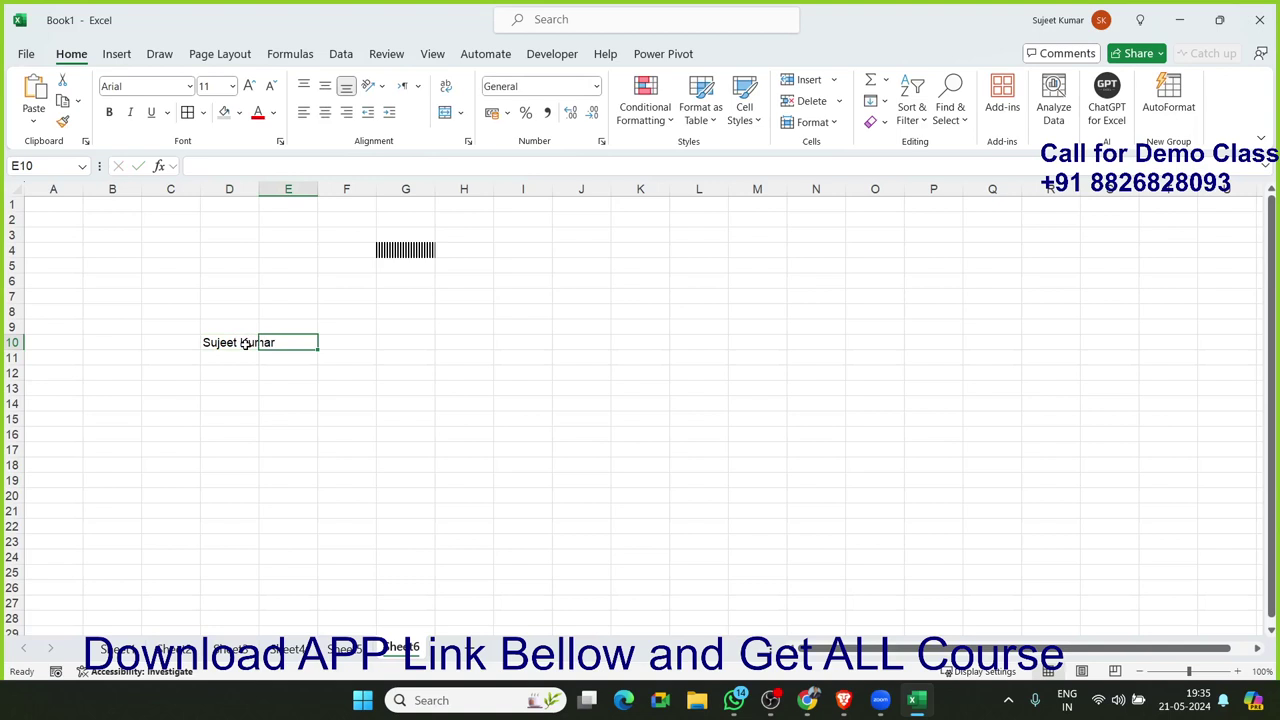
pyautogui.write('5')
pyautogui.press('Return')
pyautogui.hotkey('ctrl', 'z')
# Step: Turn on Shrink to fit for D10 in the Alignment settings
pyautogui.click(245, 343)
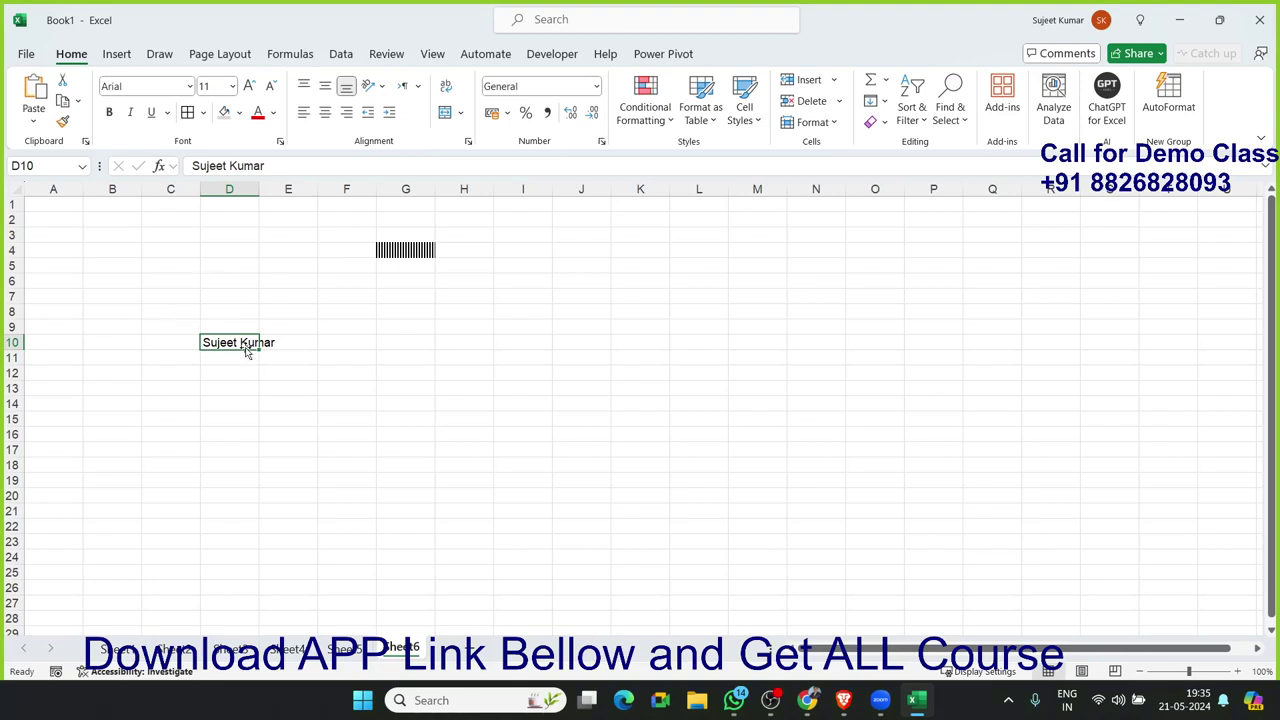
pyautogui.click(602, 142)
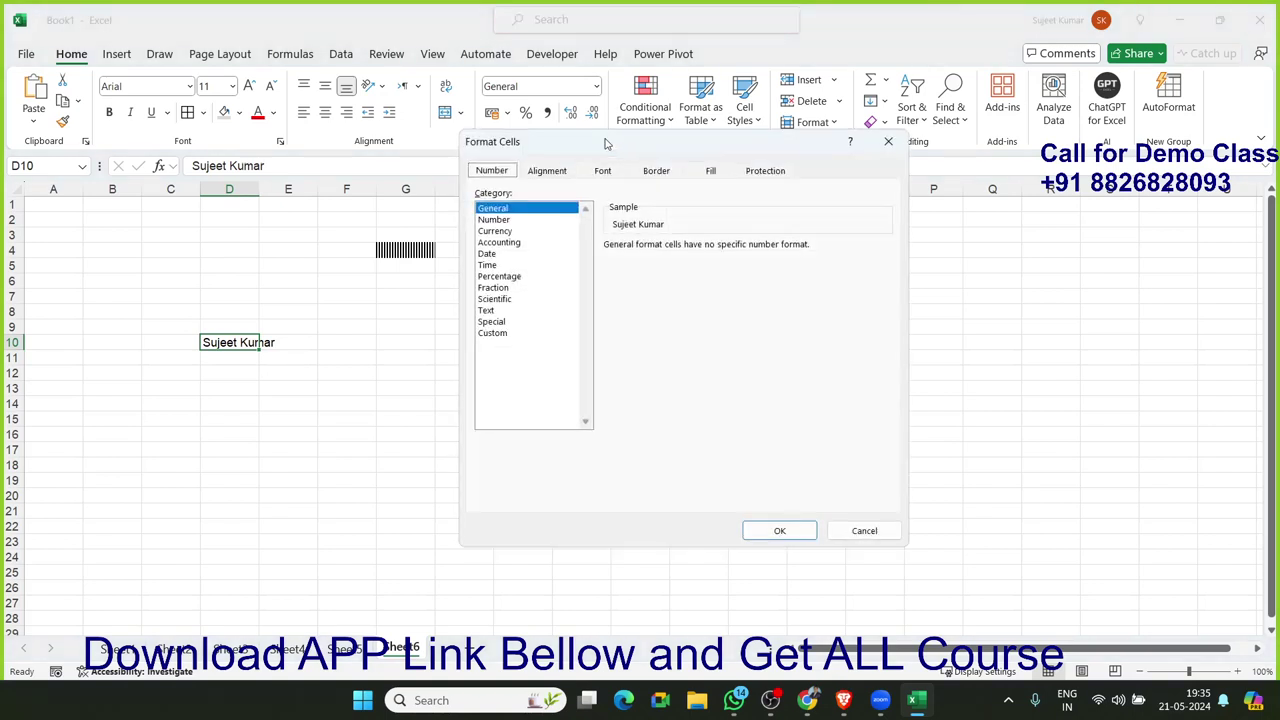
pyautogui.click(549, 171)
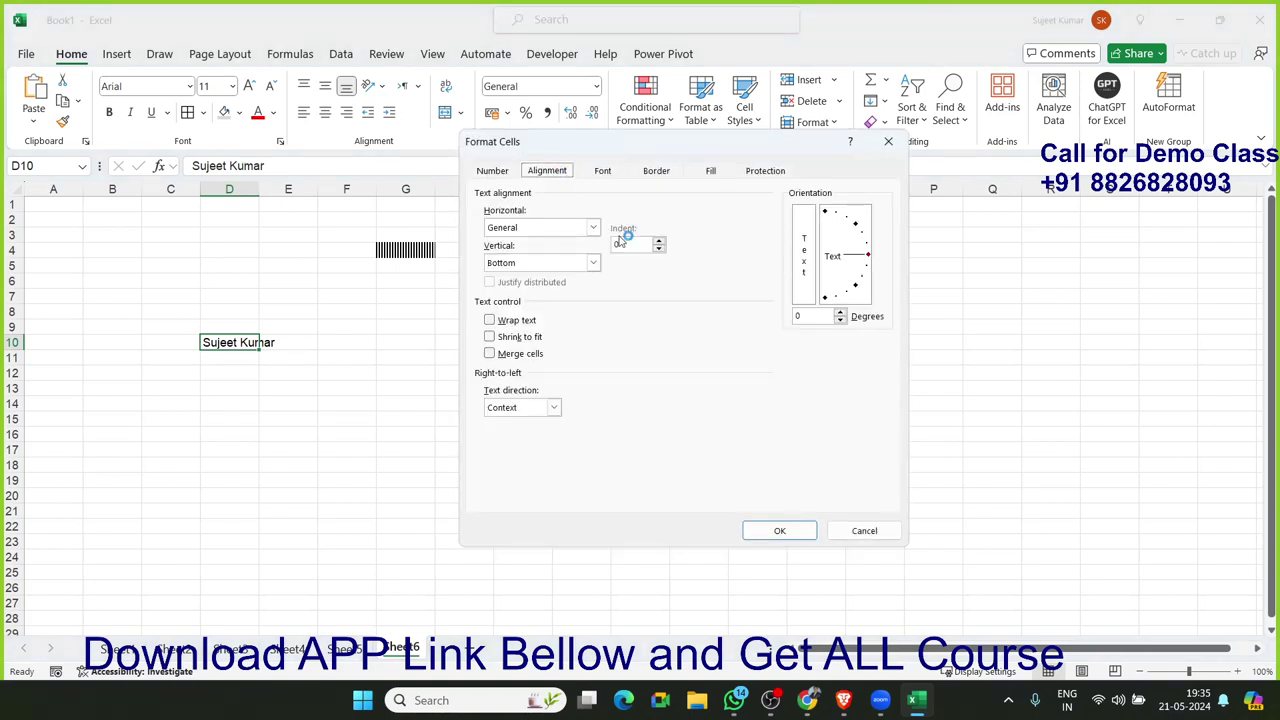
pyautogui.click(511, 338)
pyautogui.click(781, 534)
pyautogui.click(781, 533)
pyautogui.click(395, 465)
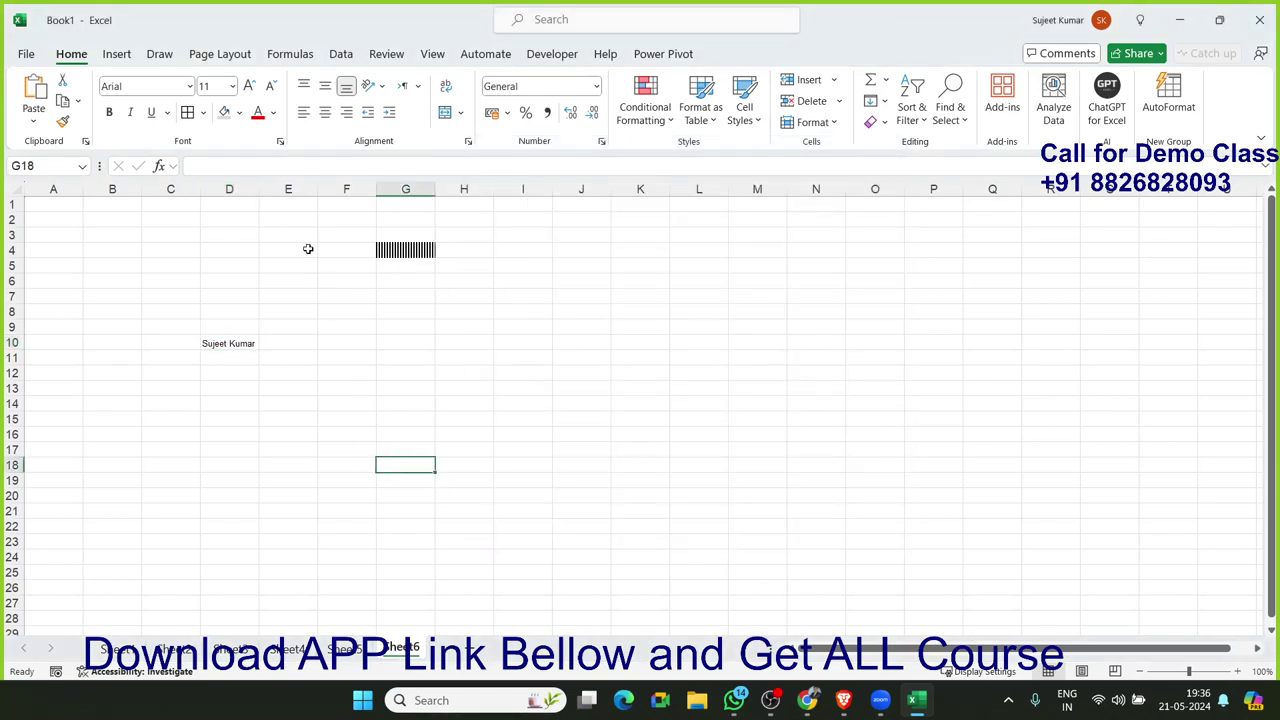
# Step: Widen column D so the full name fits
pyautogui.click(237, 342)
pyautogui.moveTo(260, 190); pyautogui.dragTo(274, 192)
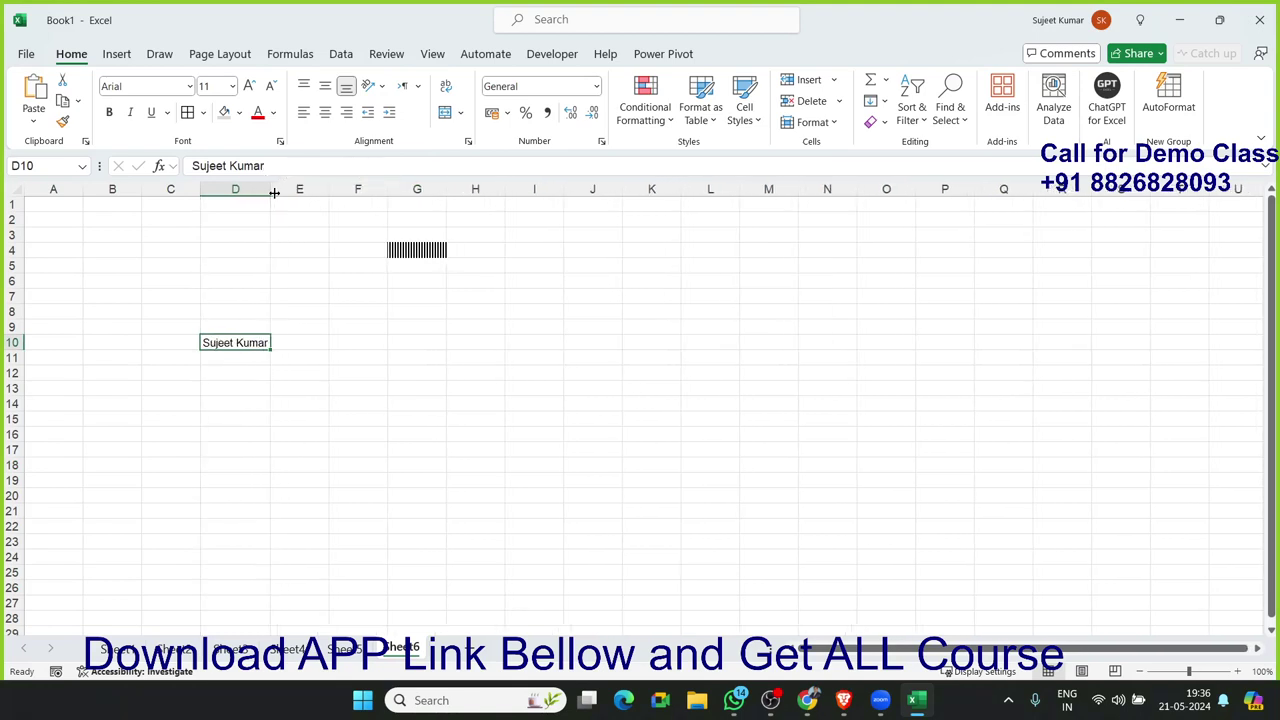
pyautogui.click(443, 326)
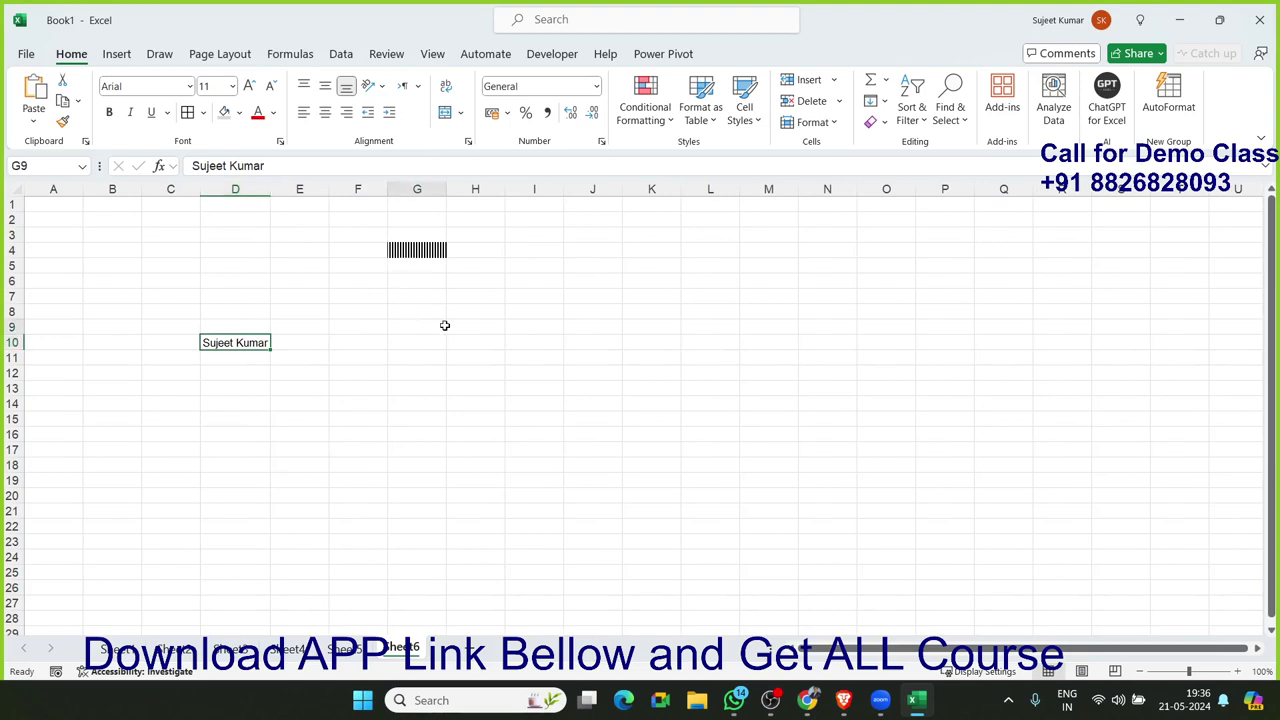
pyautogui.click(511, 311)
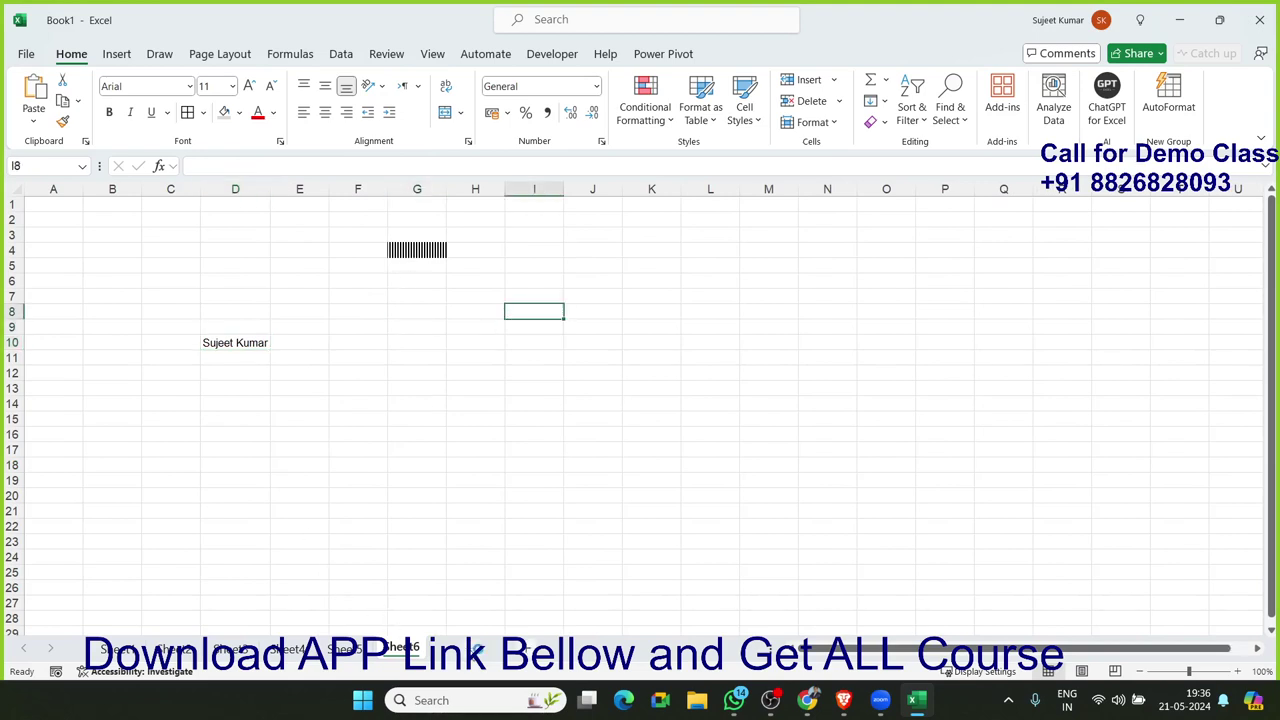
# Step: Add another new sheet and enter 1500 in C5
pyautogui.click(472, 648)
pyautogui.click(185, 264)
pyautogui.write('1500')
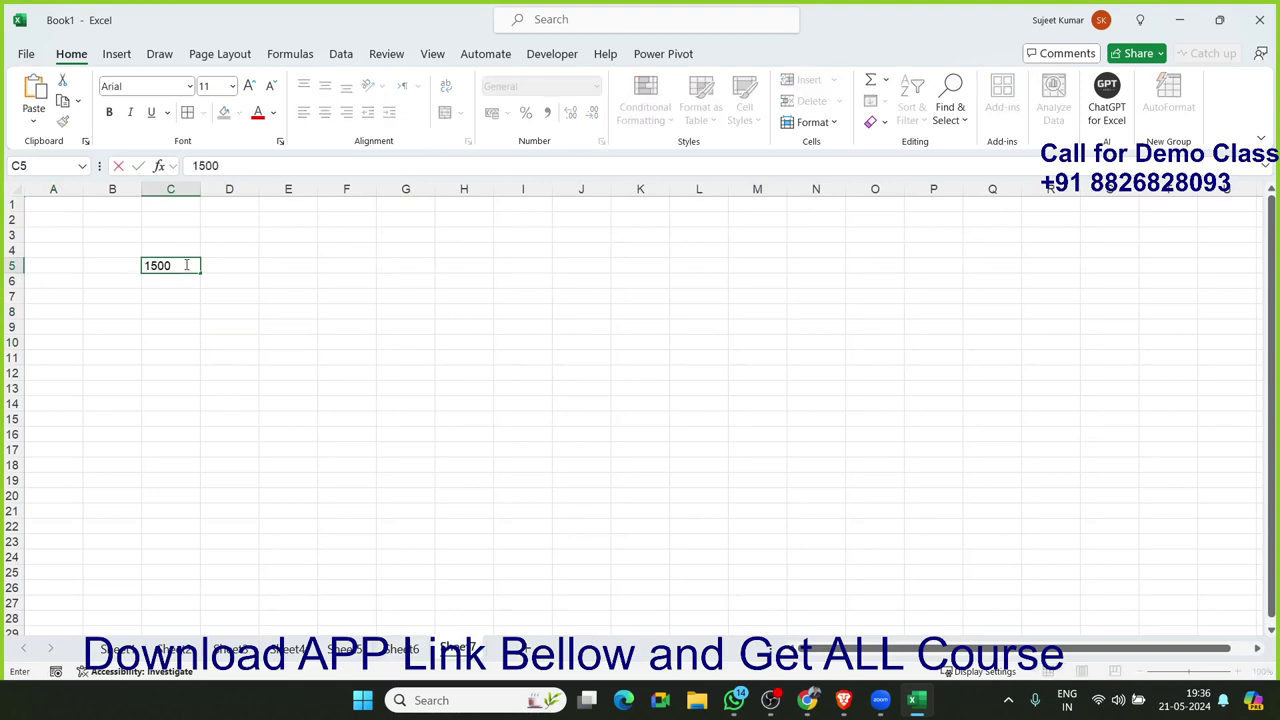
pyautogui.press('Return')
pyautogui.click(186, 265)
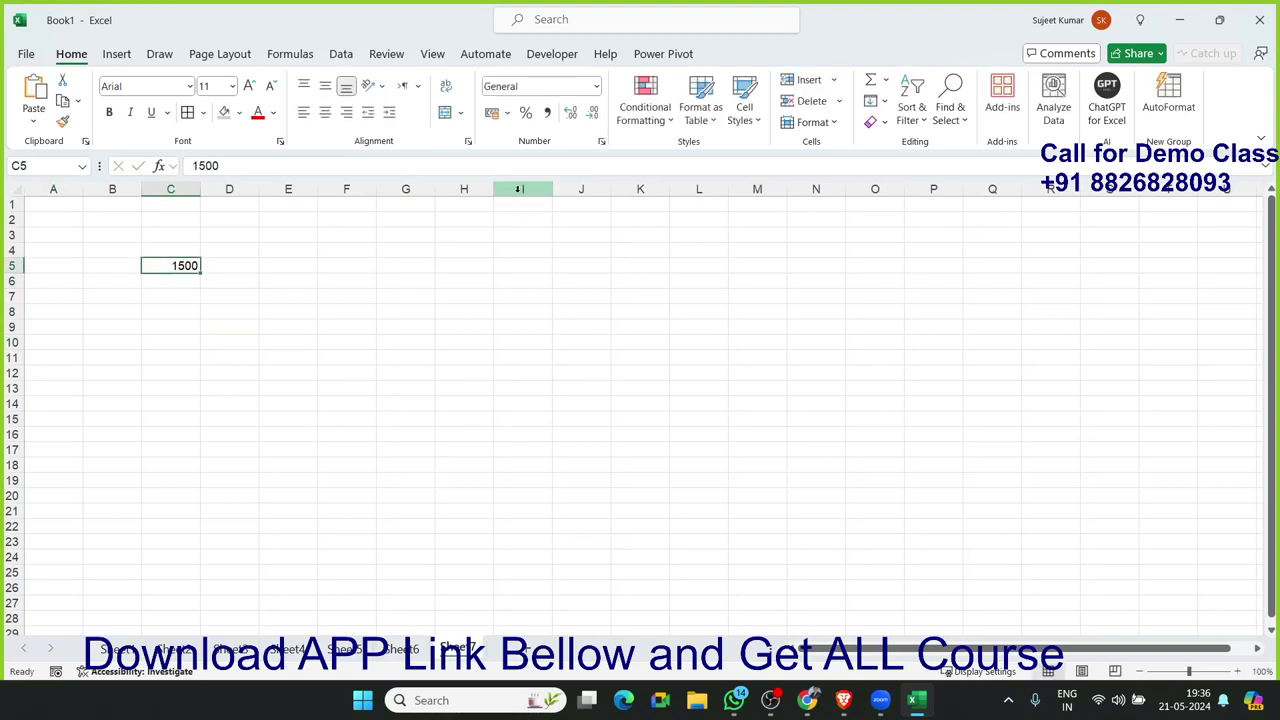
# Step: Format C5 as Accounting with the ₹ symbol so it shows ₹ 1,500.00
pyautogui.click(600, 143)
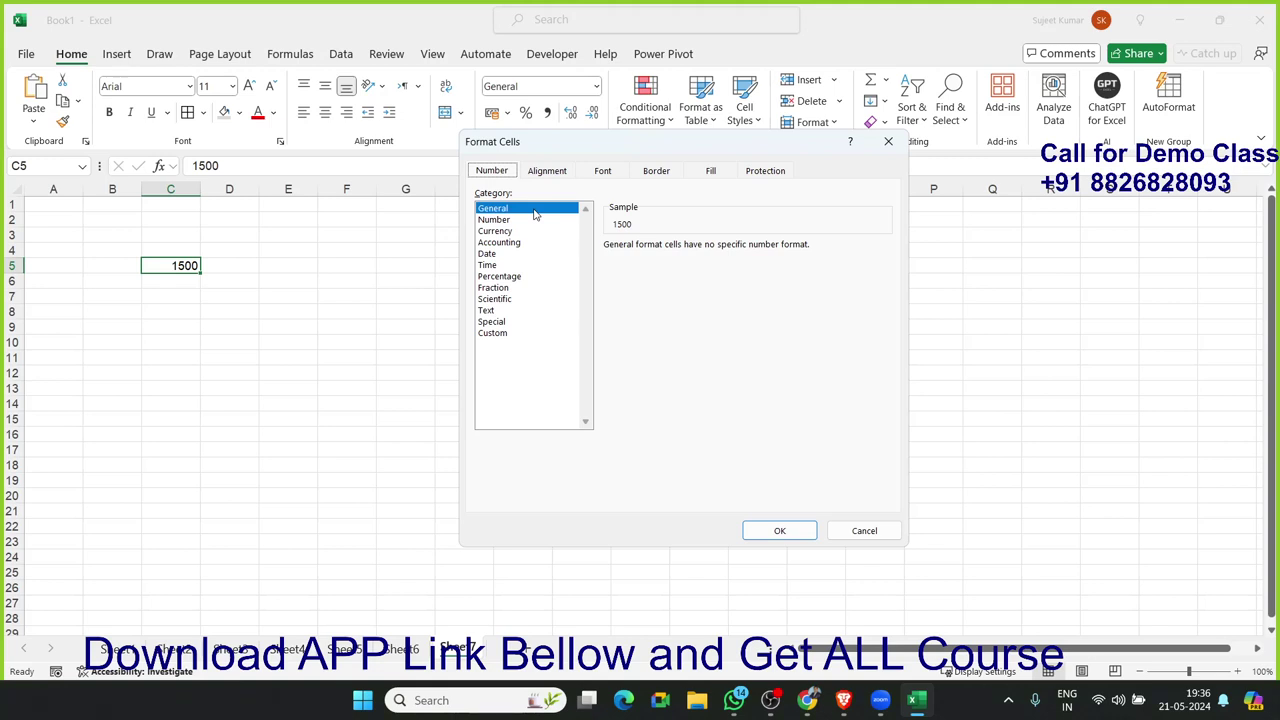
pyautogui.click(528, 220)
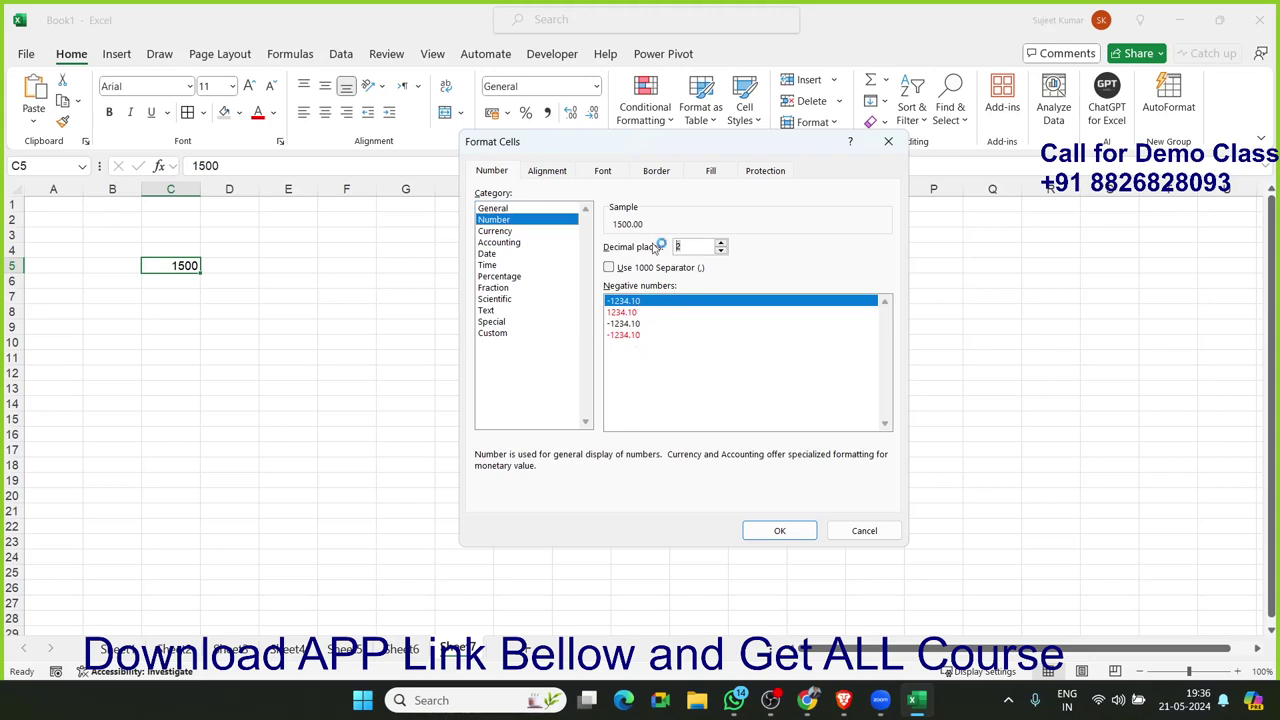
pyautogui.click(609, 268)
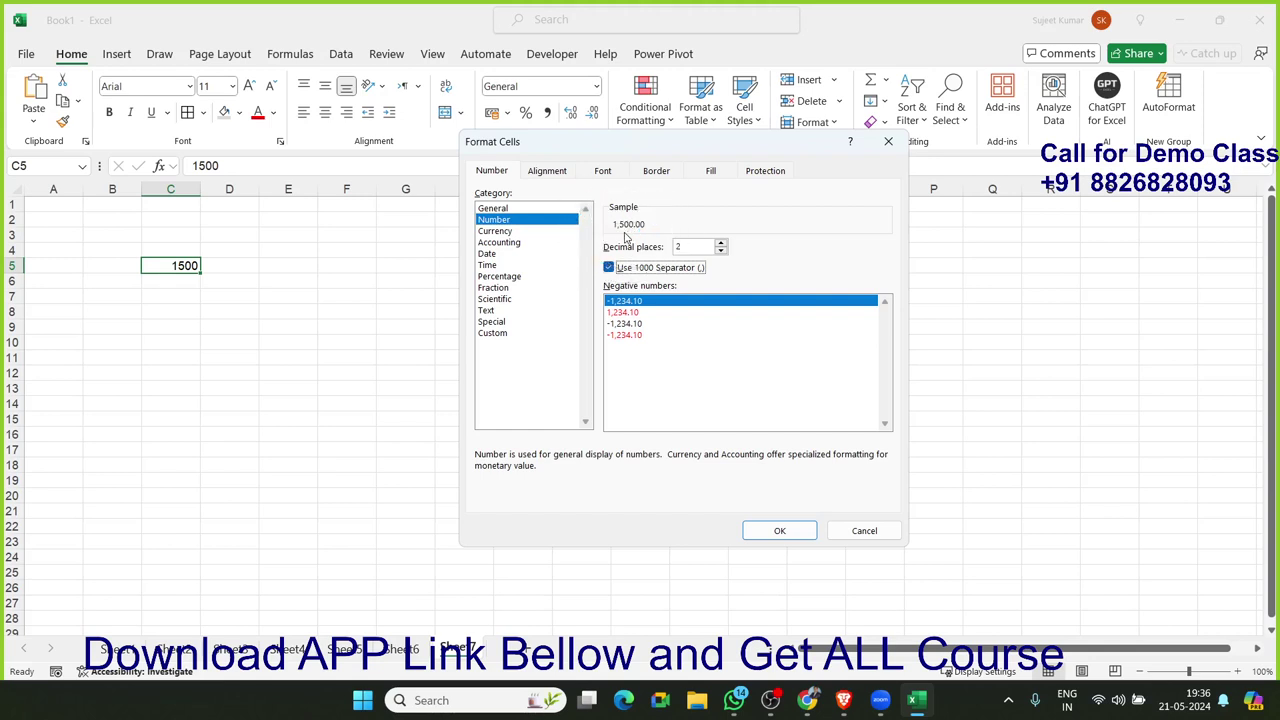
pyautogui.click(550, 232)
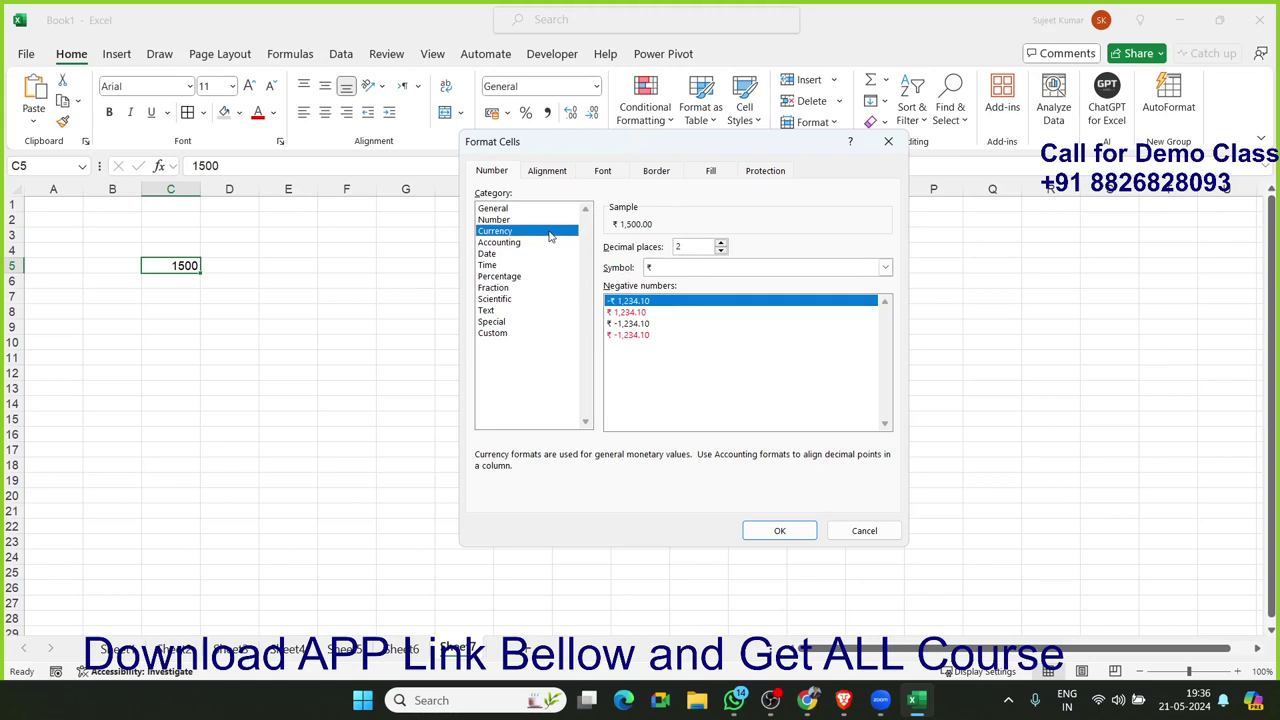
pyautogui.click(652, 267)
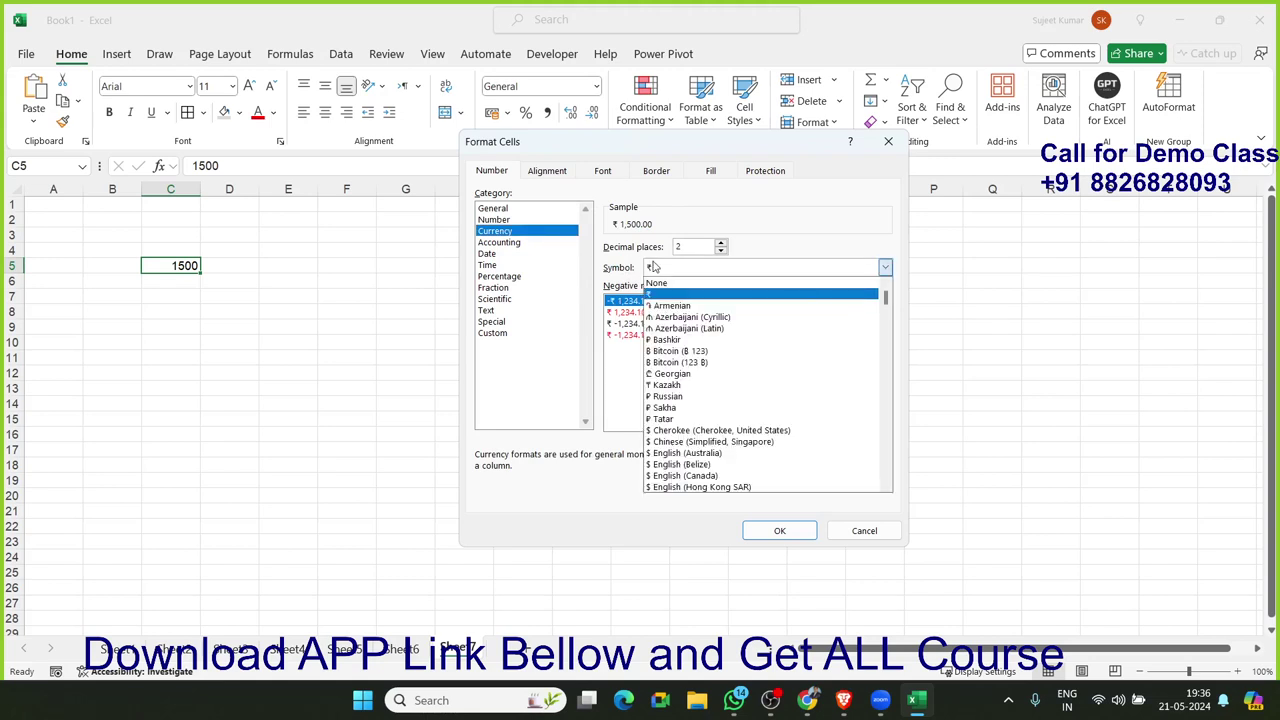
pyautogui.click(652, 267)
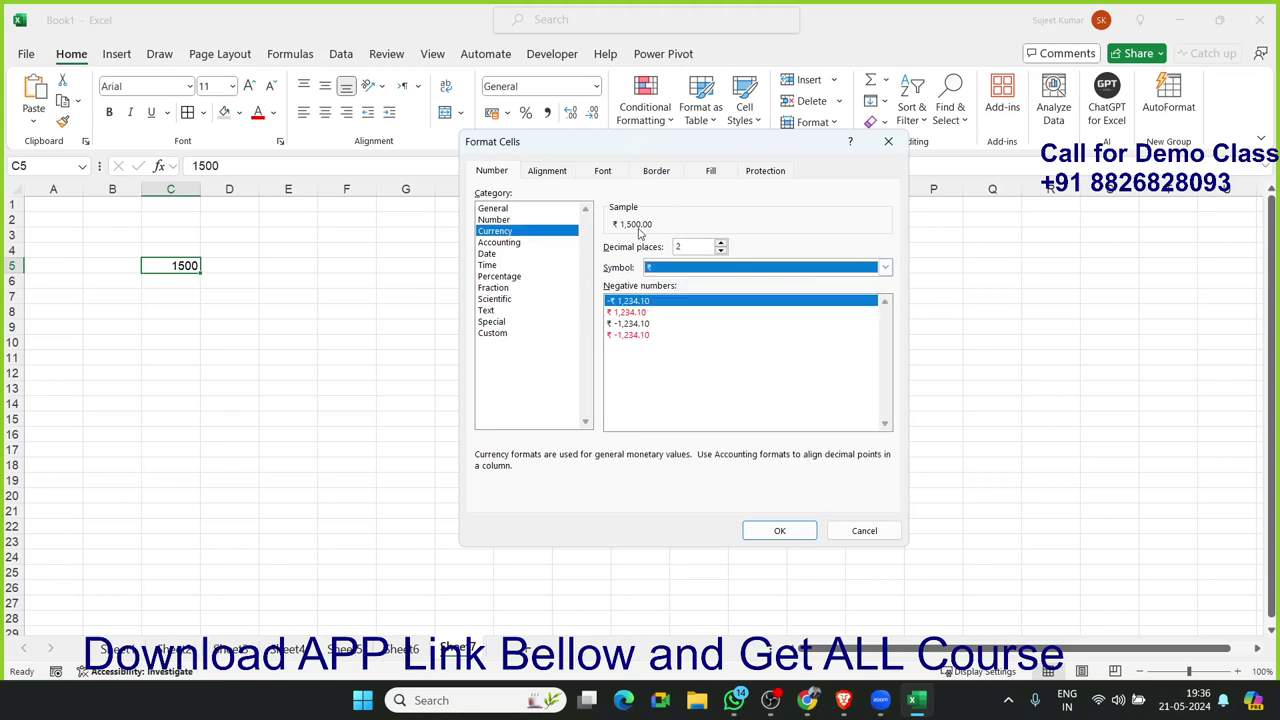
pyautogui.click(539, 243)
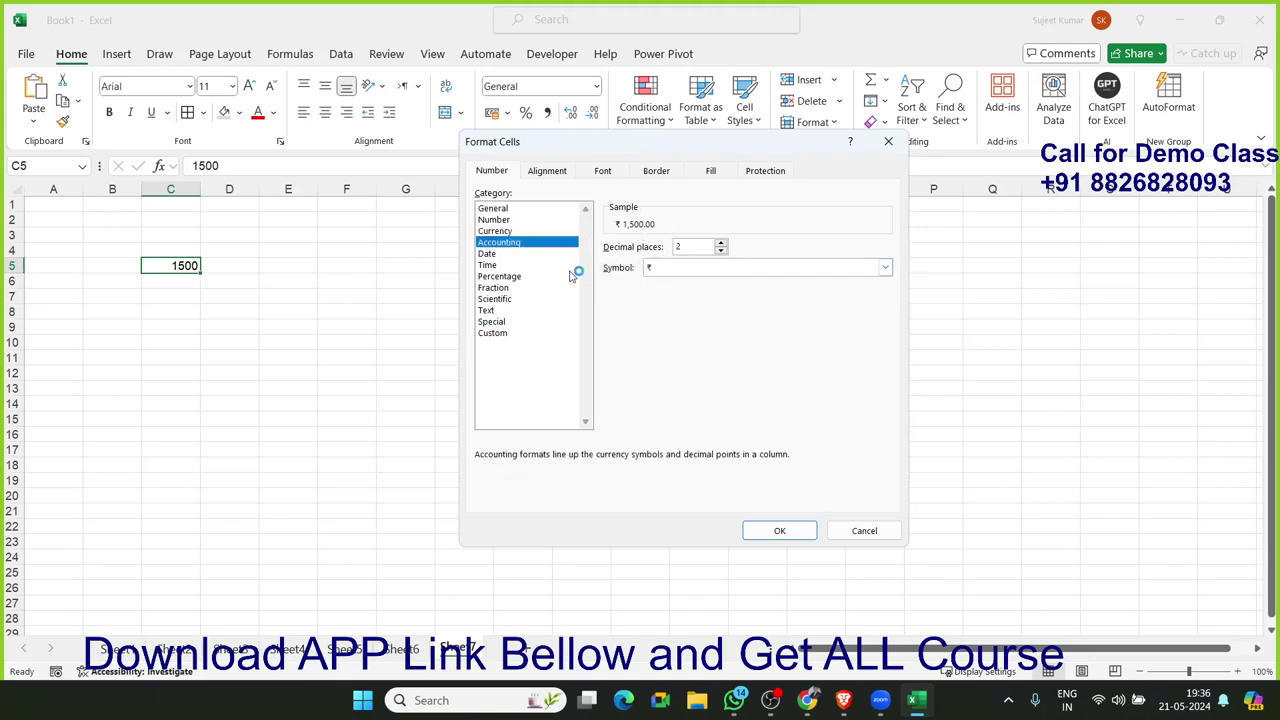
pyautogui.click(770, 537)
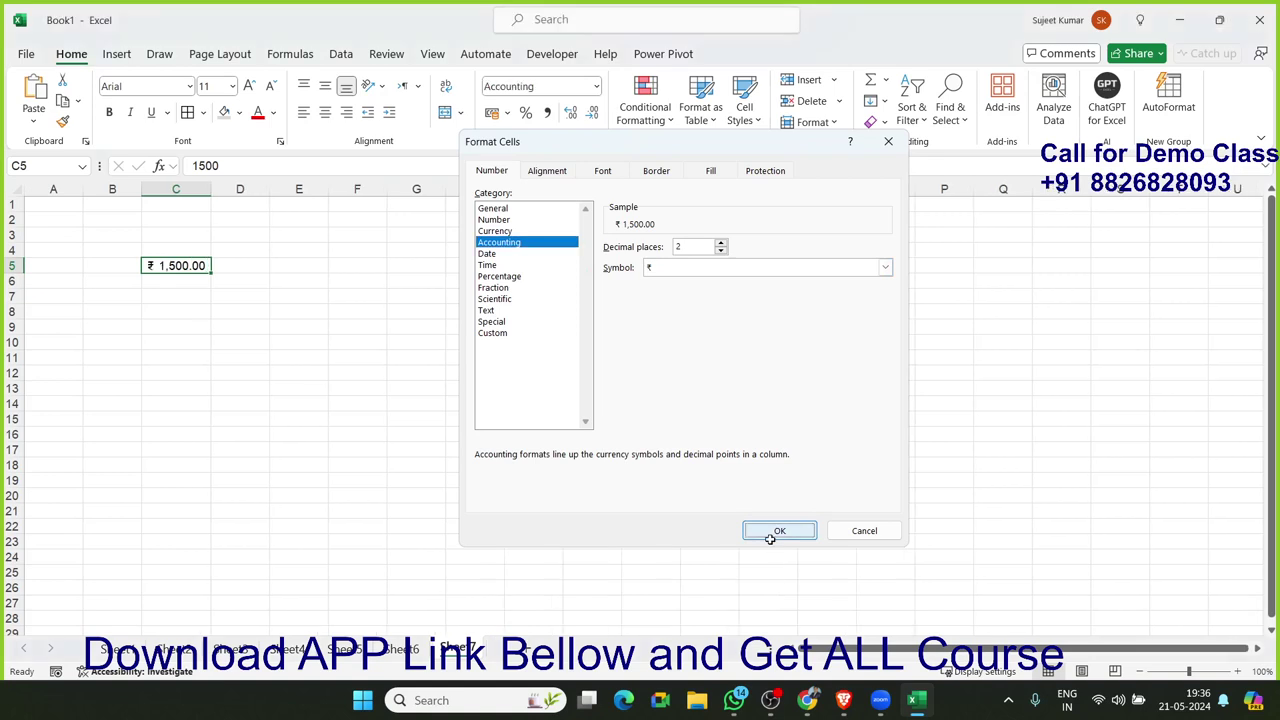
pyautogui.click(304, 289)
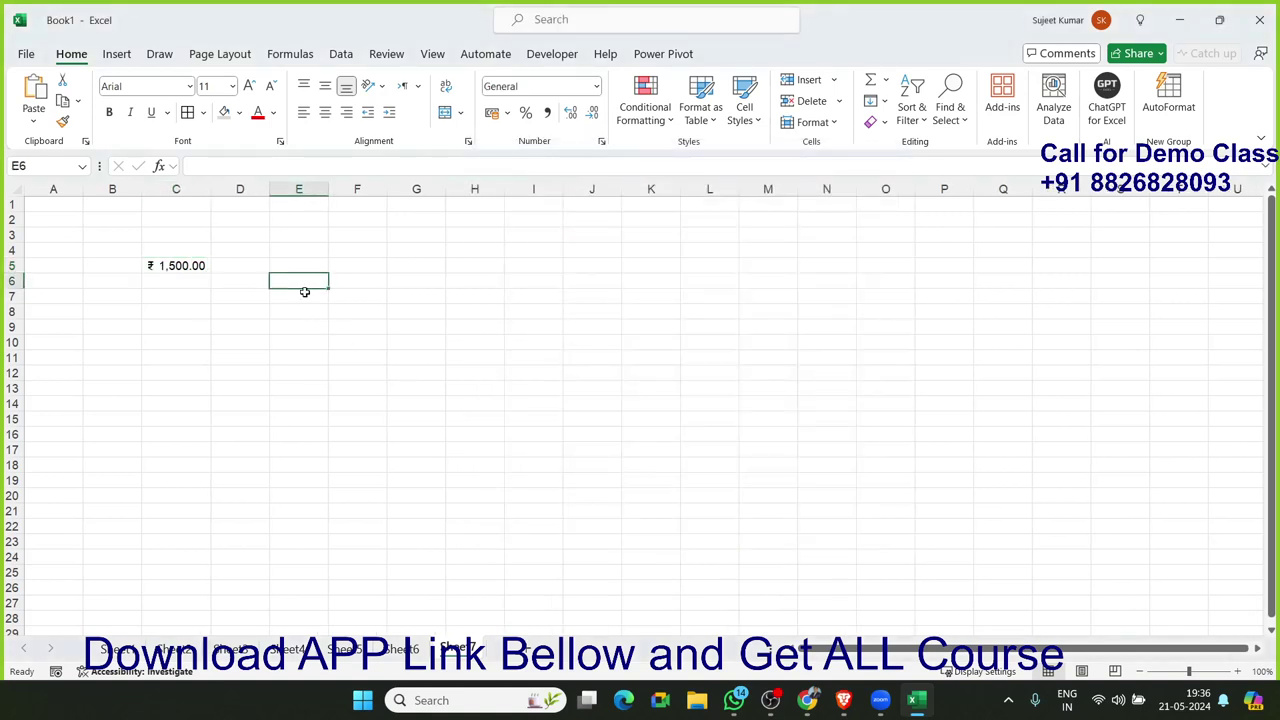
# Step: Insert today's date, 21-05-2024, into E6 with Ctrl+;
pyautogui.hotkey('ctrl', ';')
pyautogui.press('Return')
pyautogui.click(304, 290)
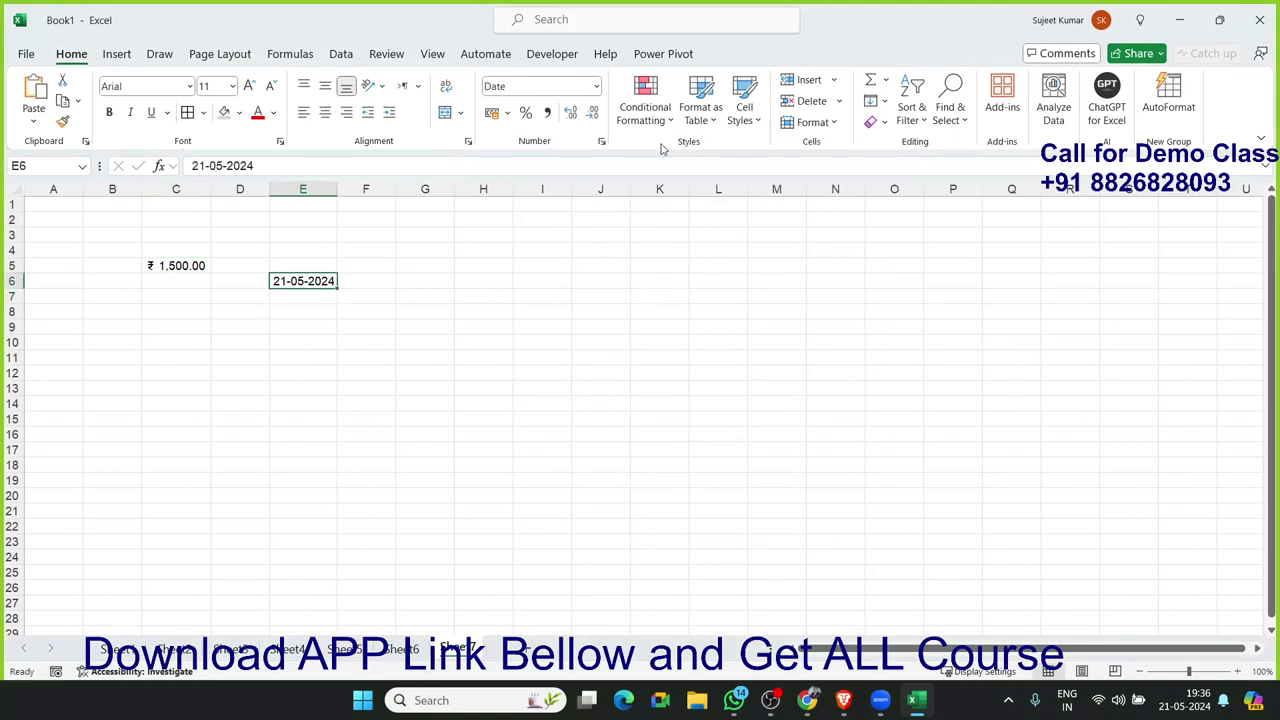
# Step: Review the date types, Gregorian calendar and locale options for E6, then cancel without changes
pyautogui.click(602, 142)
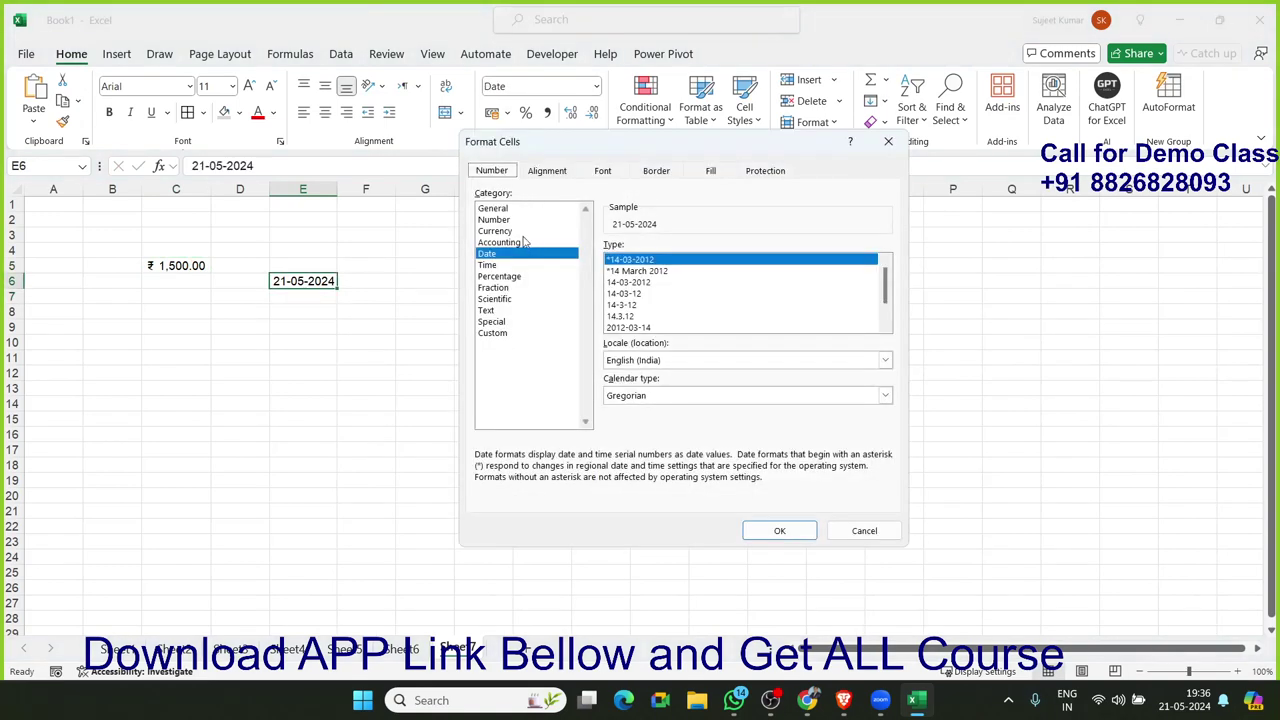
pyautogui.click(650, 271)
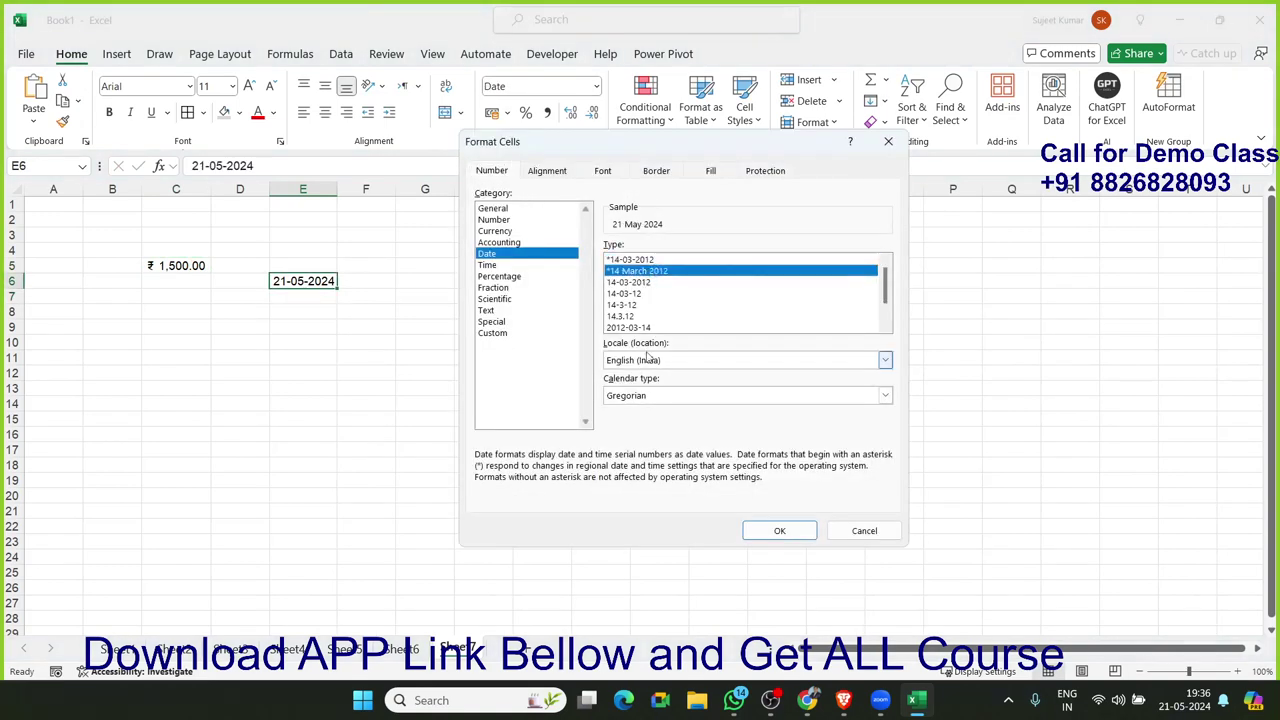
pyautogui.click(648, 400)
pyautogui.click(648, 410)
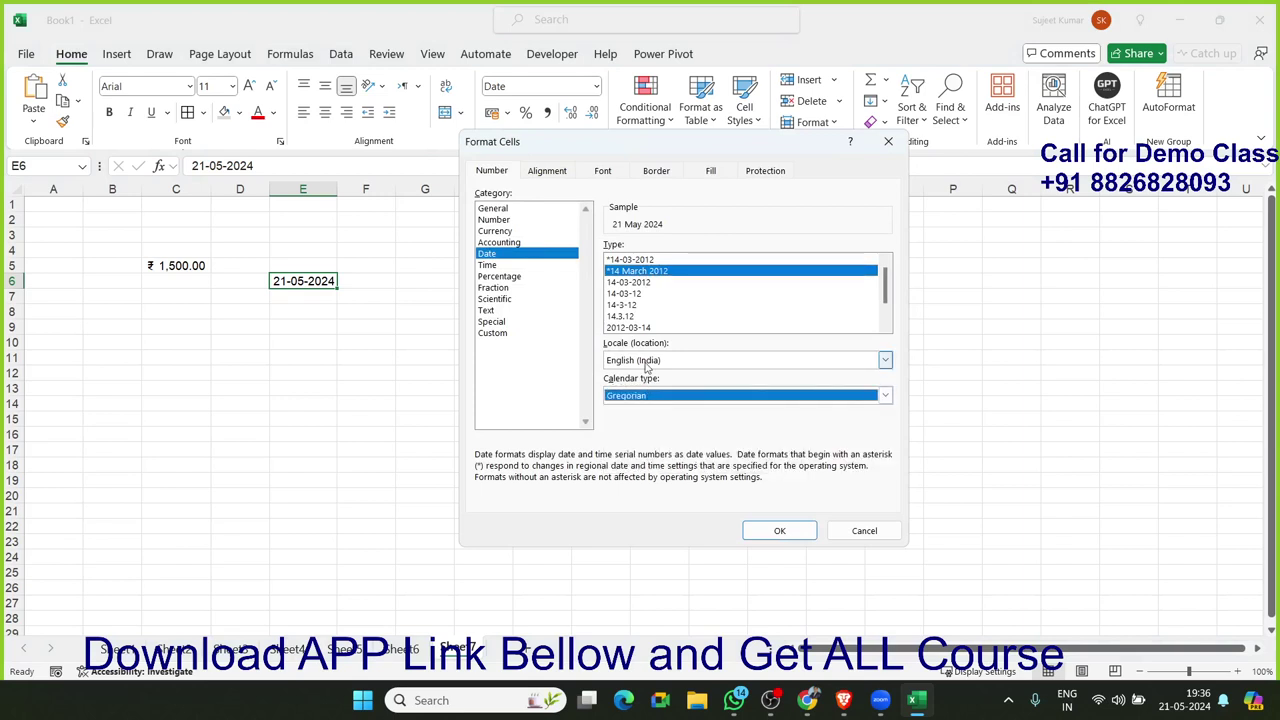
pyautogui.click(649, 362)
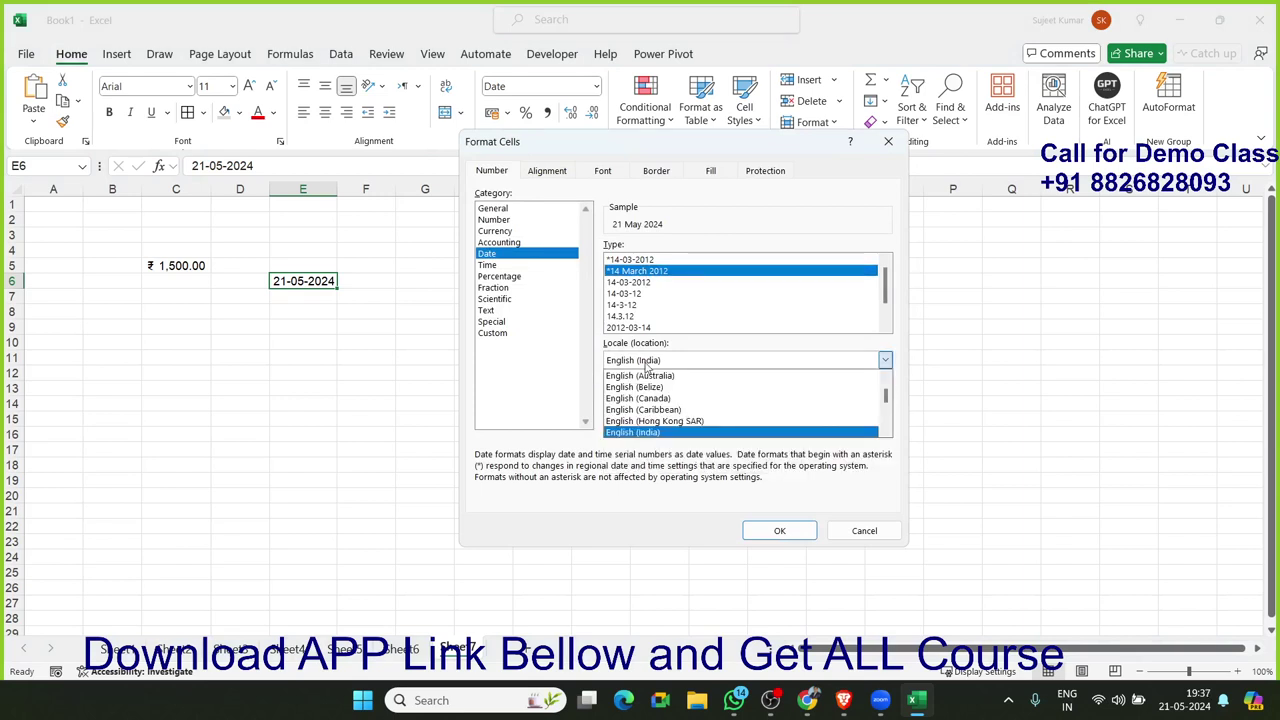
pyautogui.scroll(1, 648, 366)
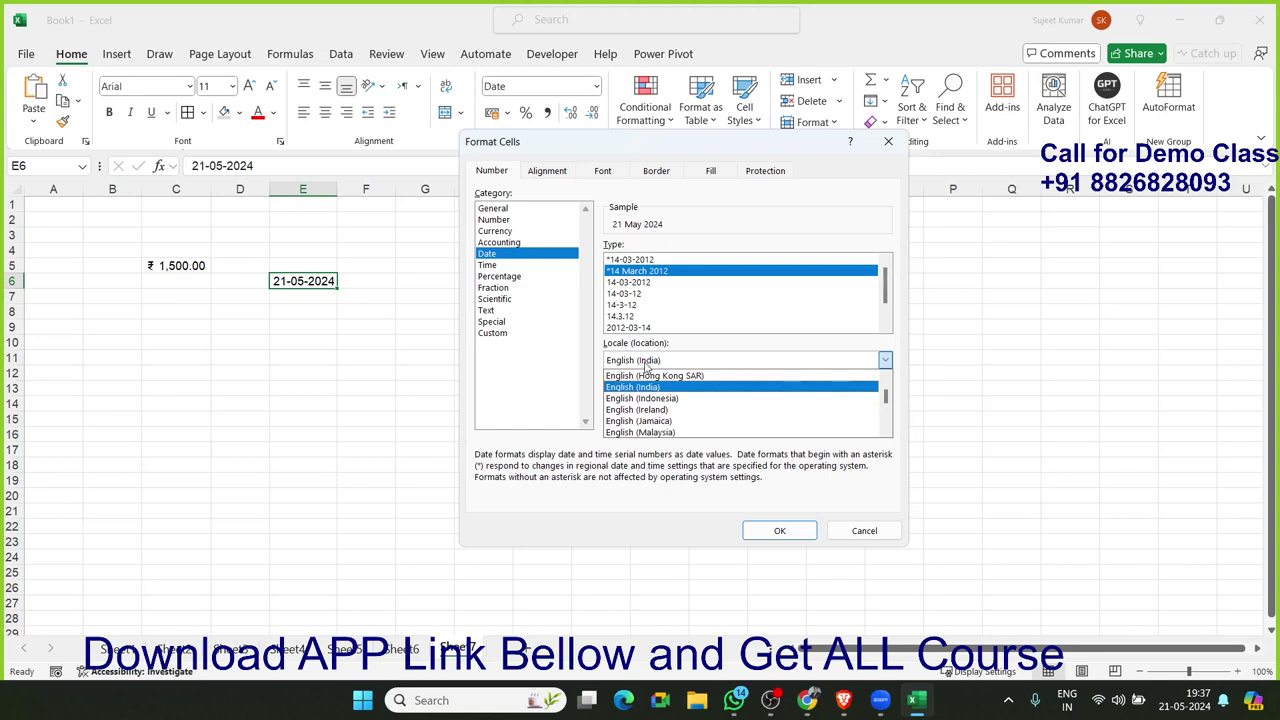
pyautogui.click(885, 522)
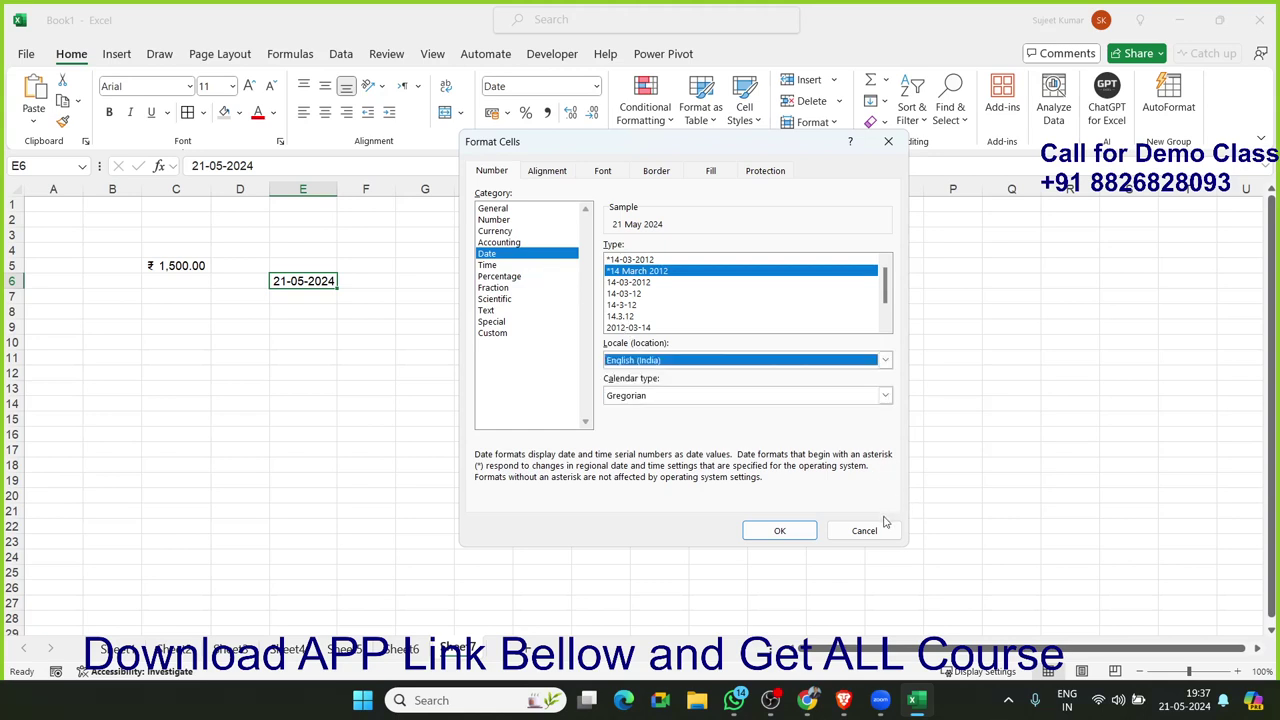
pyautogui.click(863, 530)
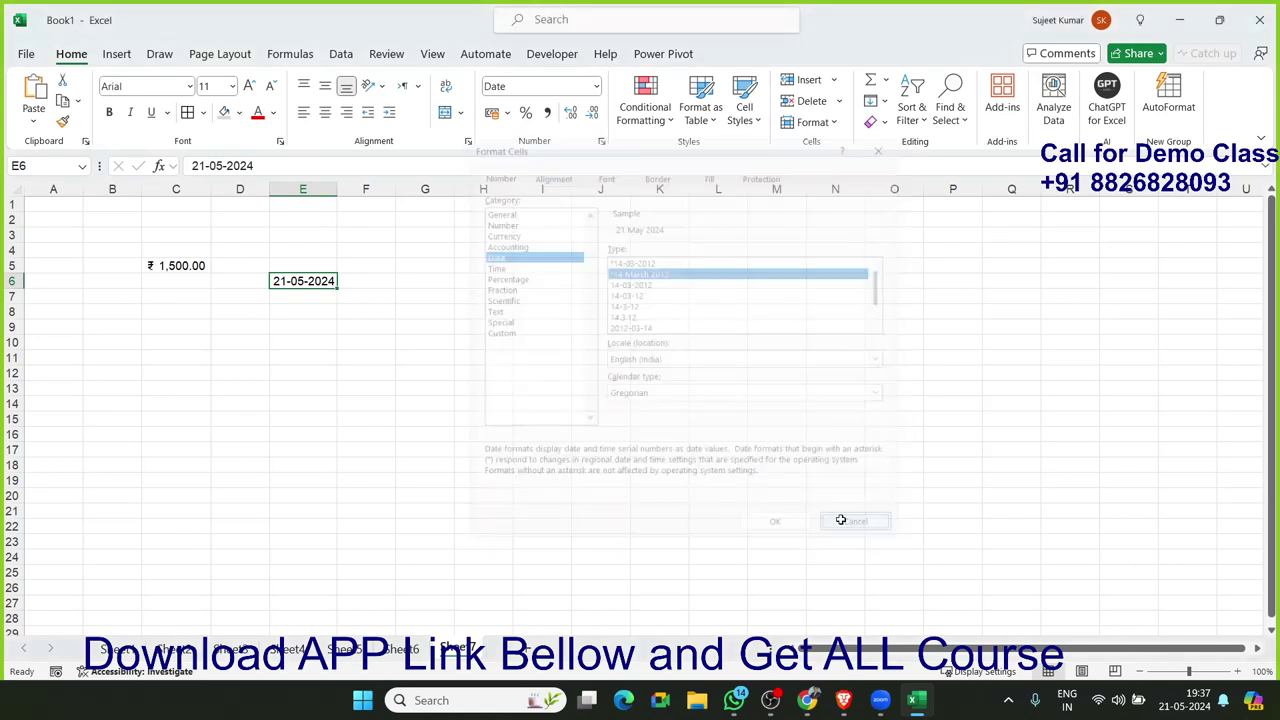
pyautogui.click(441, 284)
# Step: Insert the current time 19:37 in G6 and review its Time formats and locale options
pyautogui.hotkey('ctrl', 'shift', ';')
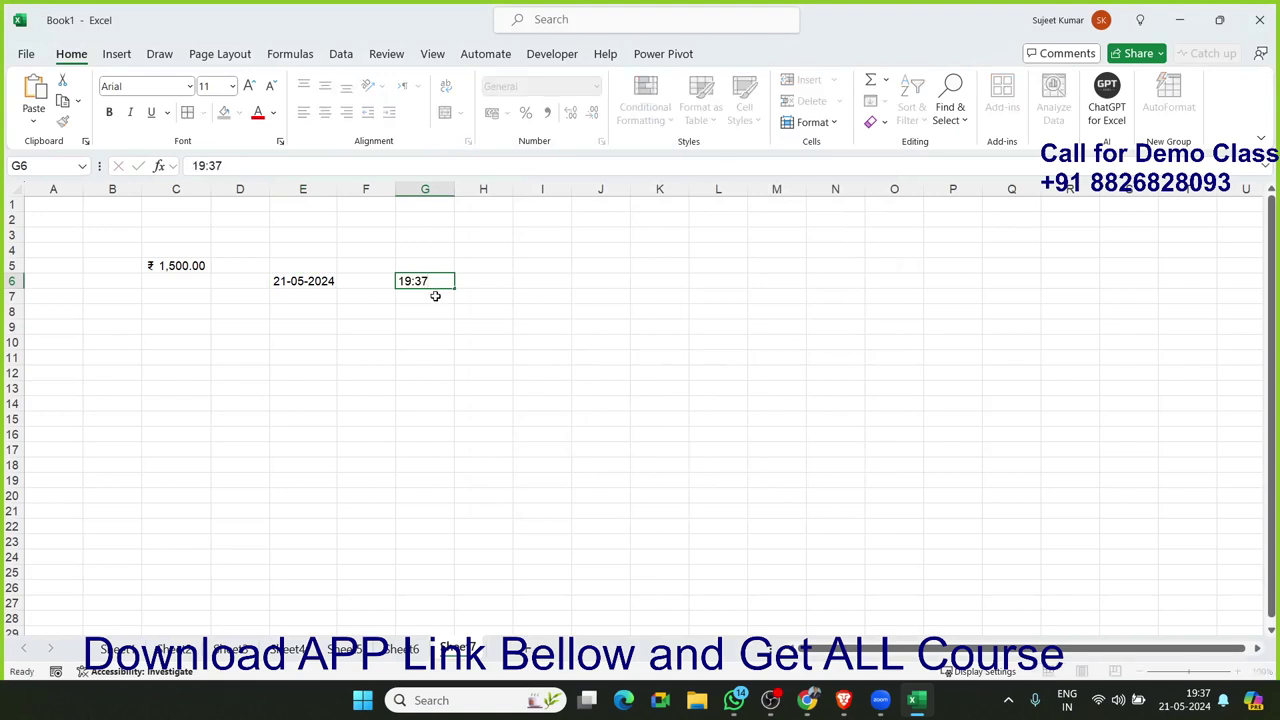
pyautogui.hotkey('ctrl', 'Return')
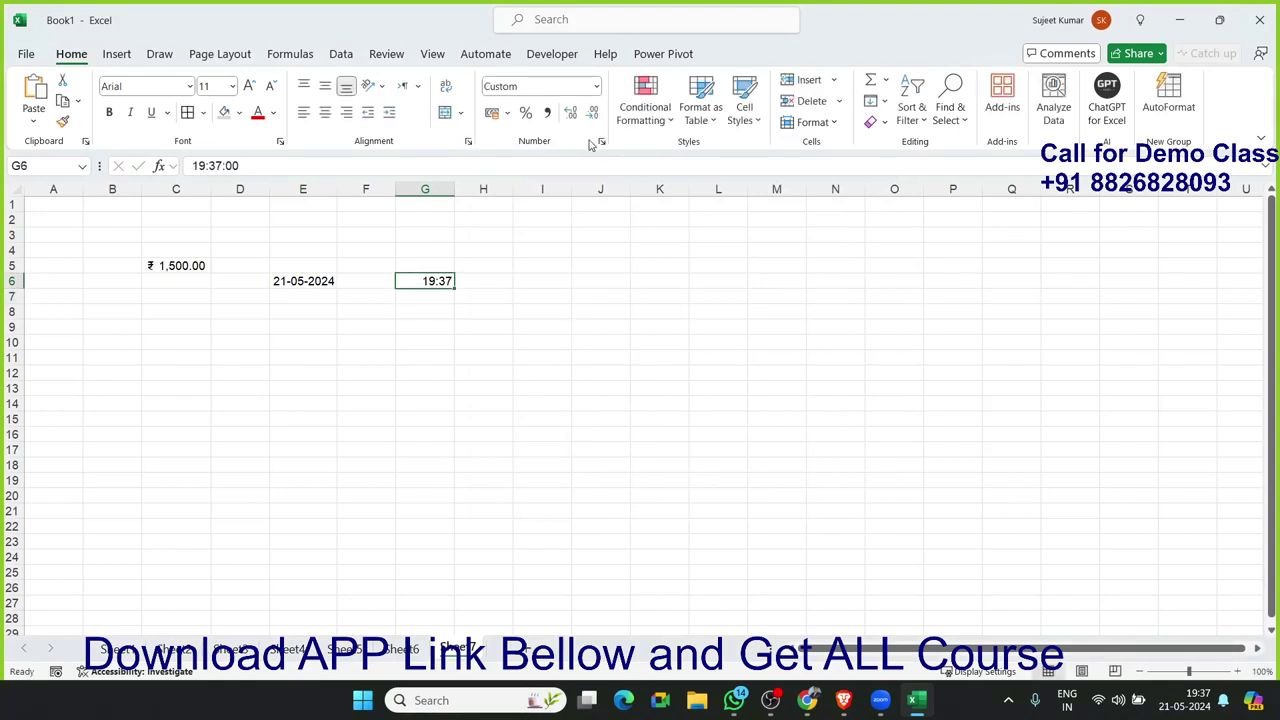
pyautogui.click(601, 143)
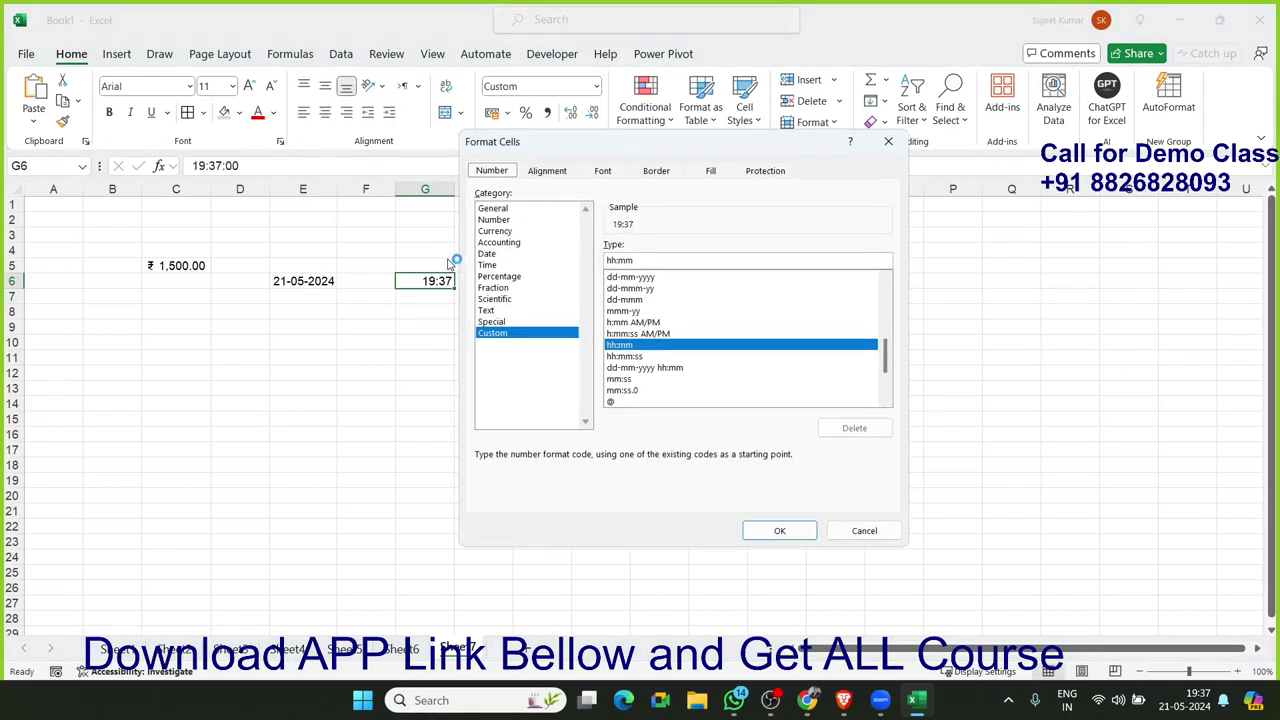
pyautogui.click(503, 266)
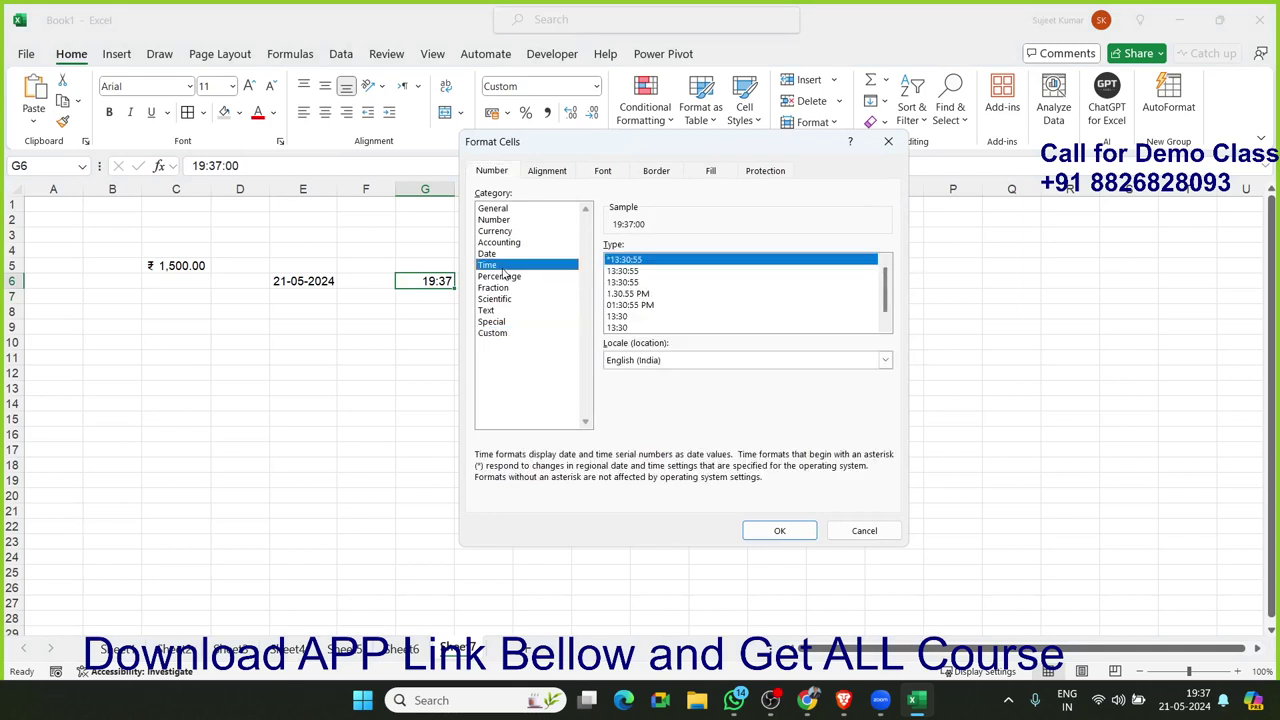
pyautogui.click(638, 282)
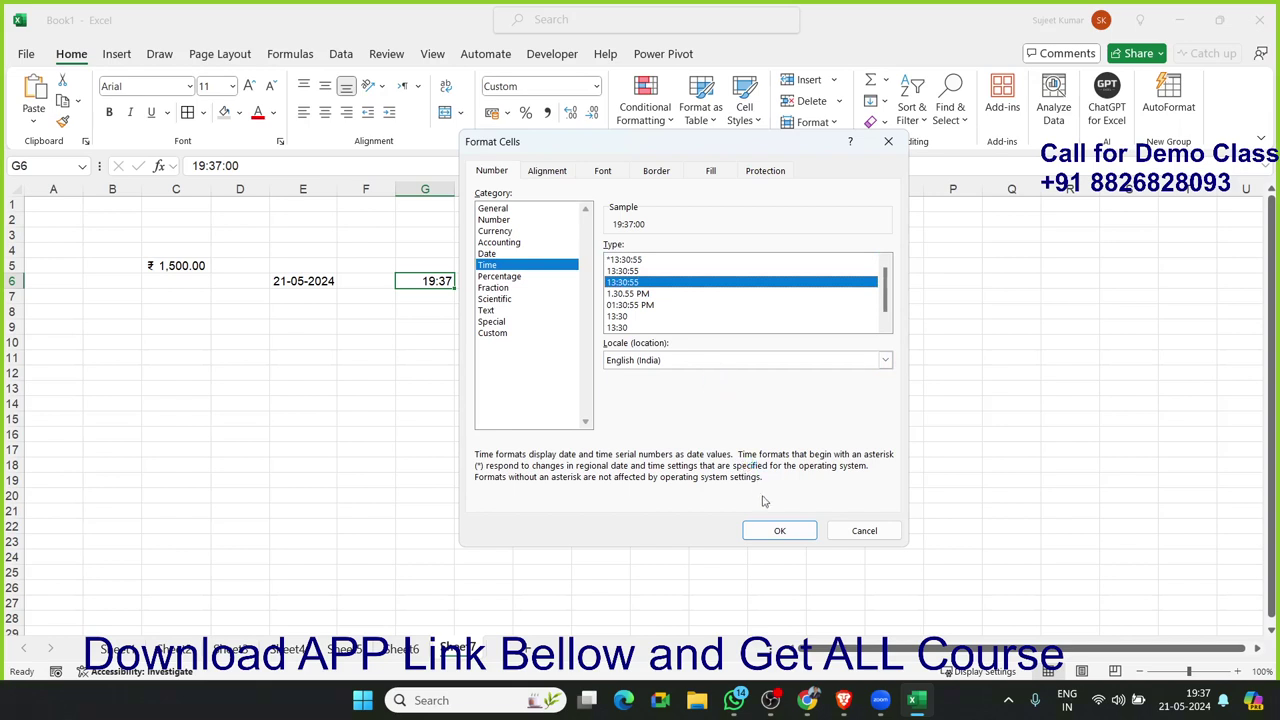
pyautogui.click(671, 359)
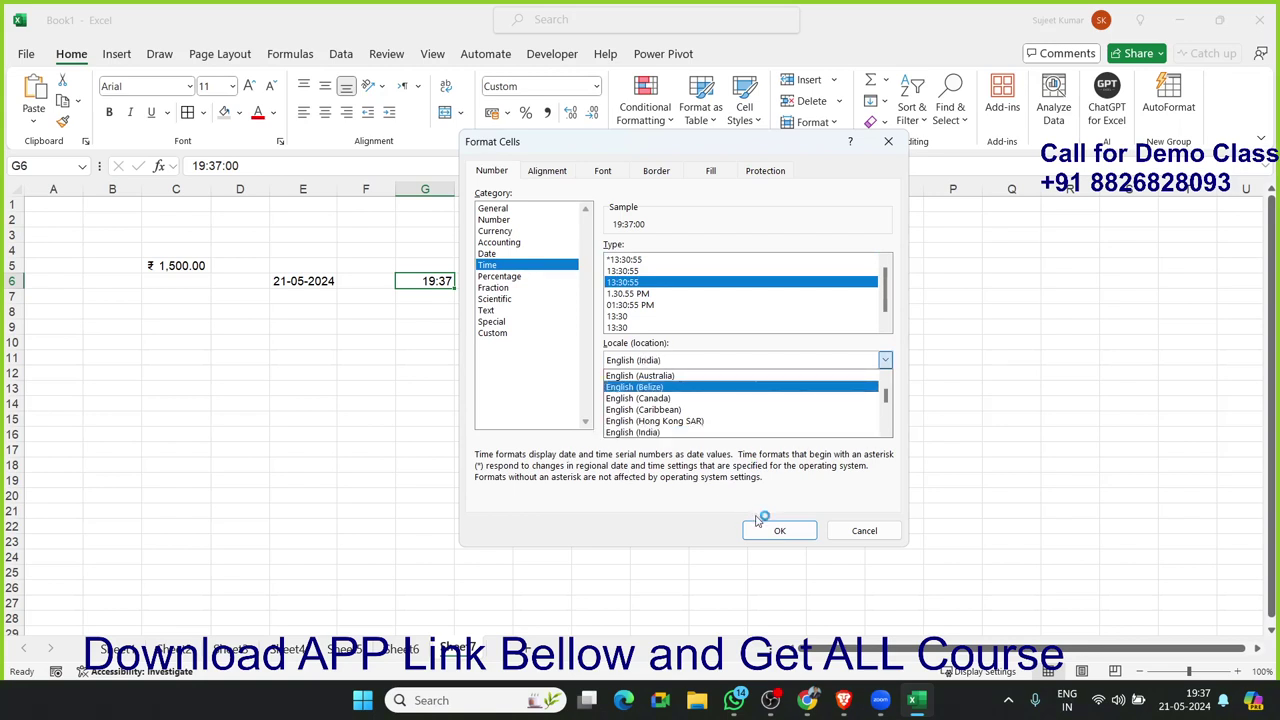
# Step: Switch G6 to Percentage with 2 decimal places, displaying 81.74%
pyautogui.click(526, 280)
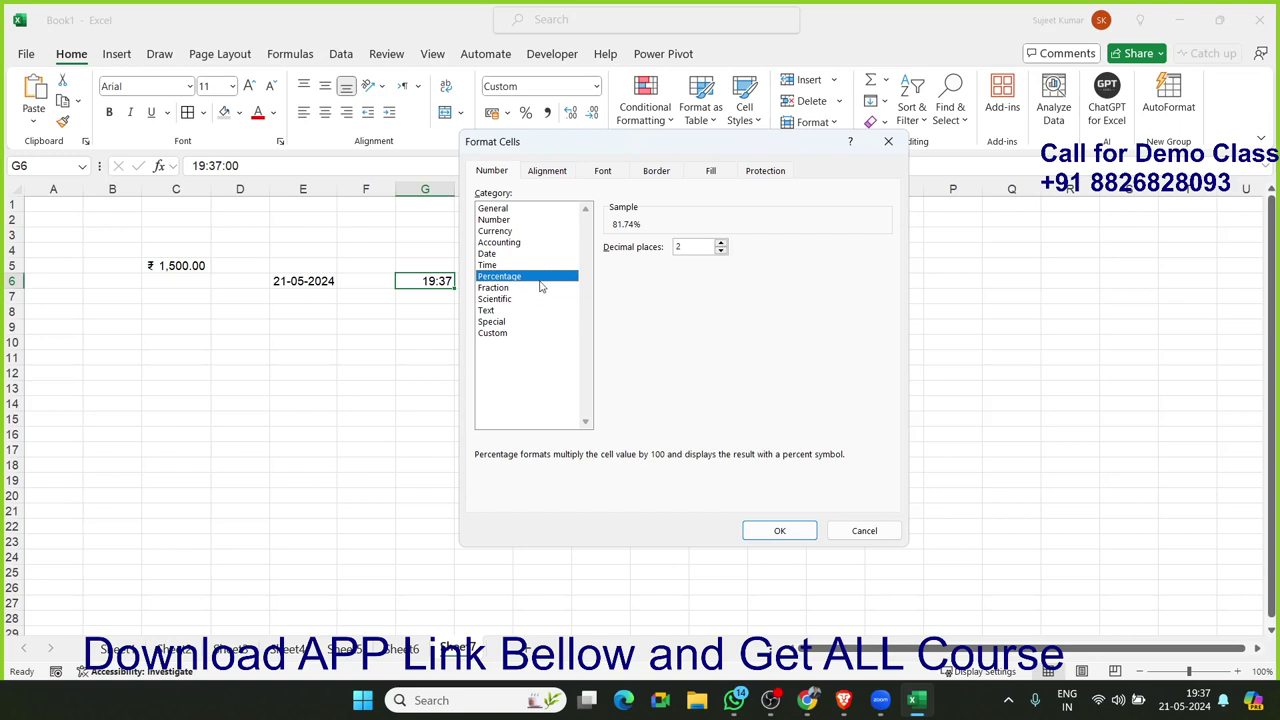
pyautogui.click(780, 531)
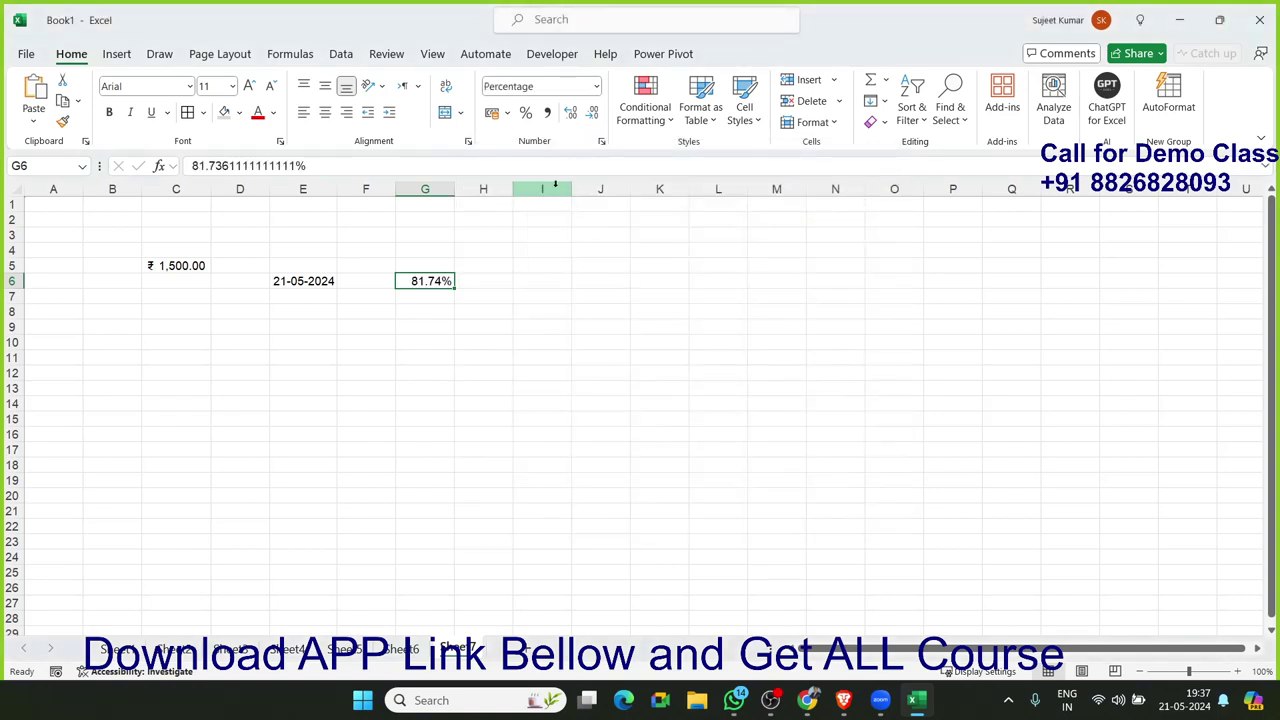
pyautogui.click(548, 200)
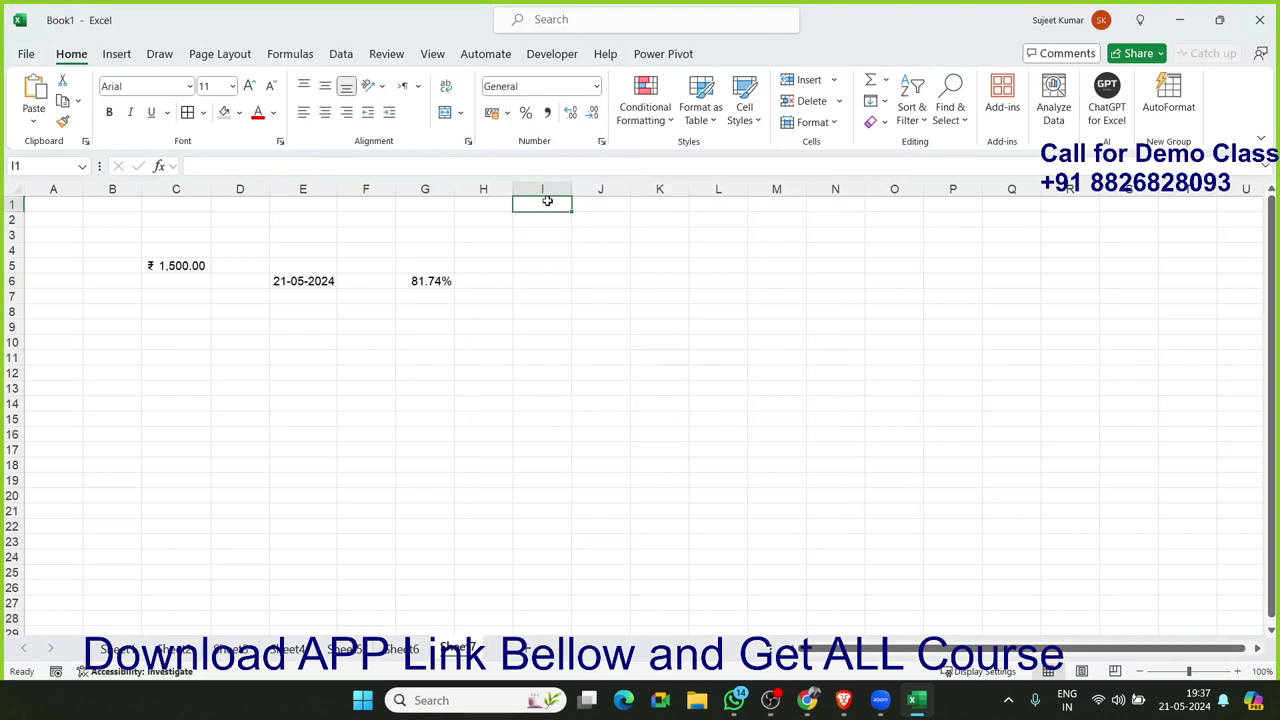
# Step: Type heading 'Ch' in I1, then '132134654 and '61231354 as text in I2:I3
pyautogui.write('Ch')
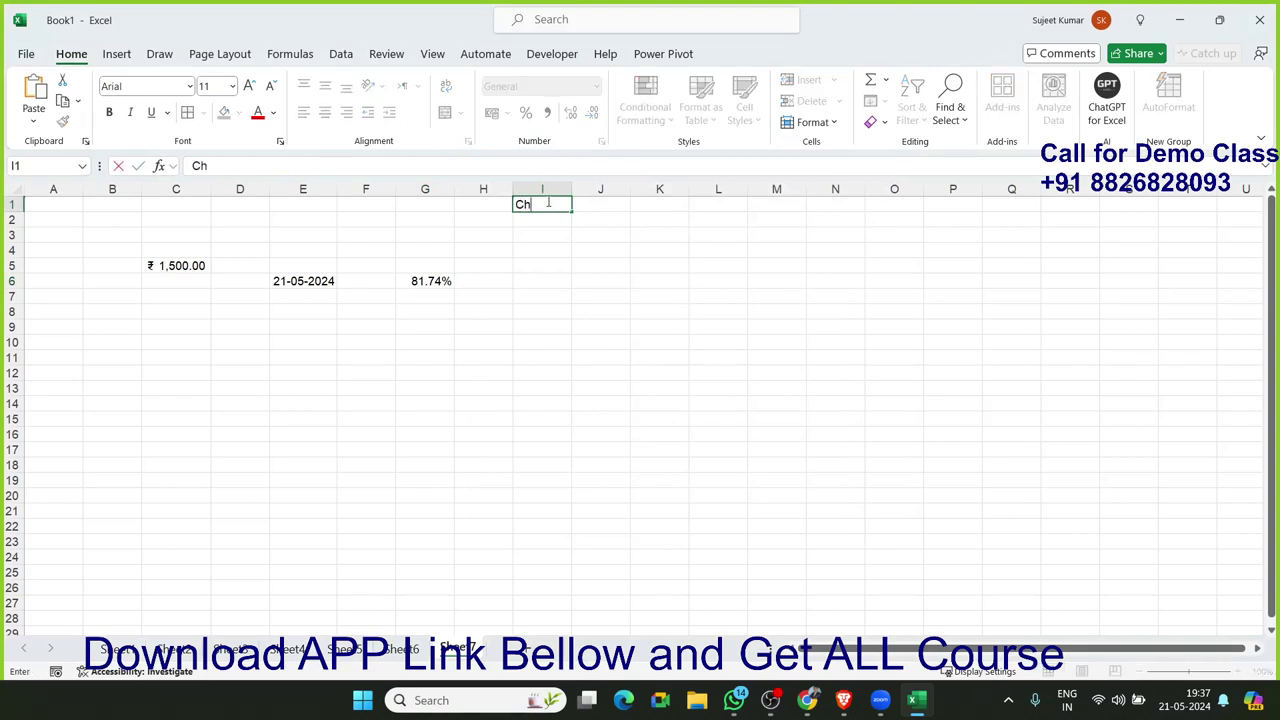
pyautogui.press('Tab')
pyautogui.click(547, 201)
pyautogui.press('Down')
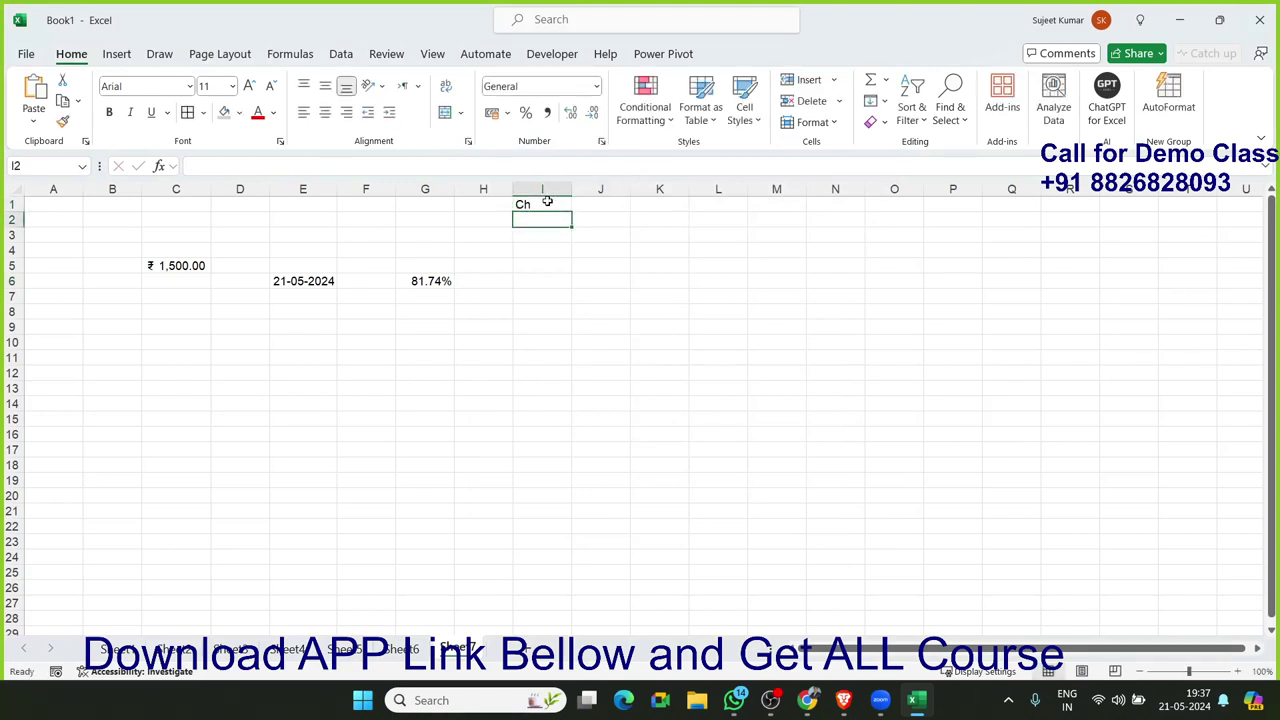
pyautogui.write("'132134654")
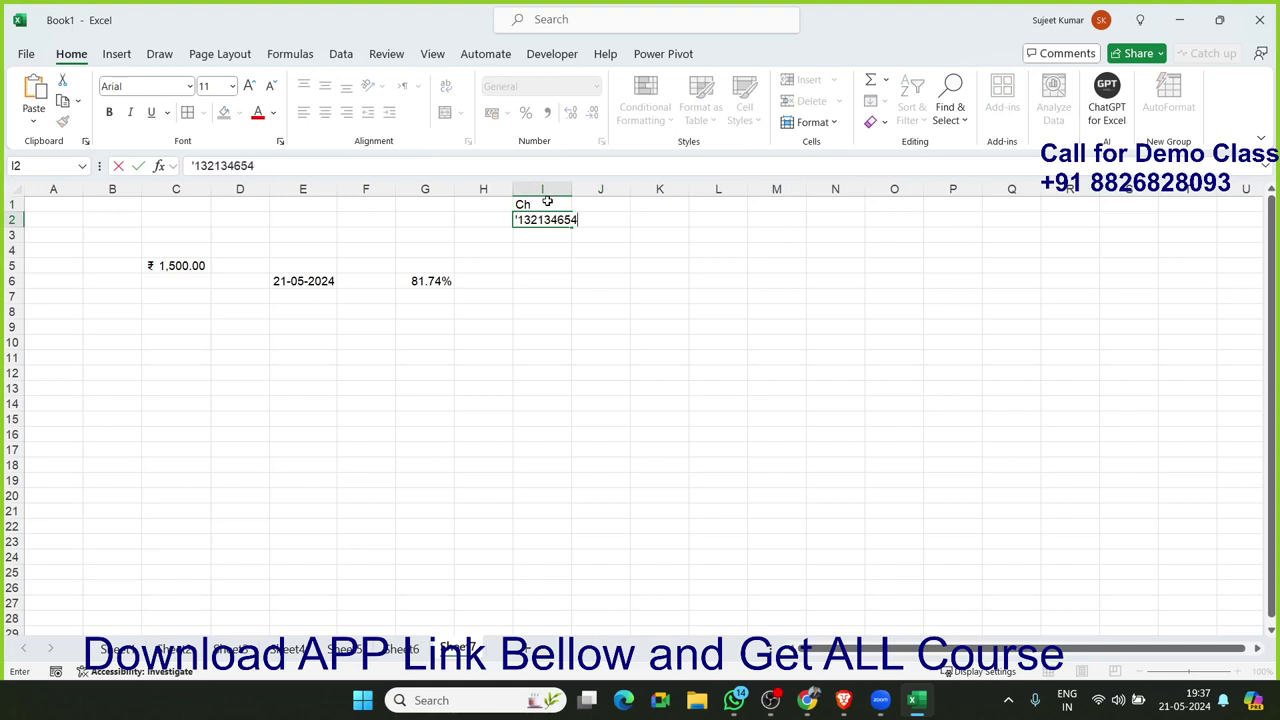
pyautogui.press('Return')
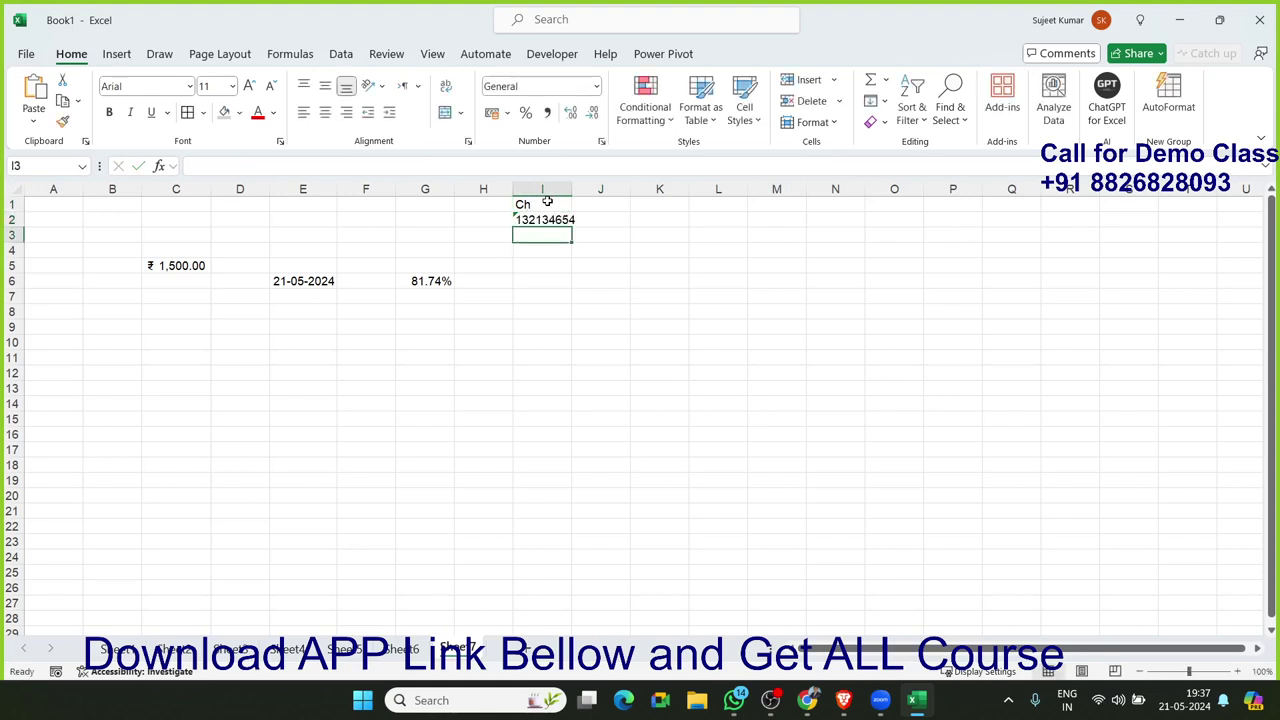
pyautogui.write("'61231354")
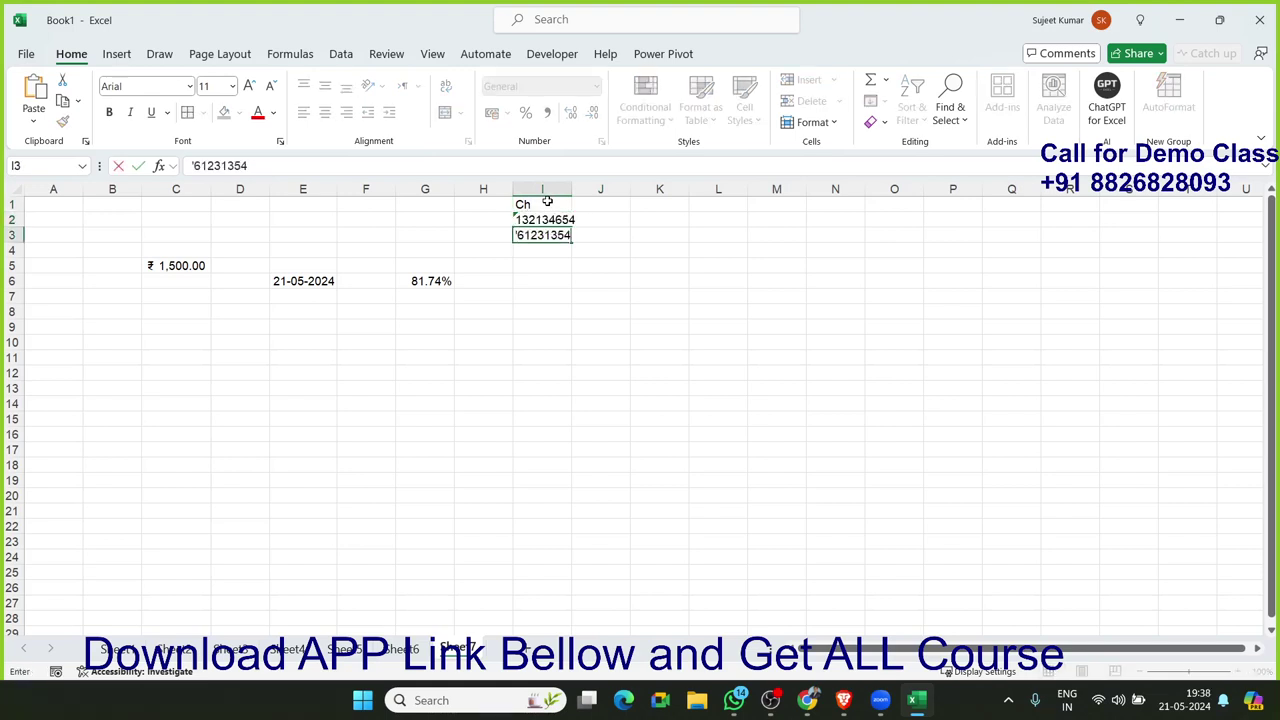
pyautogui.press('Return')
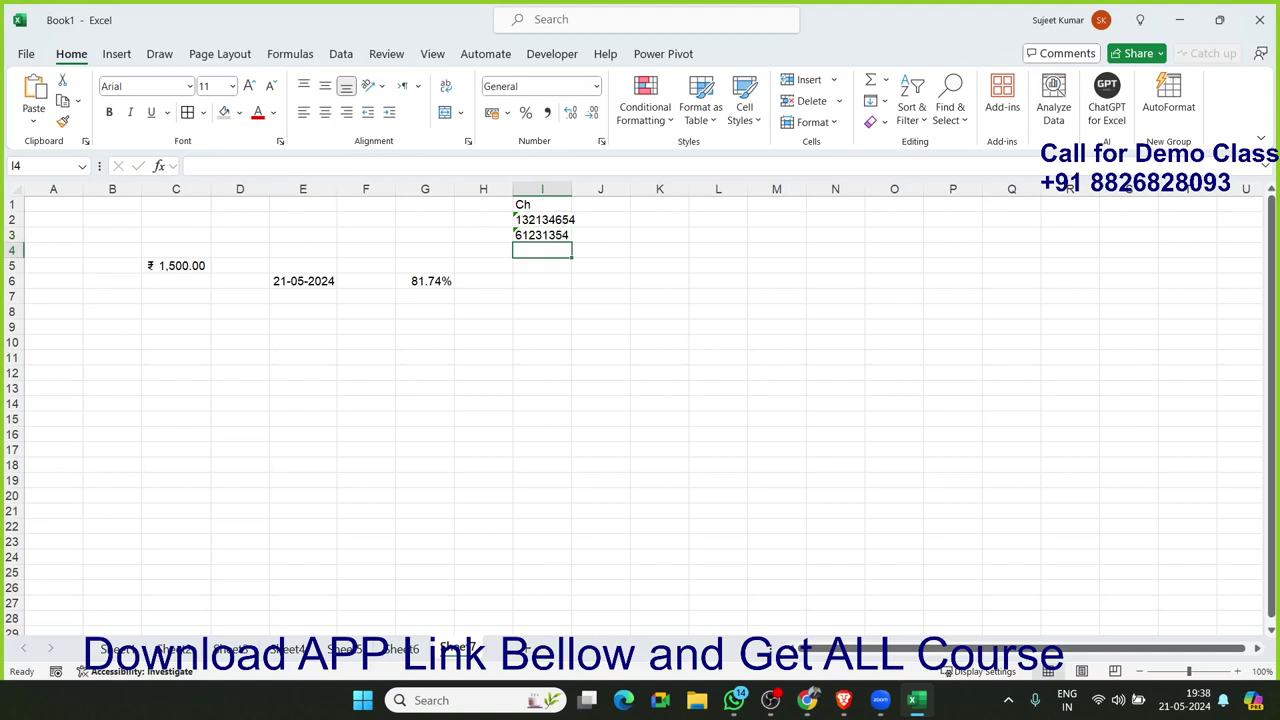
pyautogui.click(807, 700)
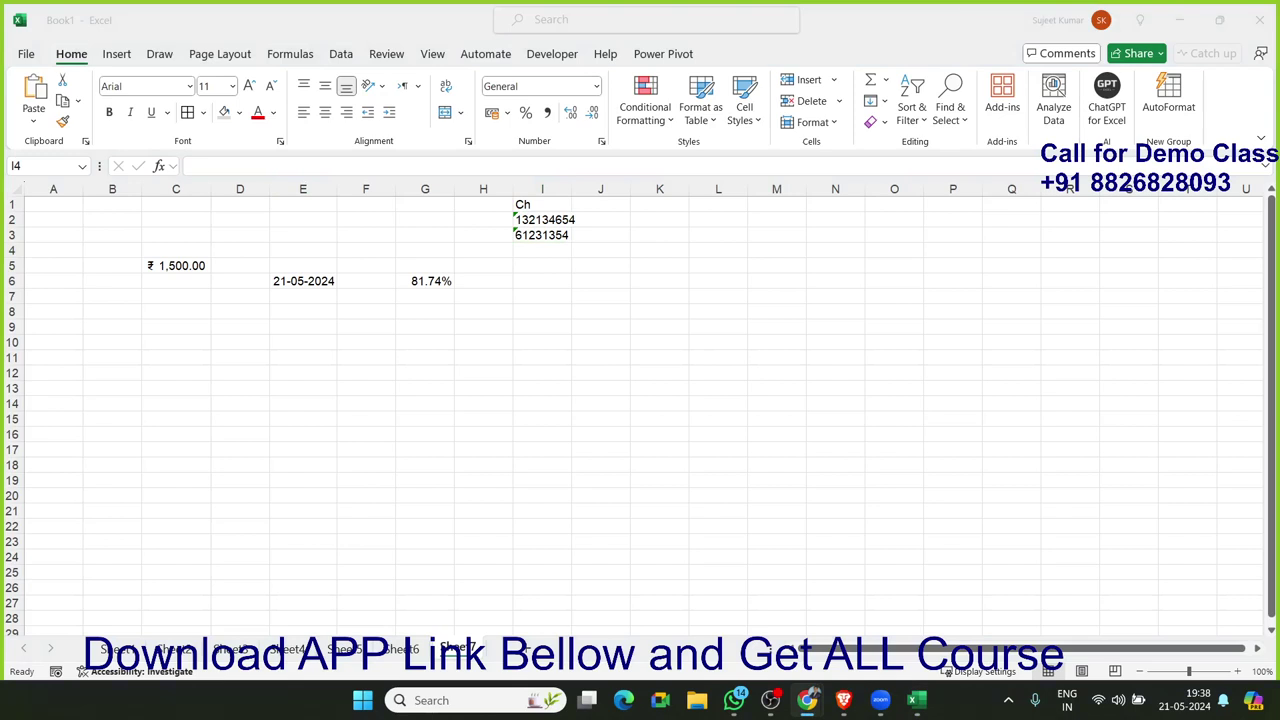